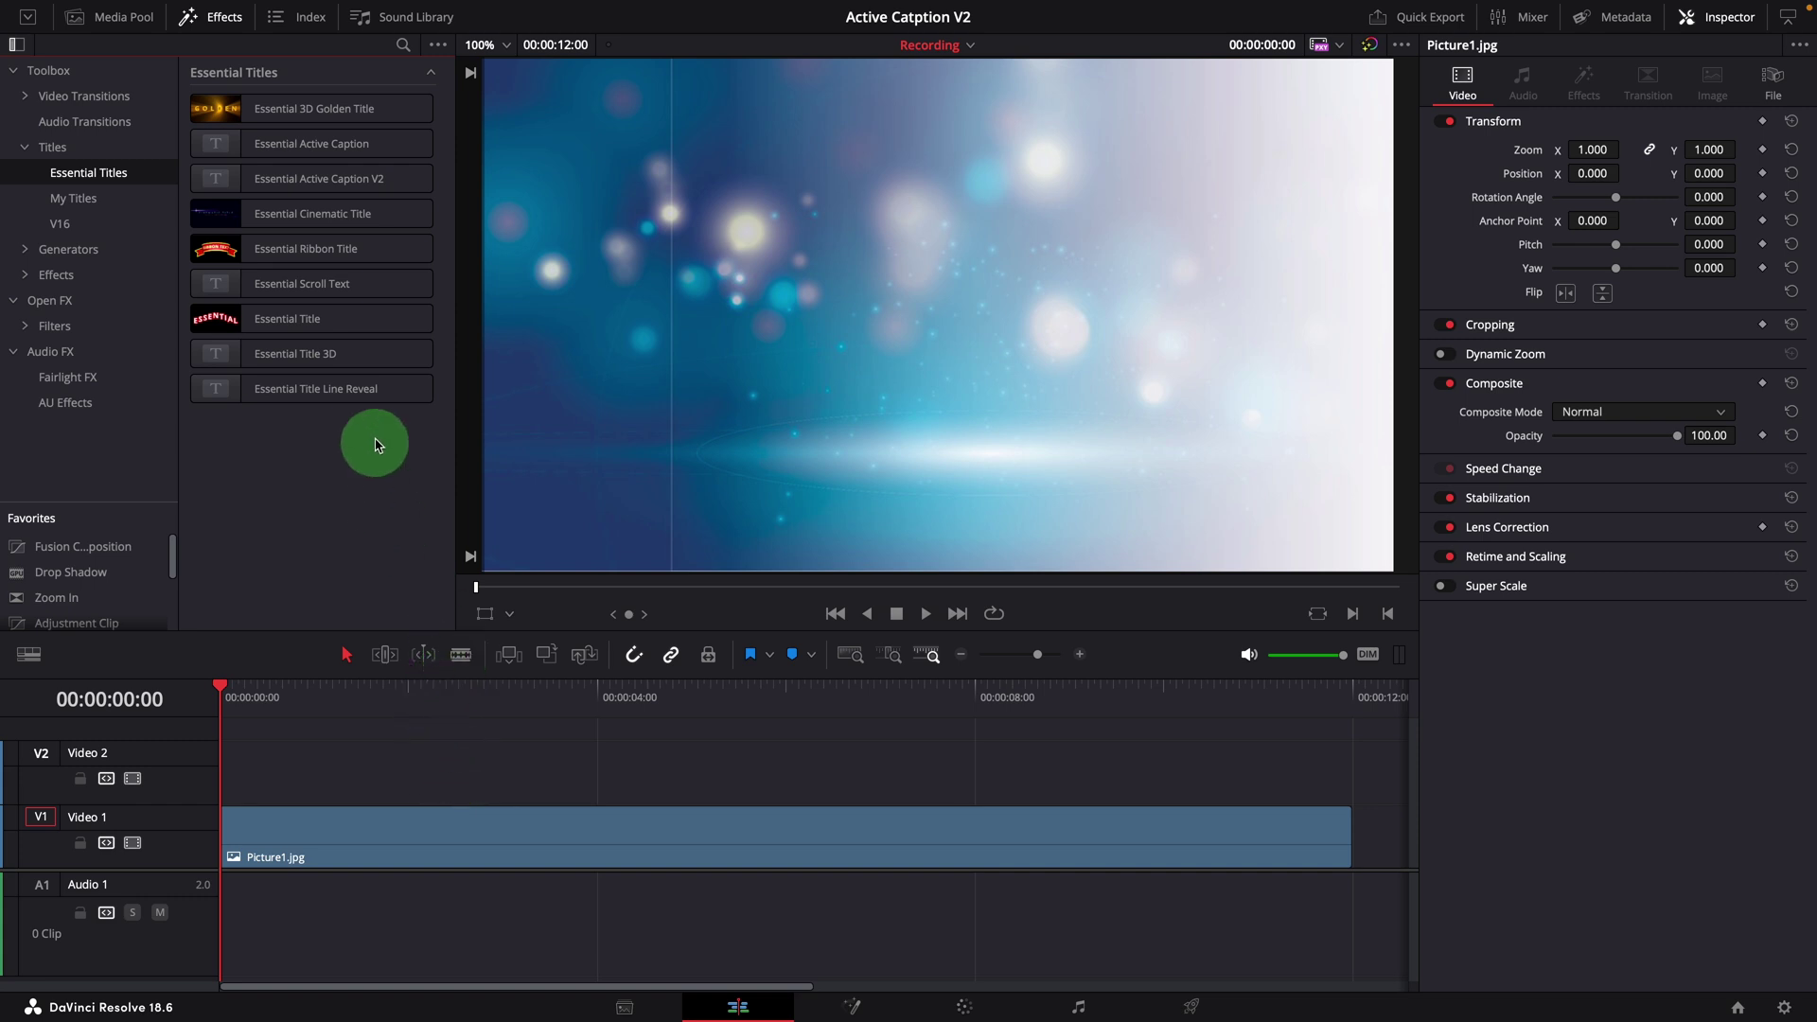
Drop the Essential Active Caption V2 title onto Video 2 at 00:00:00:00, above the bokeh picture
{"action": "left_click", "coordinate": [340, 190]}
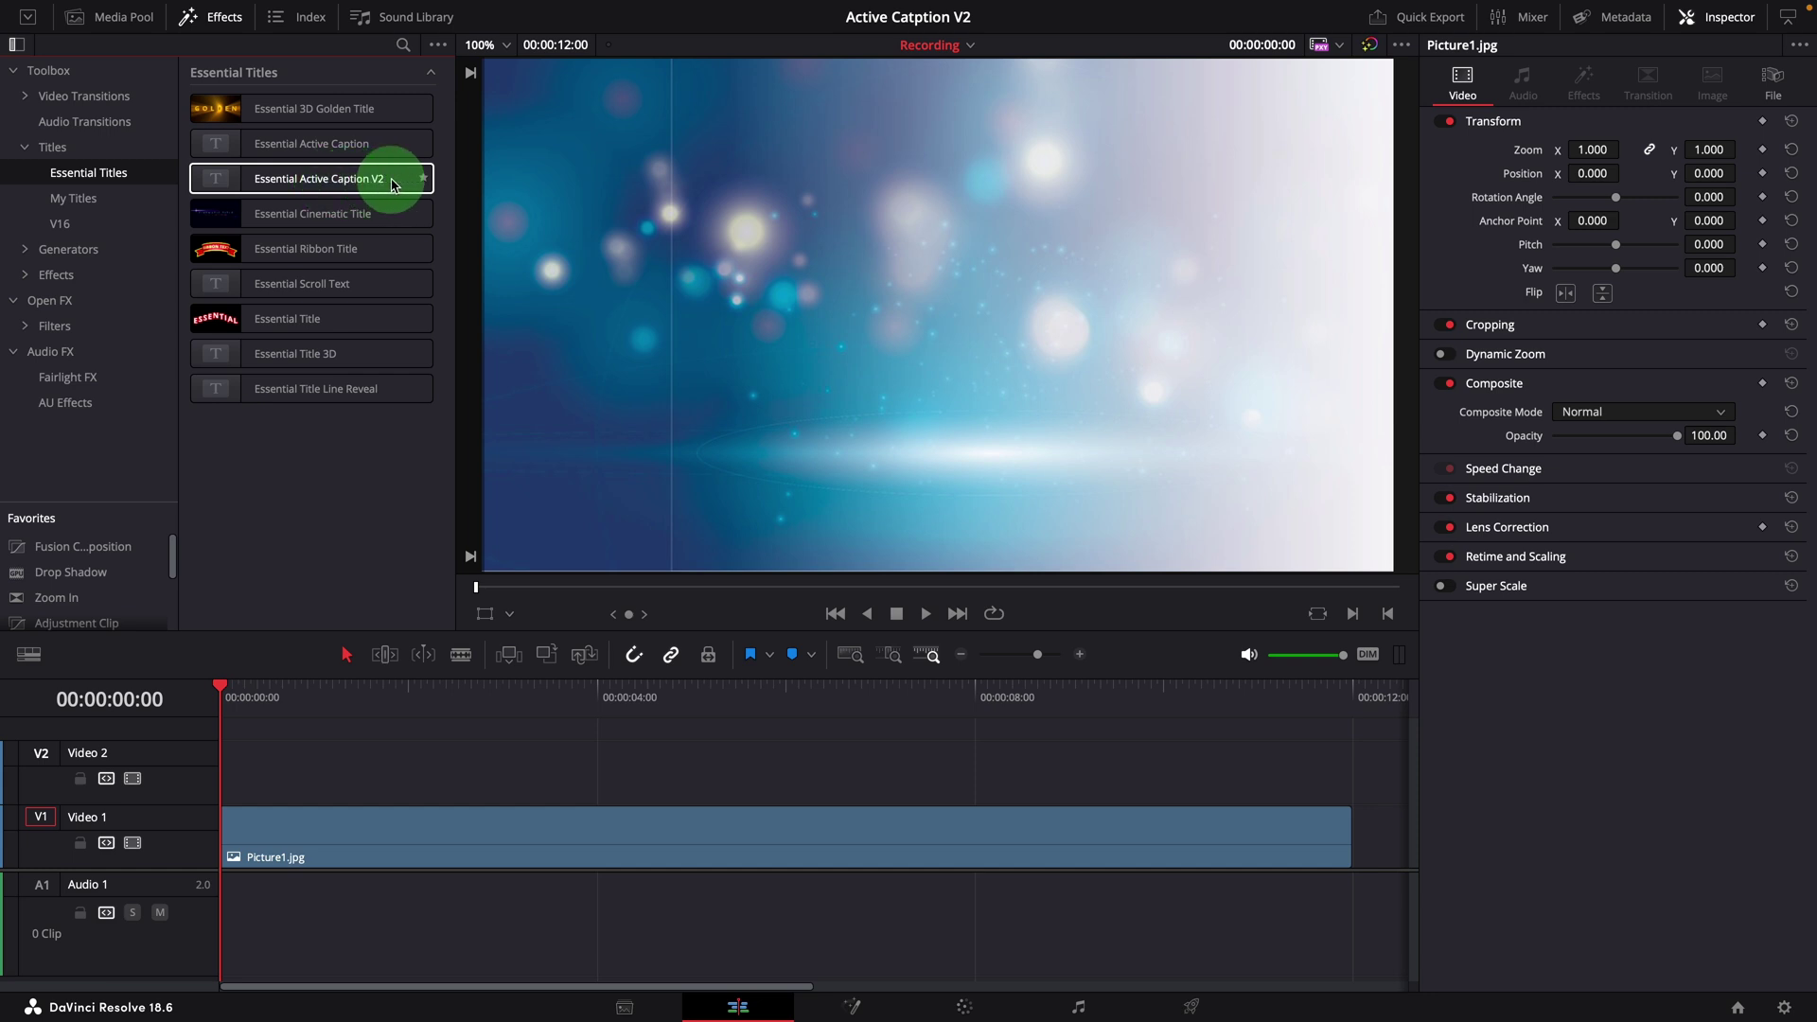
{"action": "left_click_drag", "start_coordinate": [394, 182], "coordinate": [307, 781]}
{"action": "left_click_drag", "start_coordinate": [445, 771], "coordinate": [365, 776]}
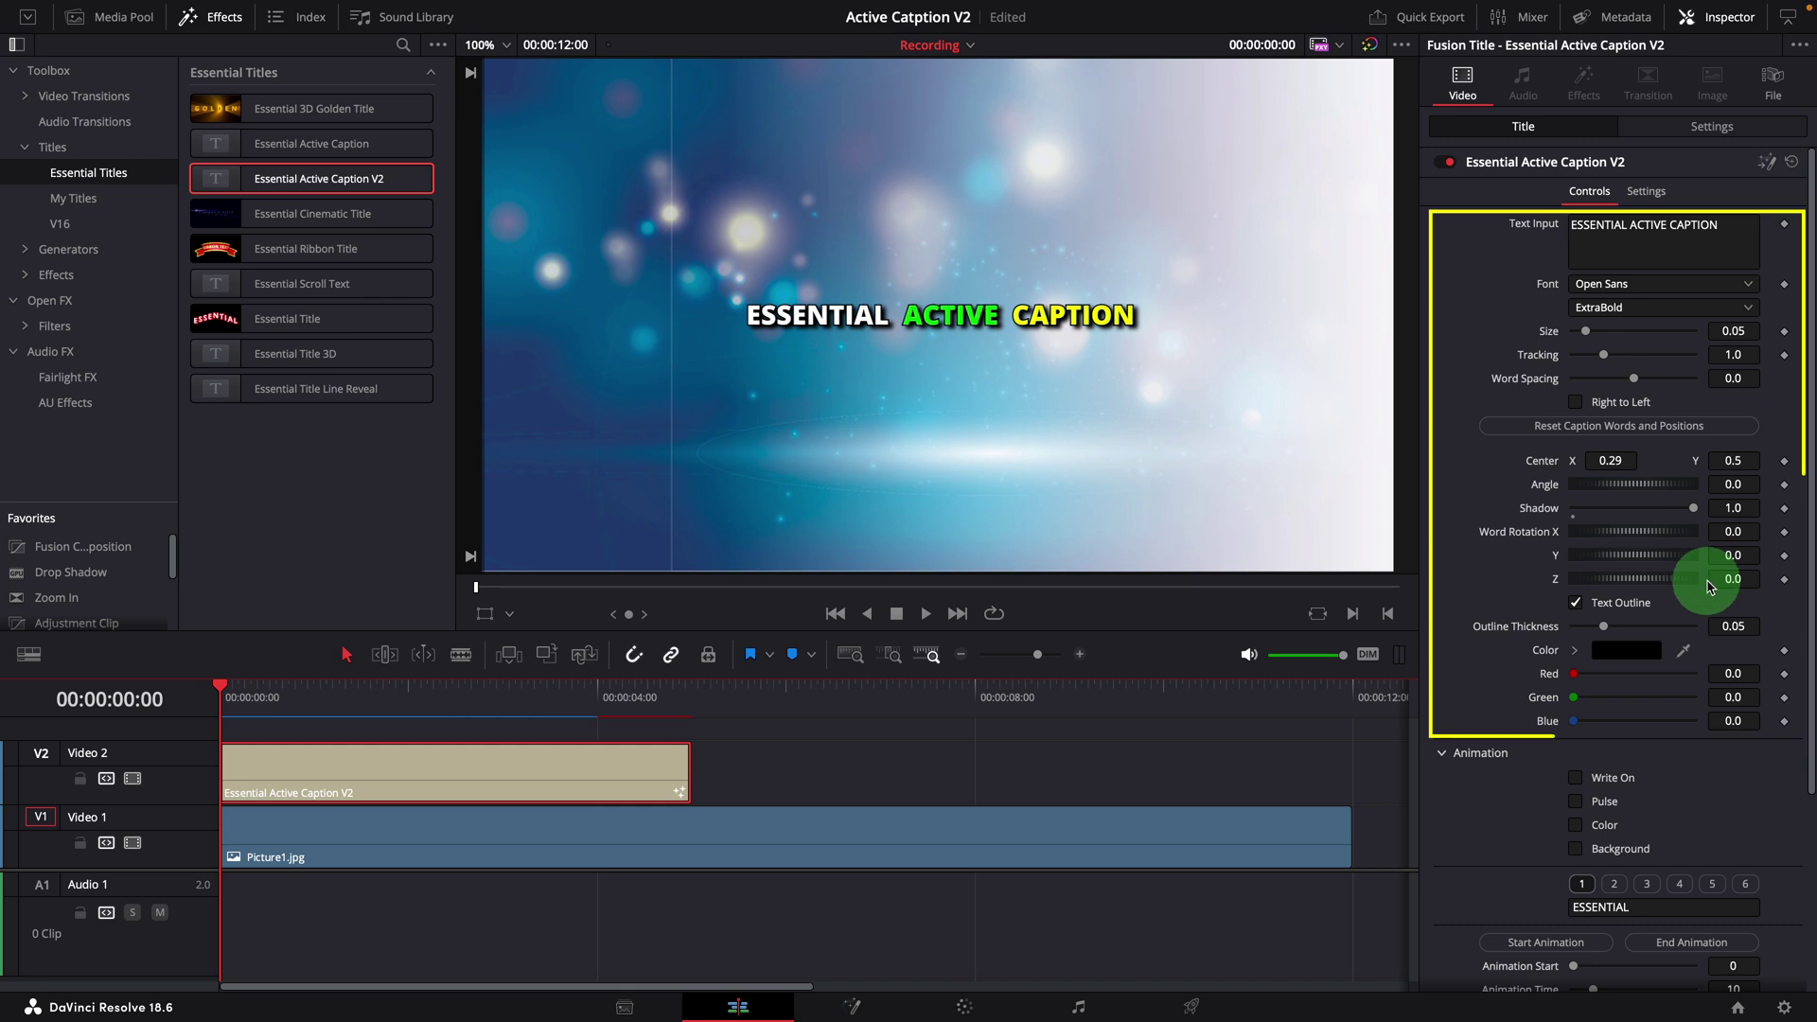
{"action": "scroll", "coordinate": [1708, 578], "scroll_direction": "down", "scroll_amount": 3}
{"action": "scroll", "coordinate": [1715, 575], "scroll_direction": "down", "scroll_amount": 1}
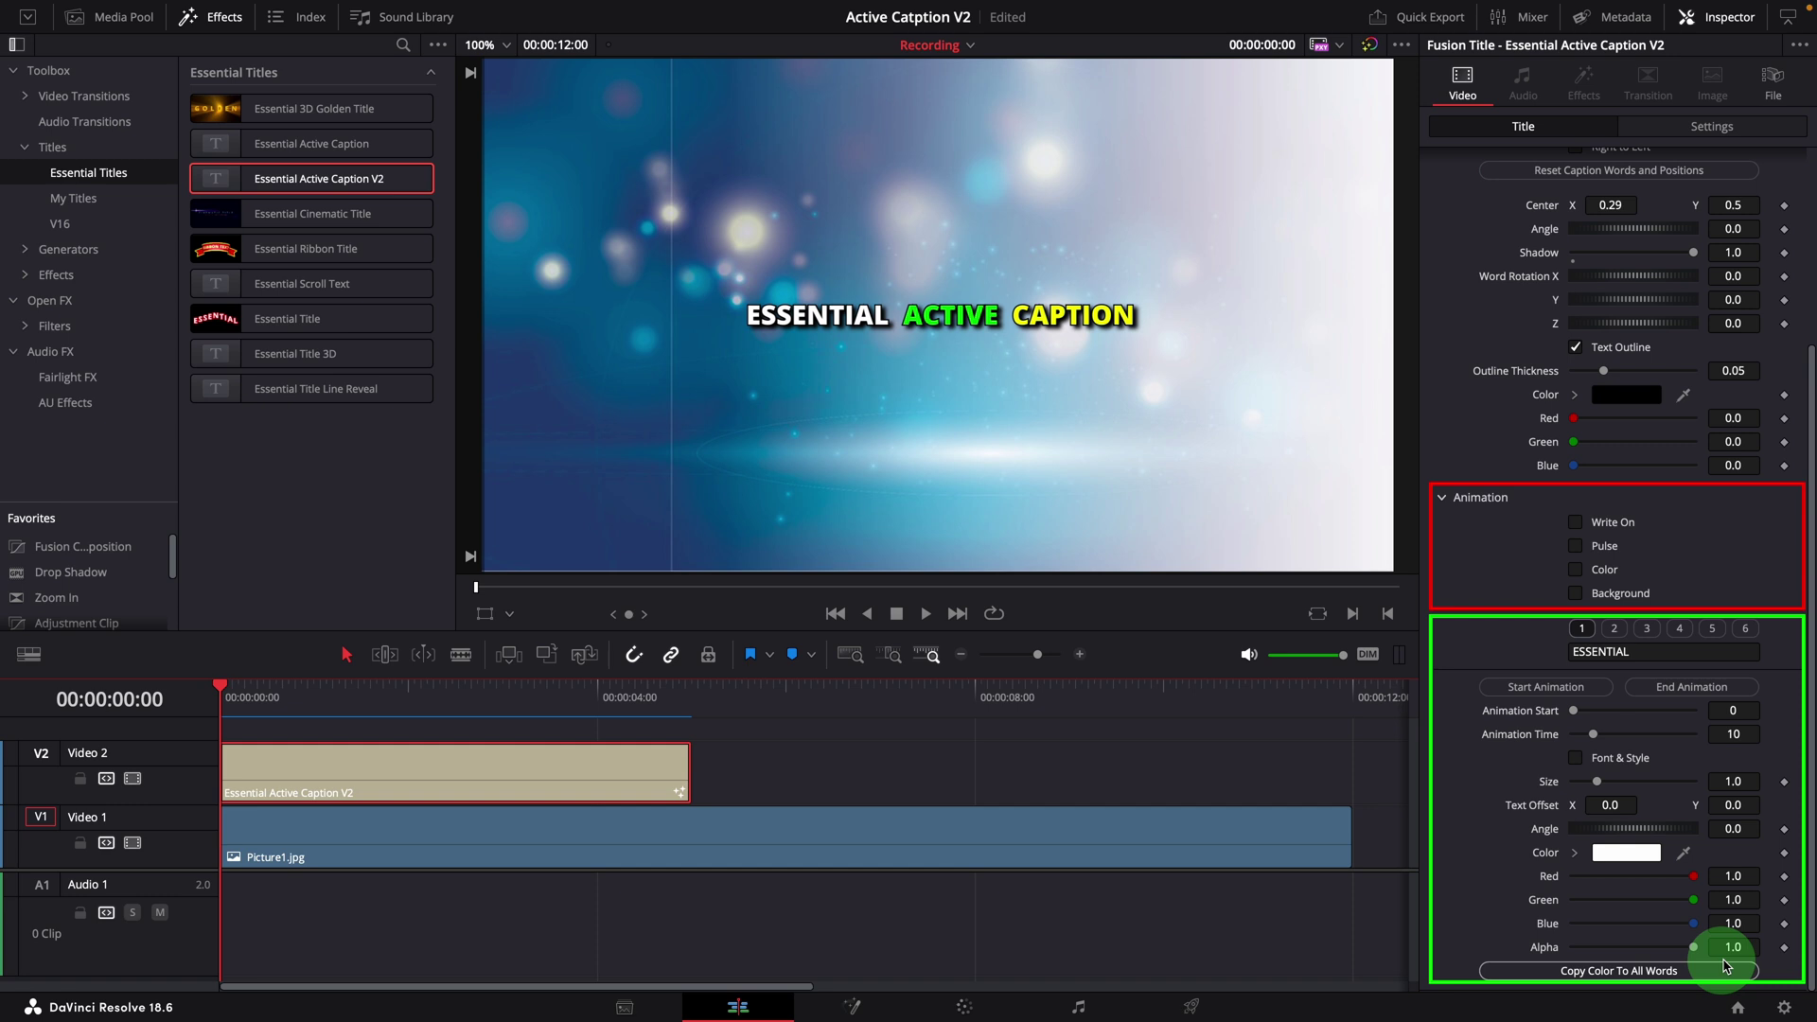
{"action": "scroll", "coordinate": [1697, 568], "scroll_direction": "up", "scroll_amount": 4}
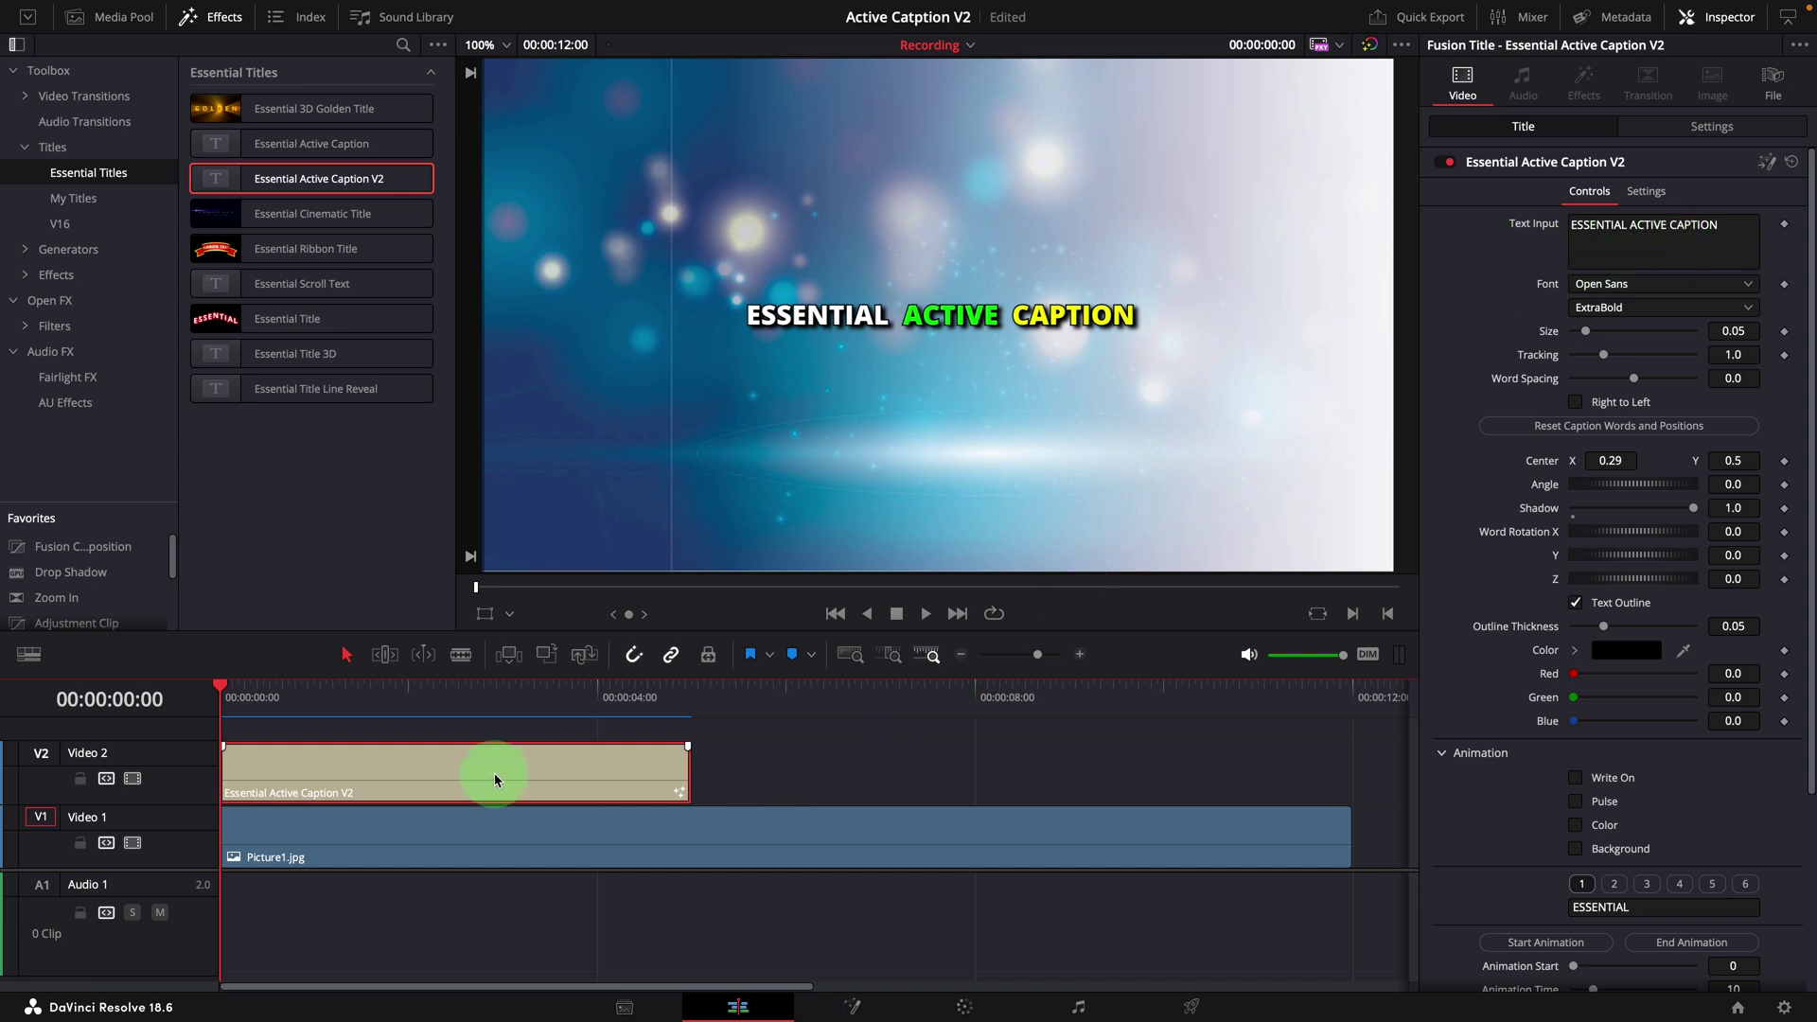
{"action": "mouse_move", "coordinate": [491, 774]}
{"action": "left_mouse_down"}
{"action": "mouse_move", "coordinate": [487, 730]}
{"action": "mouse_move", "coordinate": [499, 743]}
{"action": "left_mouse_up"}
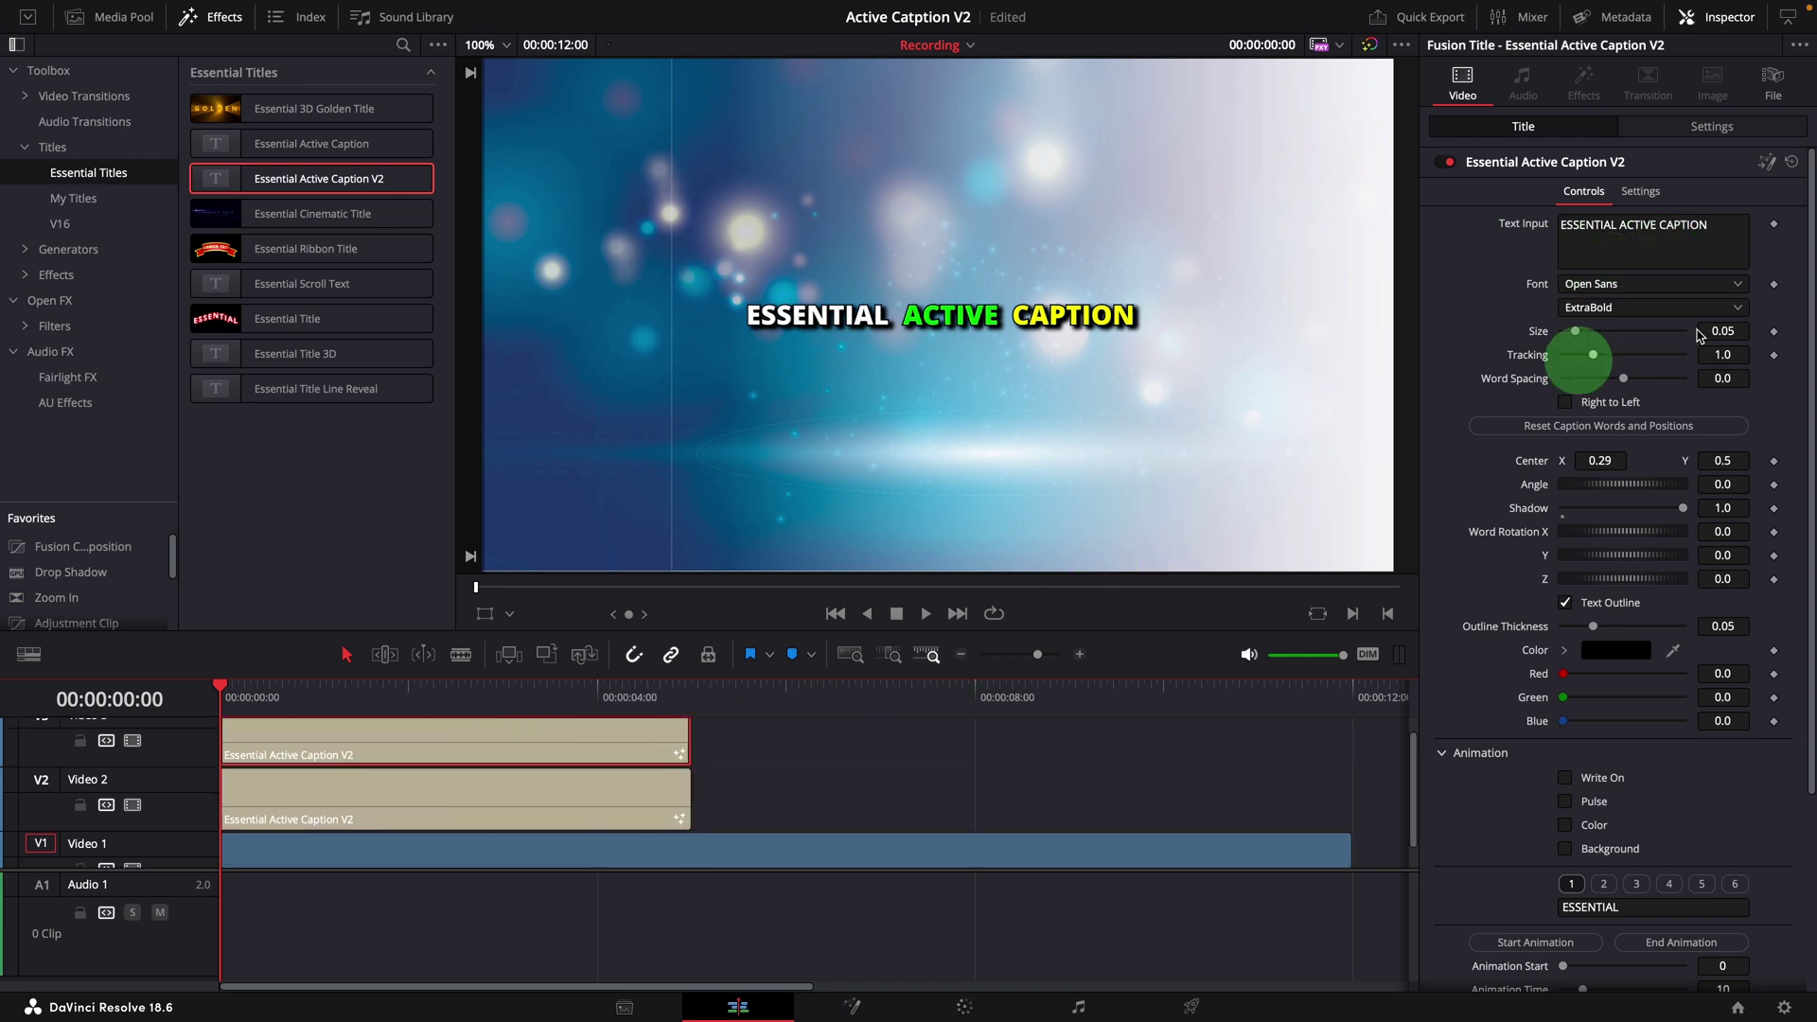
{"action": "left_click_drag", "start_coordinate": [1728, 460], "coordinate": [1697, 467]}
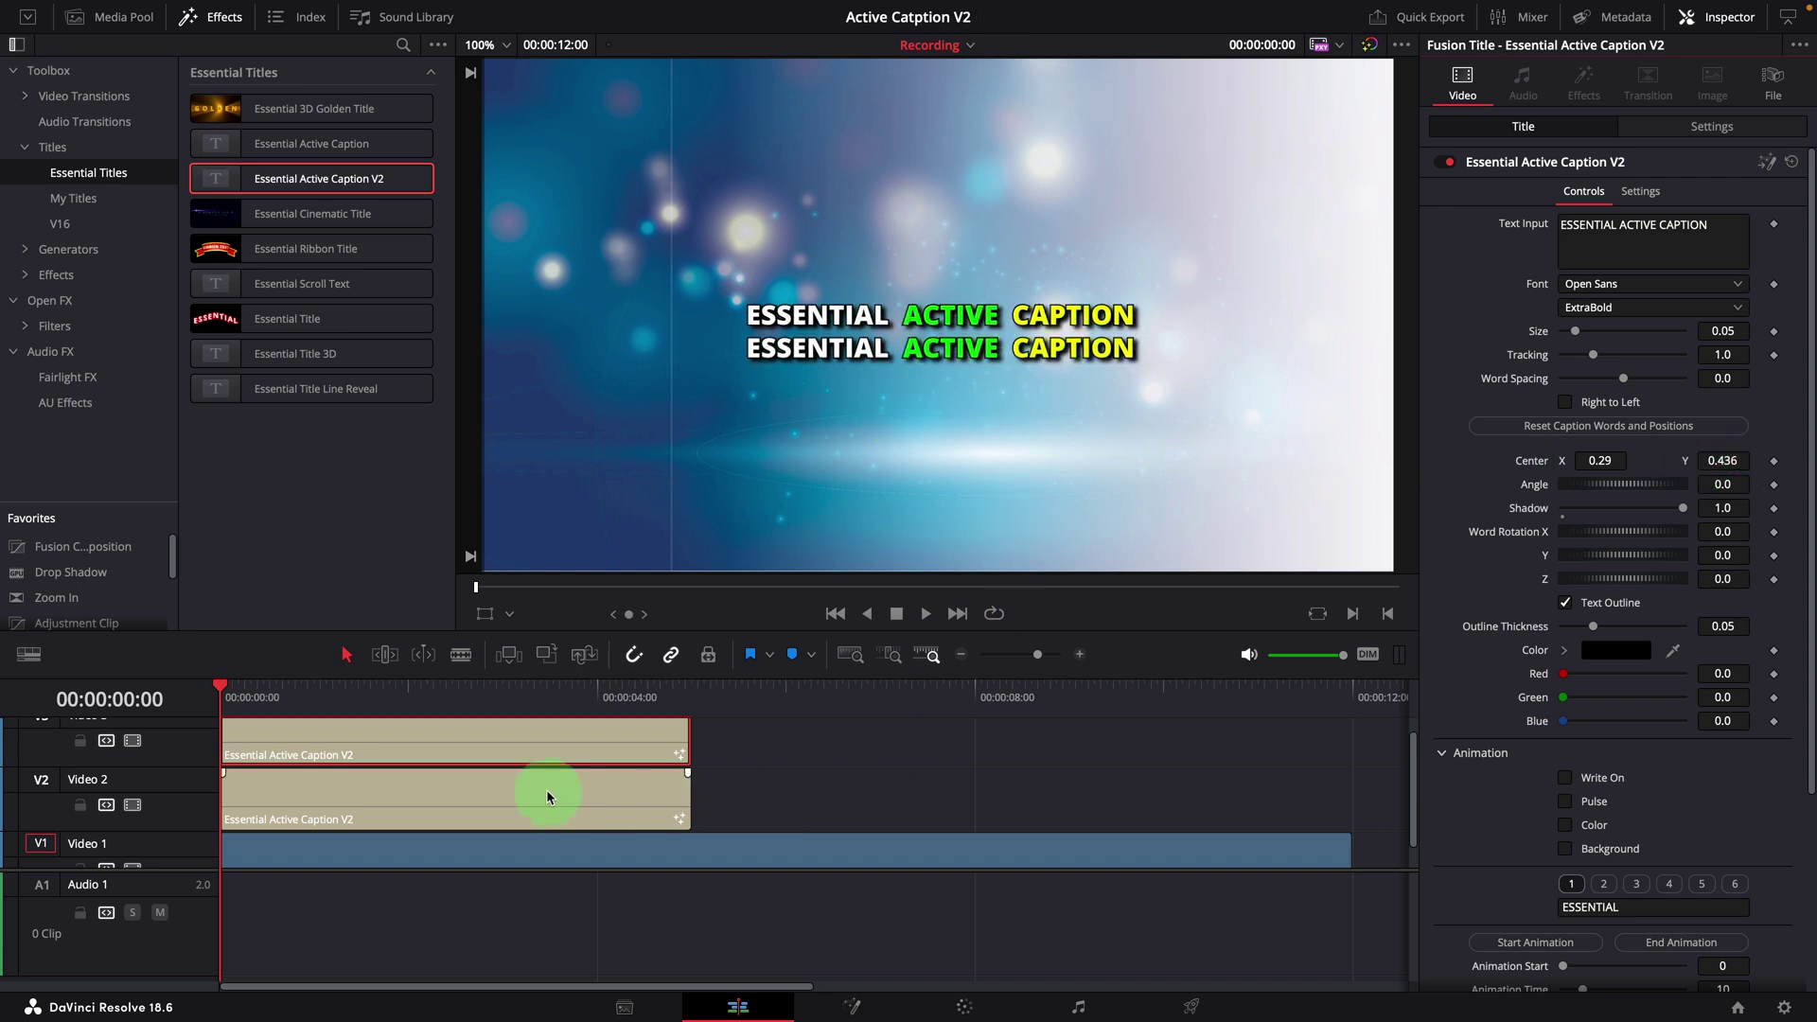
{"action": "key", "text": "Delete"}
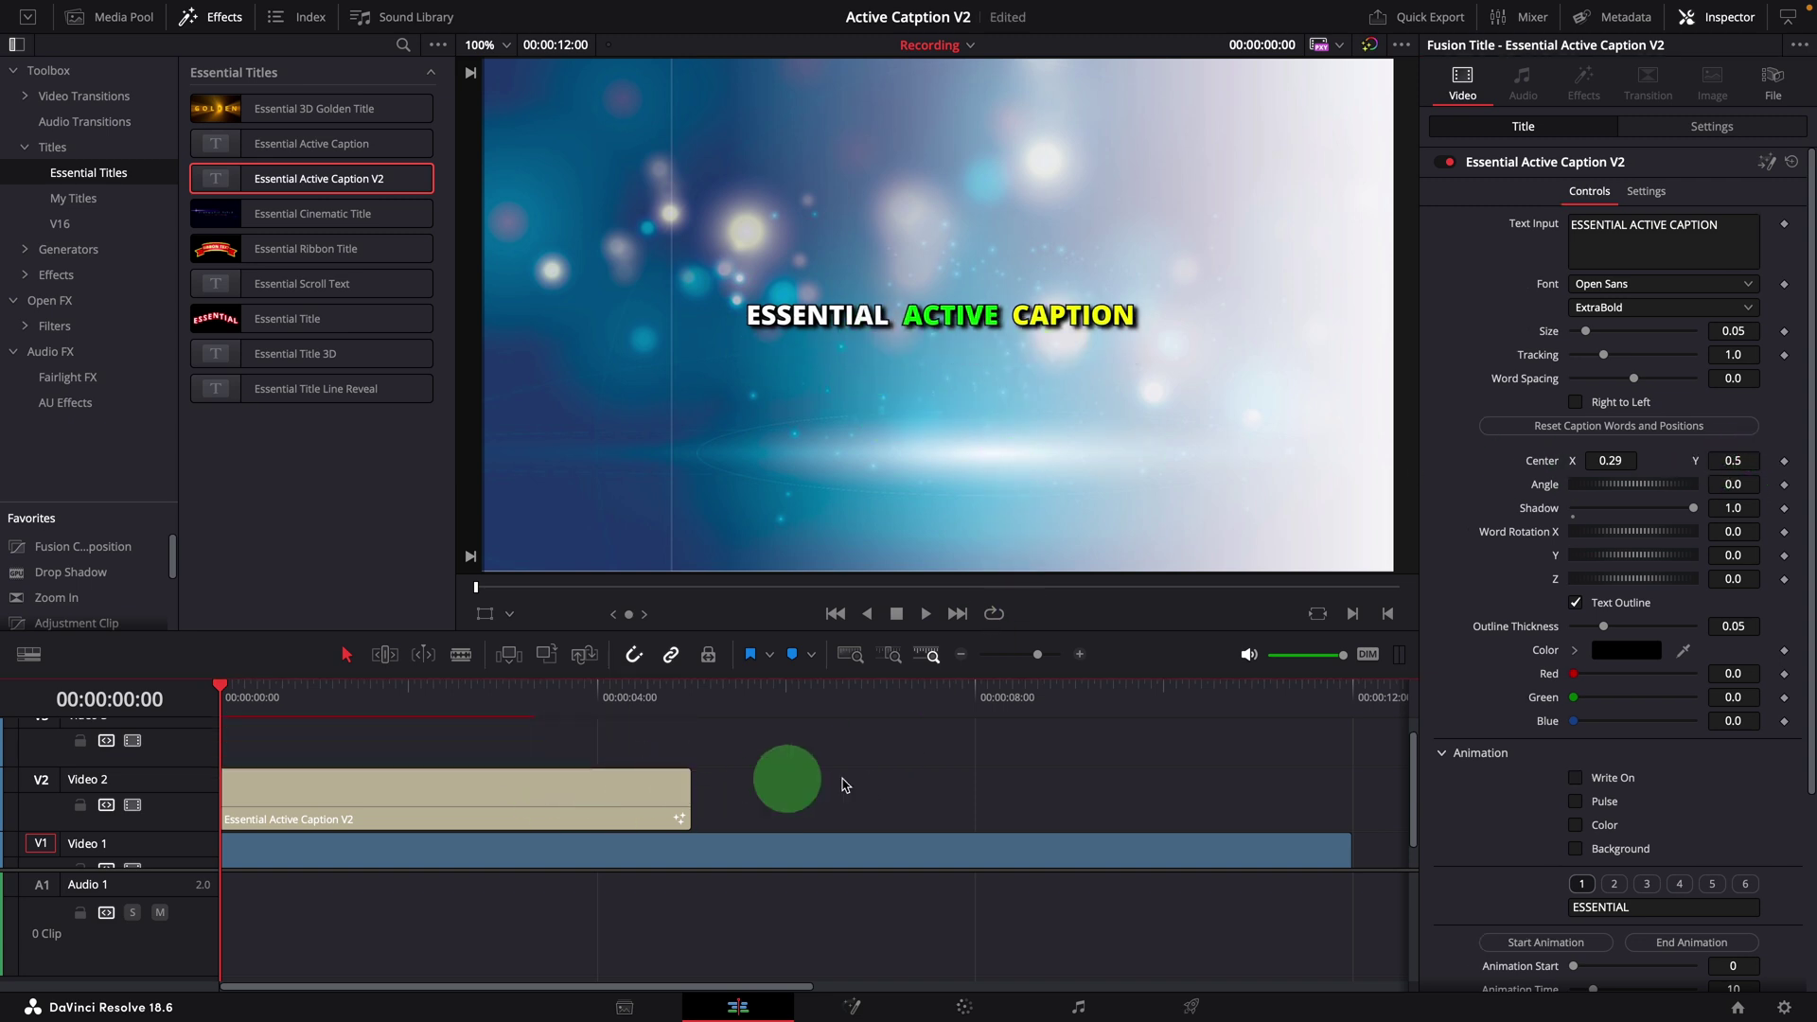
{"action": "left_click", "coordinate": [1659, 228]}
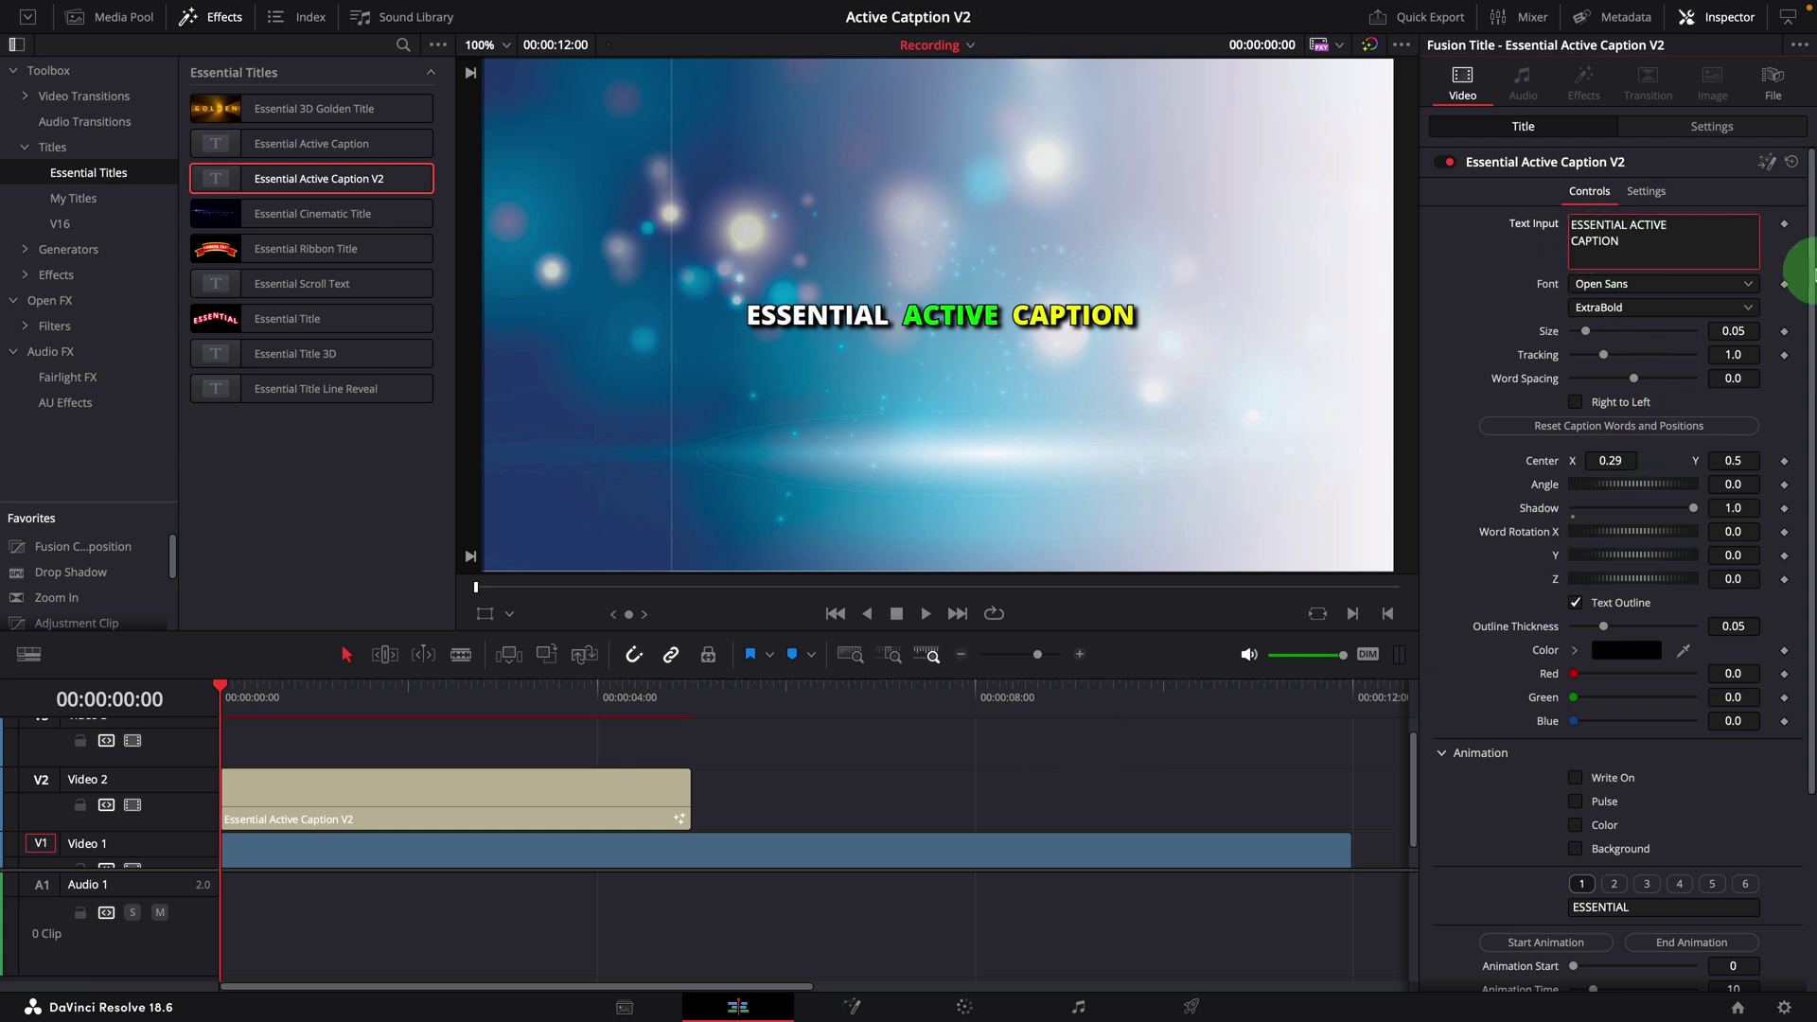
{"action": "left_click", "coordinate": [1620, 424]}
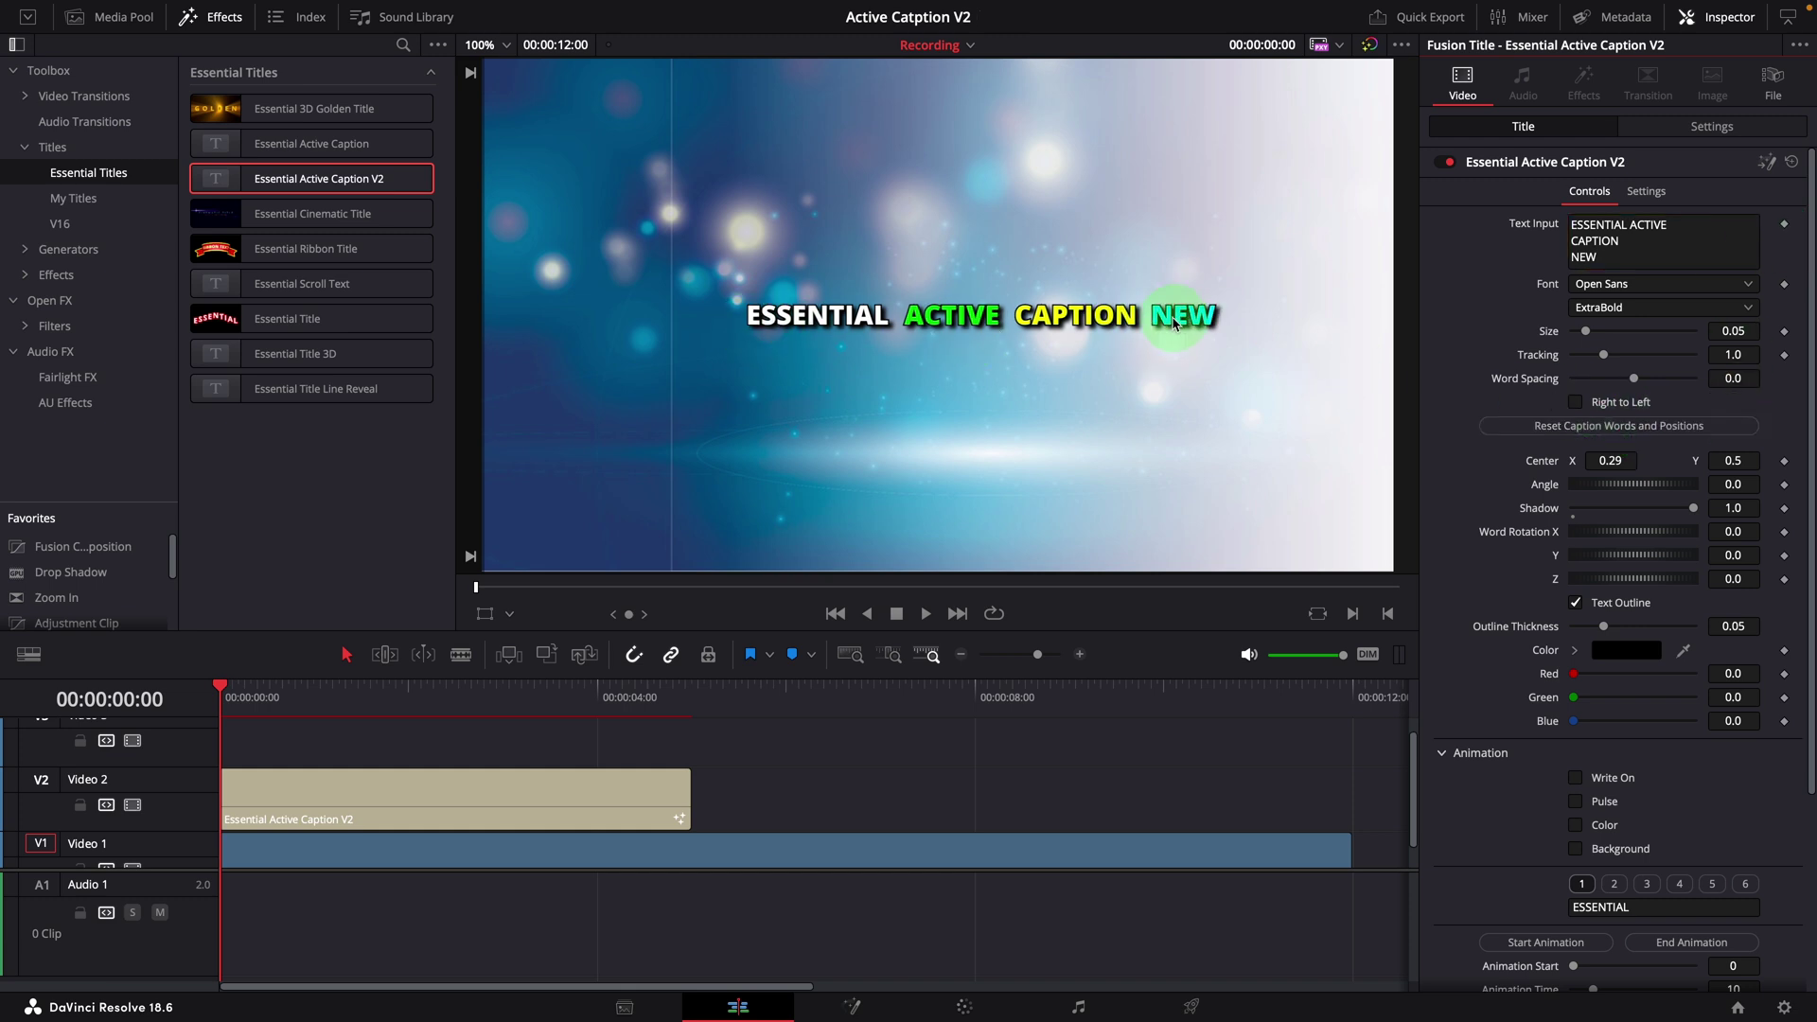
{"action": "left_click", "coordinate": [1792, 166]}
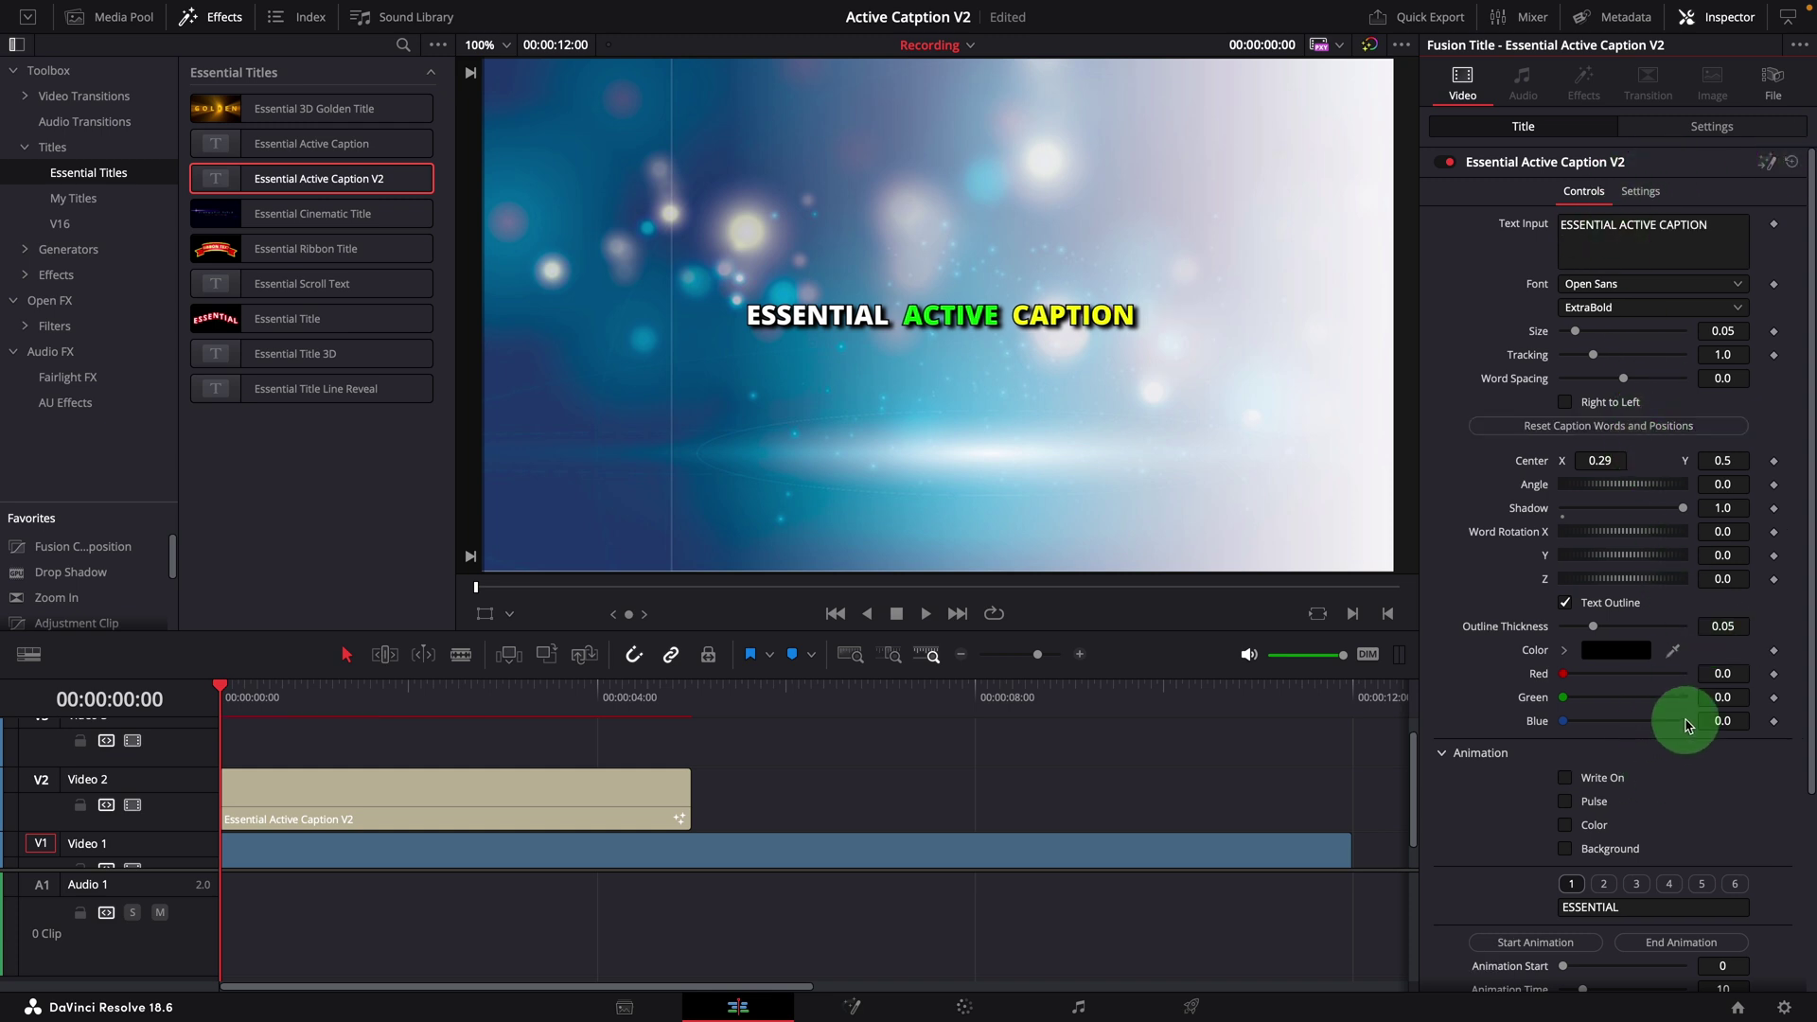
{"action": "scroll", "coordinate": [1666, 738], "scroll_direction": "down", "scroll_amount": 5}
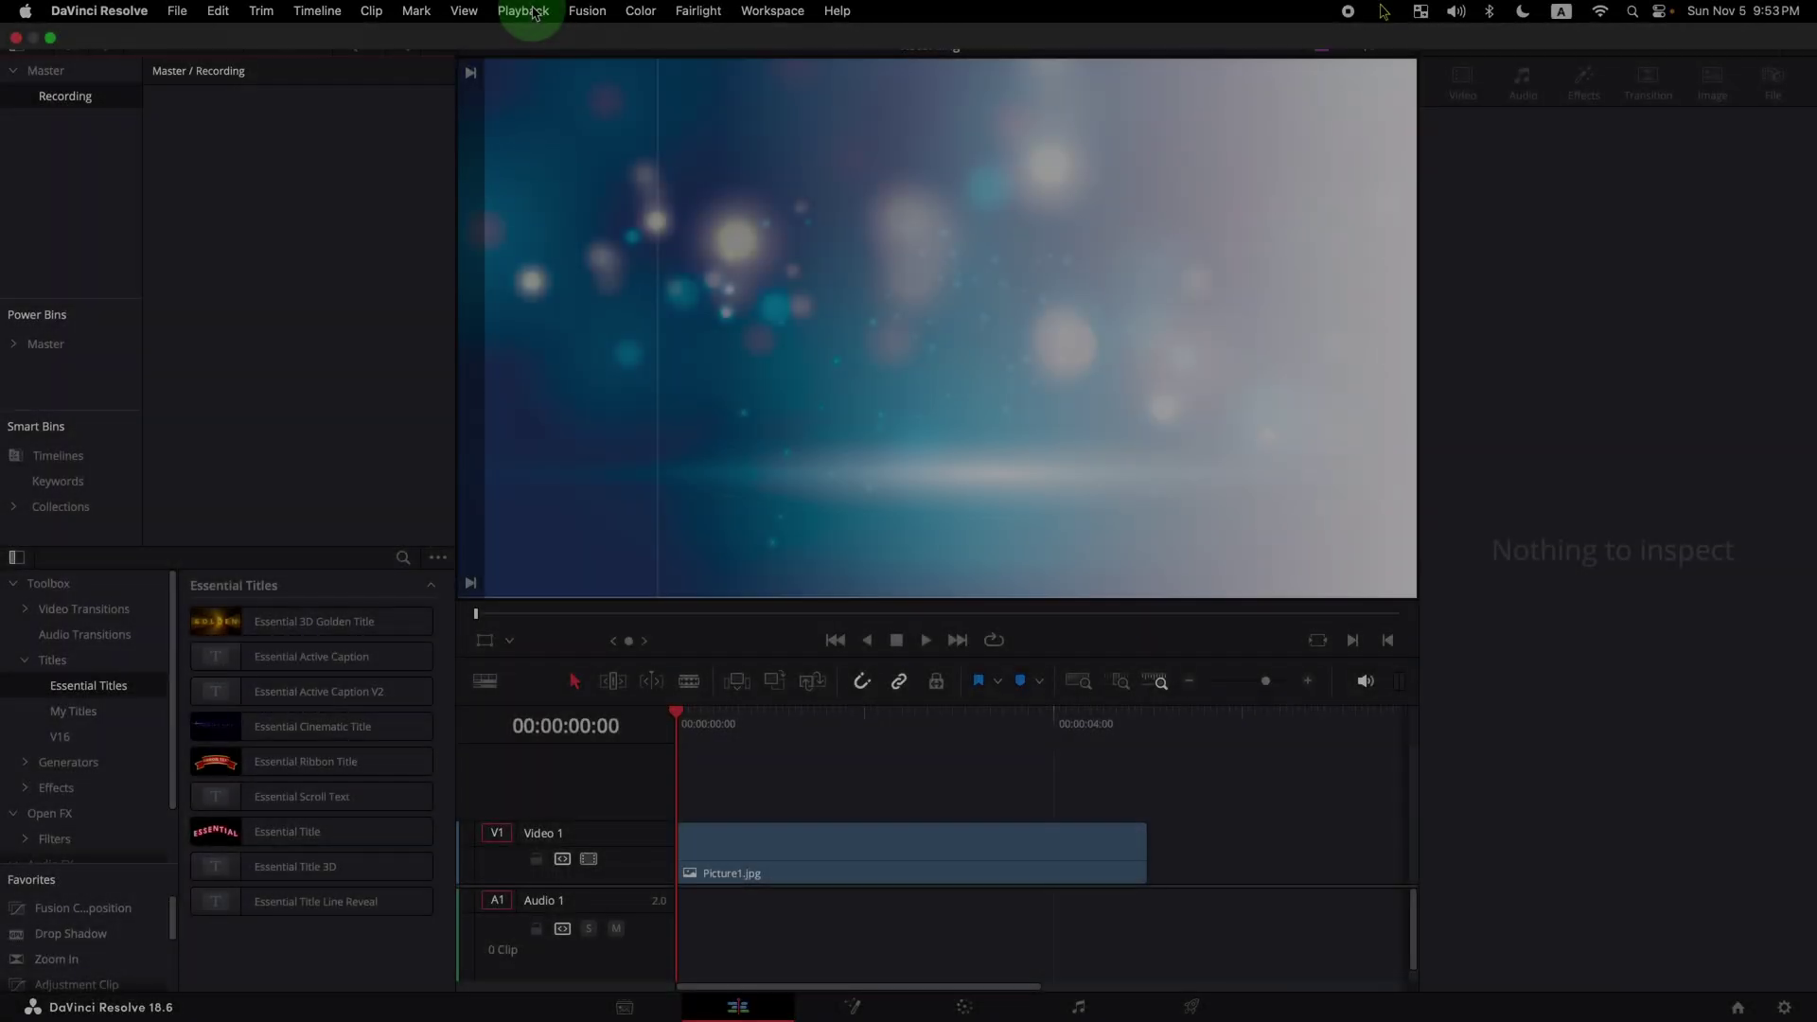
{"action": "left_click", "coordinate": [534, 12]}
{"action": "mouse_move", "coordinate": [605, 123]}
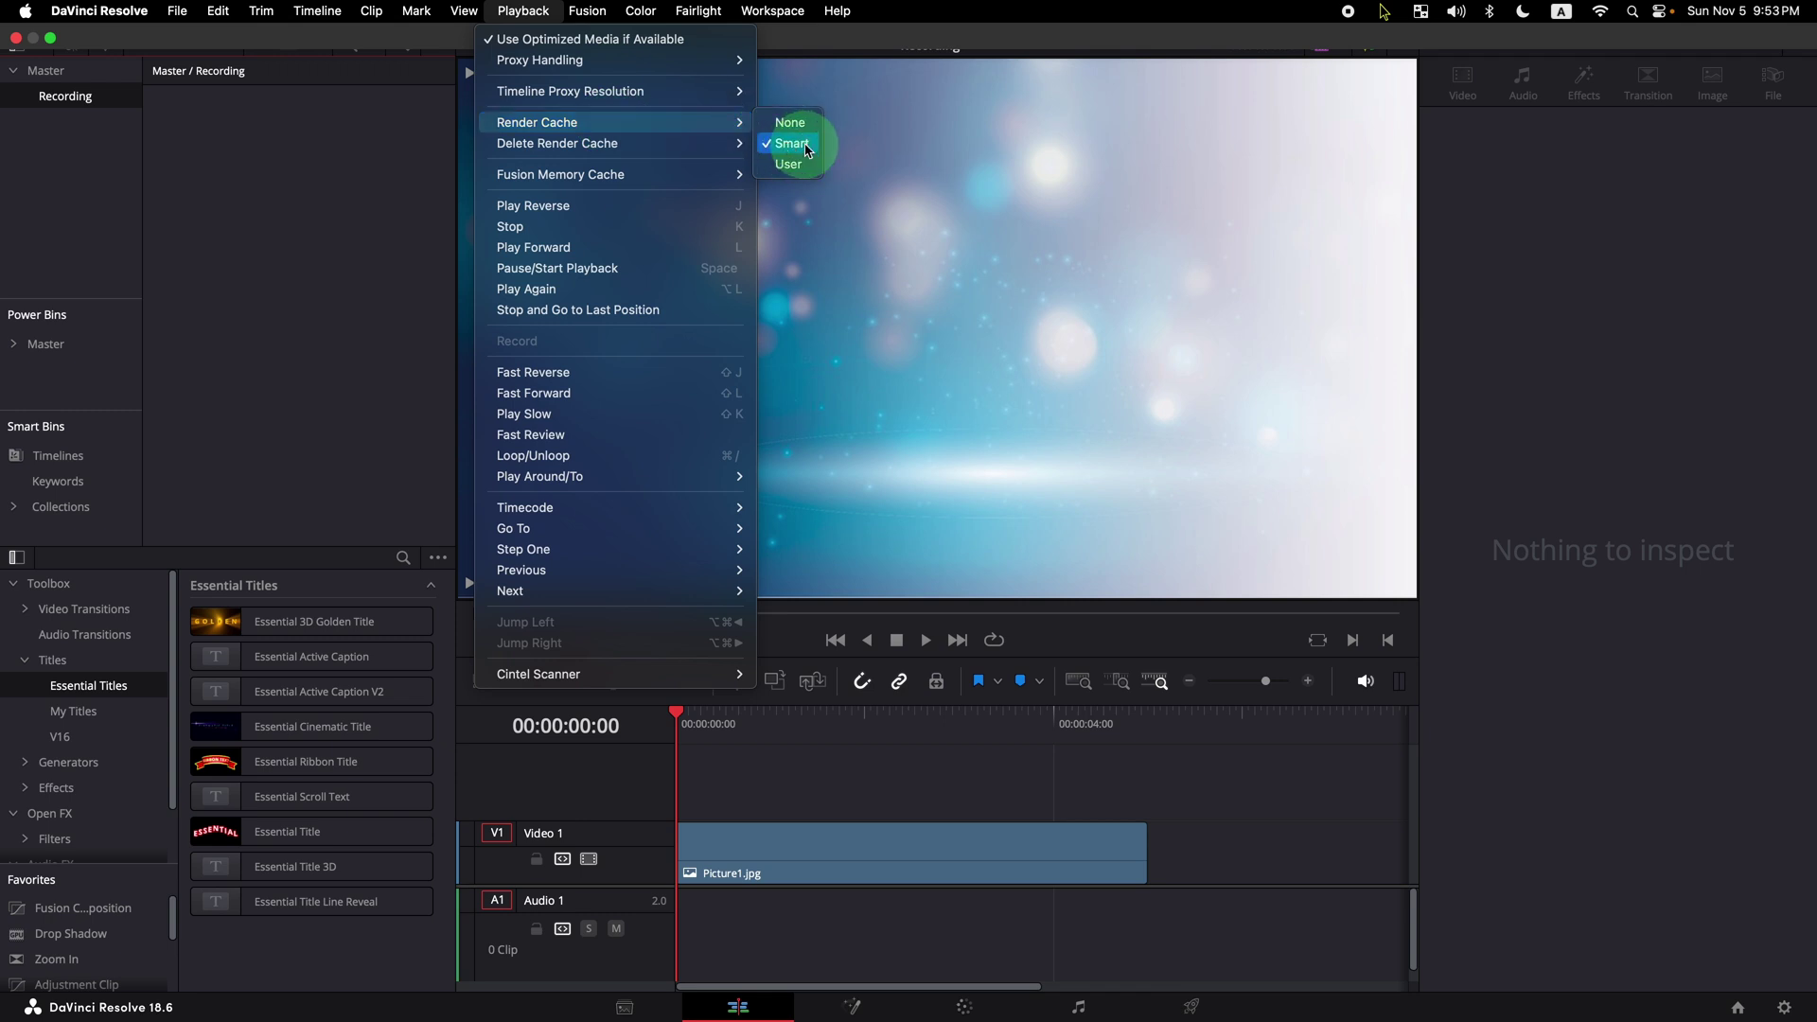
{"action": "mouse_move", "coordinate": [734, 174]}
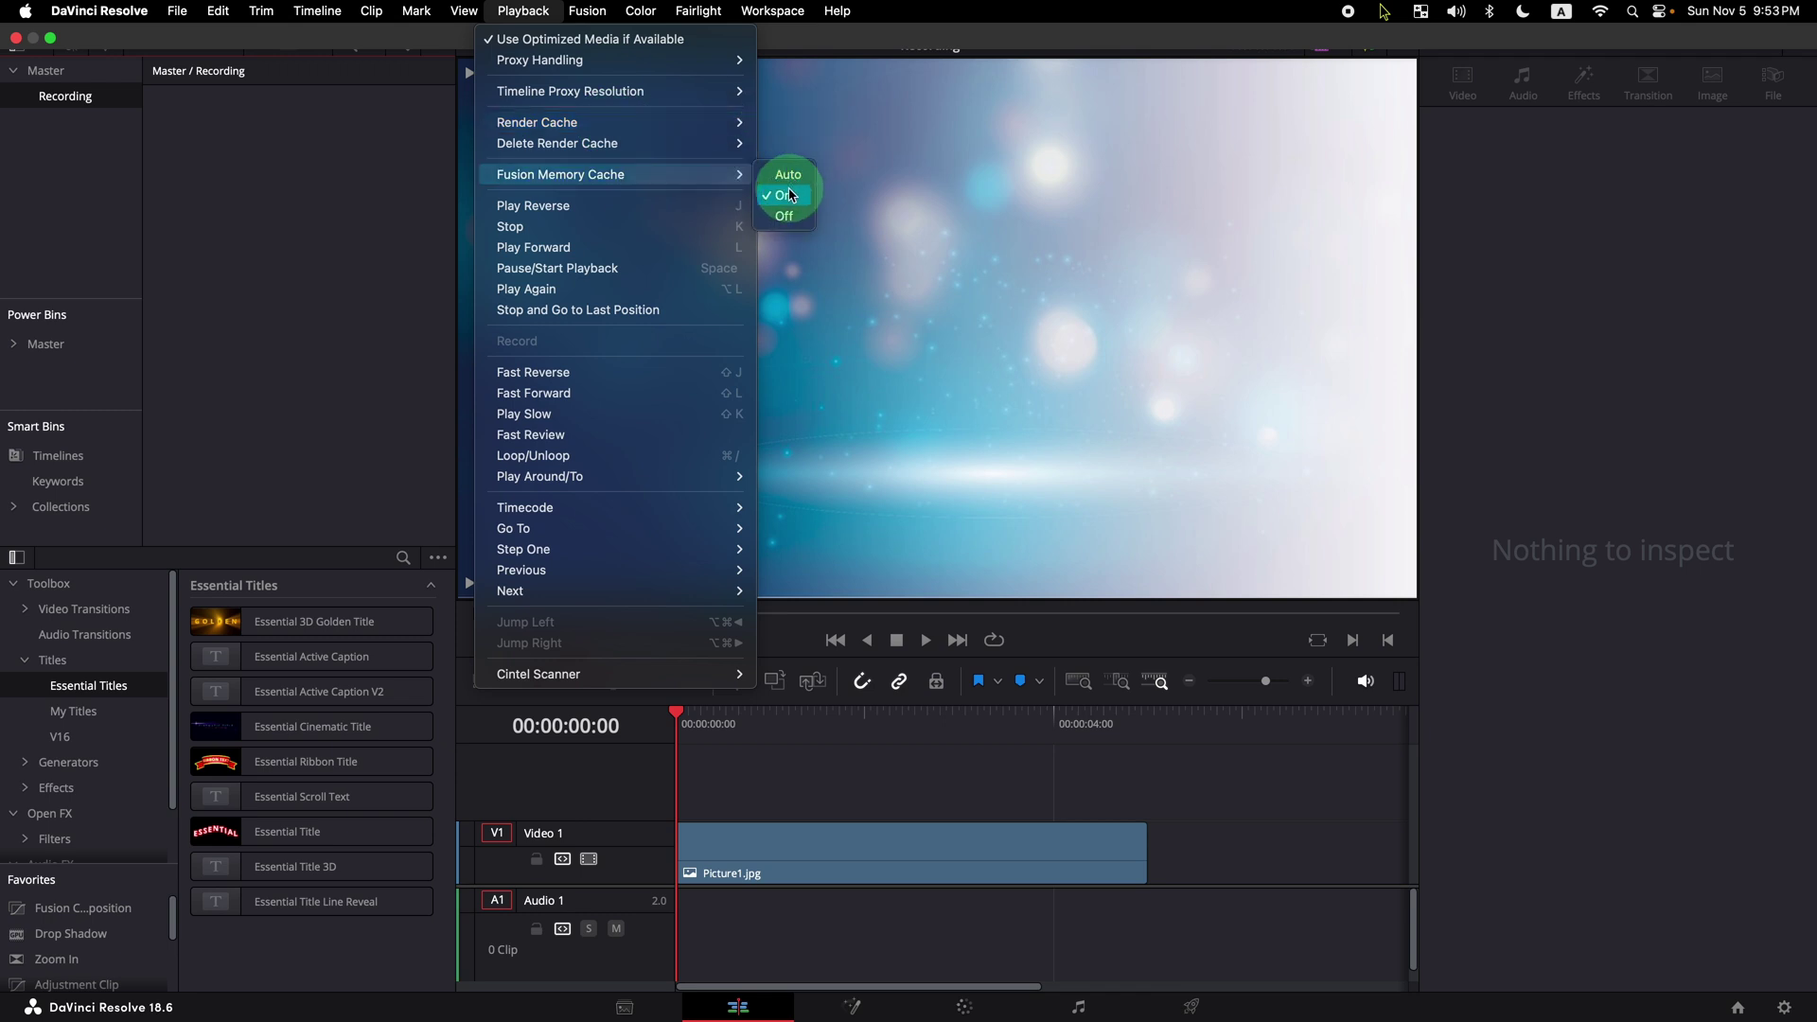
{"action": "left_click", "coordinate": [1367, 108]}
{"action": "left_click", "coordinate": [1403, 48]}
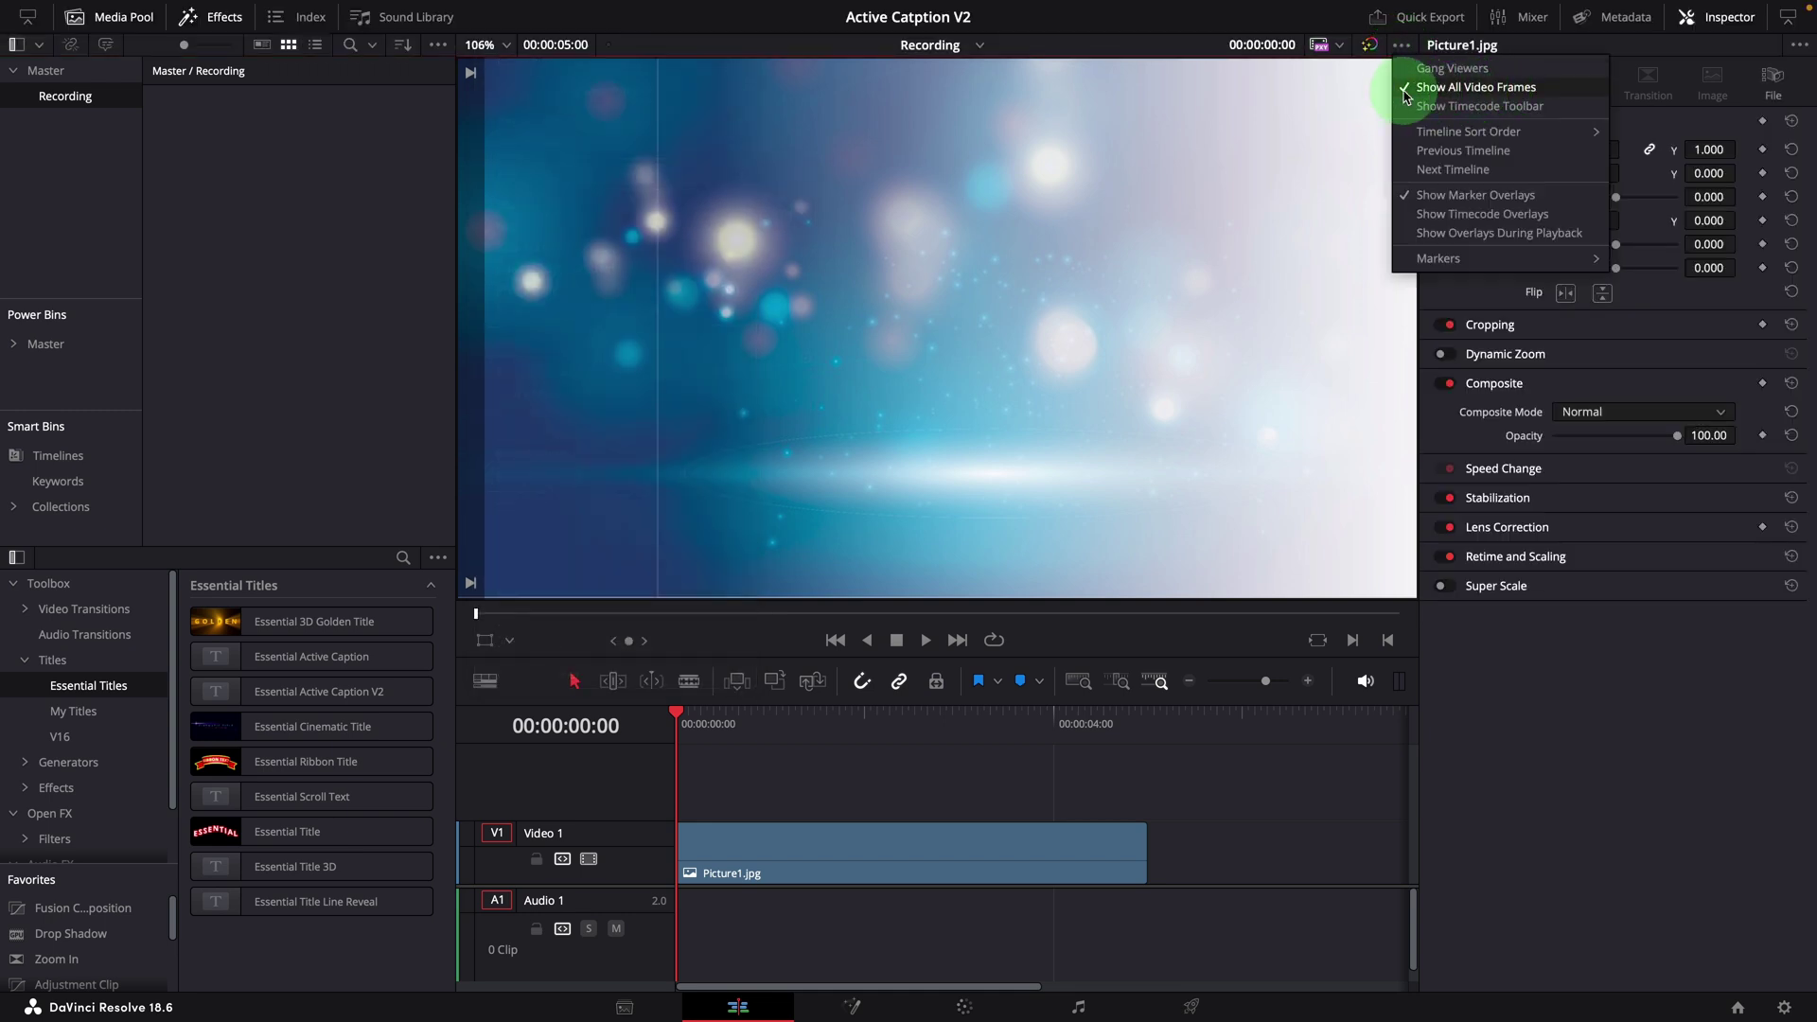
{"action": "left_click", "coordinate": [1217, 252]}
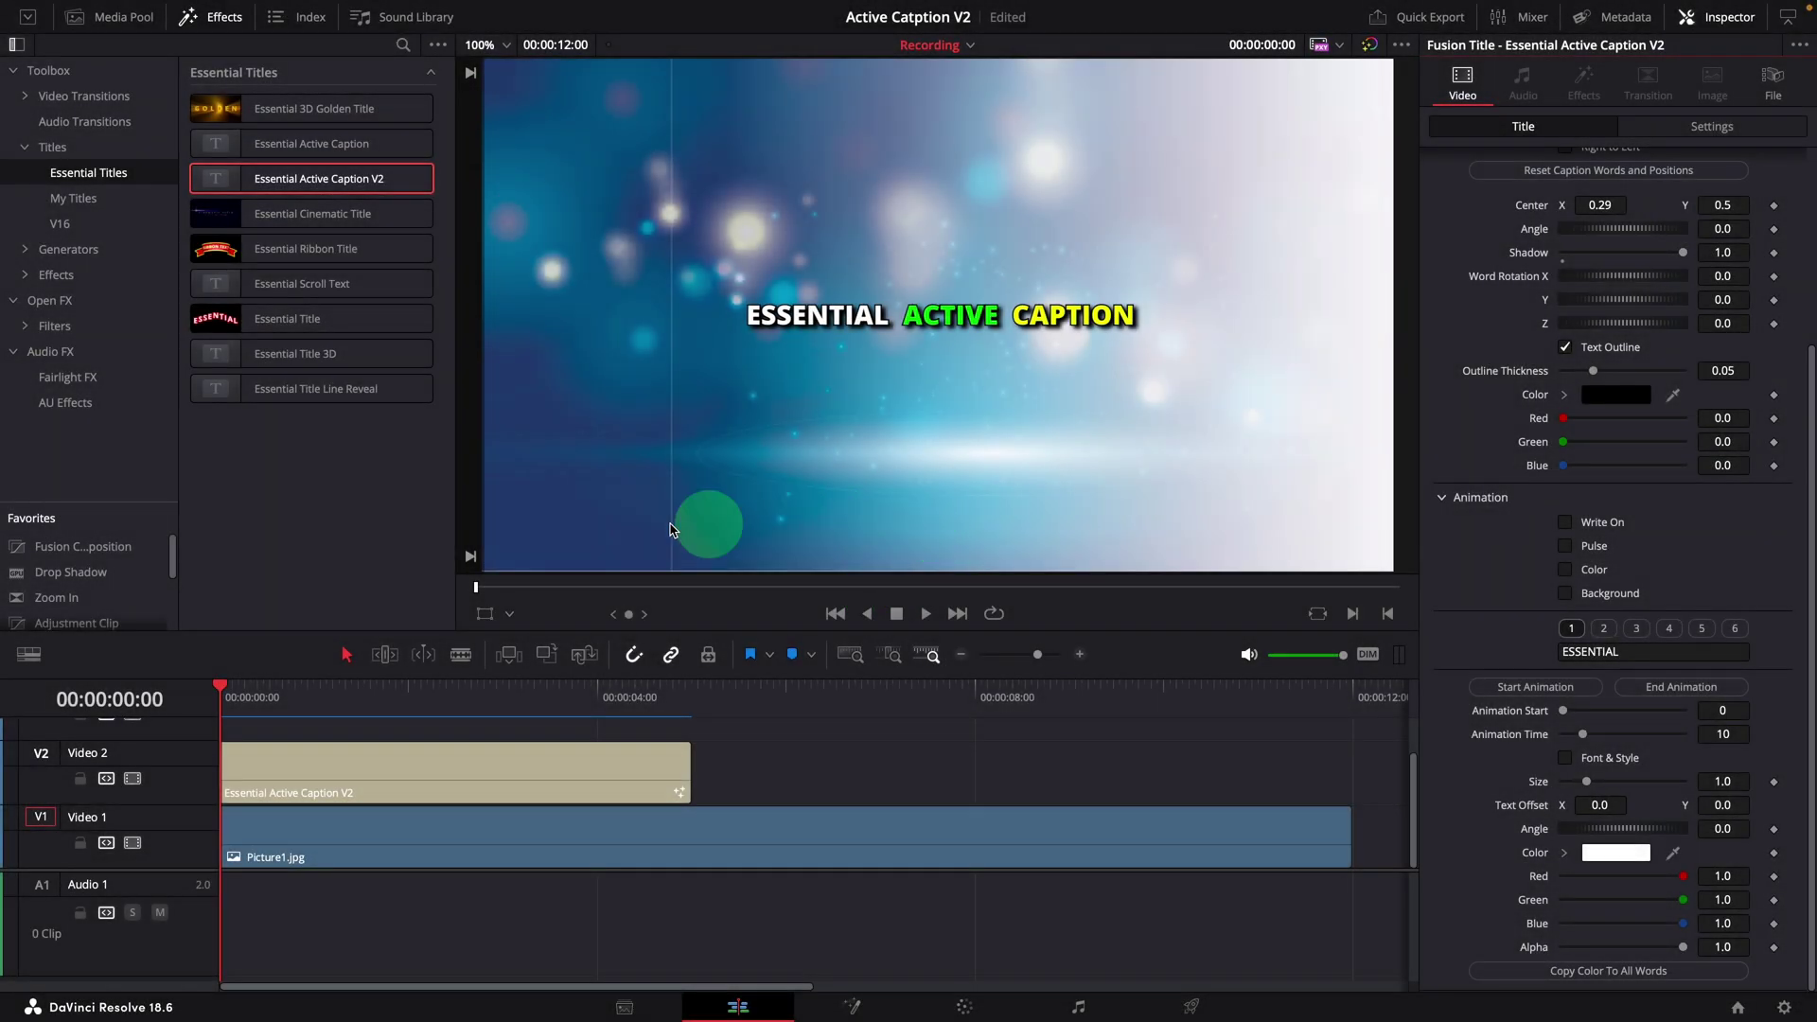
Change the caption text to 'MY FIRST CAPTION' and reset the caption words and positions
{"action": "left_click", "coordinate": [402, 774]}
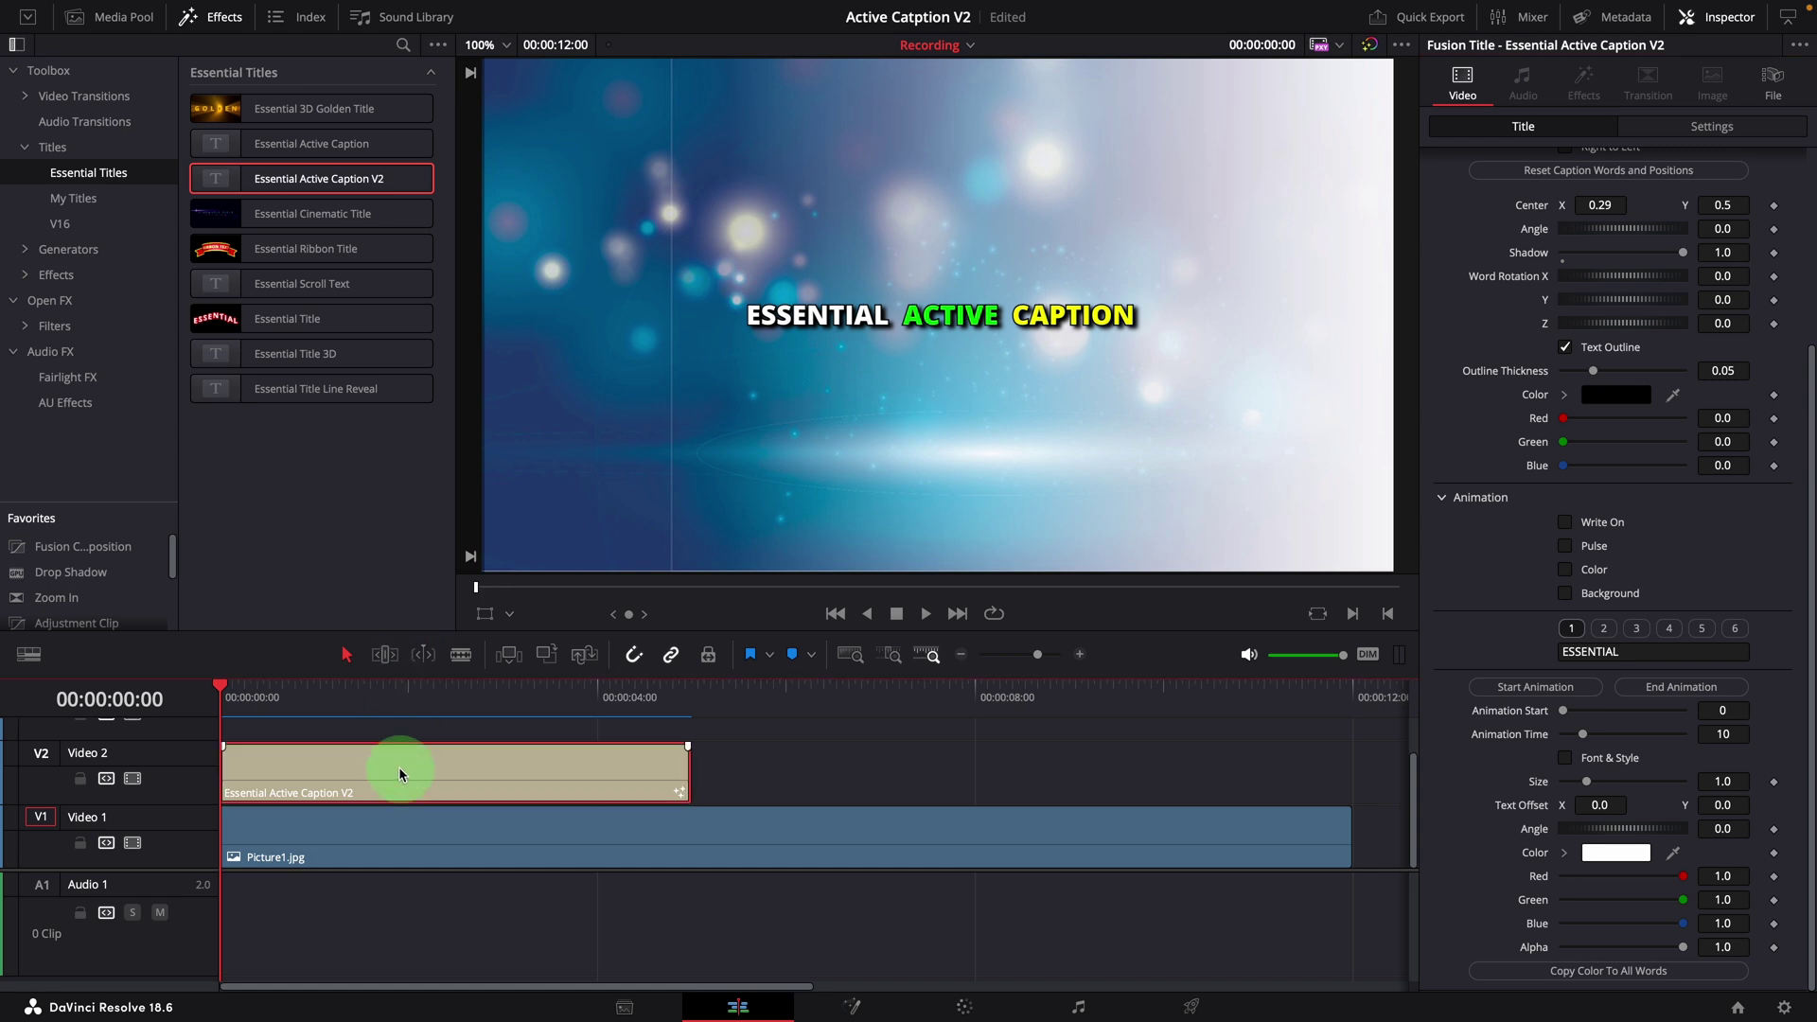
{"action": "scroll", "coordinate": [1574, 405], "scroll_direction": "up", "scroll_amount": 5}
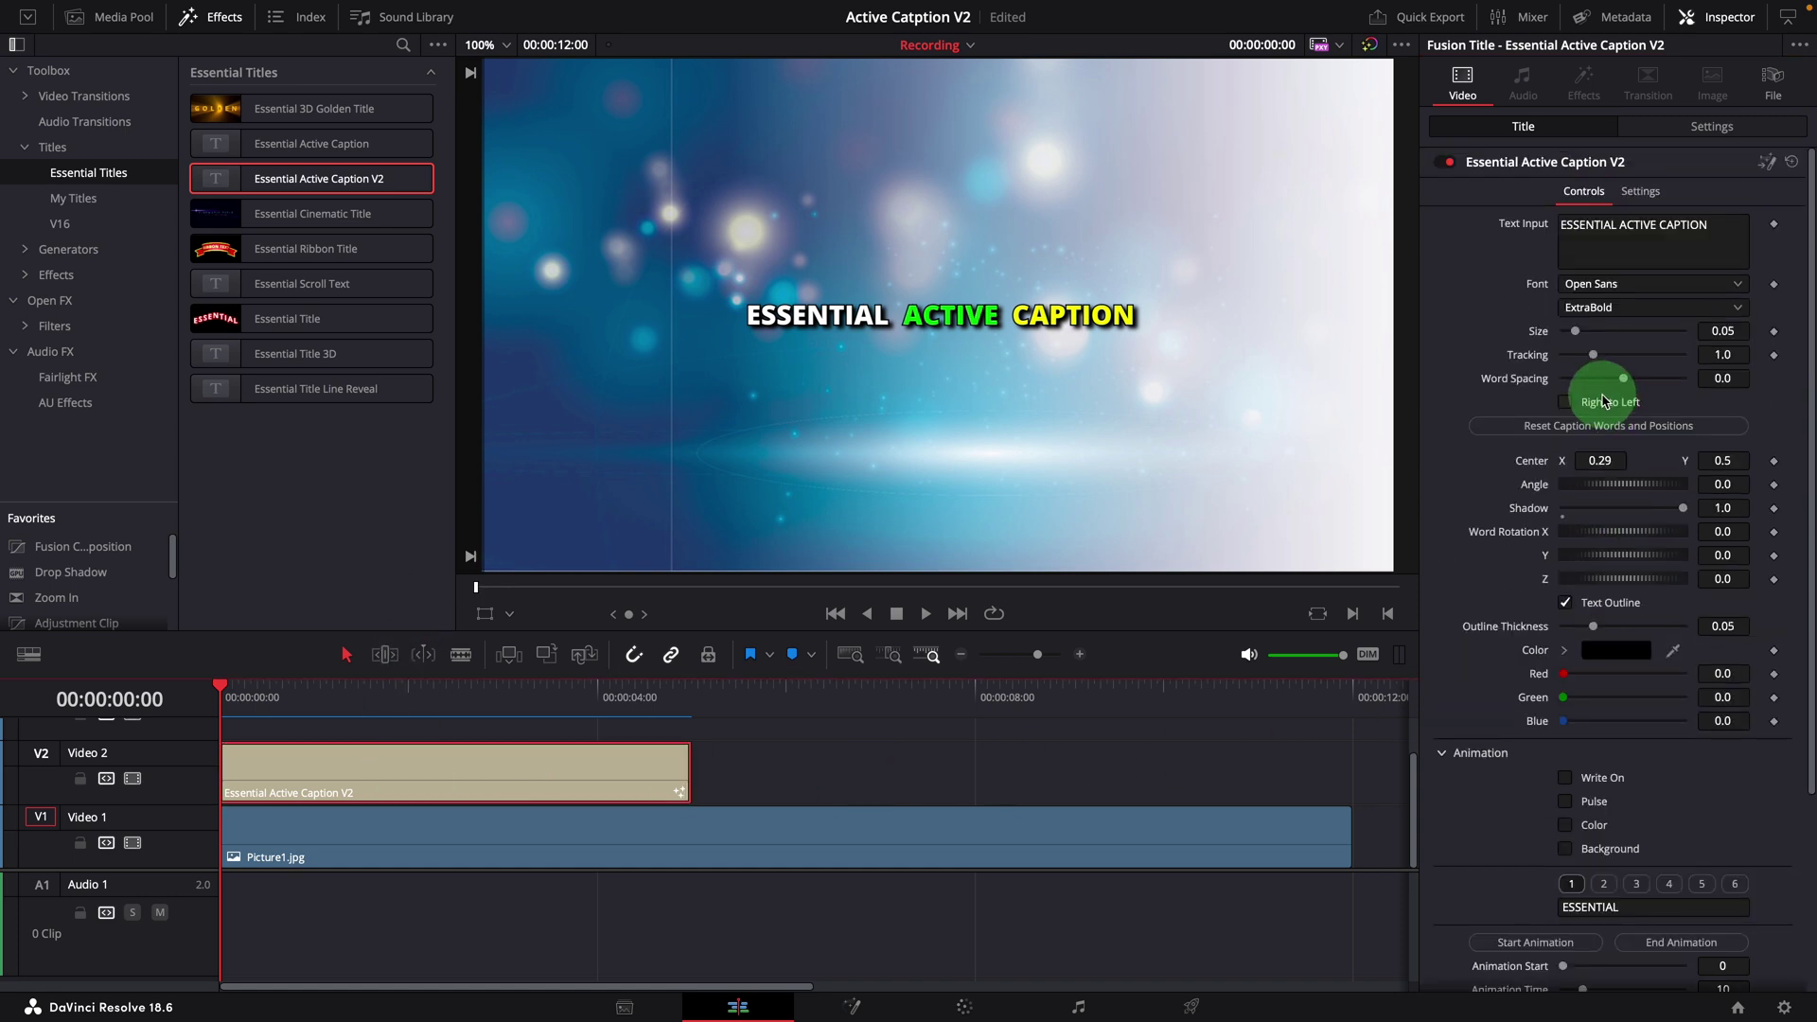
{"action": "left_click", "coordinate": [1673, 225]}
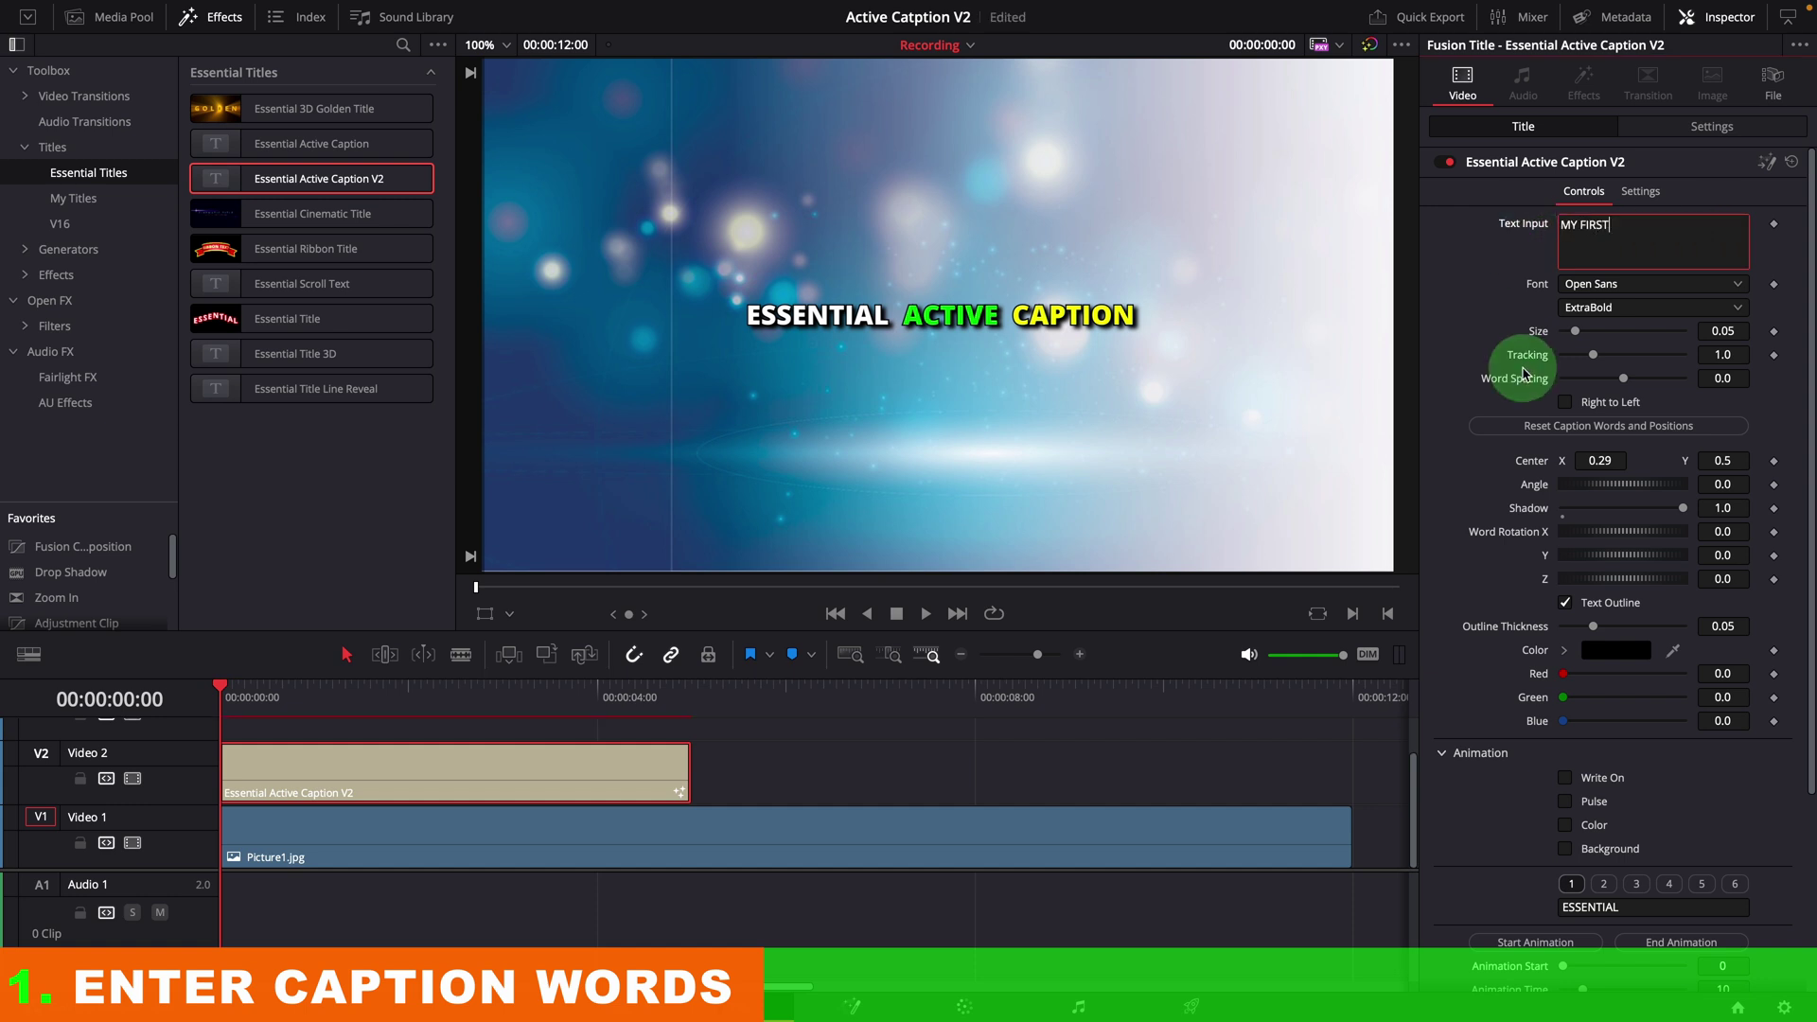
{"action": "type", "text": "MY FIRST CAPTION"}
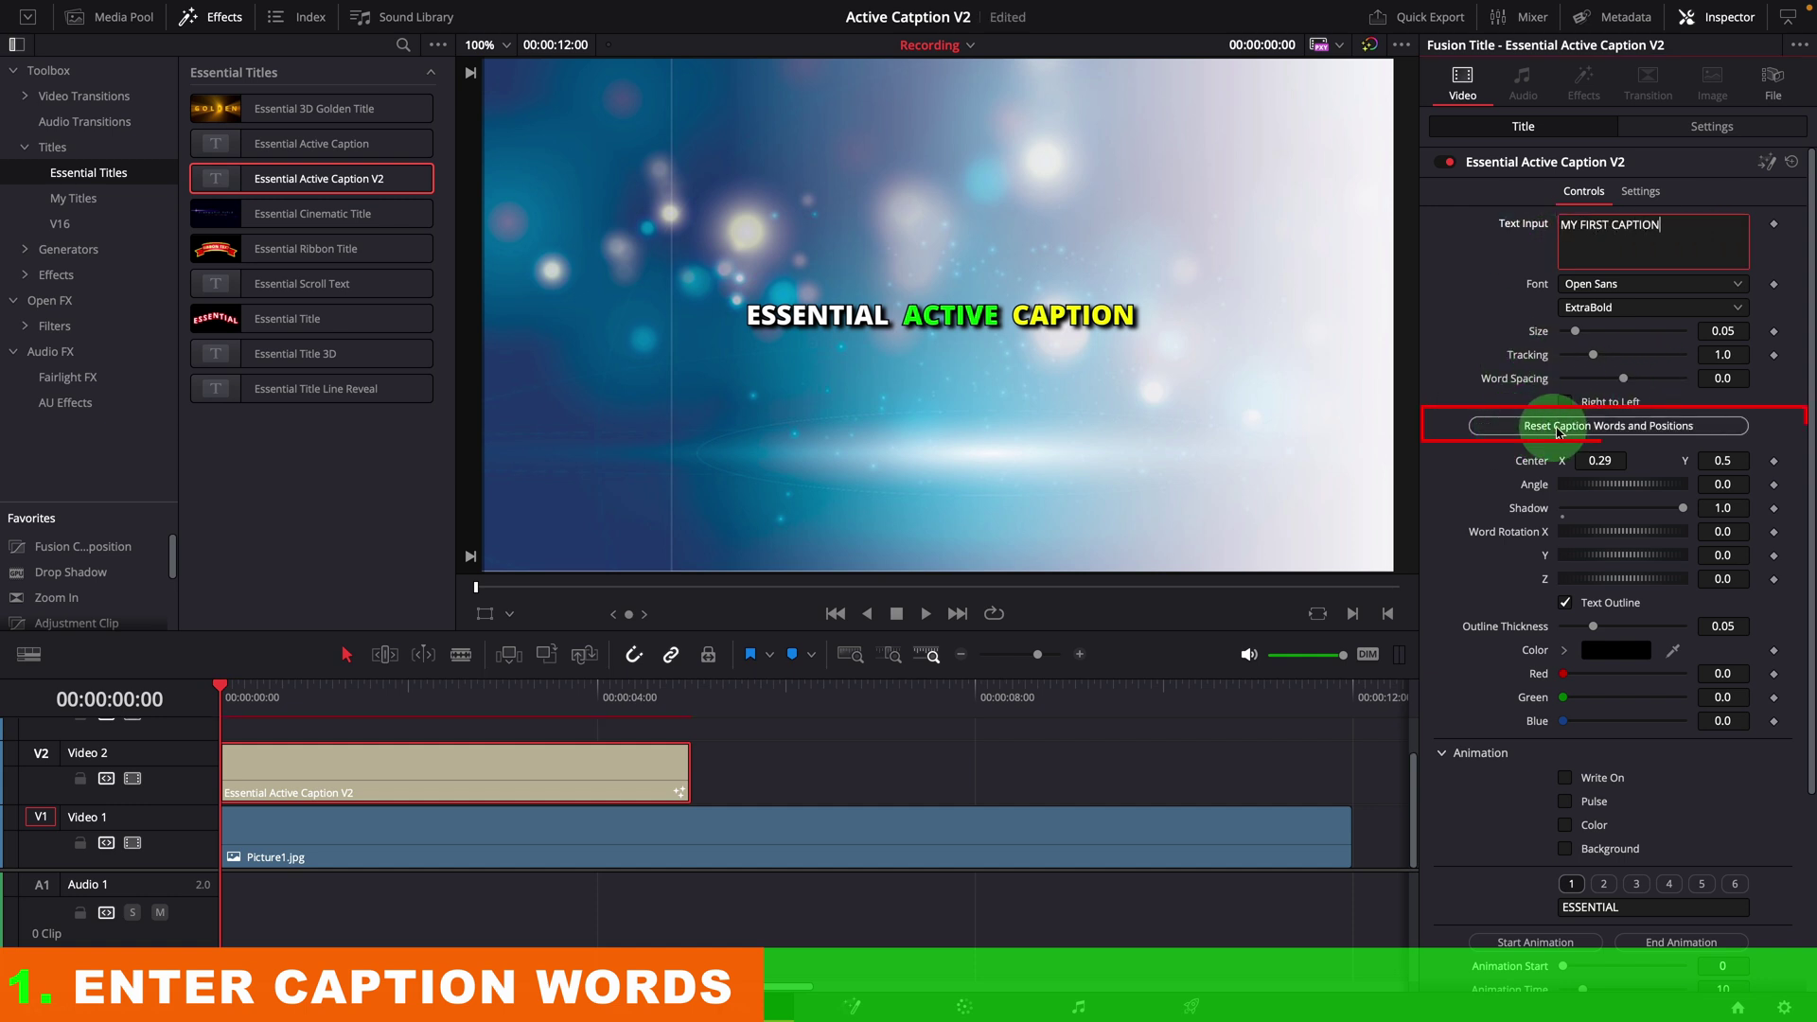
{"action": "left_click", "coordinate": [1663, 428]}
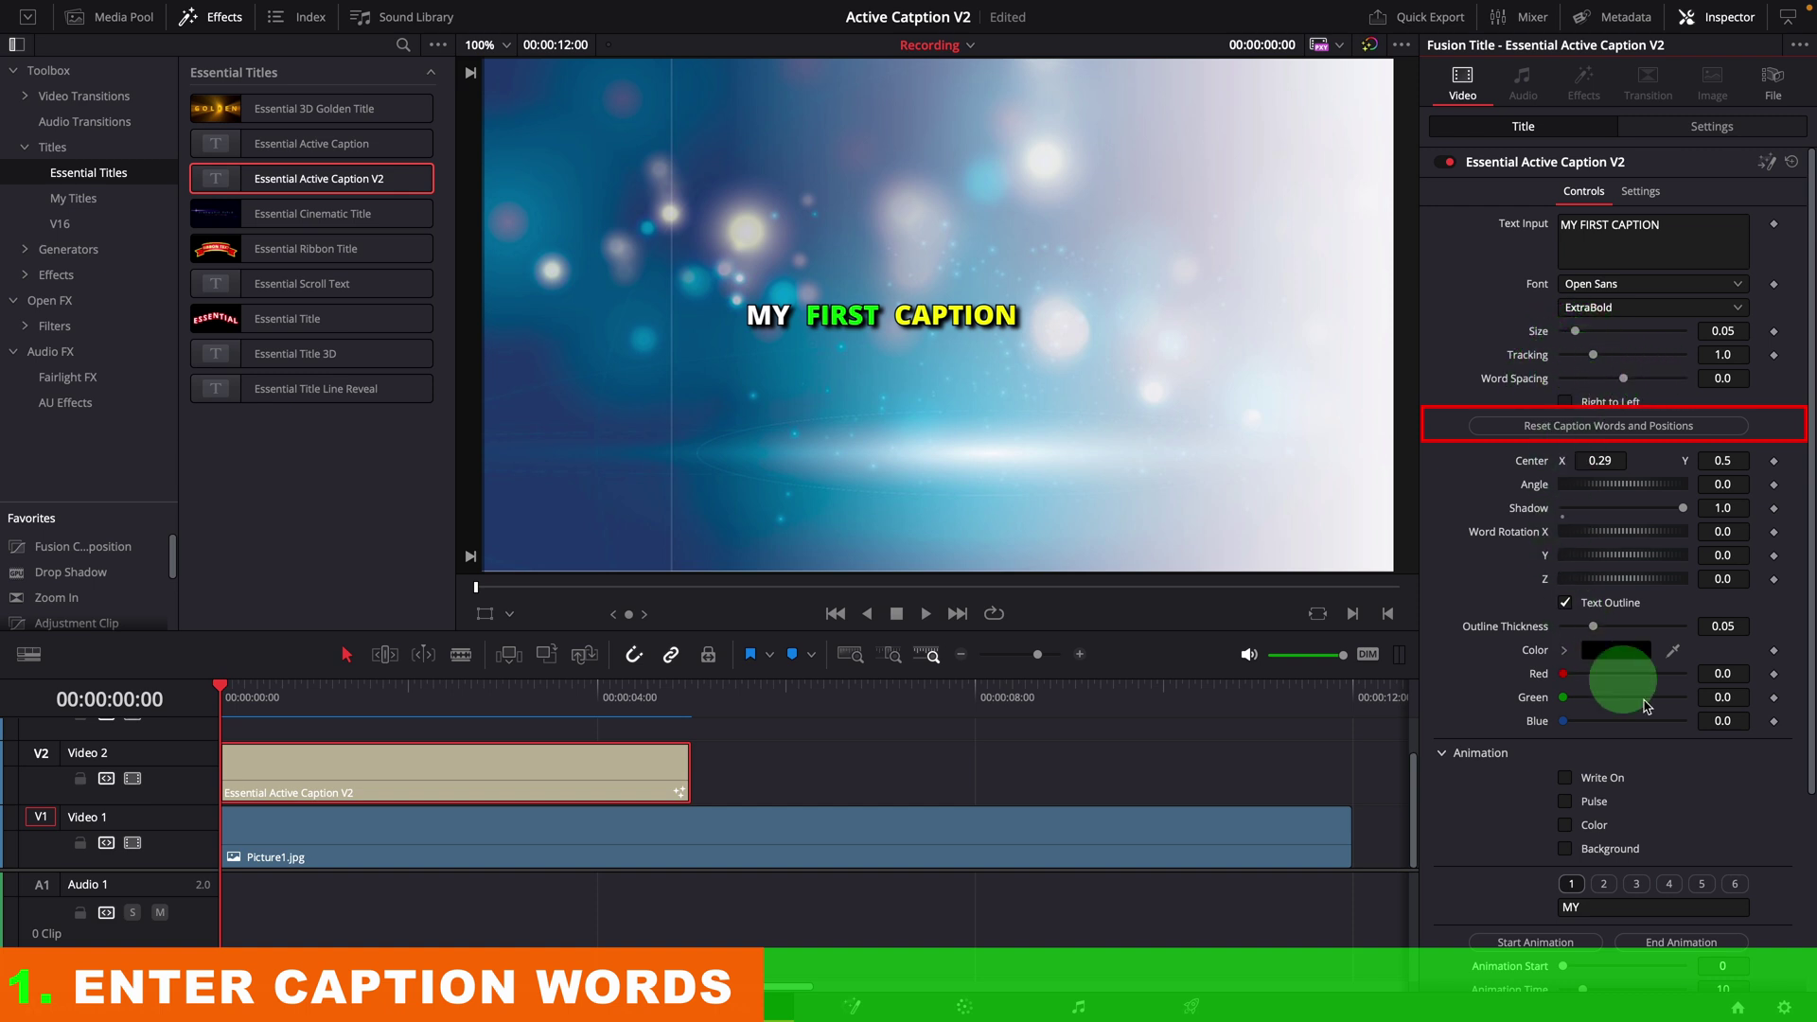
{"action": "scroll", "coordinate": [1614, 908], "scroll_direction": "down", "scroll_amount": 3}
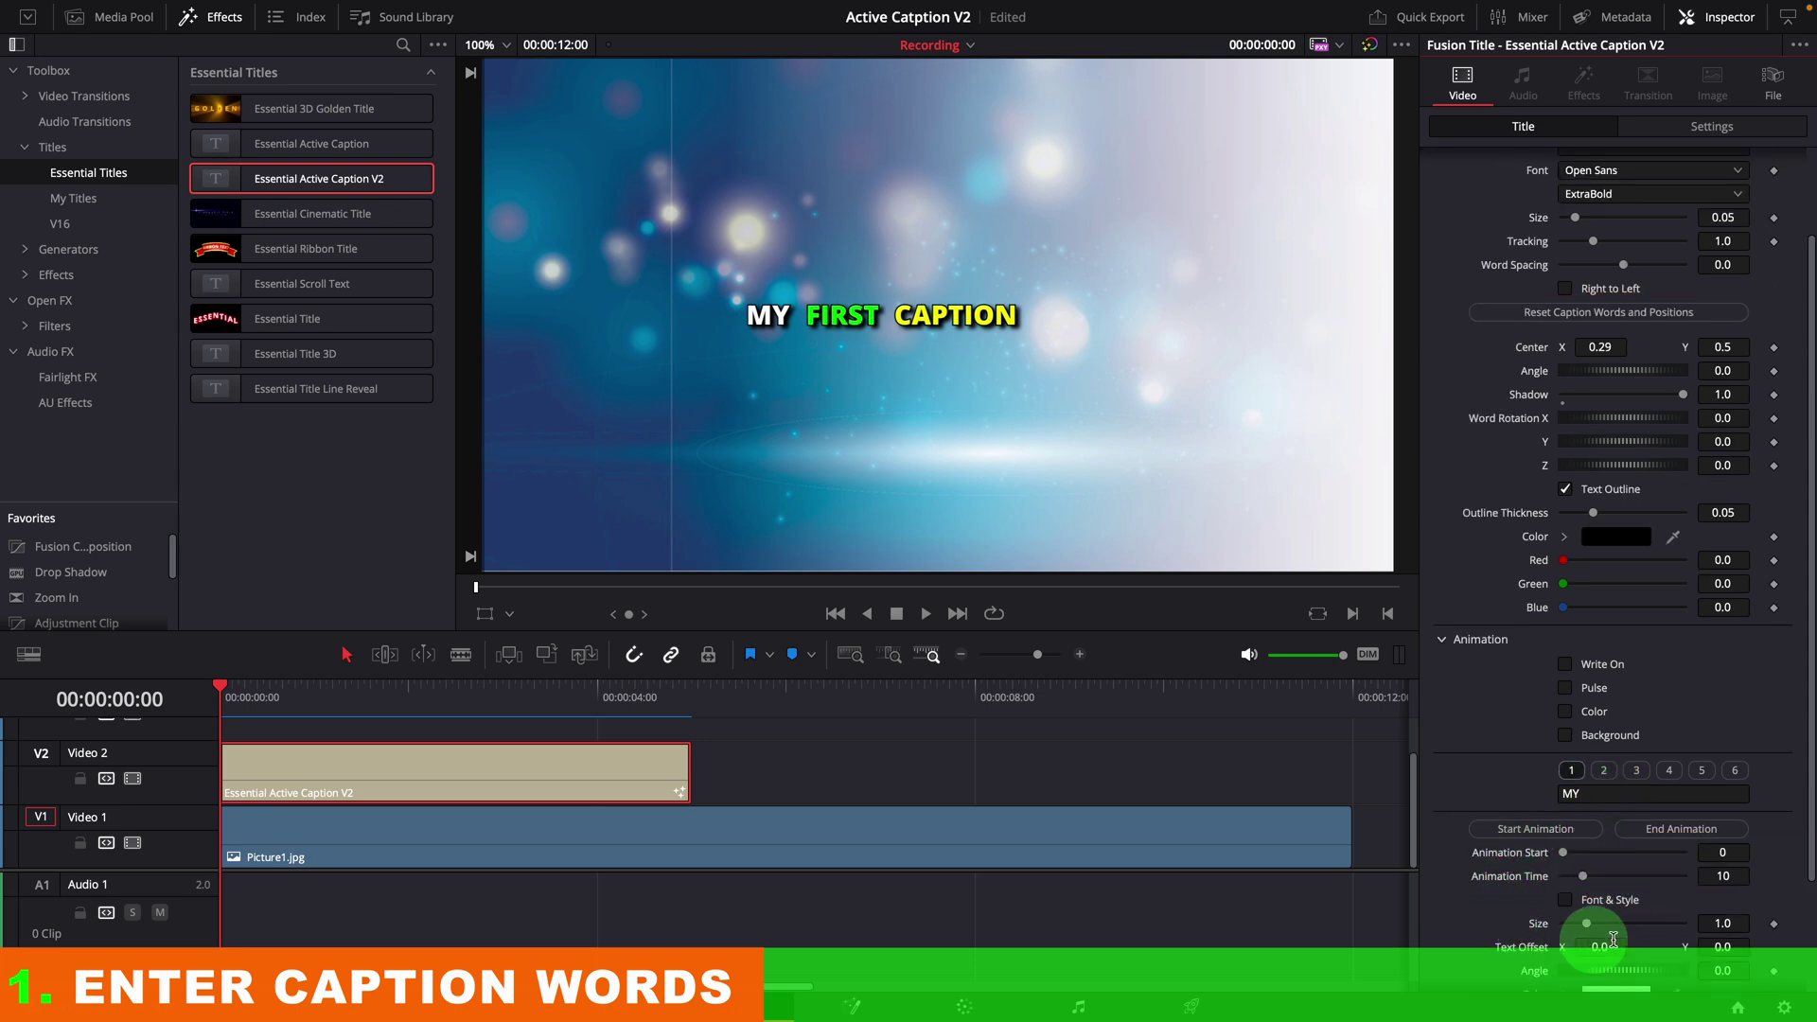
{"action": "scroll", "coordinate": [1661, 822], "scroll_direction": "up", "scroll_amount": 3}
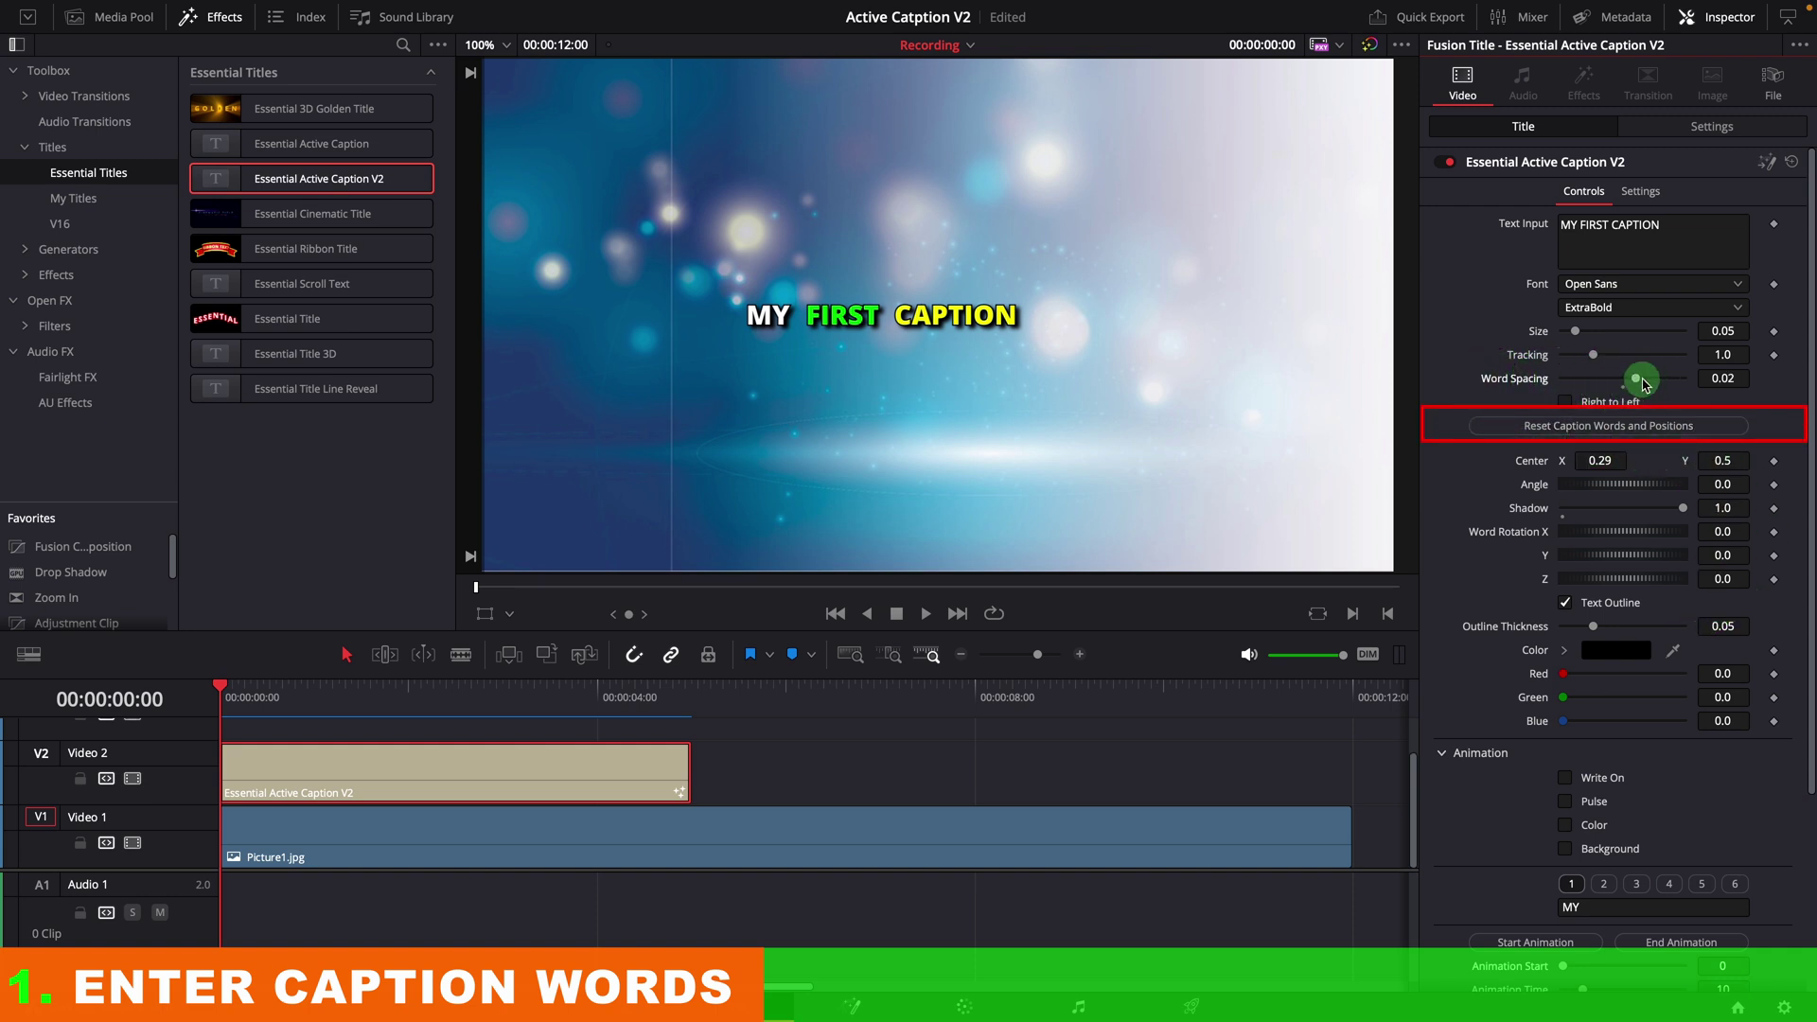
Refresh the caption word positions so the wider word spacing takes effect
{"action": "left_click", "coordinate": [1632, 431]}
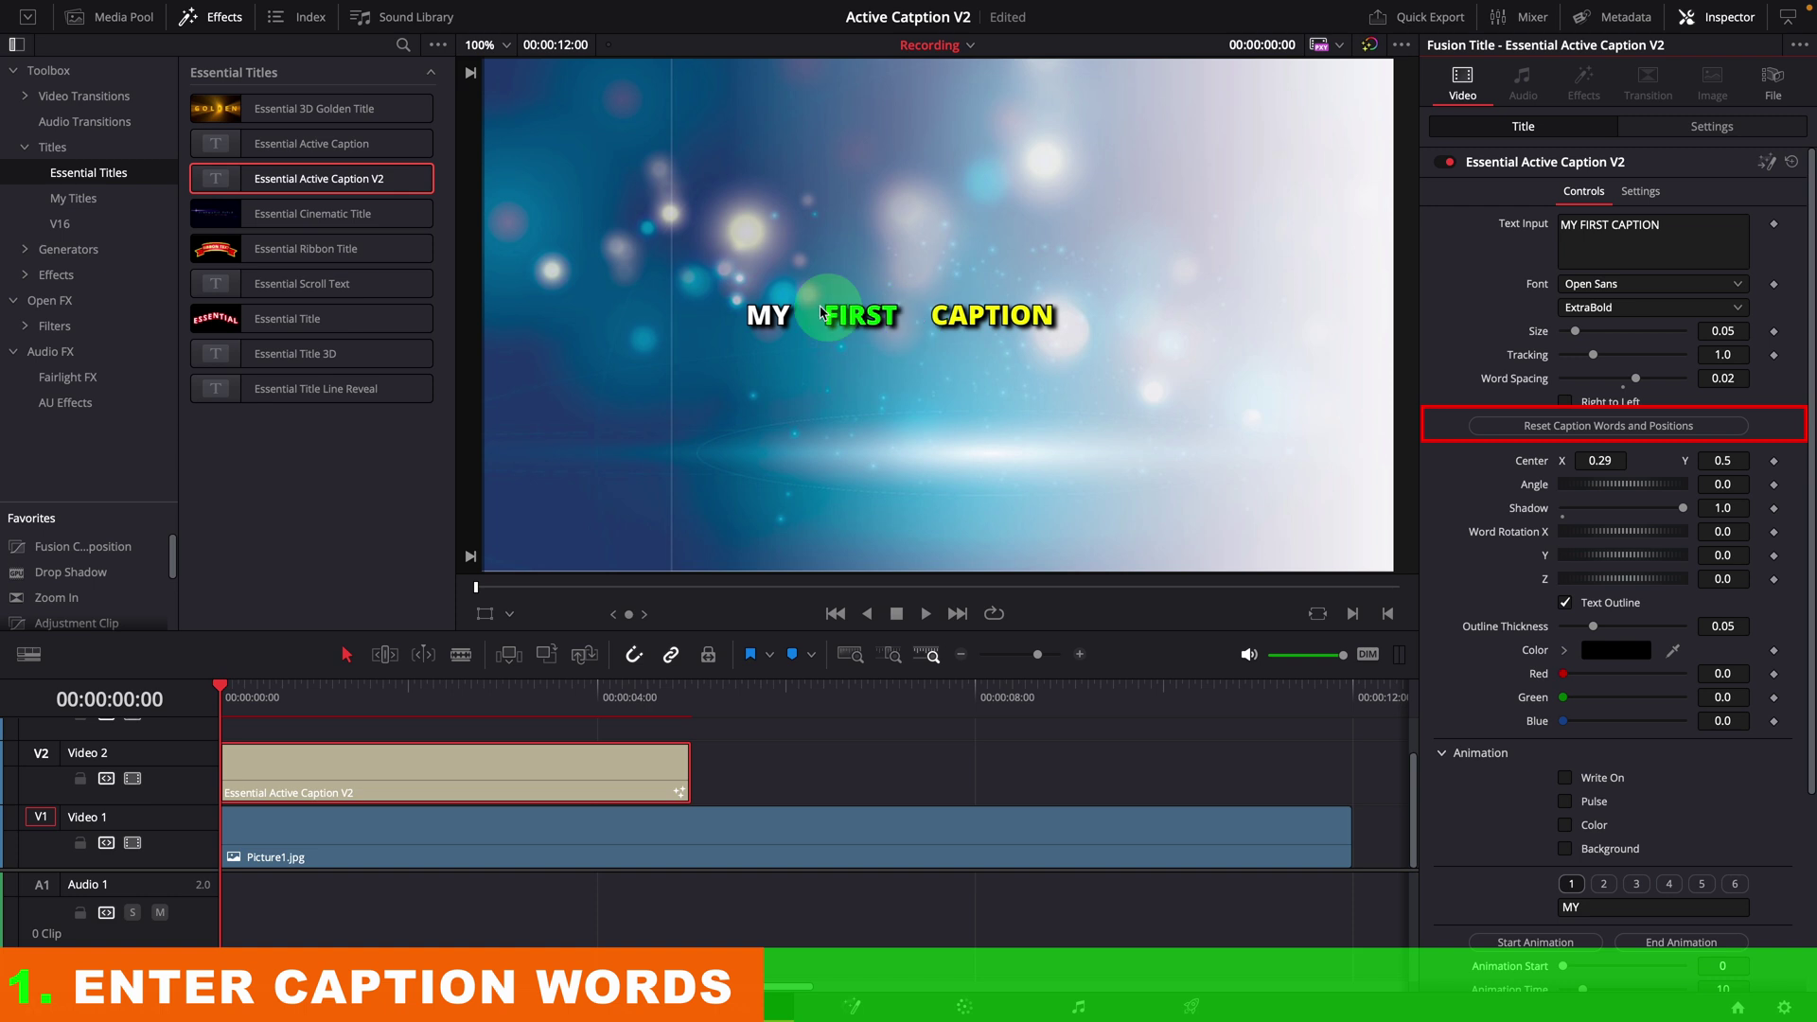
{"action": "left_click", "coordinate": [1646, 428]}
{"action": "left_click", "coordinate": [1634, 432]}
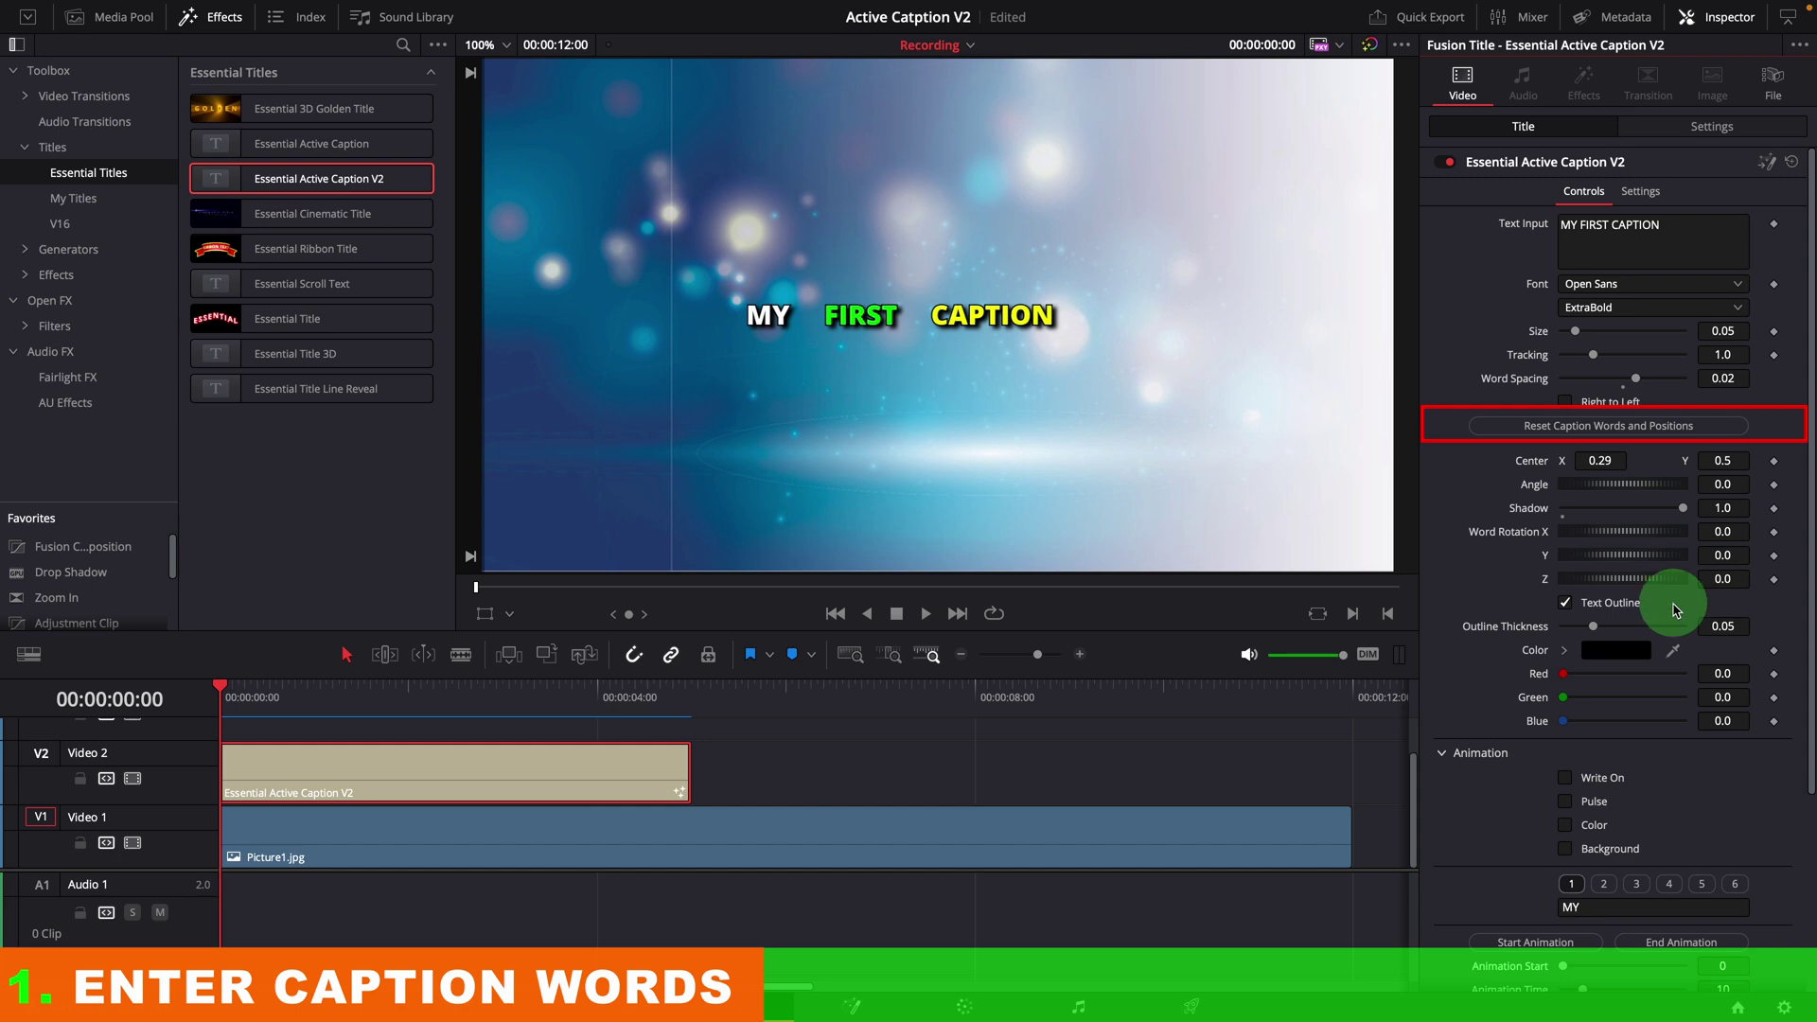
{"action": "scroll", "coordinate": [1668, 615], "scroll_direction": "down", "scroll_amount": 3}
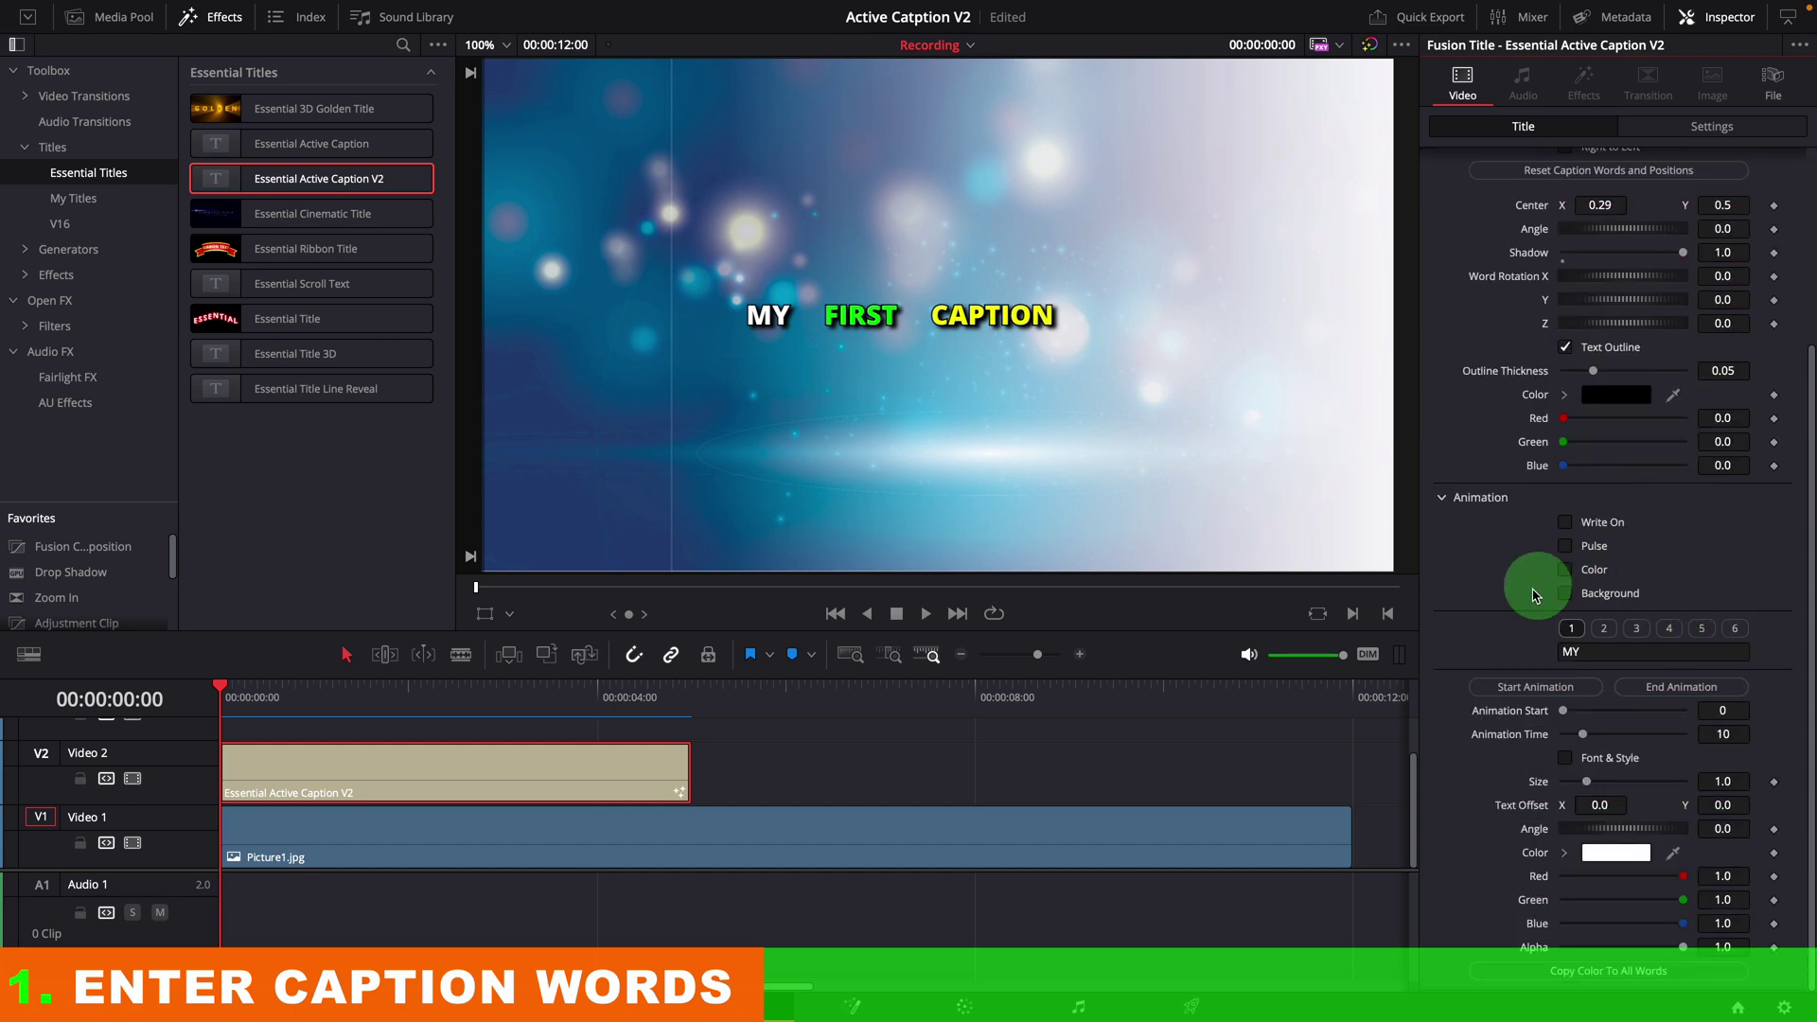
Enlarge the word FIRST and try its text offset, then zero the offset and reset word positions
{"action": "left_click", "coordinate": [1605, 628]}
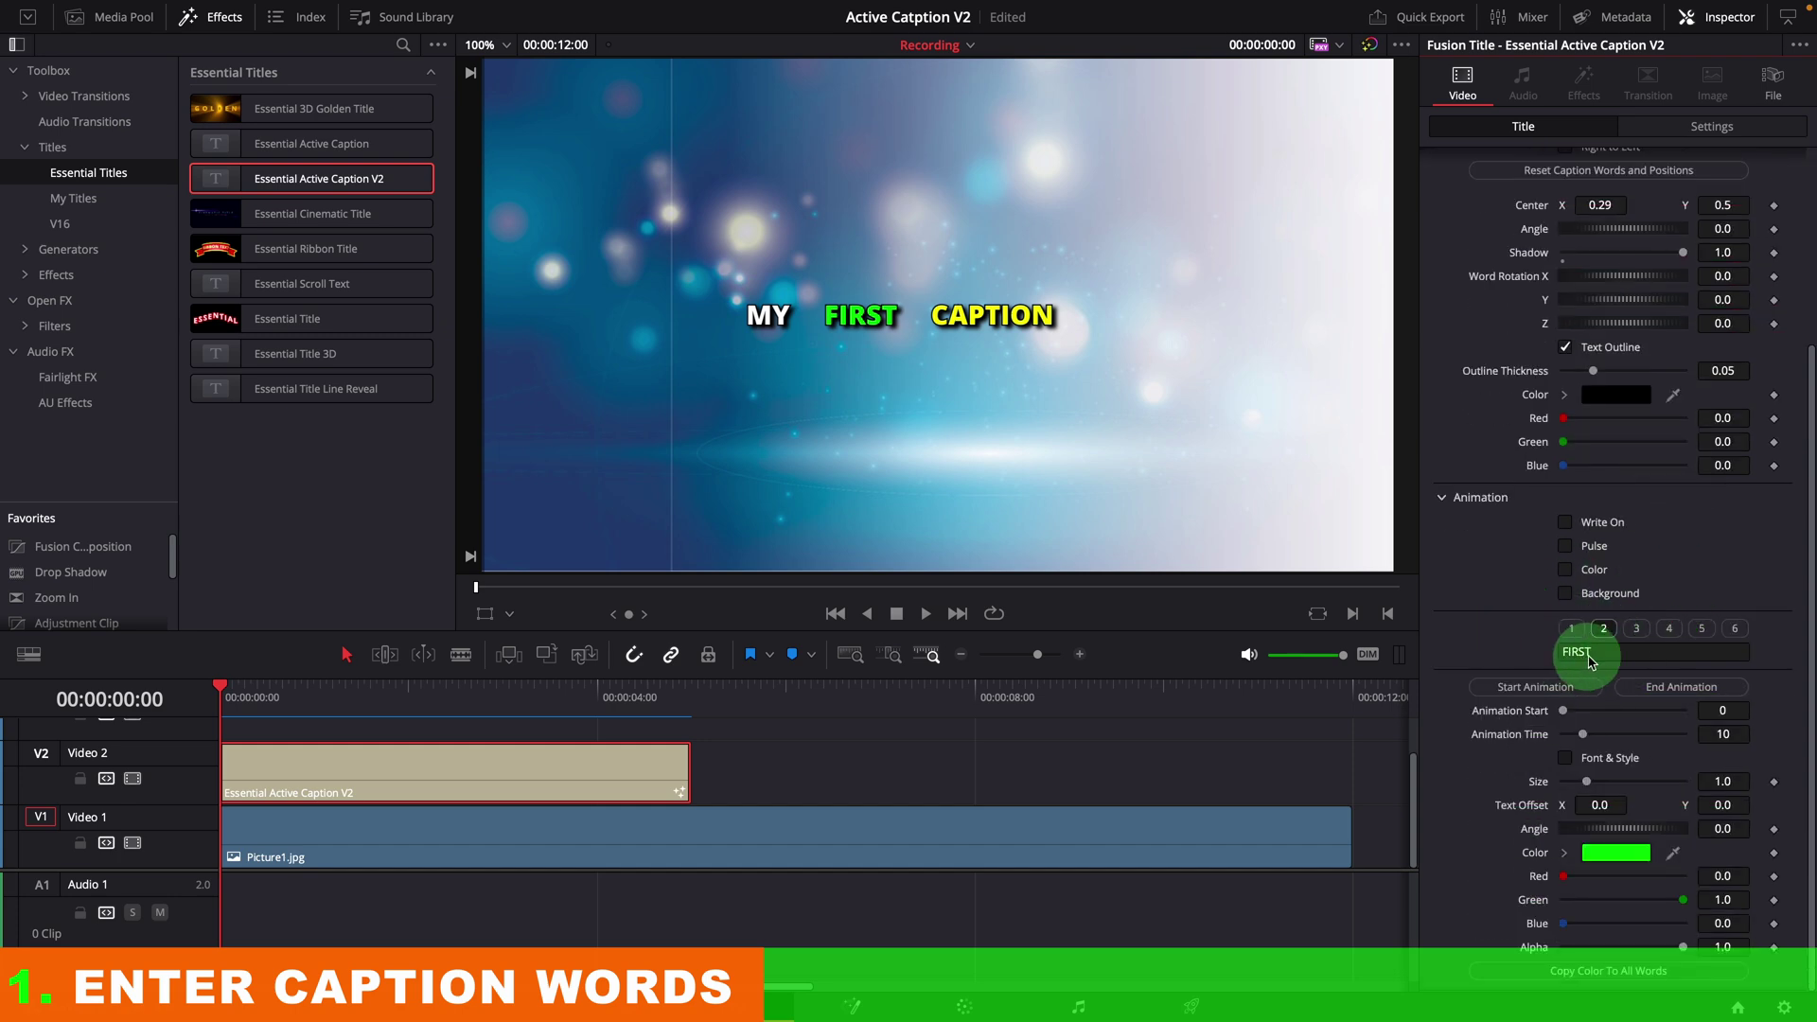
{"action": "left_click_drag", "start_coordinate": [1616, 789], "coordinate": [1636, 785]}
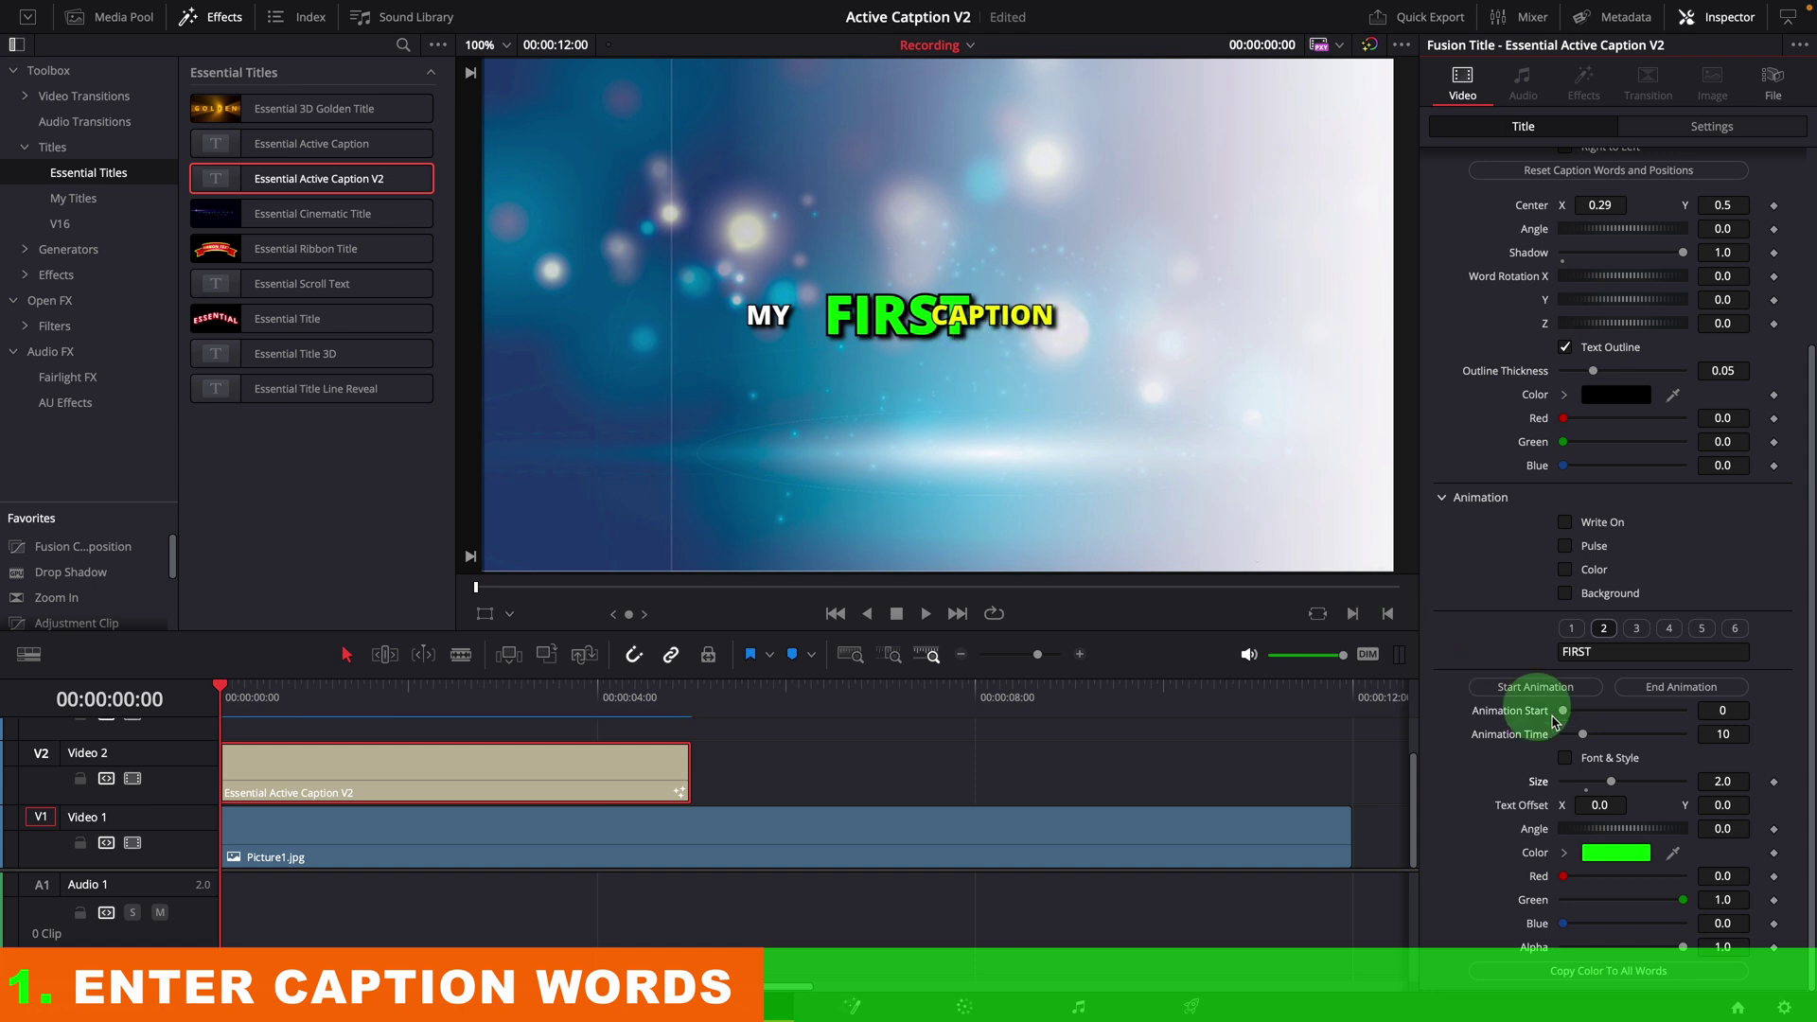
{"action": "left_click_drag", "start_coordinate": [1723, 805], "coordinate": [1726, 803]}
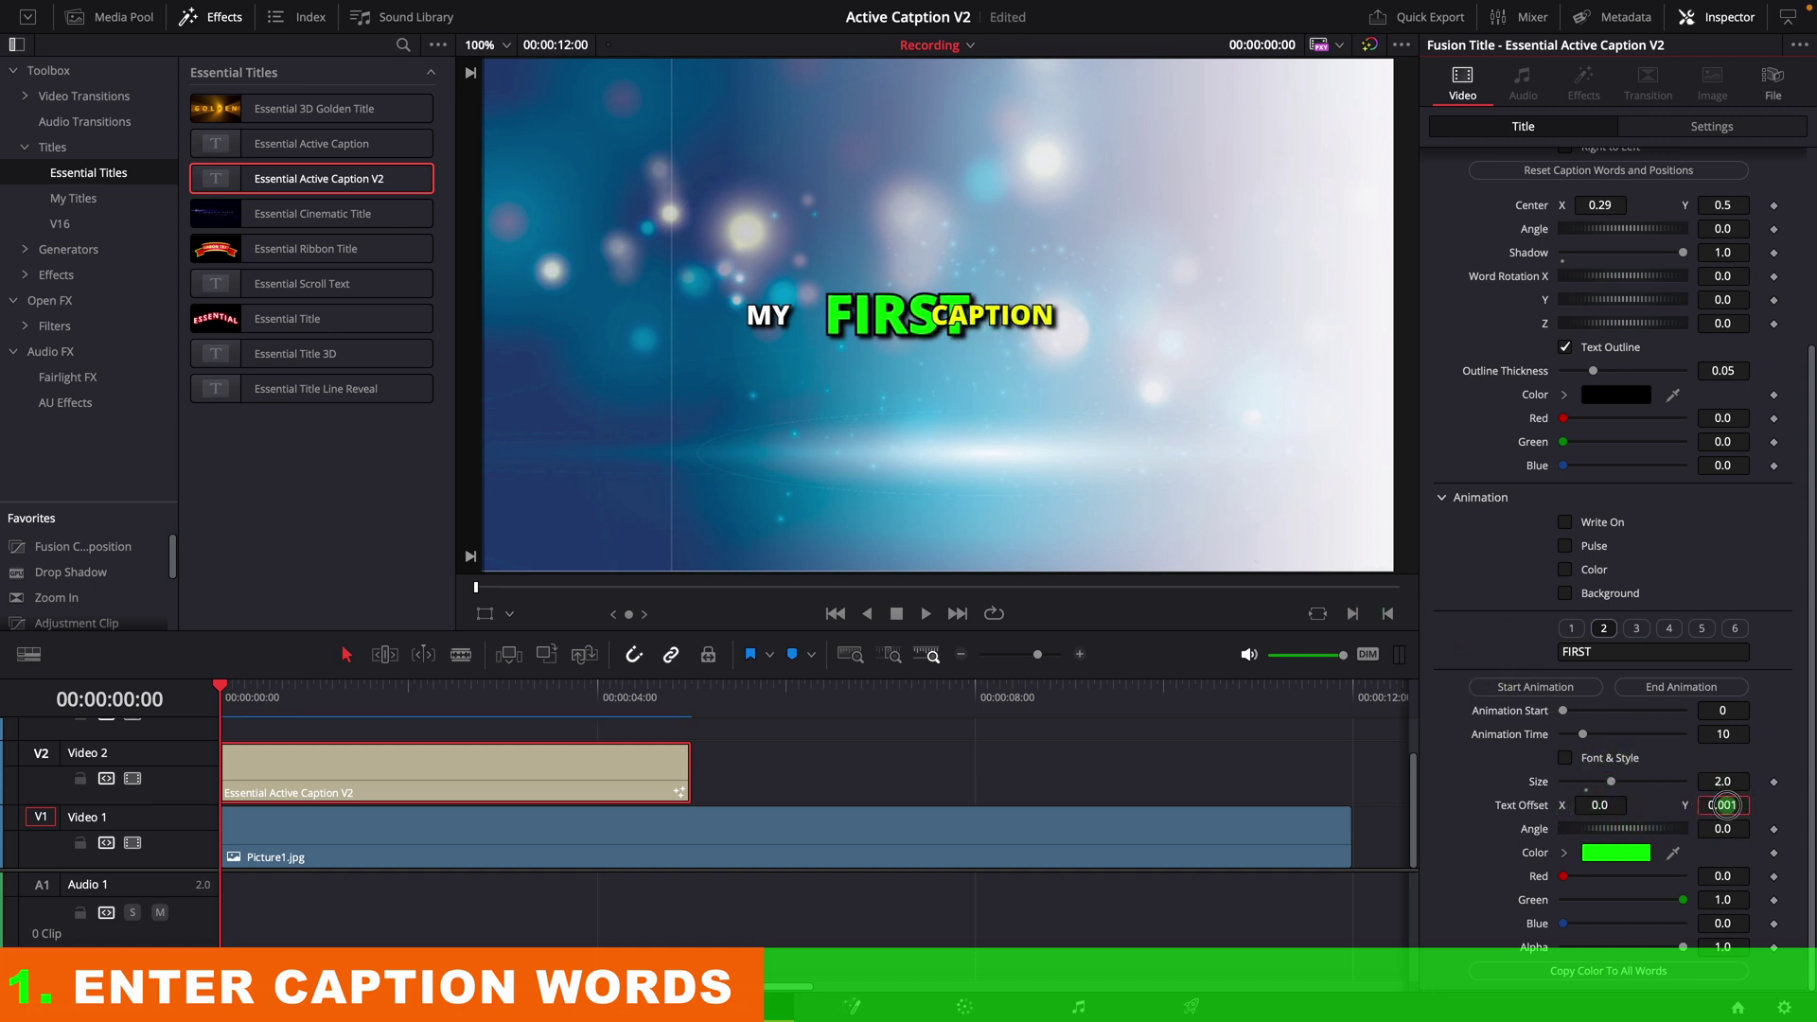
{"action": "left_click_drag", "start_coordinate": [1609, 805], "coordinate": [1594, 806]}
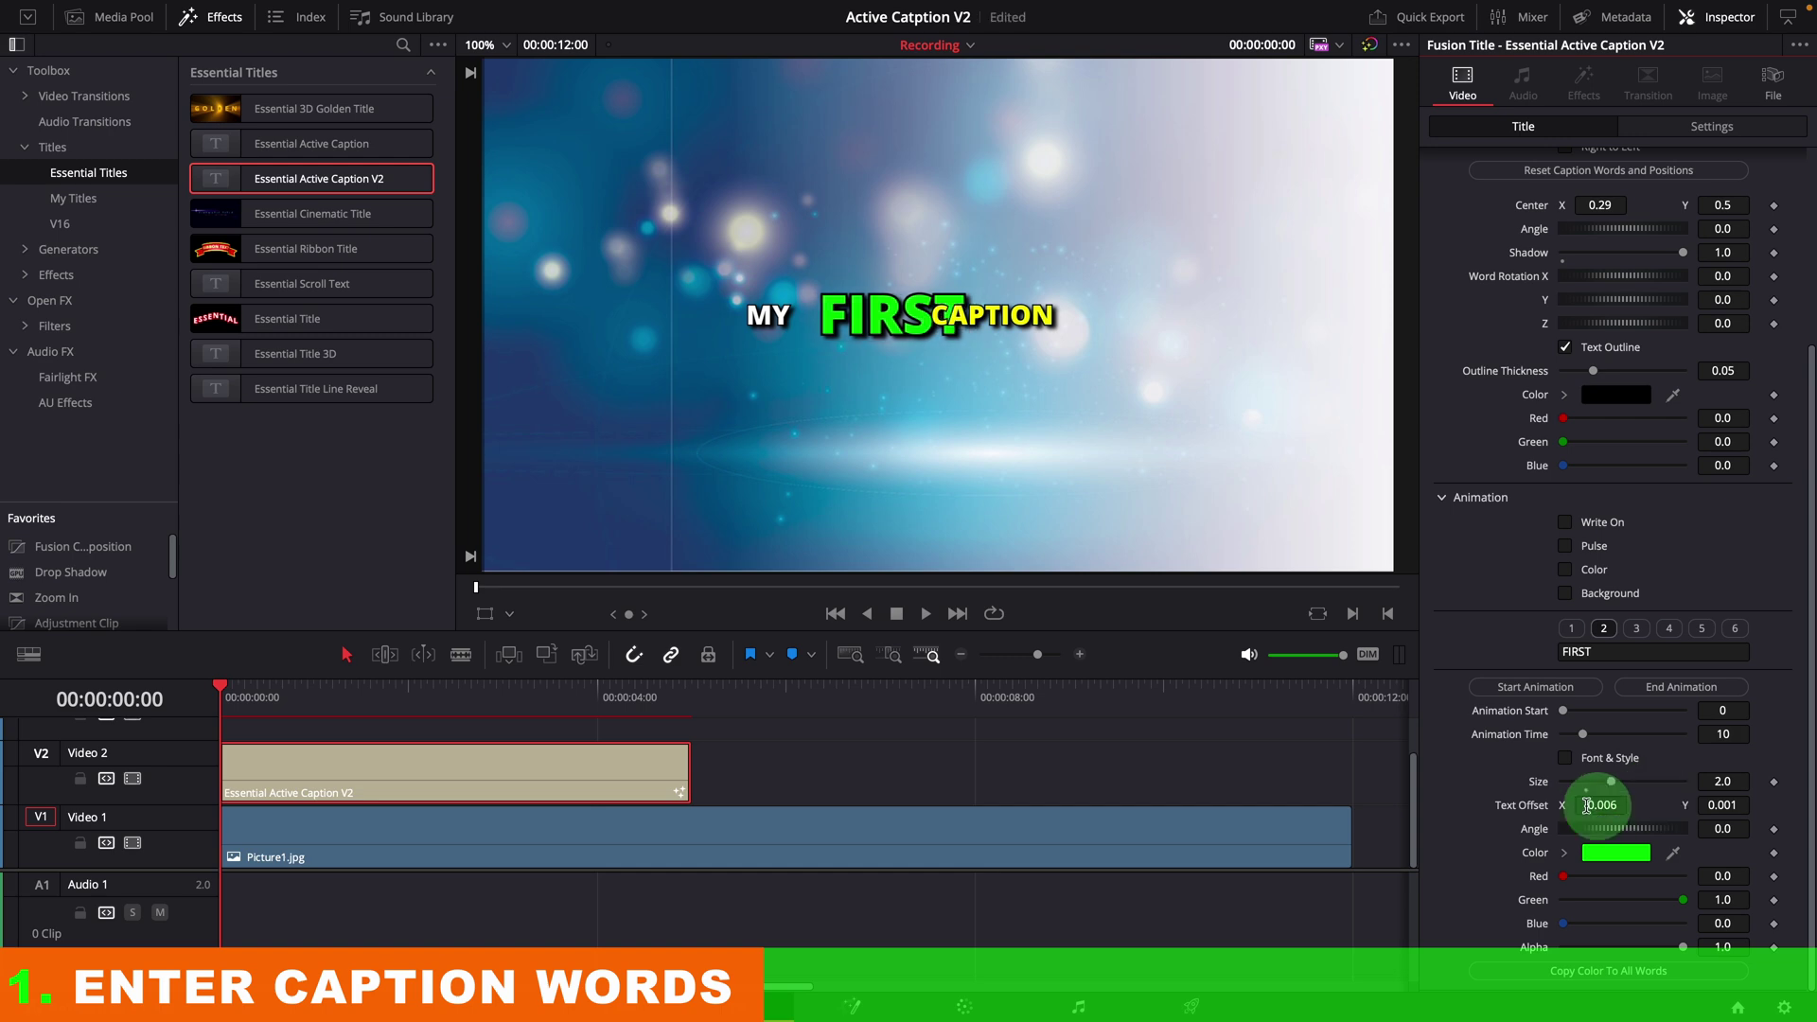
{"action": "double_click", "coordinate": [1540, 811]}
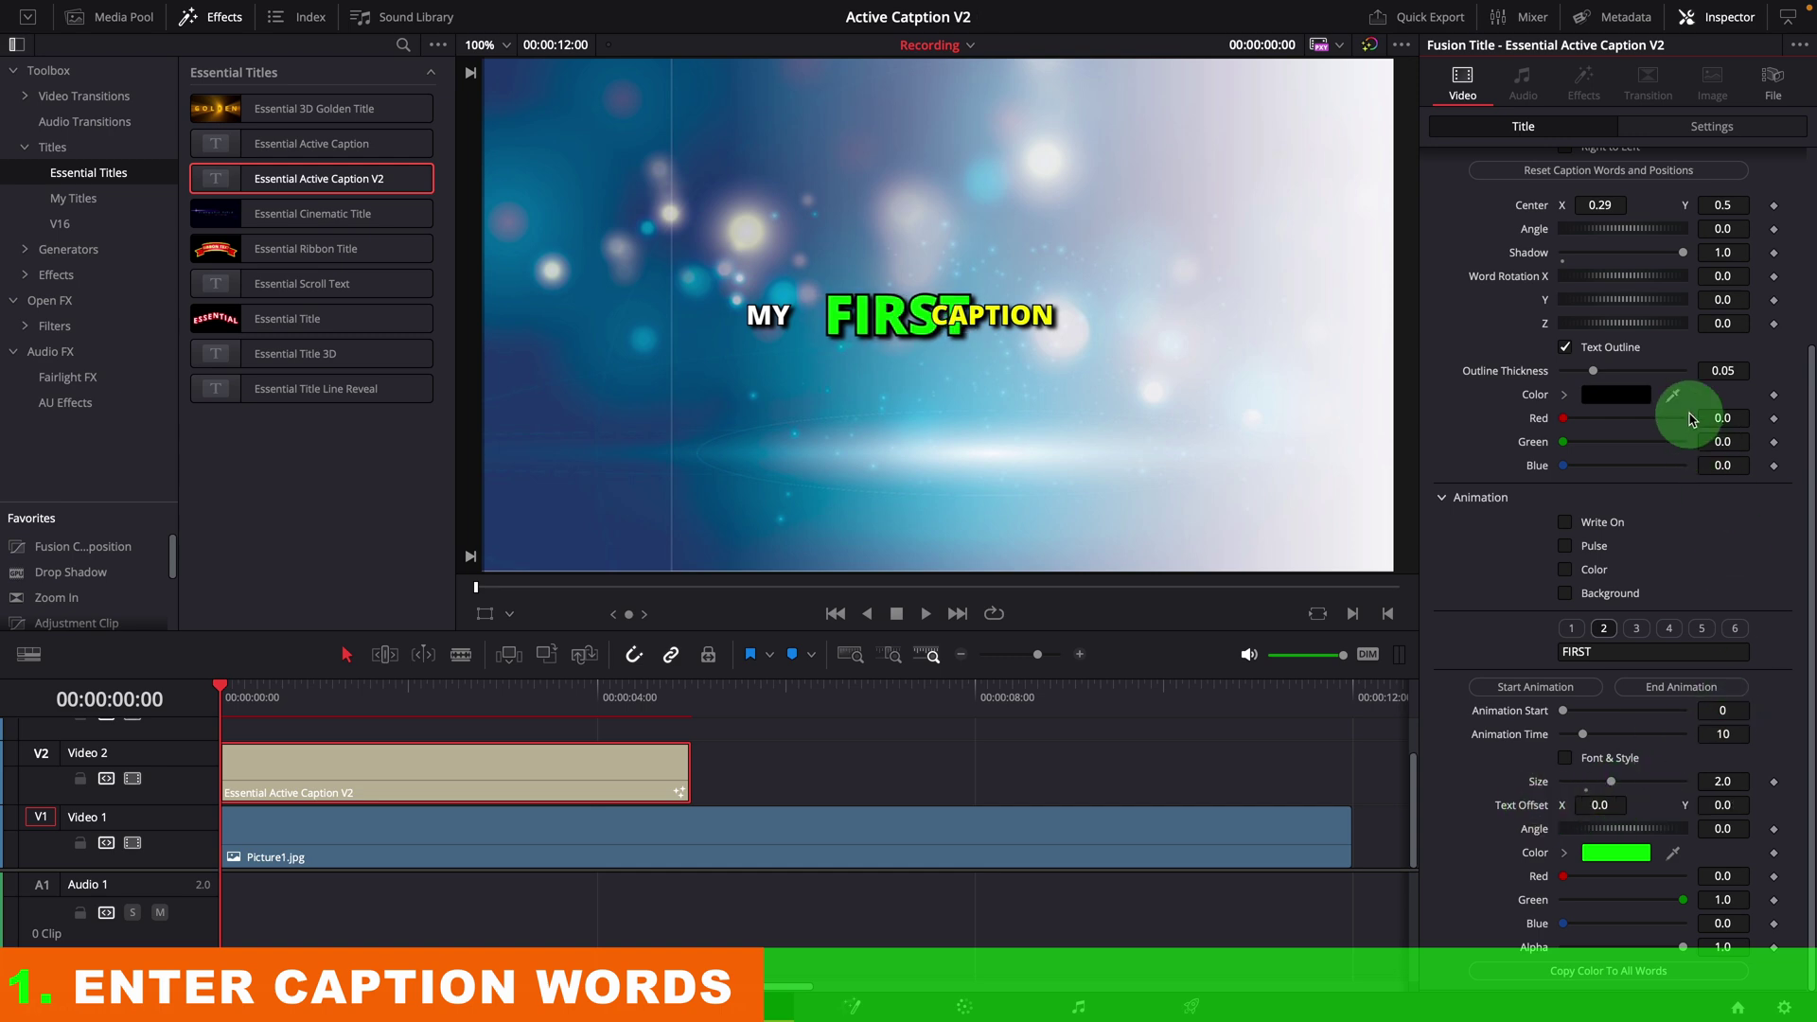
{"action": "scroll", "coordinate": [1689, 415], "scroll_direction": "up", "scroll_amount": 3}
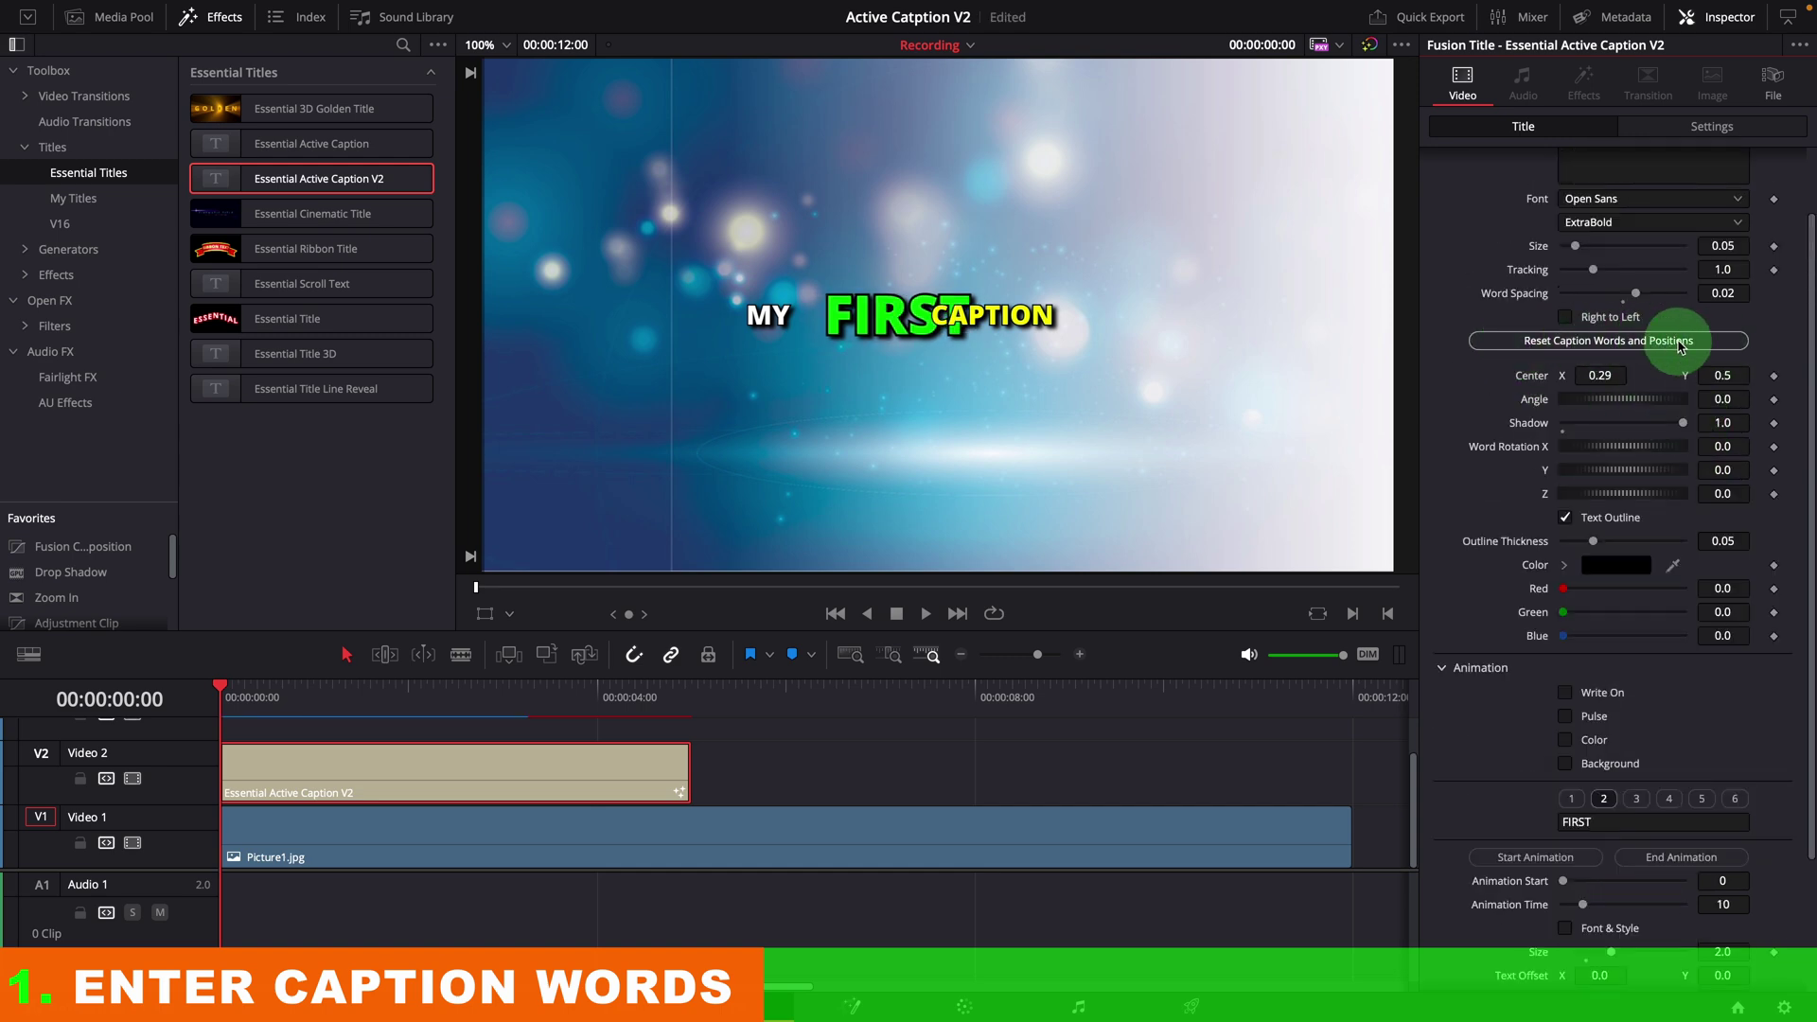
{"action": "left_click", "coordinate": [1680, 348]}
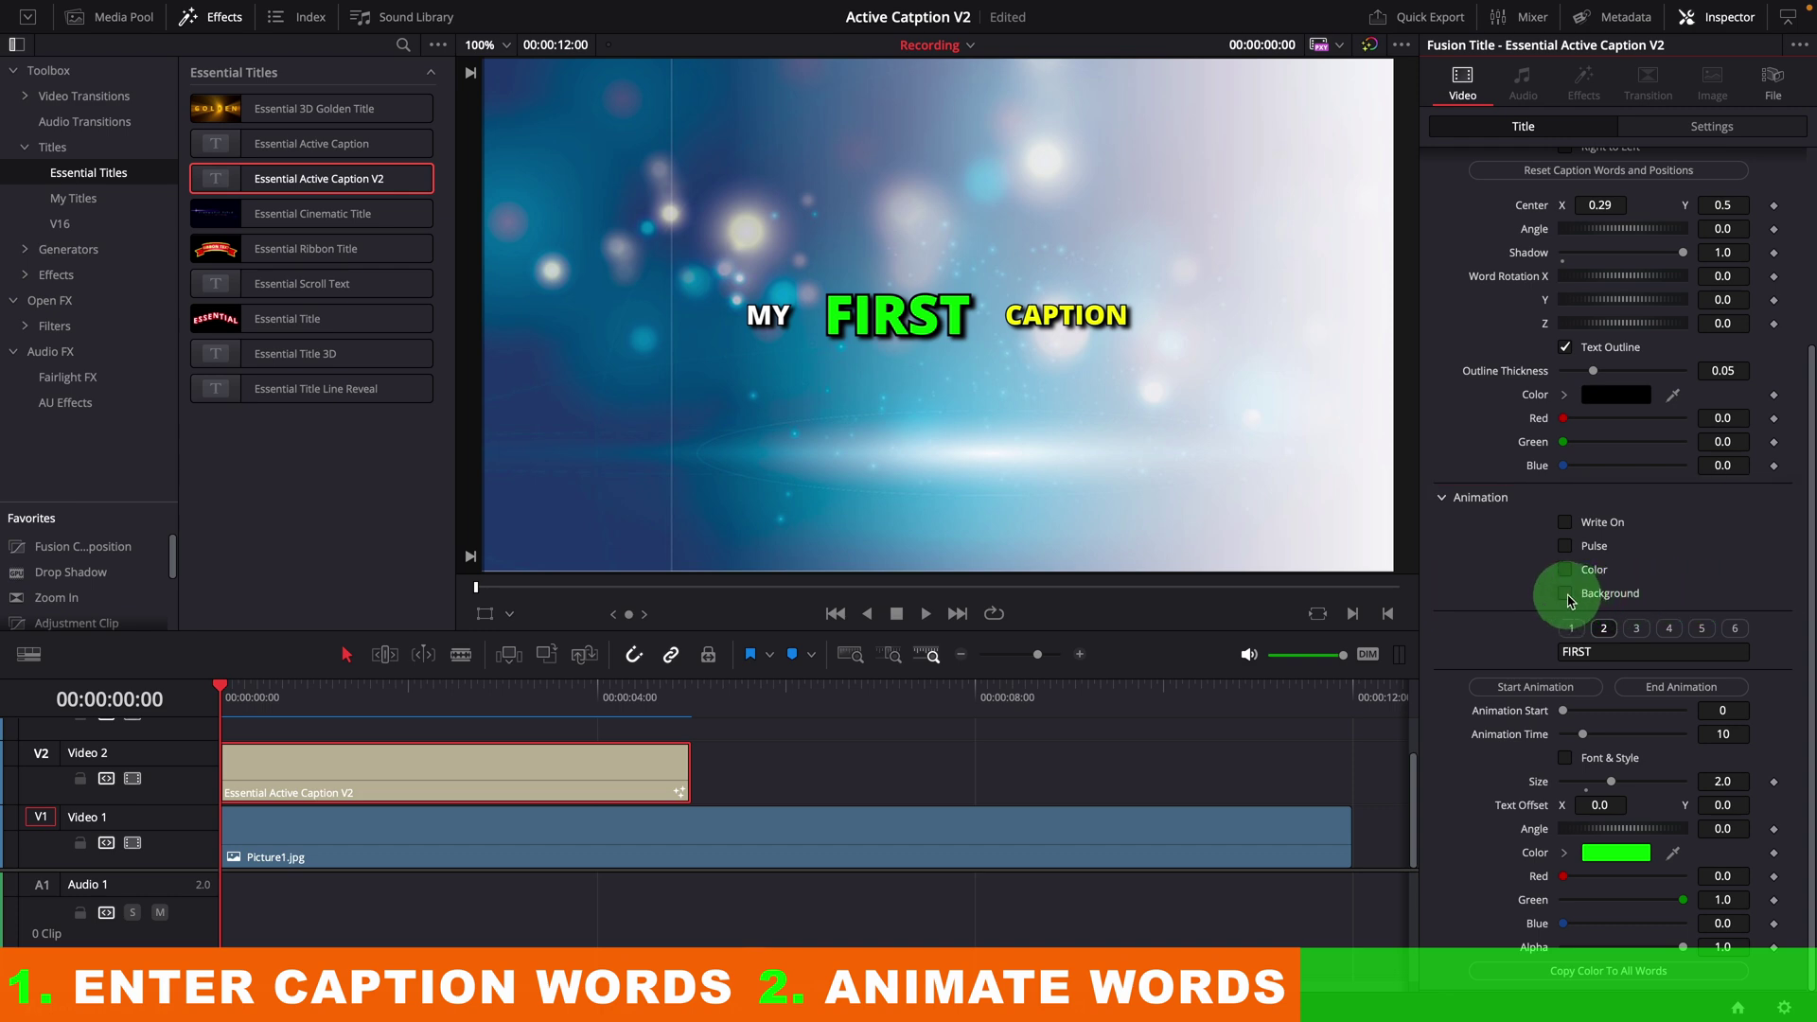
Turn on the Background animation for FIRST, keeping the pink box with Round Corner 0.2
{"action": "left_click", "coordinate": [1567, 595]}
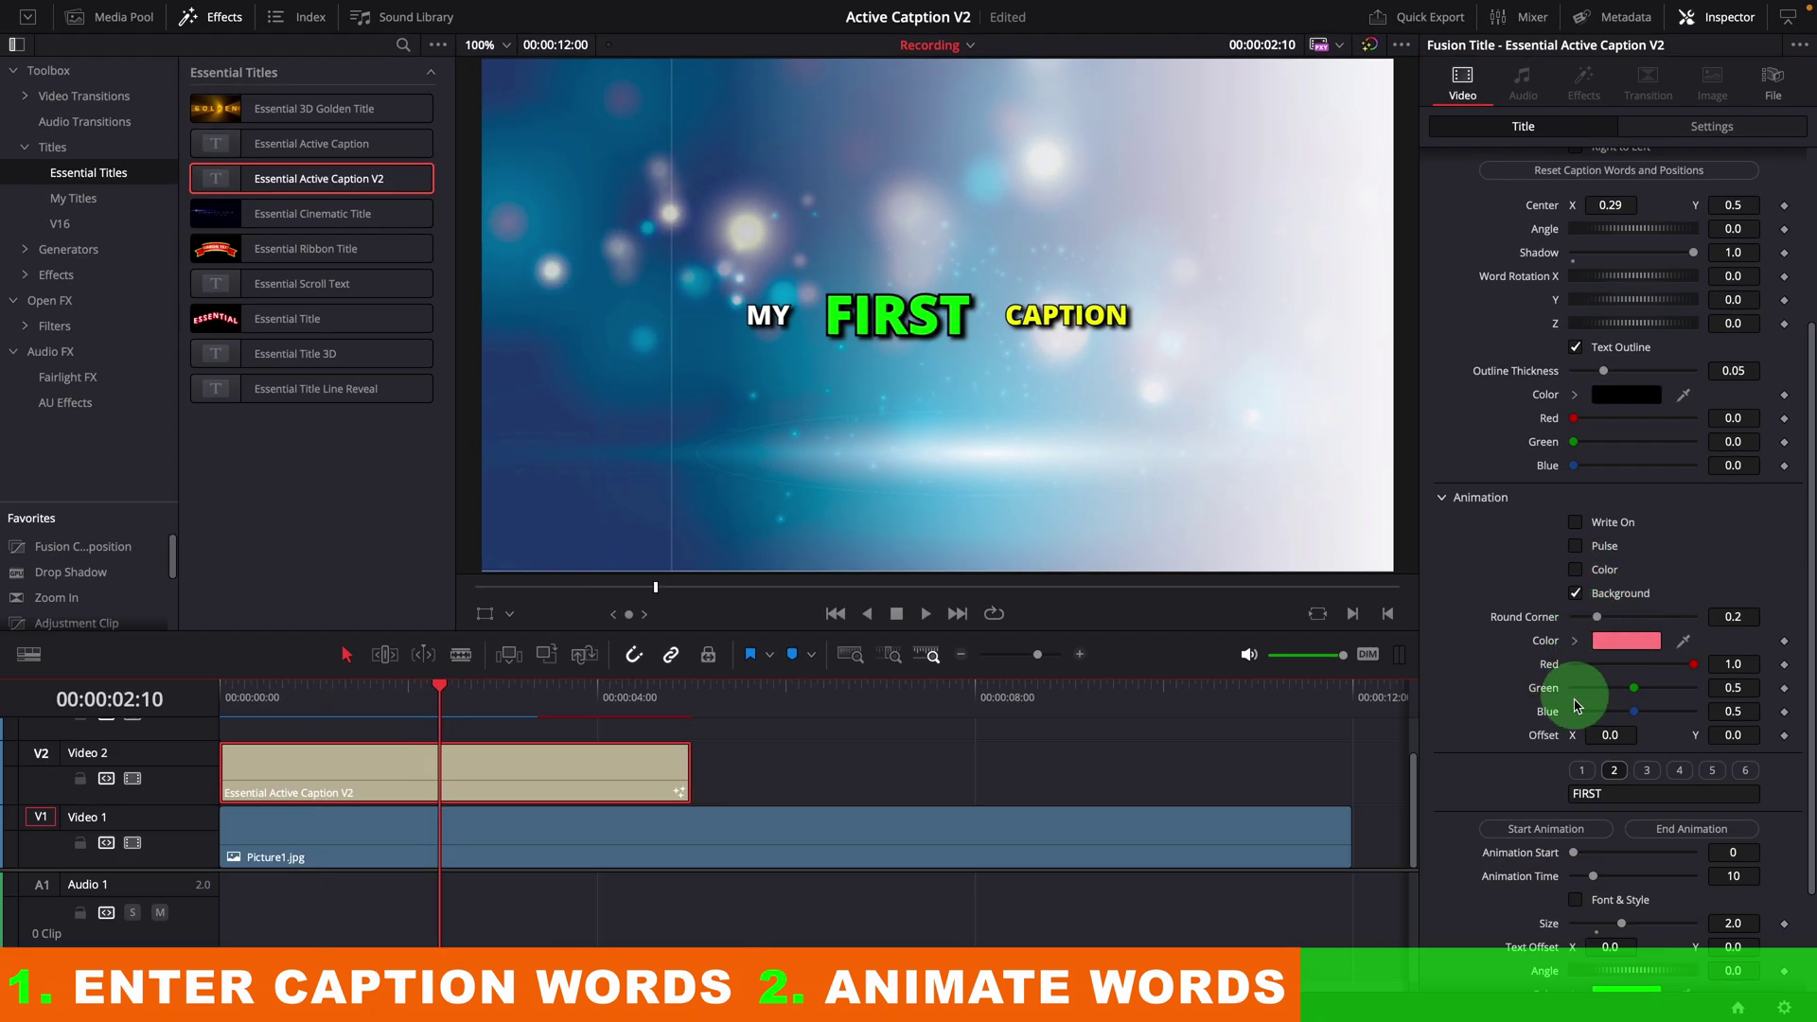
{"action": "scroll", "coordinate": [1622, 742], "scroll_direction": "down", "scroll_amount": 3}
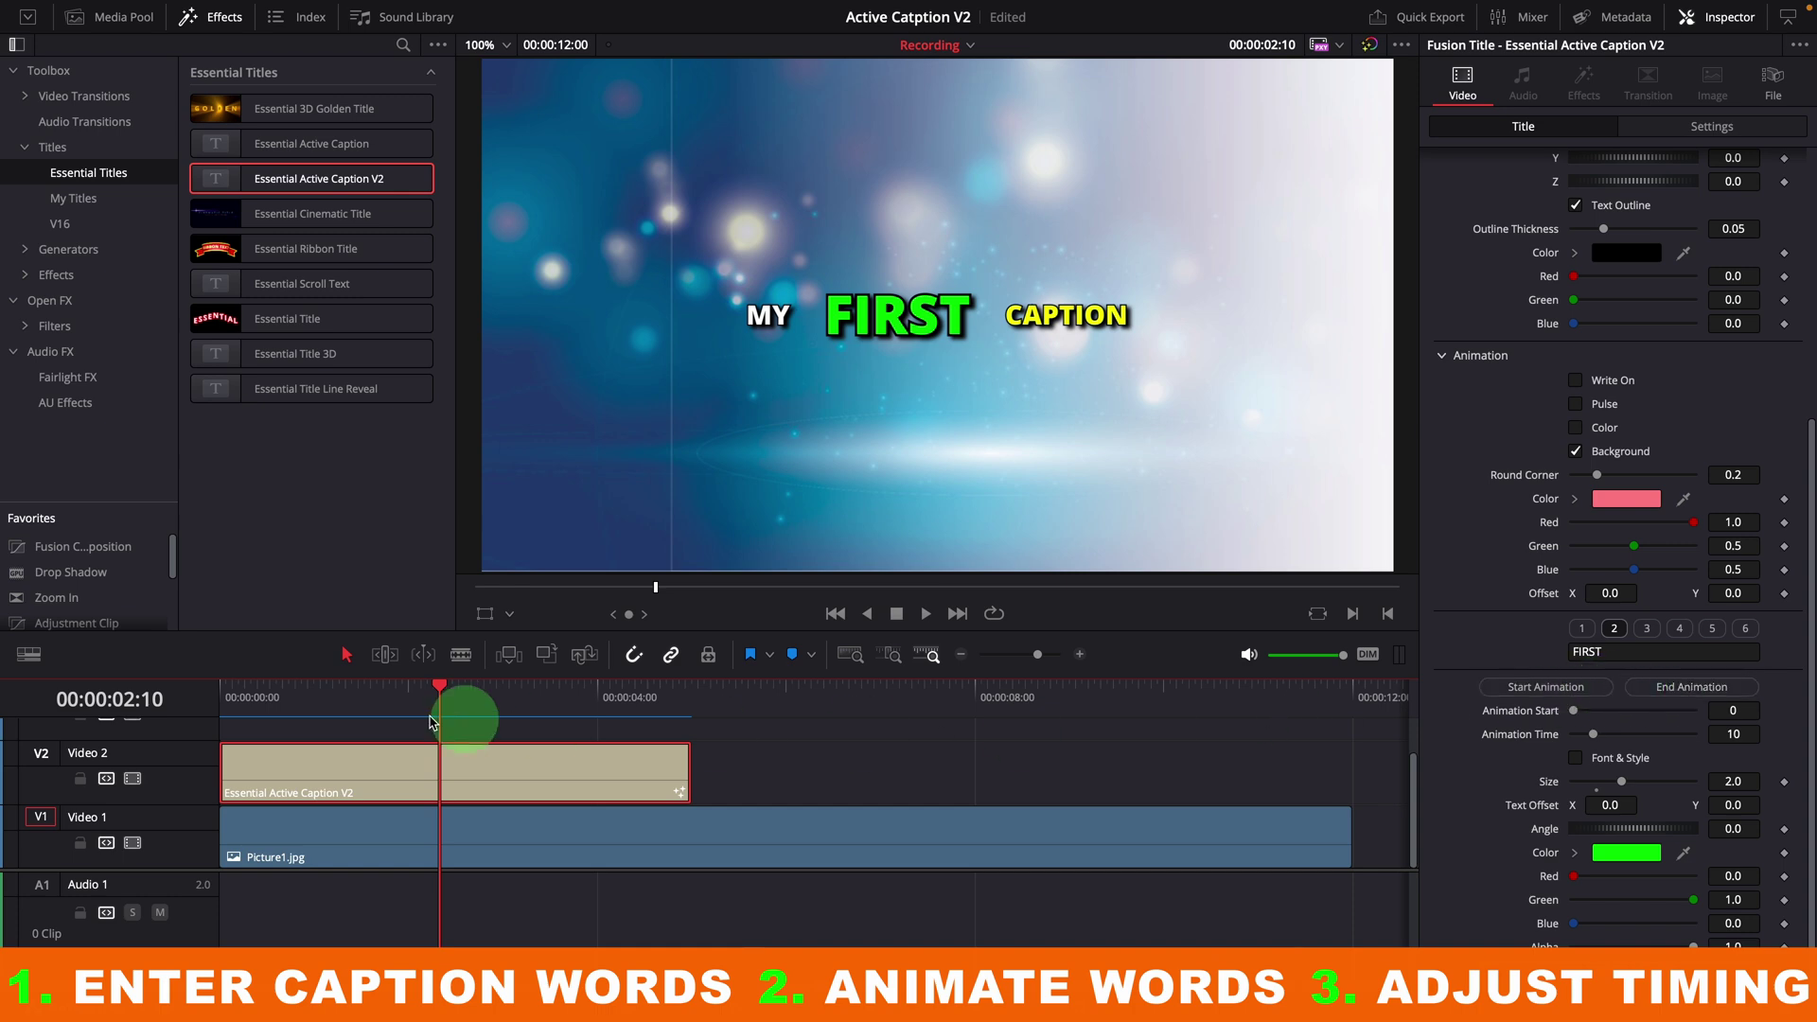
Scrub the word highlights, leave FIRST's Animation Time at 10, and select the word MY
{"action": "left_click", "coordinate": [223, 694]}
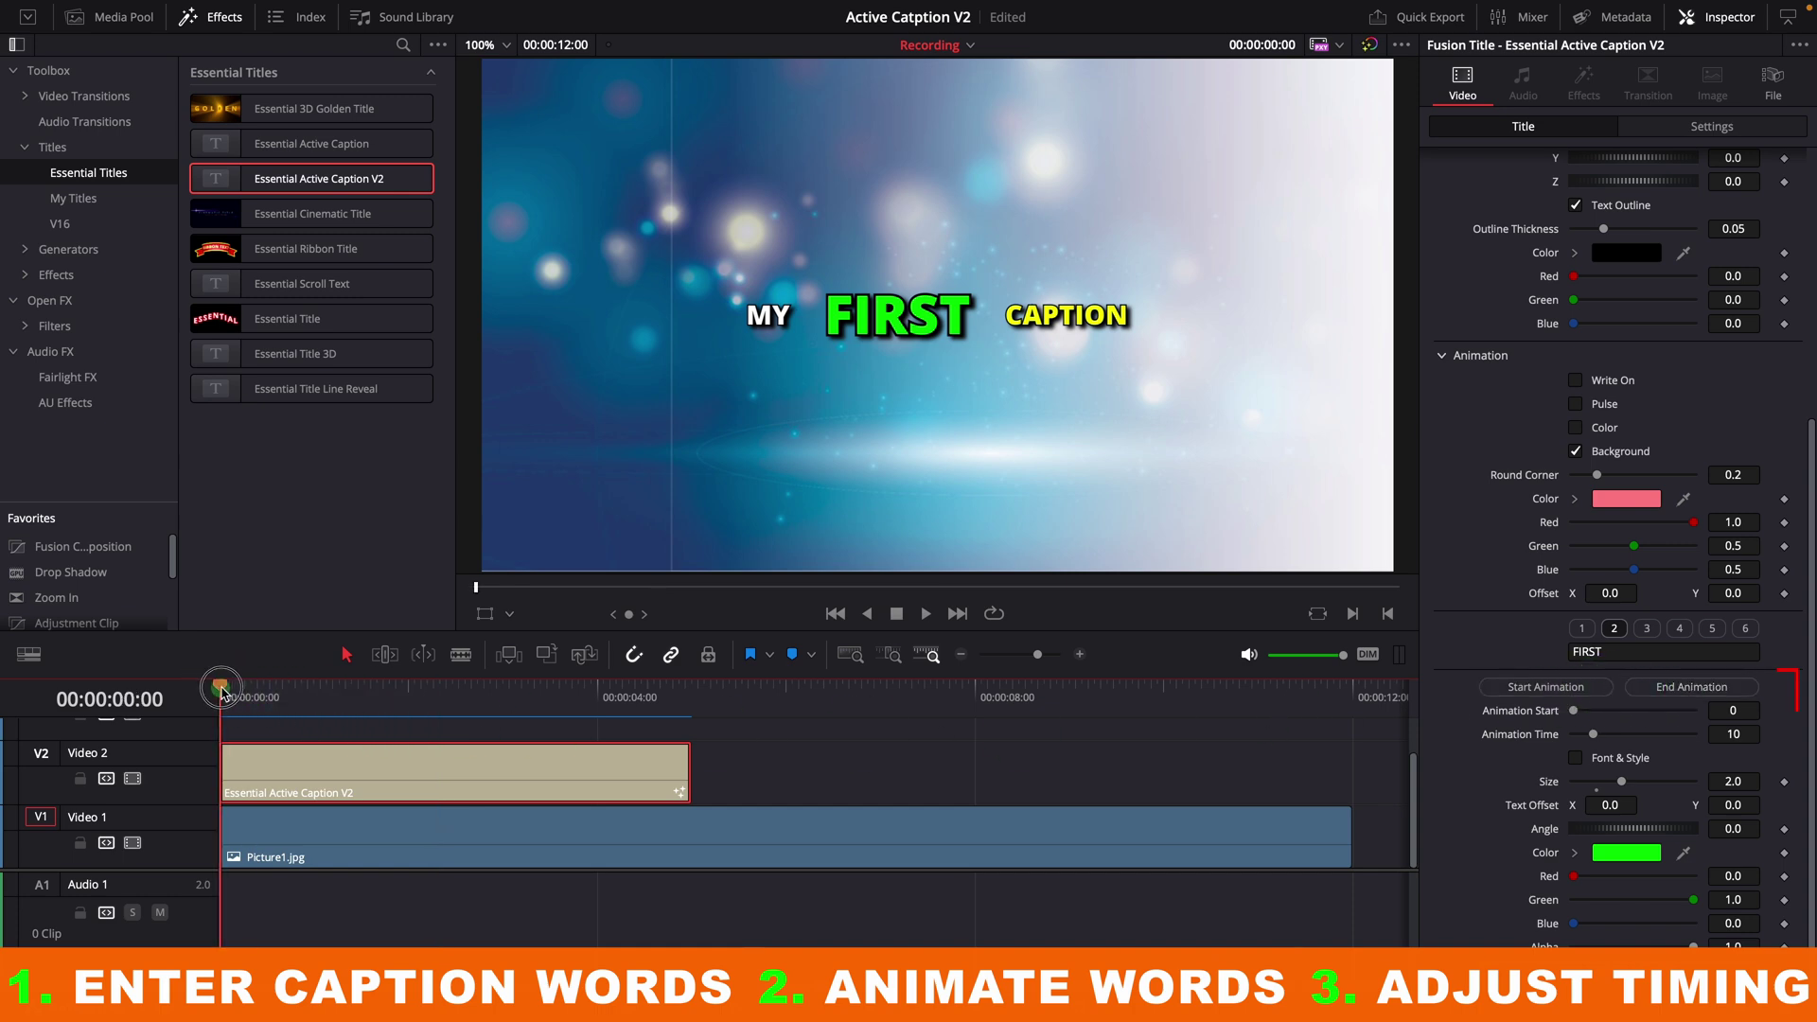
{"action": "mouse_move", "coordinate": [220, 691]}
{"action": "left_mouse_down"}
{"action": "mouse_move", "coordinate": [301, 696]}
{"action": "mouse_move", "coordinate": [223, 696]}
{"action": "left_mouse_up"}
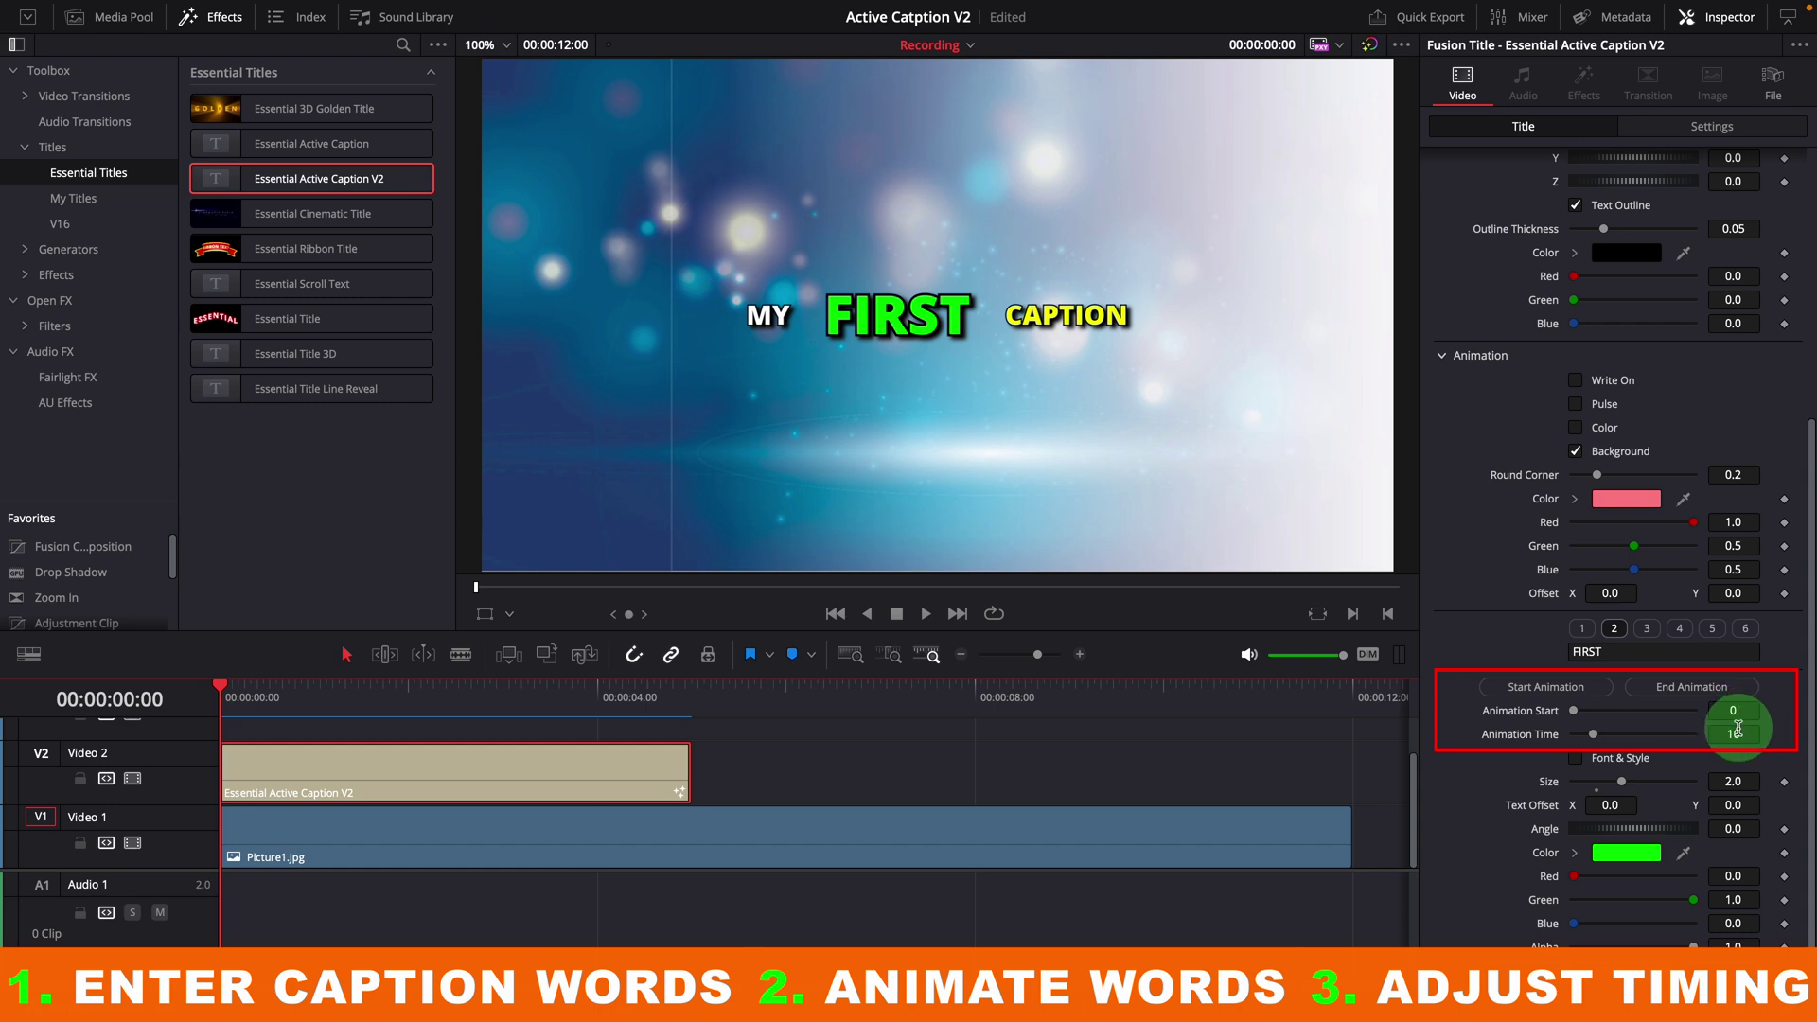
{"action": "mouse_move", "coordinate": [1738, 729]}
{"action": "left_mouse_down"}
{"action": "mouse_move", "coordinate": [1574, 727]}
{"action": "mouse_move", "coordinate": [1744, 736]}
{"action": "left_mouse_up"}
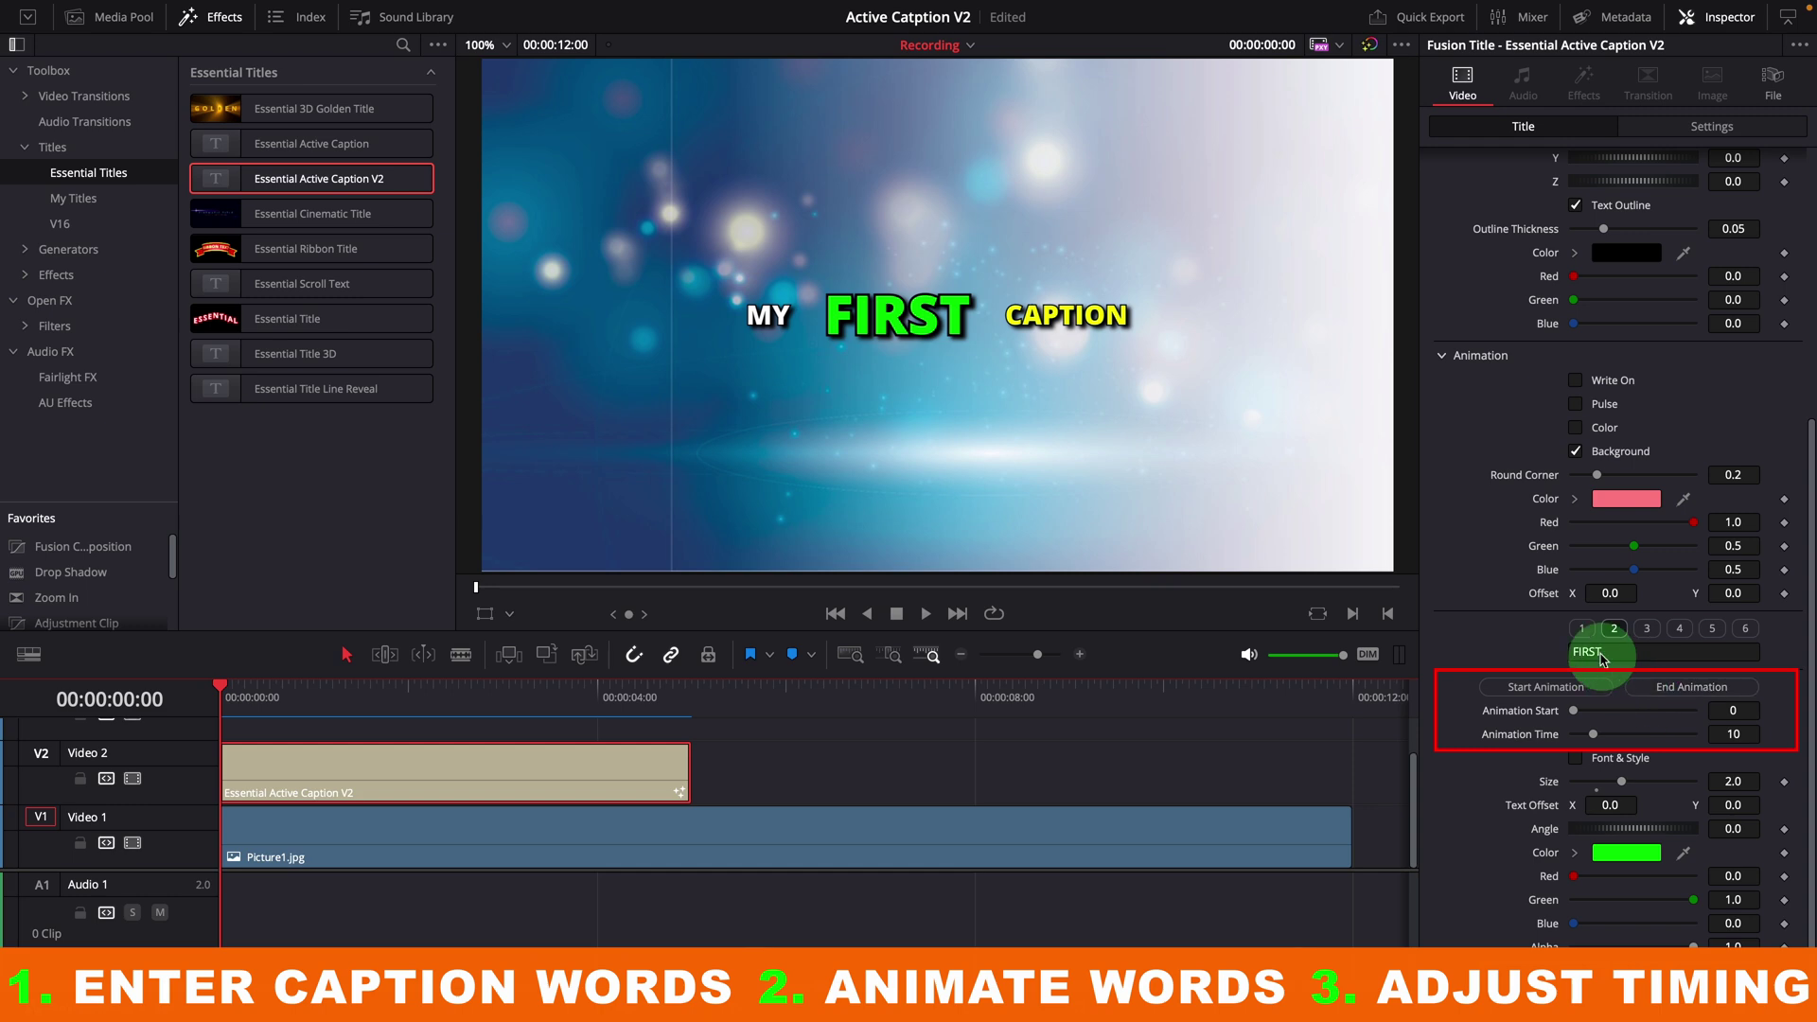
{"action": "left_click", "coordinate": [1581, 628]}
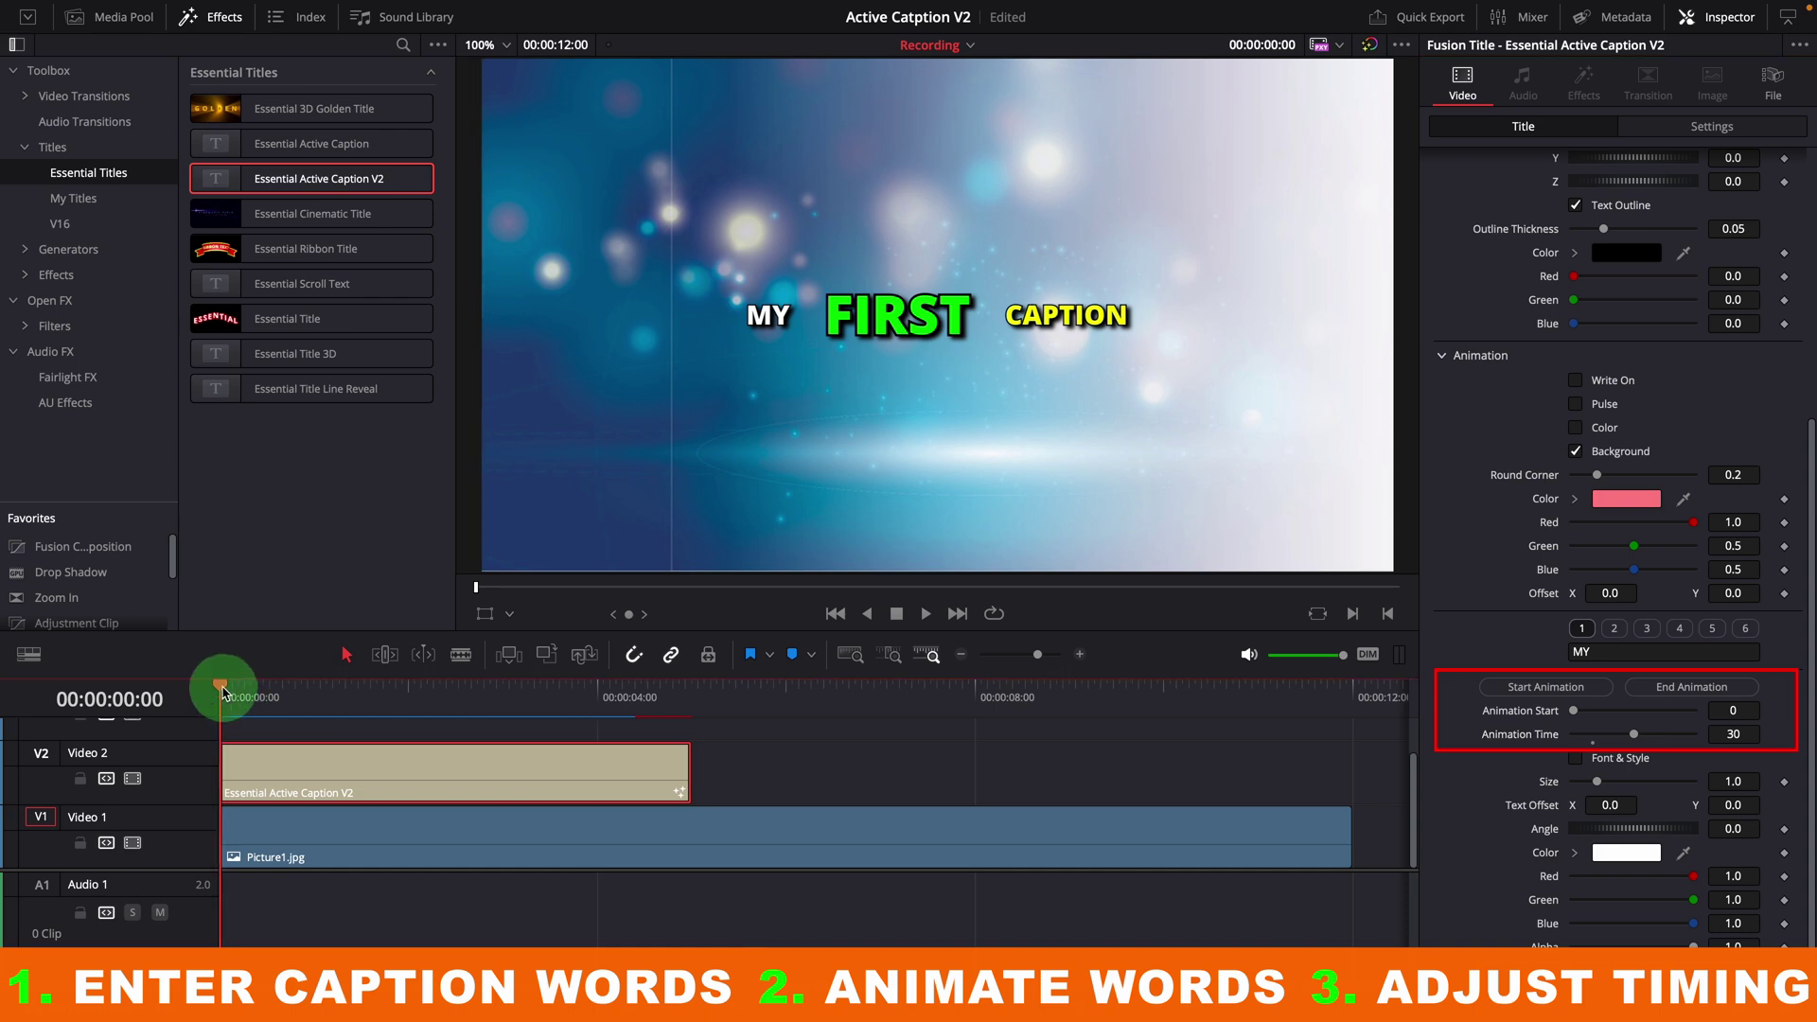
Play and scrub the caption from the start to preview MY's pink background
{"action": "key", "text": "space"}
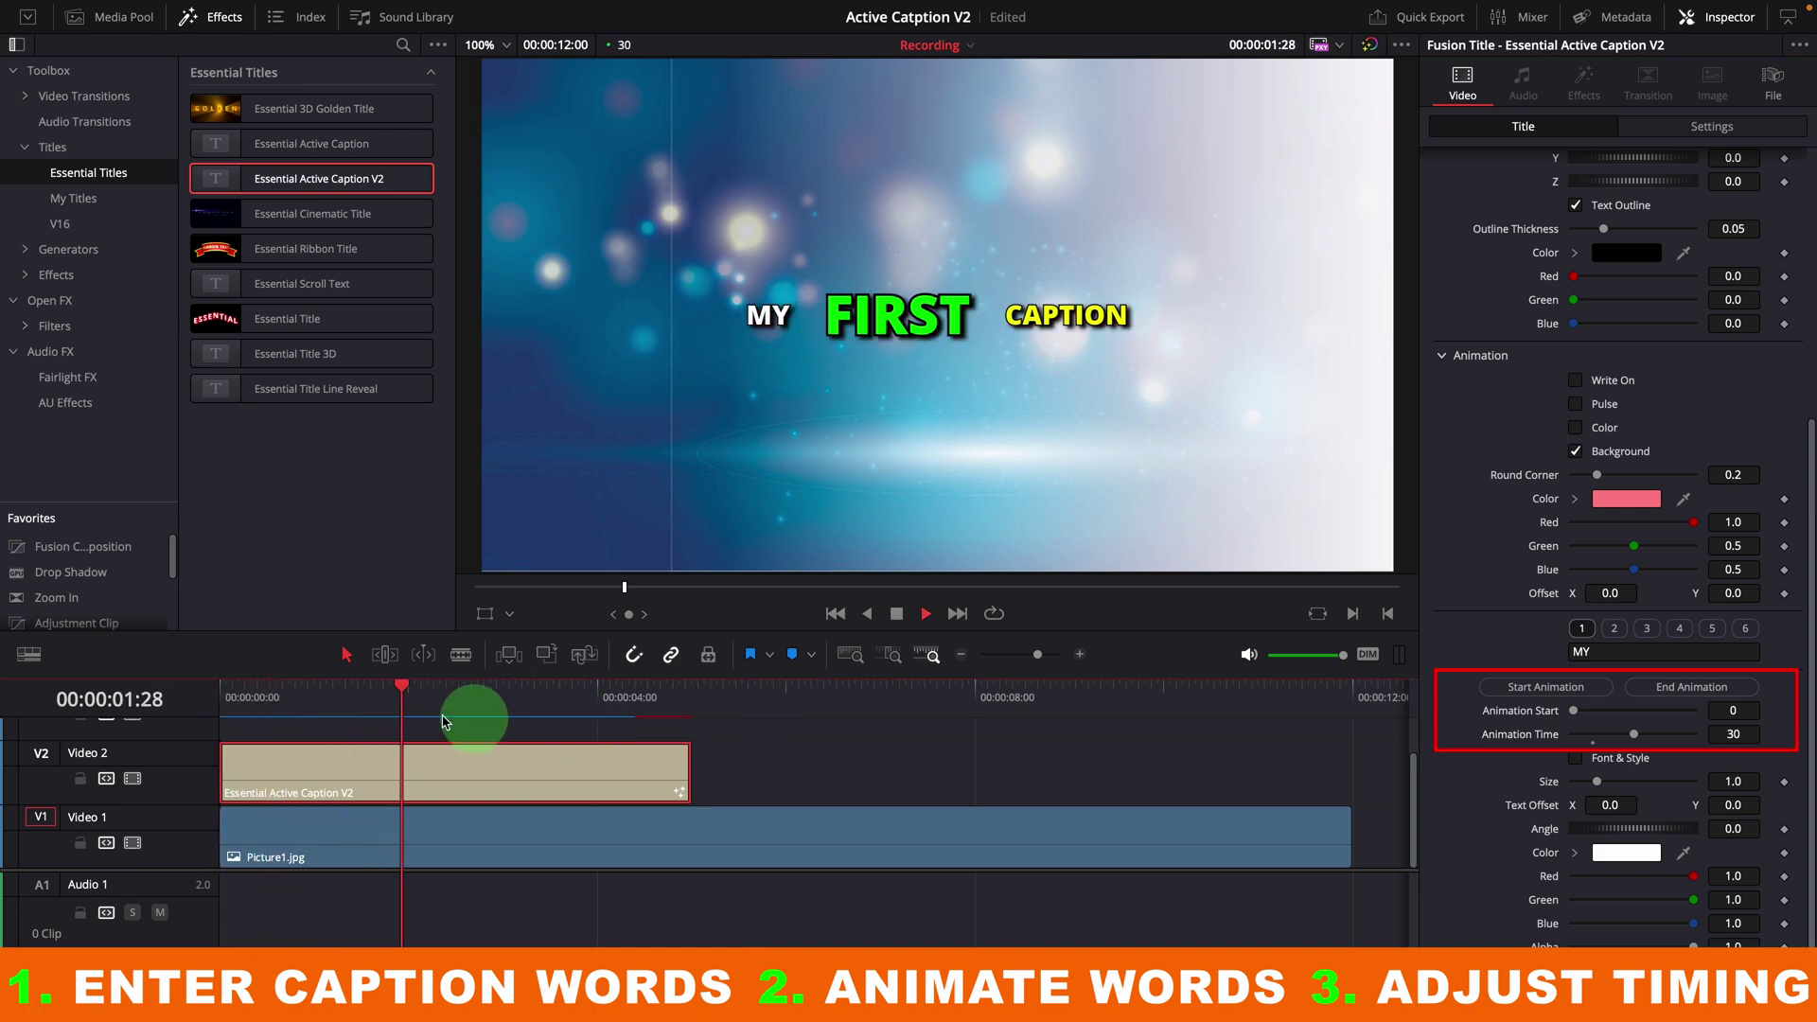
{"action": "left_click", "coordinate": [227, 694]}
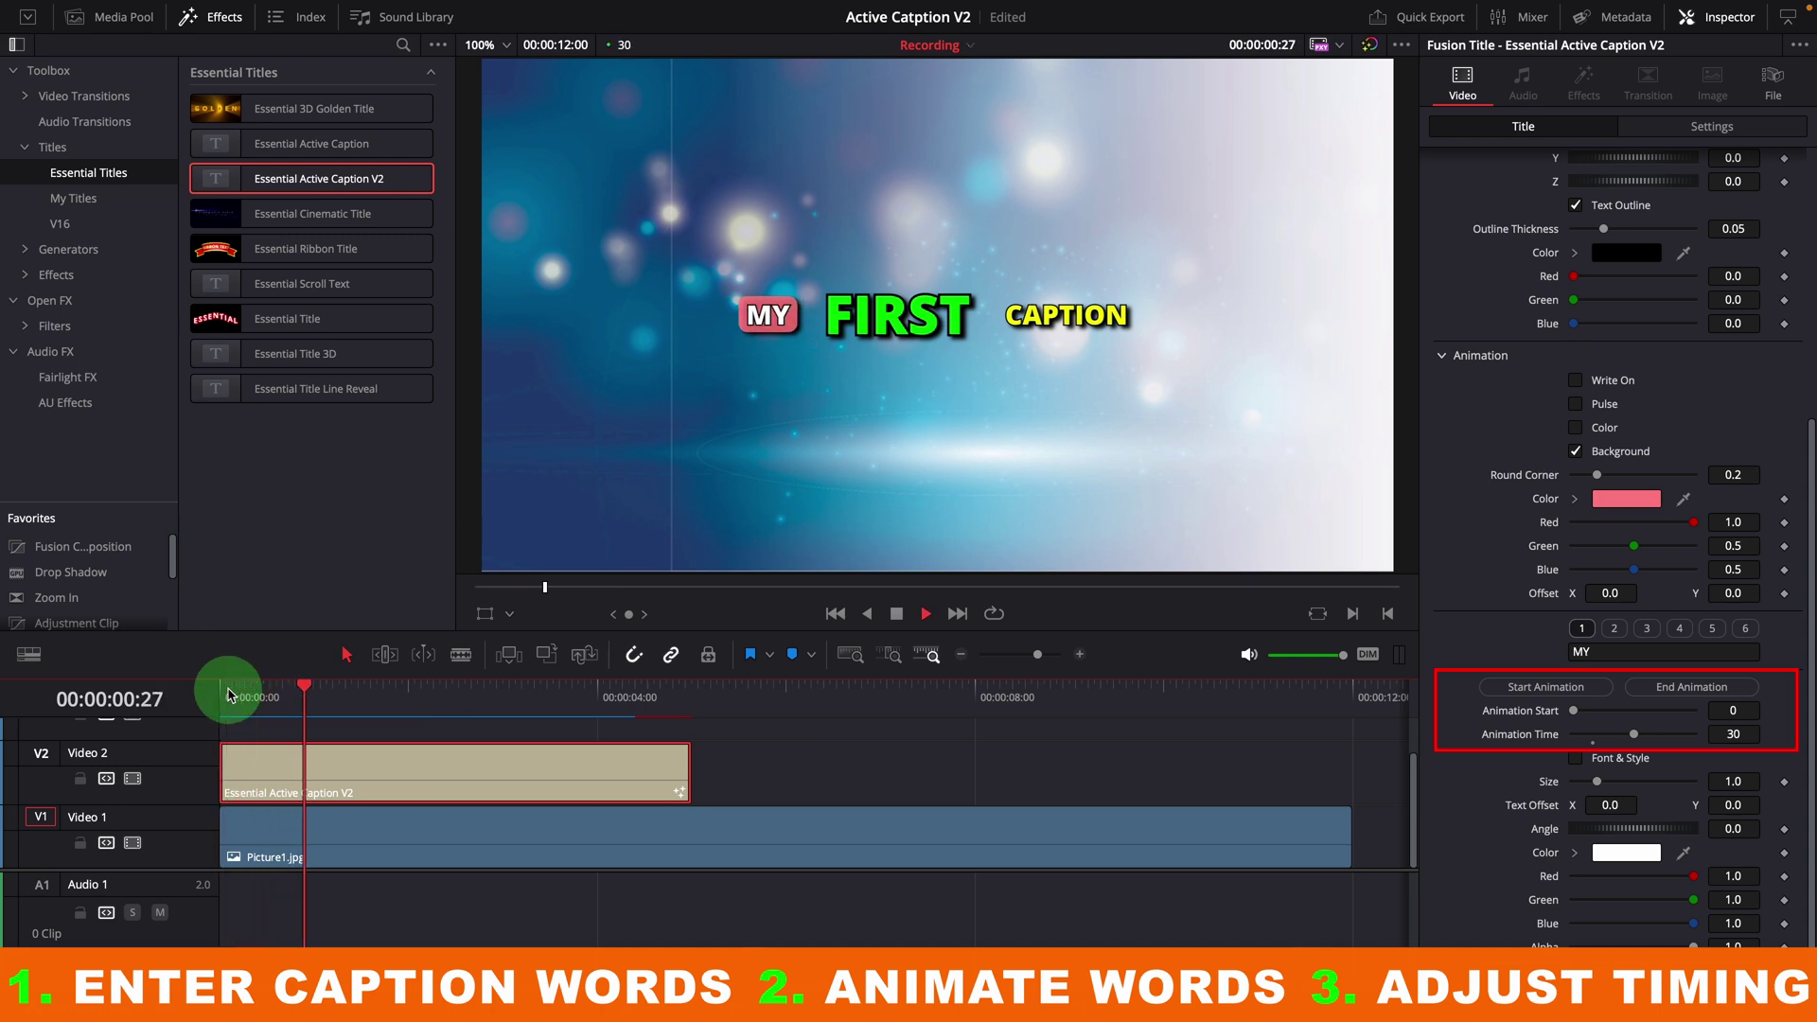
{"action": "key", "text": "space"}
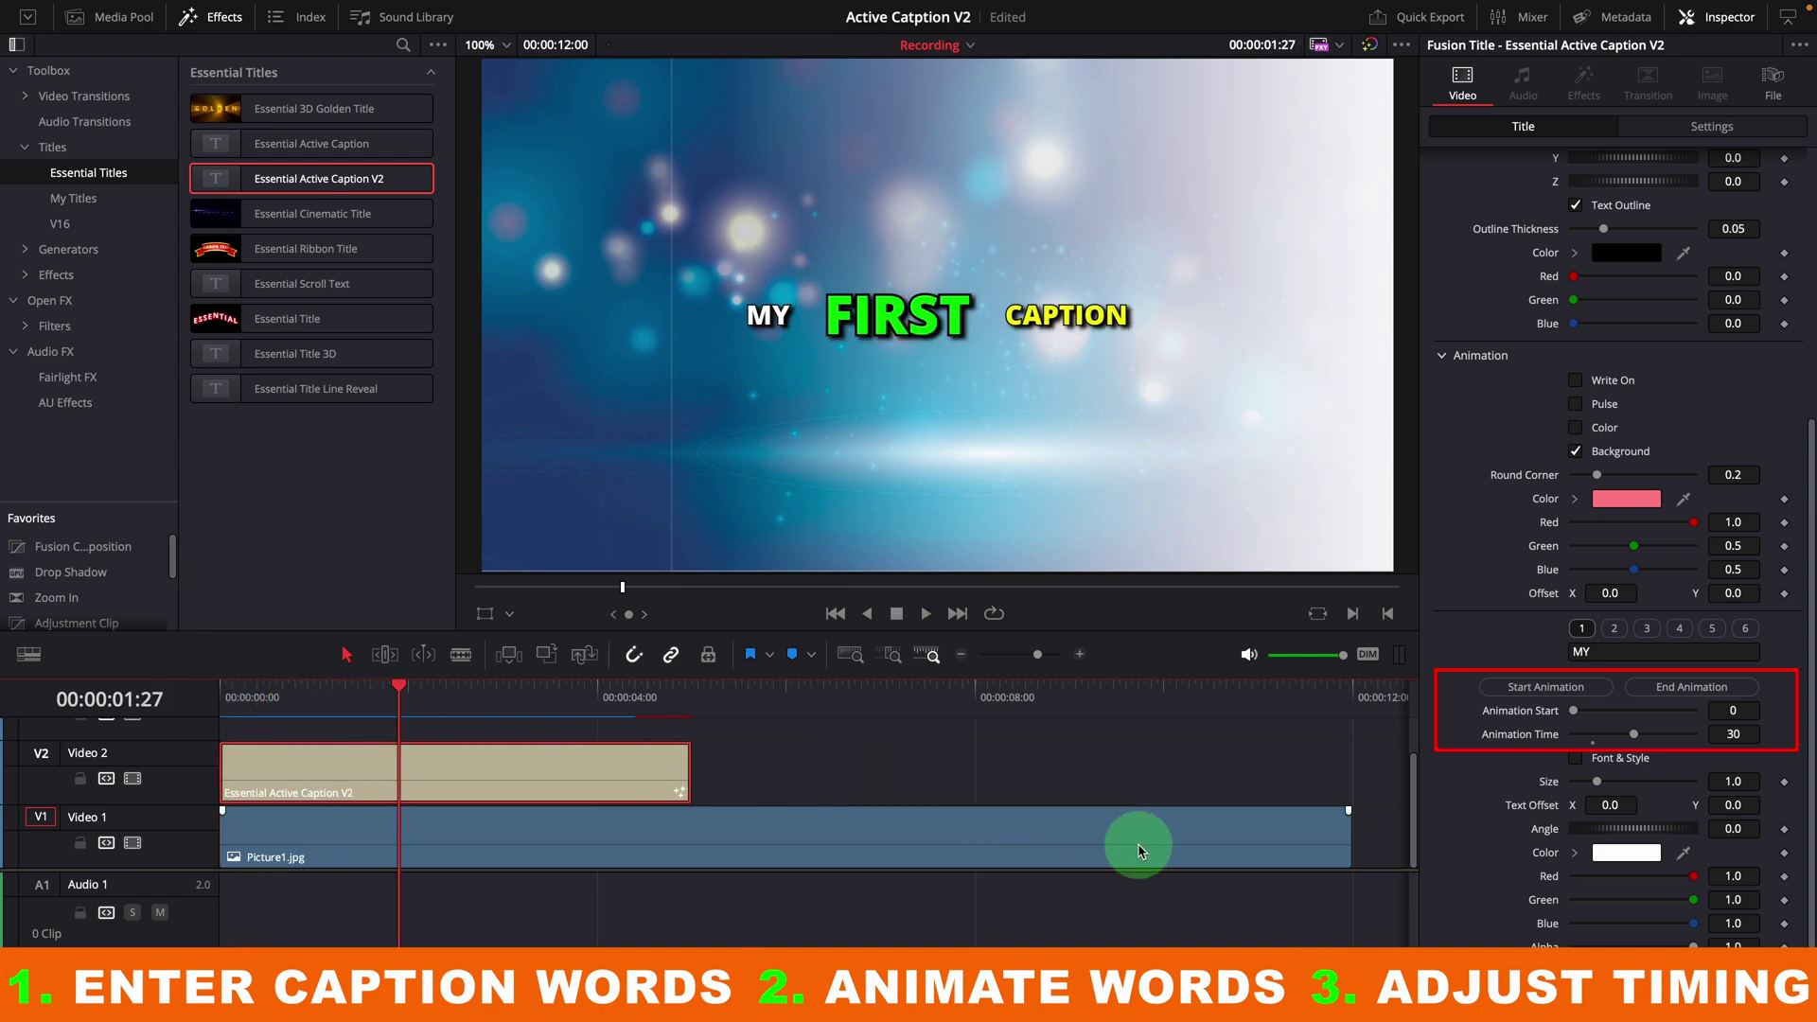
{"action": "left_click_drag", "start_coordinate": [237, 700], "coordinate": [339, 695]}
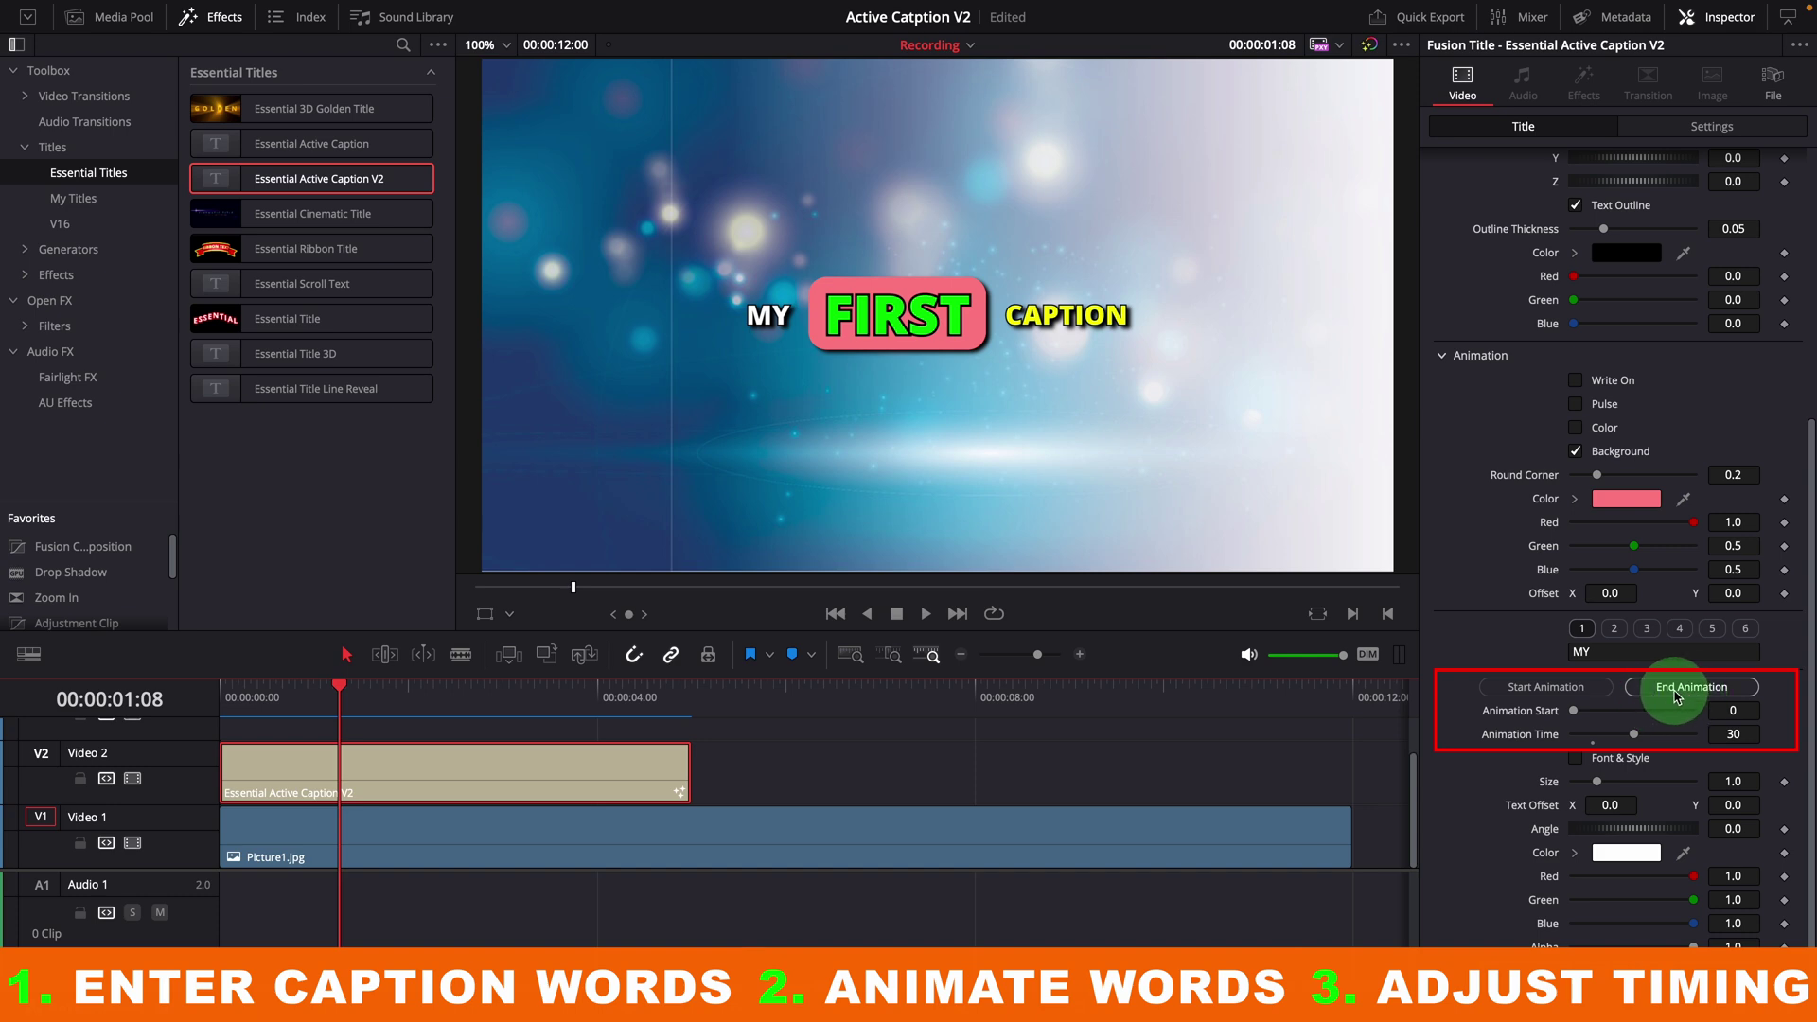
Raise MY's end-animation Animation Time from 30 to 38 and scrub the start to check it
{"action": "left_click", "coordinate": [1694, 697]}
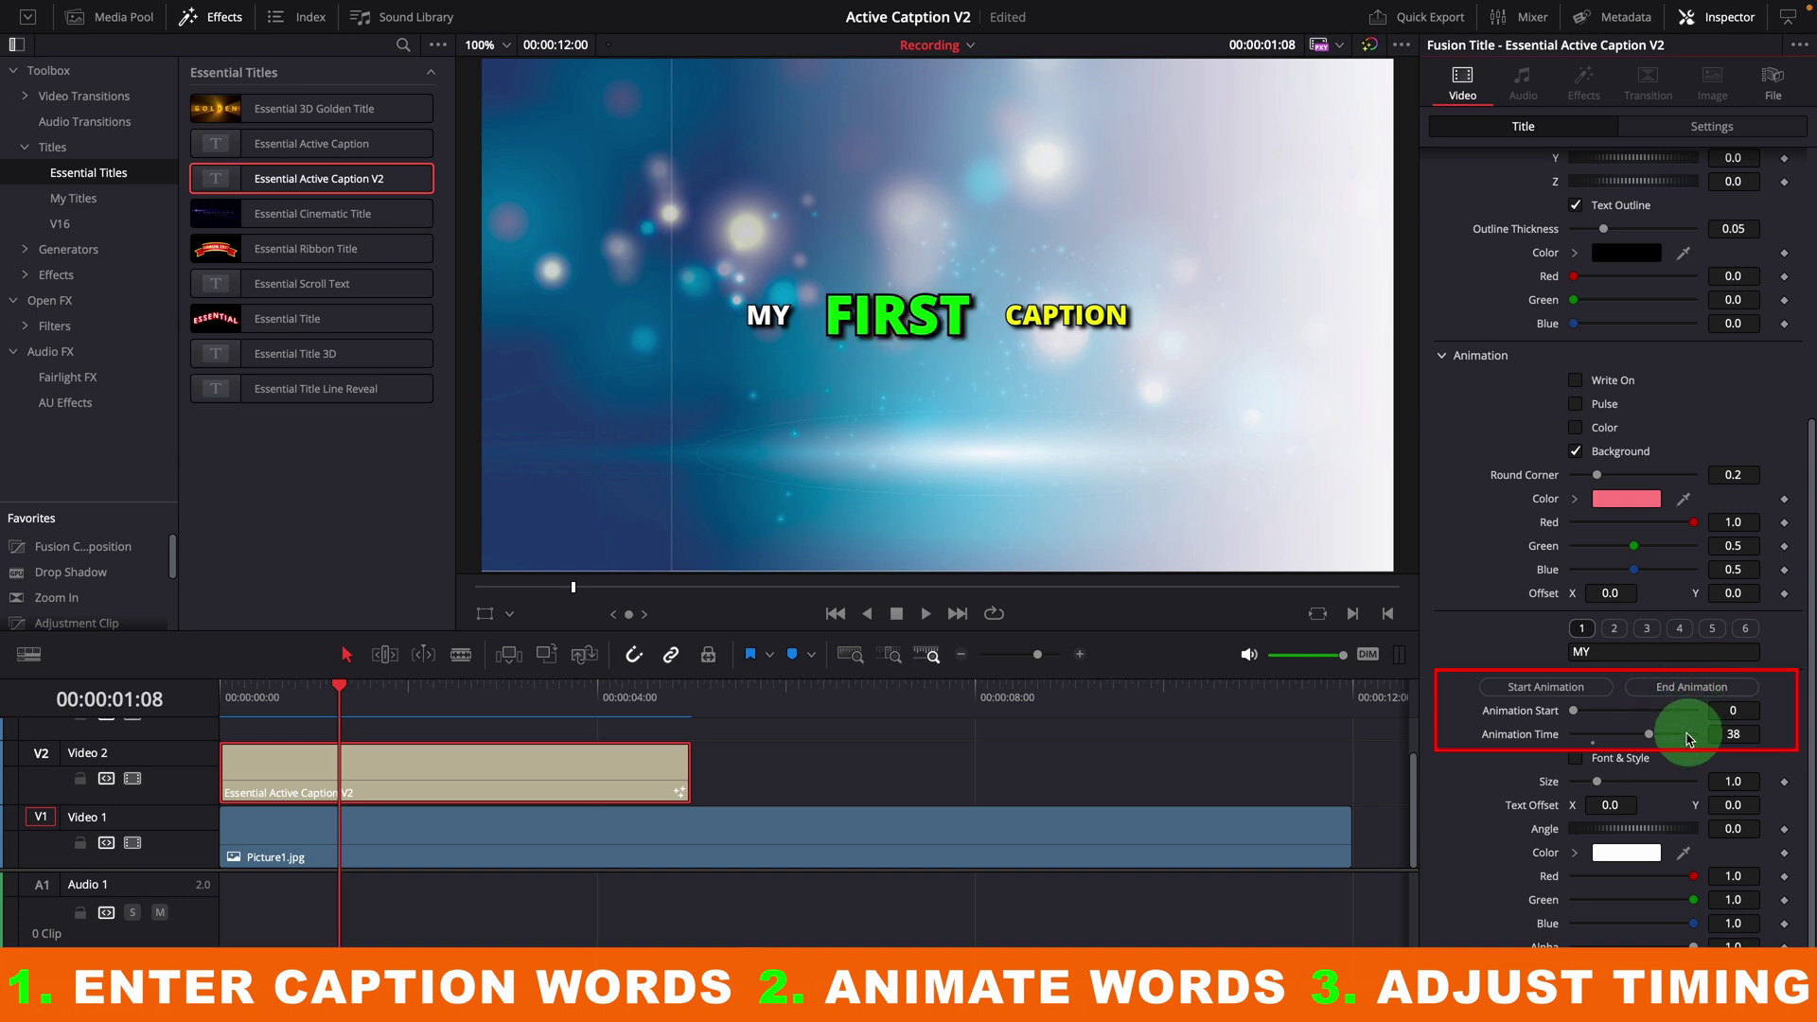
{"action": "left_click_drag", "start_coordinate": [1715, 736], "coordinate": [1726, 736]}
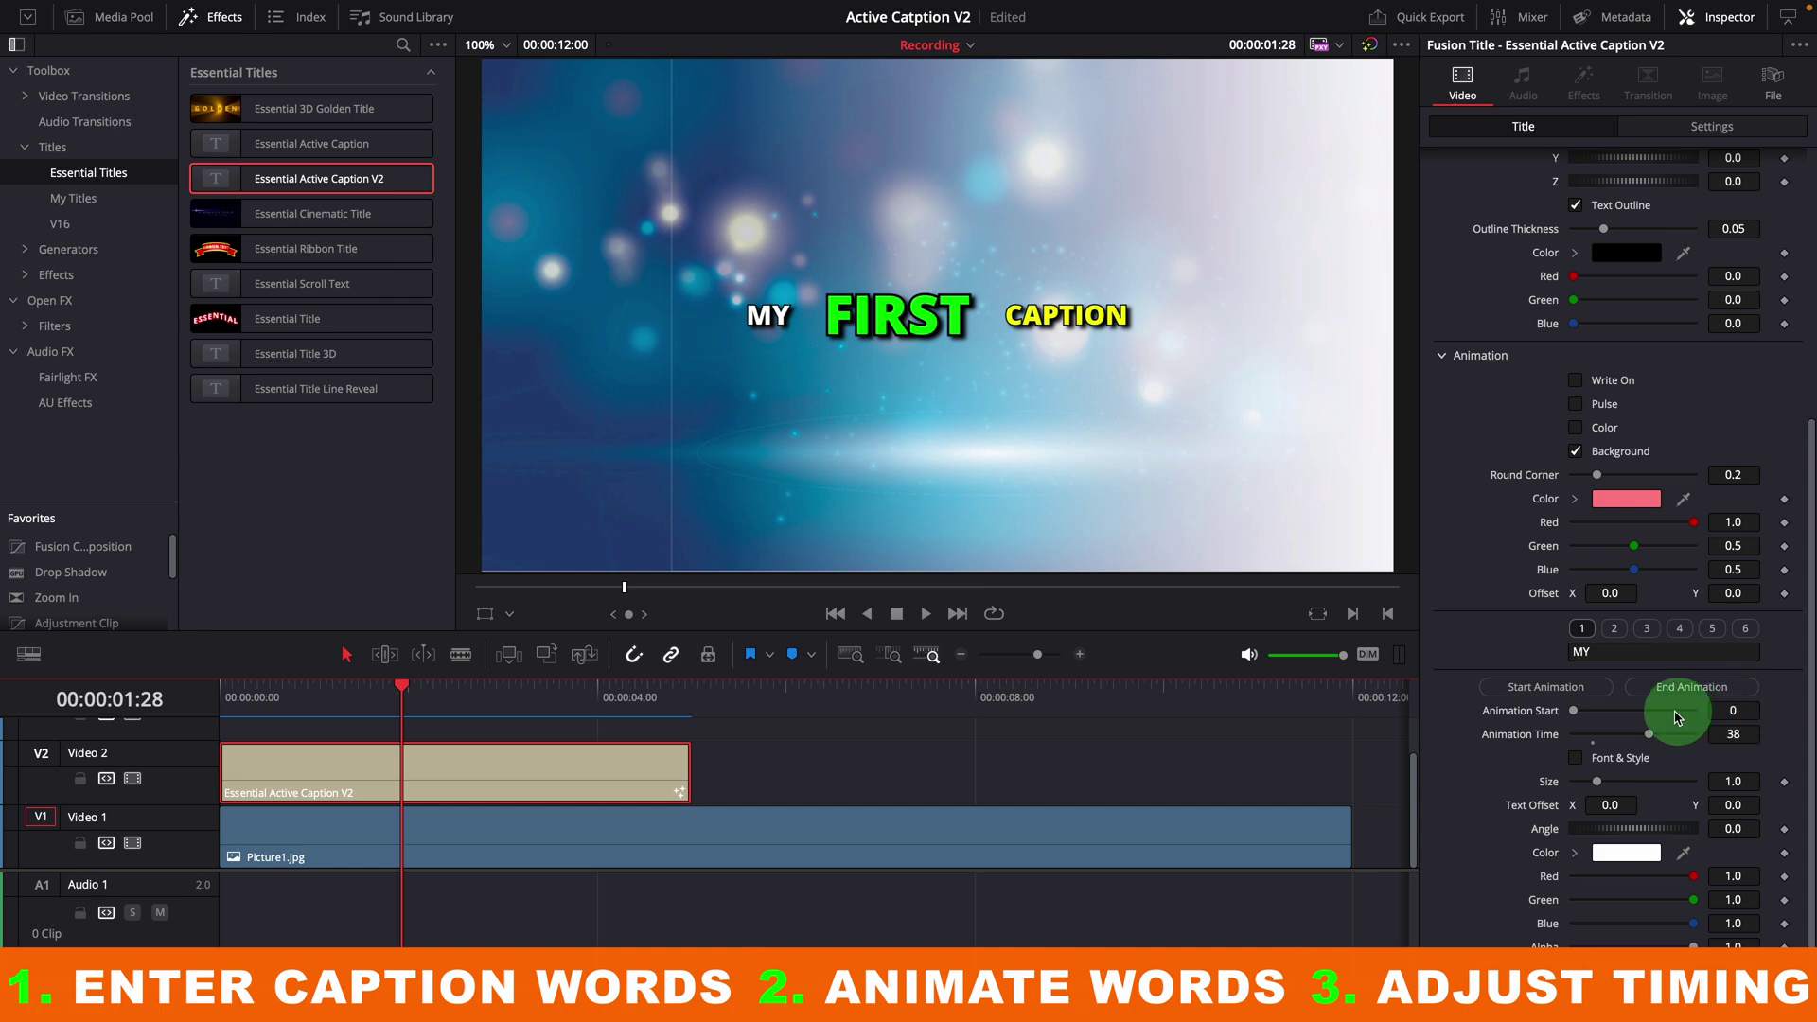
{"action": "left_click", "coordinate": [1615, 633]}
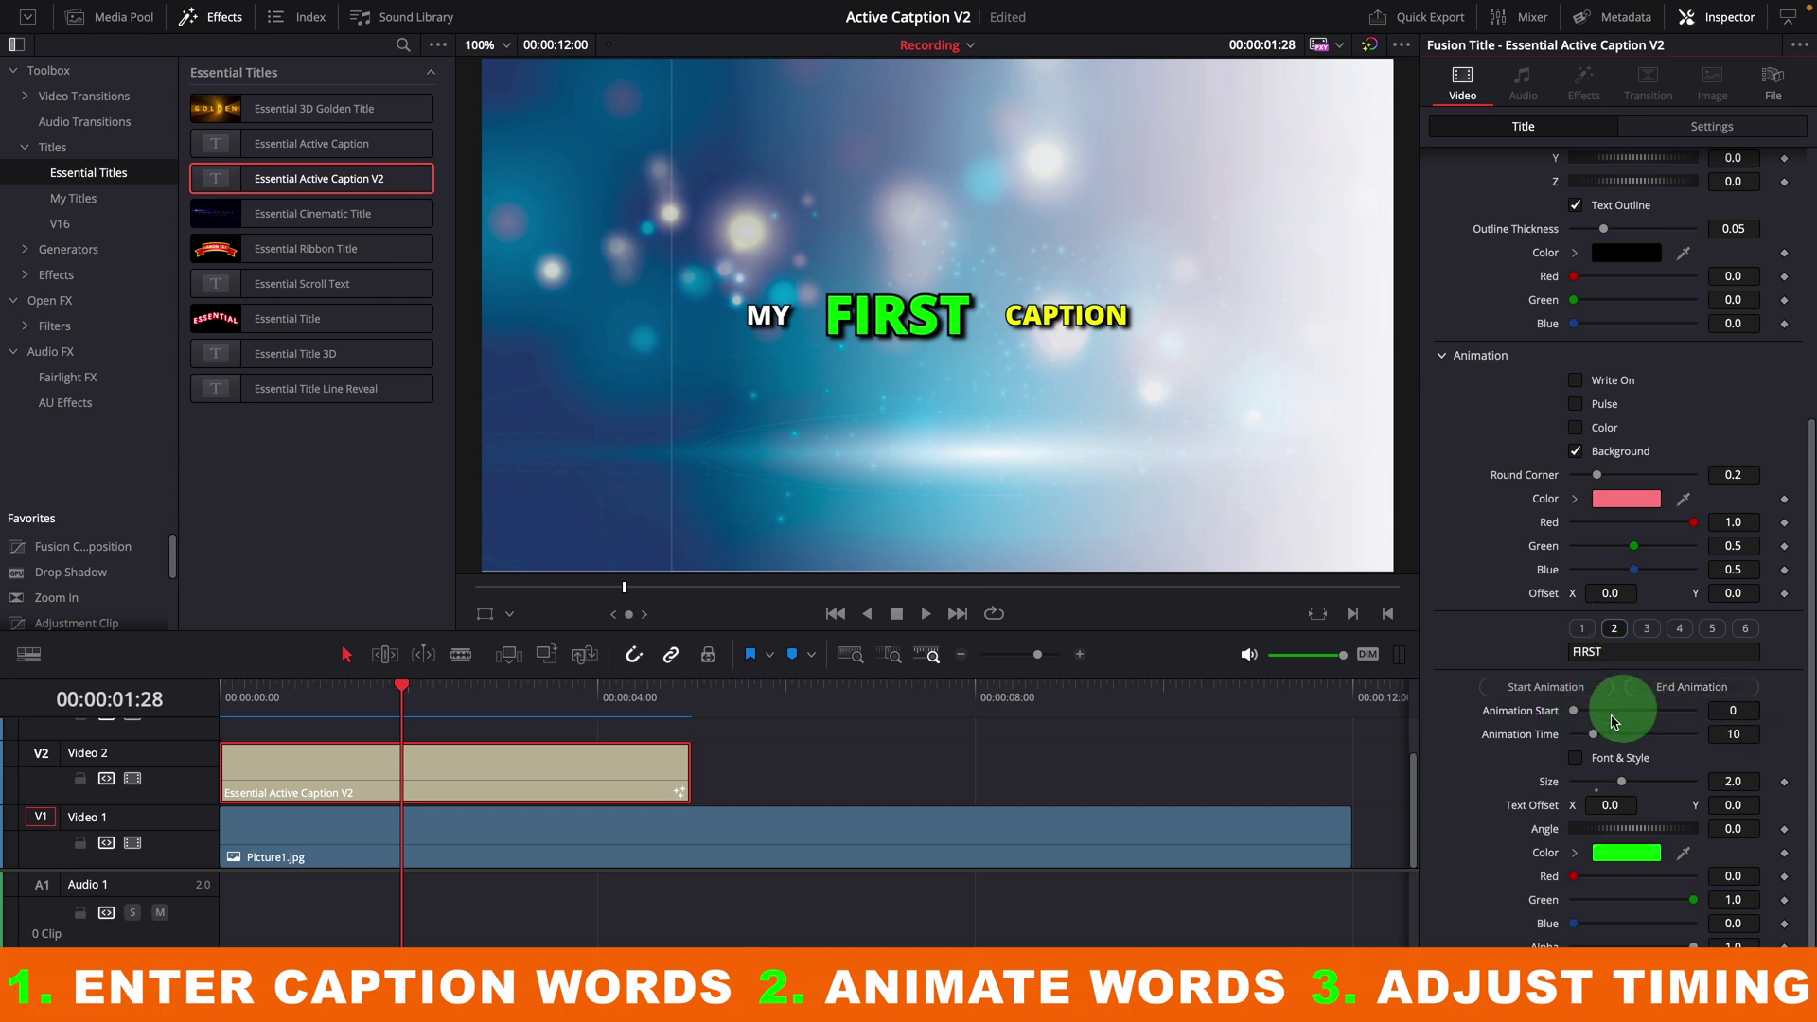
{"action": "left_click", "coordinate": [1583, 631]}
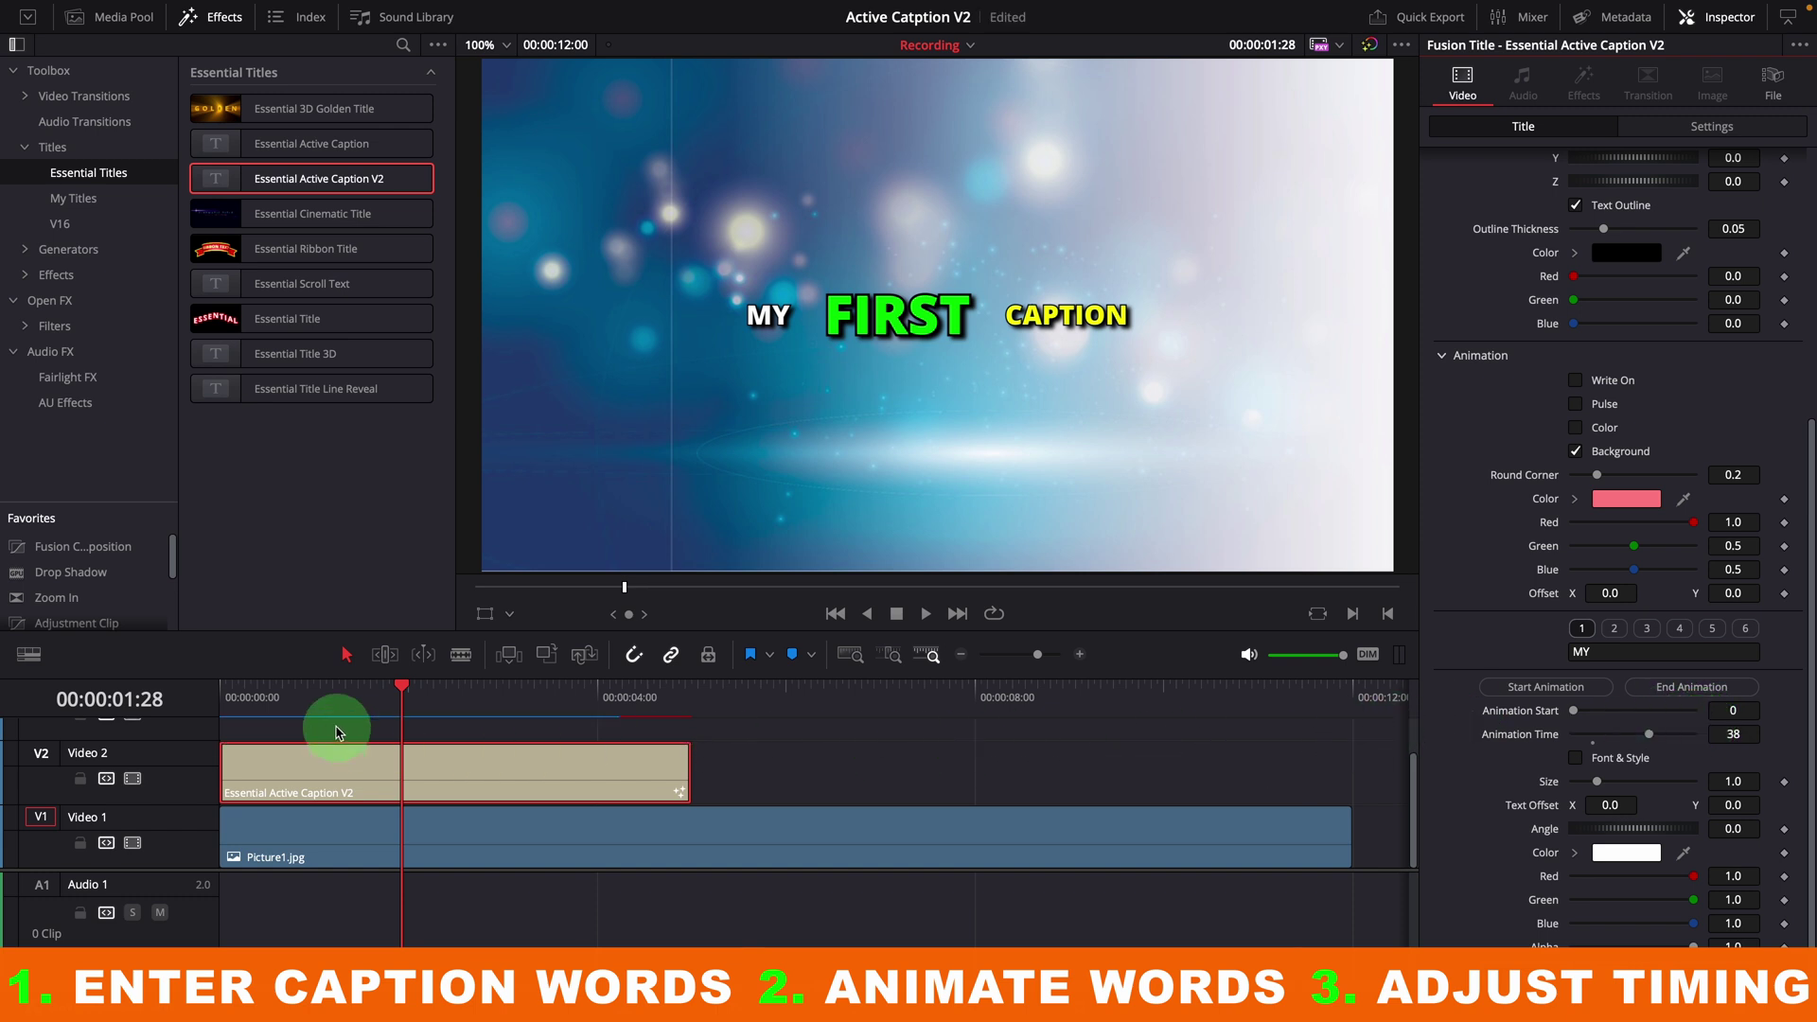
{"action": "left_click", "coordinate": [220, 690]}
{"action": "mouse_move", "coordinate": [220, 690]}
{"action": "left_mouse_down"}
{"action": "mouse_move", "coordinate": [261, 690]}
{"action": "mouse_move", "coordinate": [220, 690]}
{"action": "left_mouse_up"}
{"action": "left_click", "coordinate": [225, 693]}
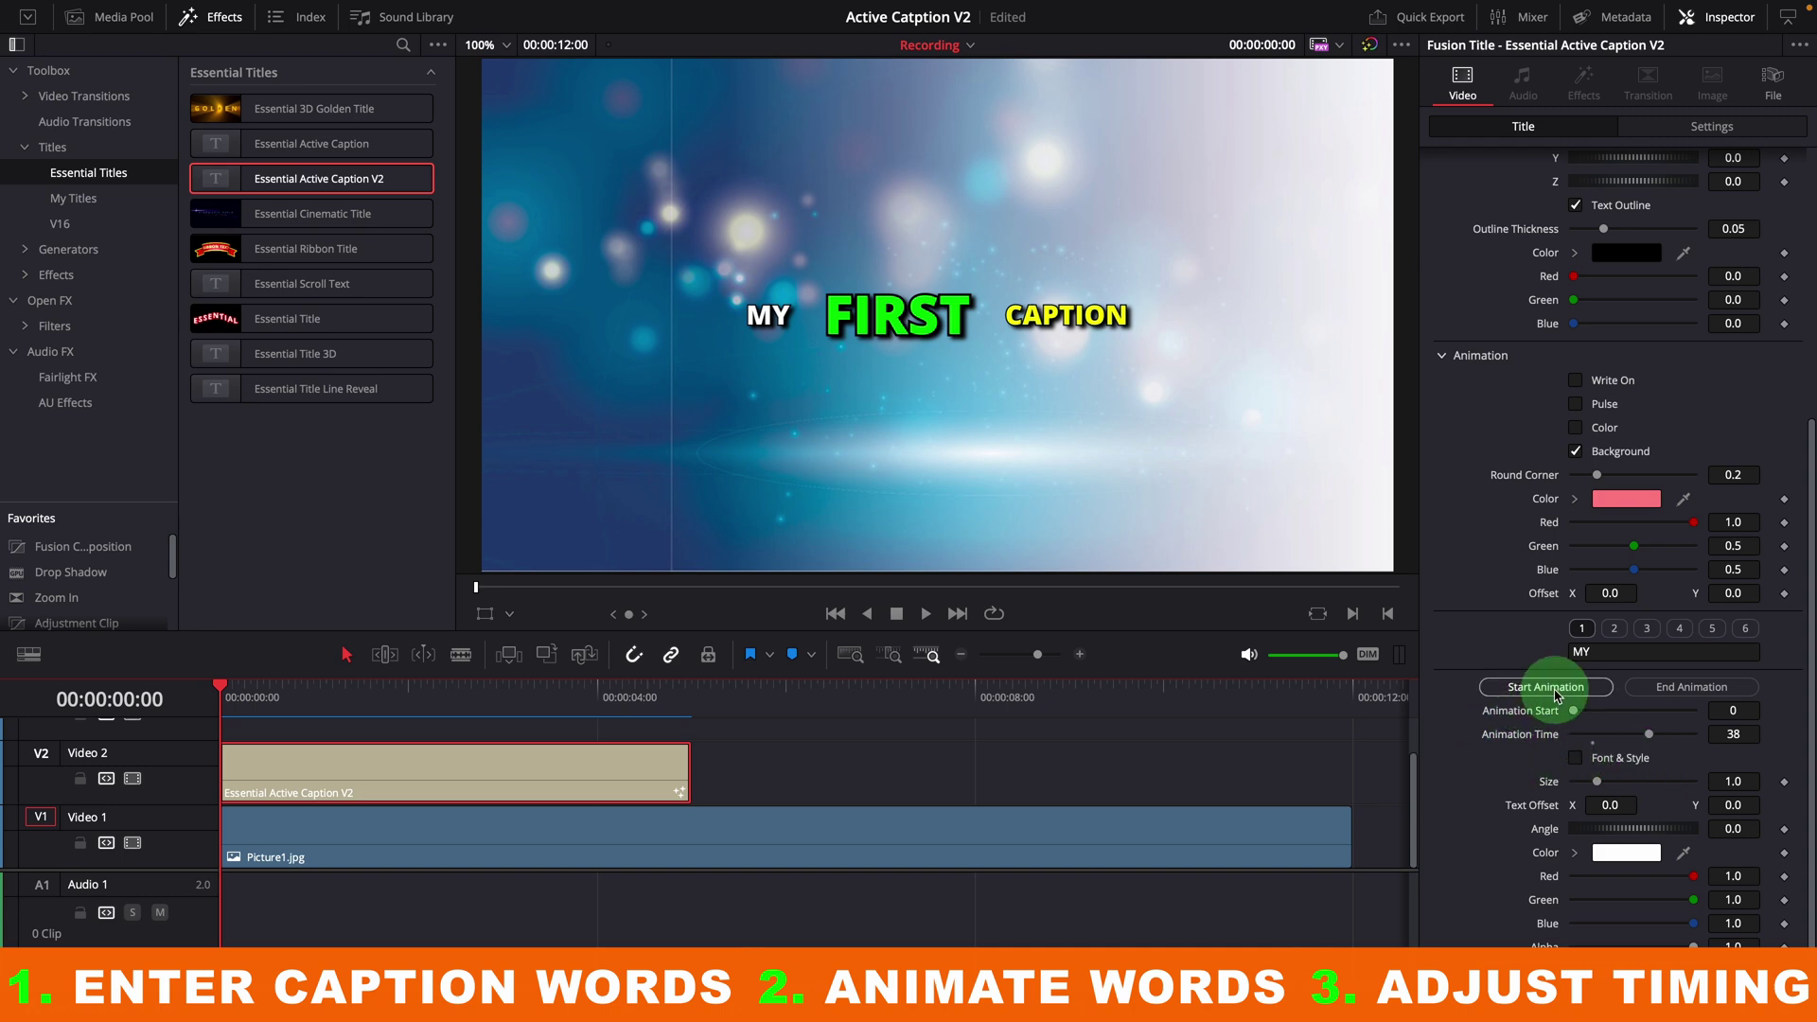
Set MY's Animation Start to 20 and scrub playback to see where its background disappears
{"action": "left_click", "coordinate": [1733, 711]}
{"action": "type", "text": "20"}
{"action": "key", "text": "Return"}
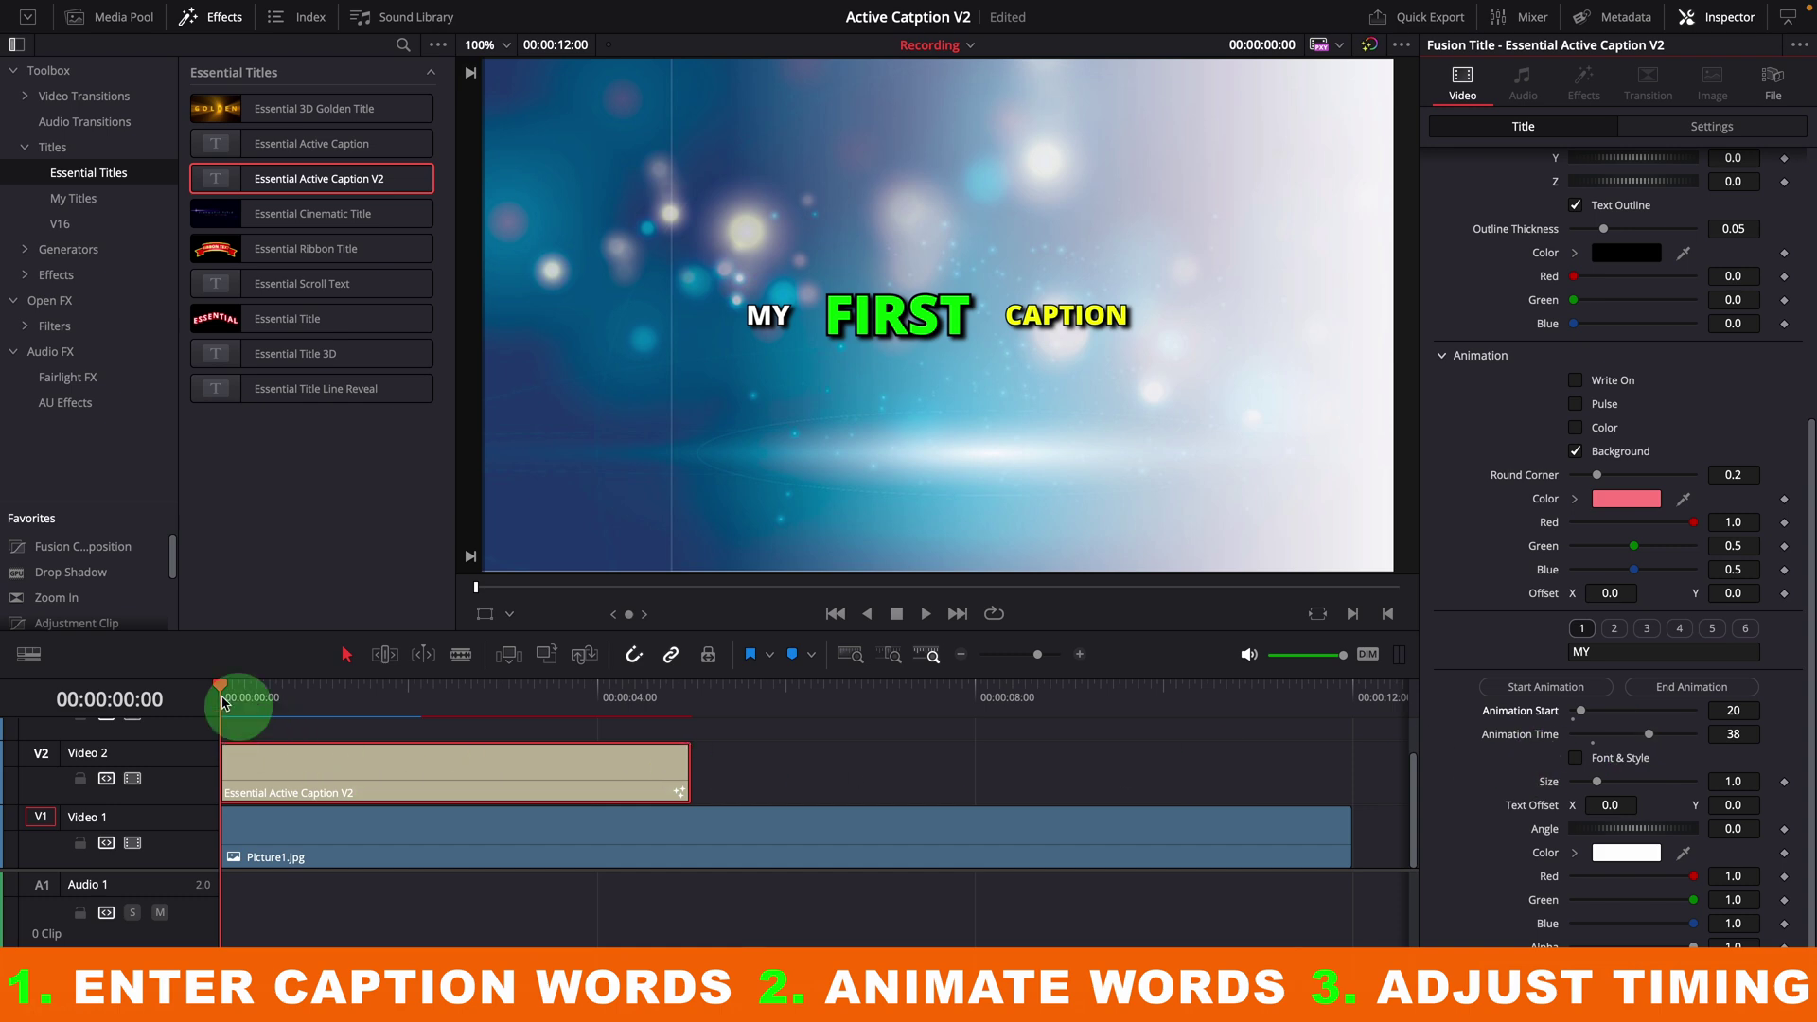
{"action": "key", "text": "space"}
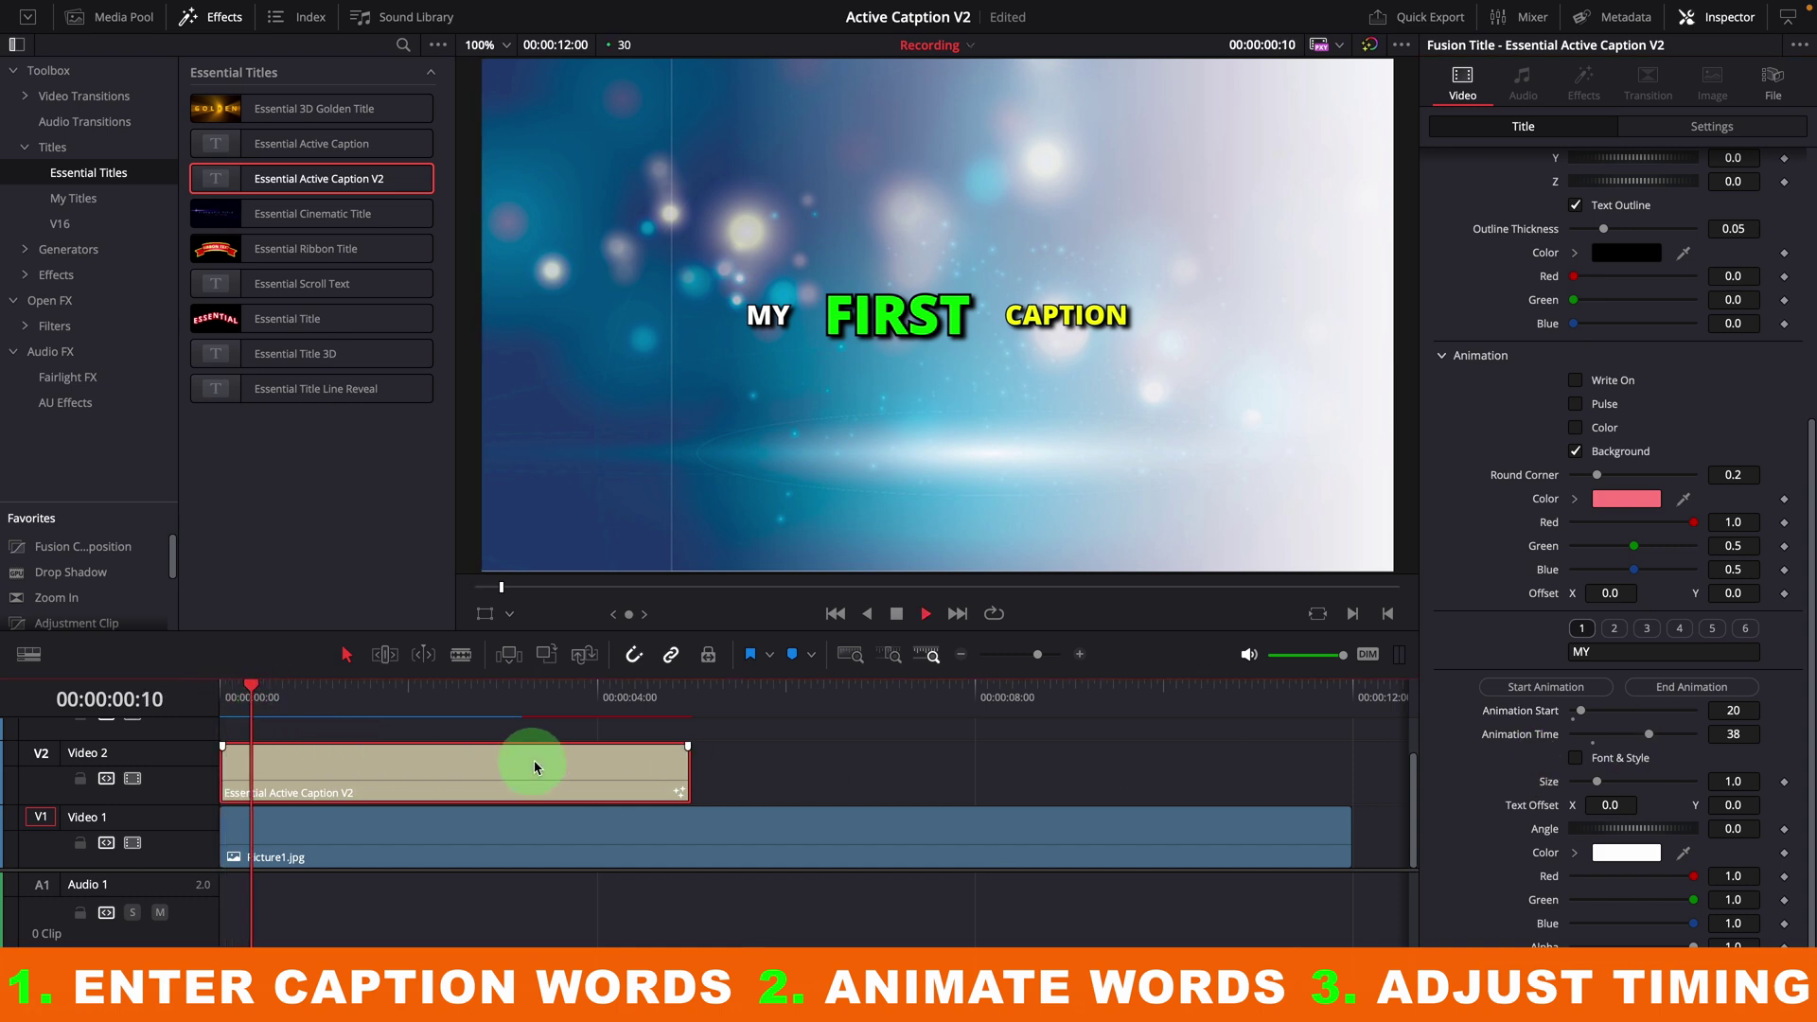
{"action": "left_click", "coordinate": [298, 702]}
{"action": "mouse_move", "coordinate": [298, 702]}
{"action": "left_mouse_down"}
{"action": "mouse_move", "coordinate": [277, 695]}
{"action": "mouse_move", "coordinate": [337, 695]}
{"action": "mouse_move", "coordinate": [243, 698]}
{"action": "mouse_move", "coordinate": [273, 701]}
{"action": "left_mouse_up"}
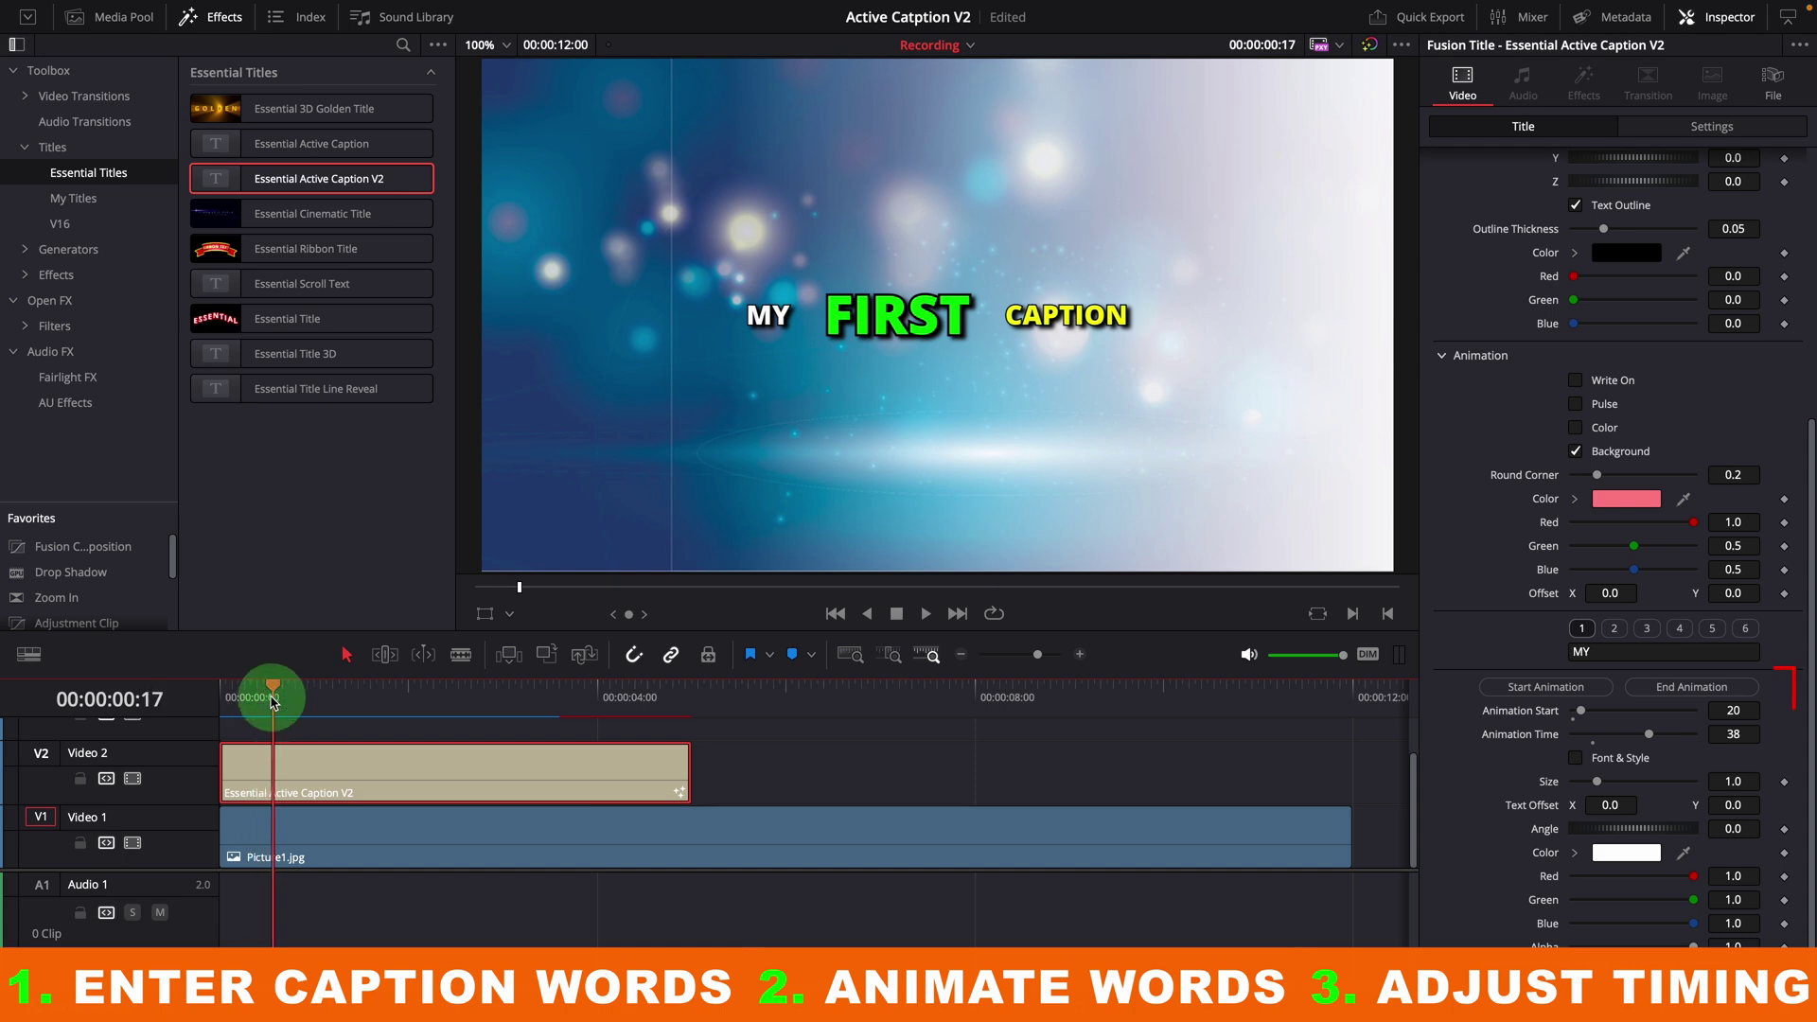
Lower MY's Animation Start to 17 and replay from frame 17 to verify the timing
{"action": "left_click", "coordinate": [305, 789]}
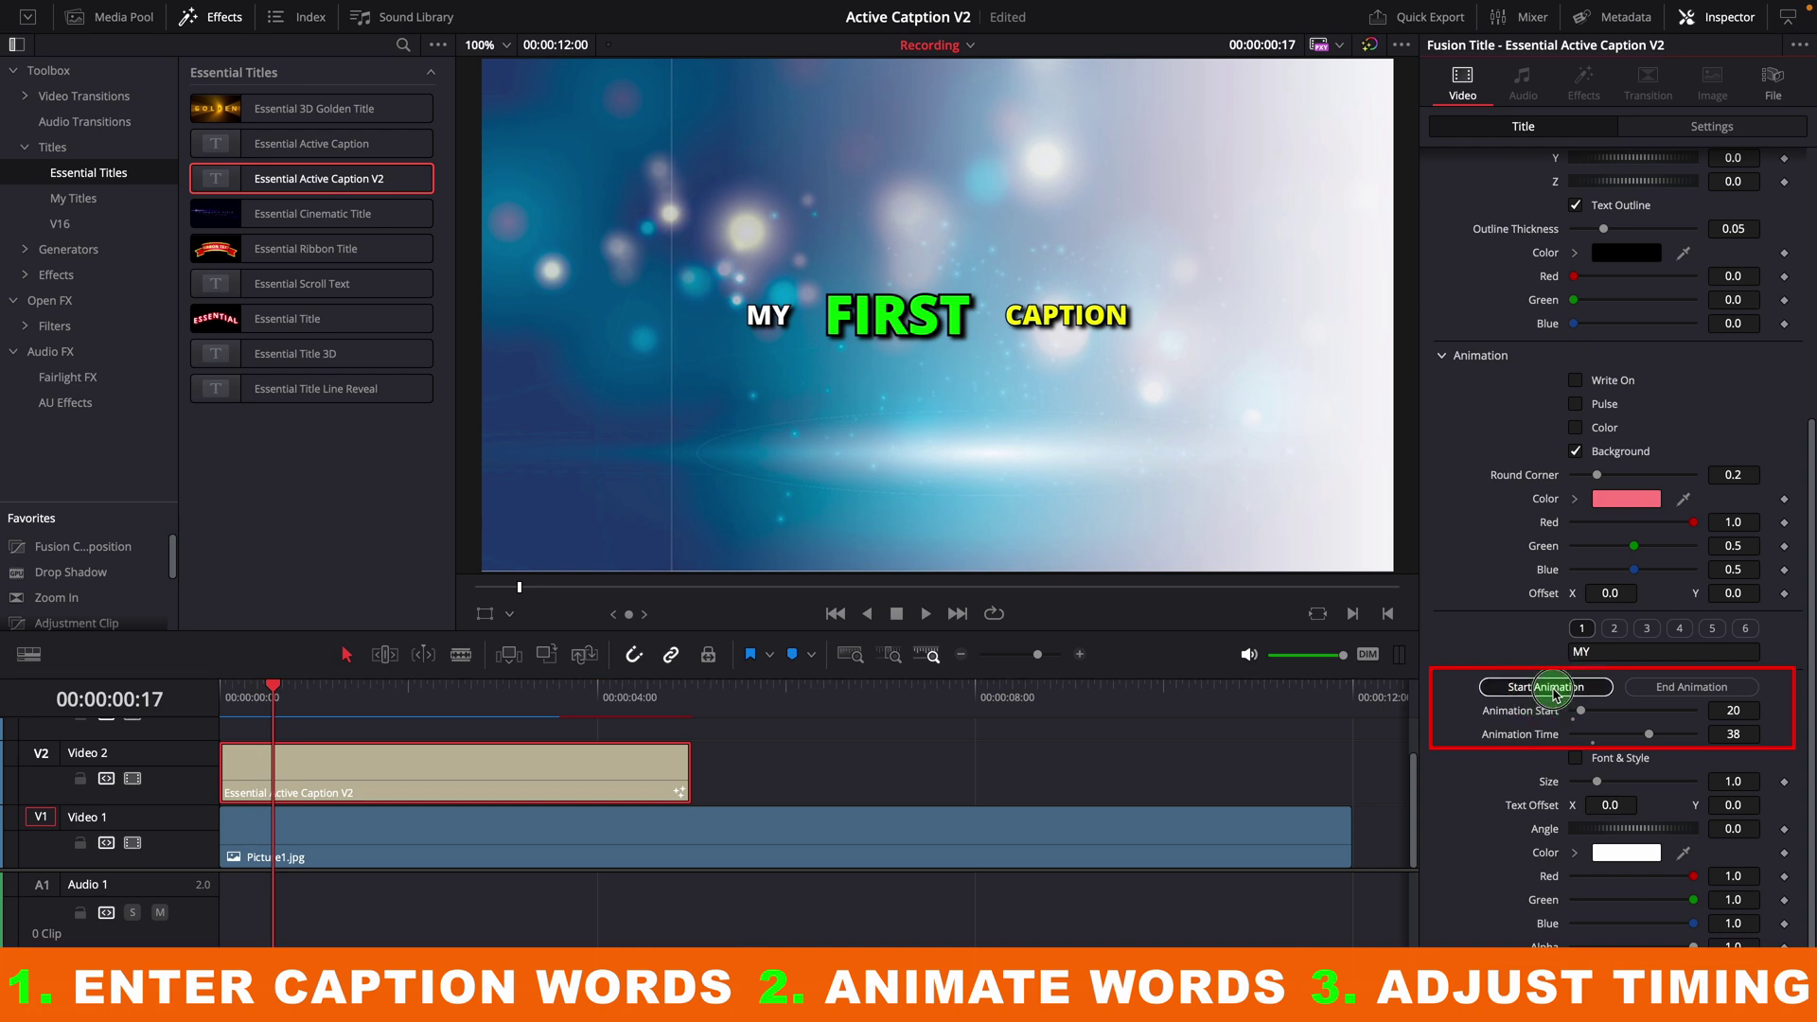
{"action": "left_click_drag", "start_coordinate": [1581, 711], "coordinate": [1592, 725]}
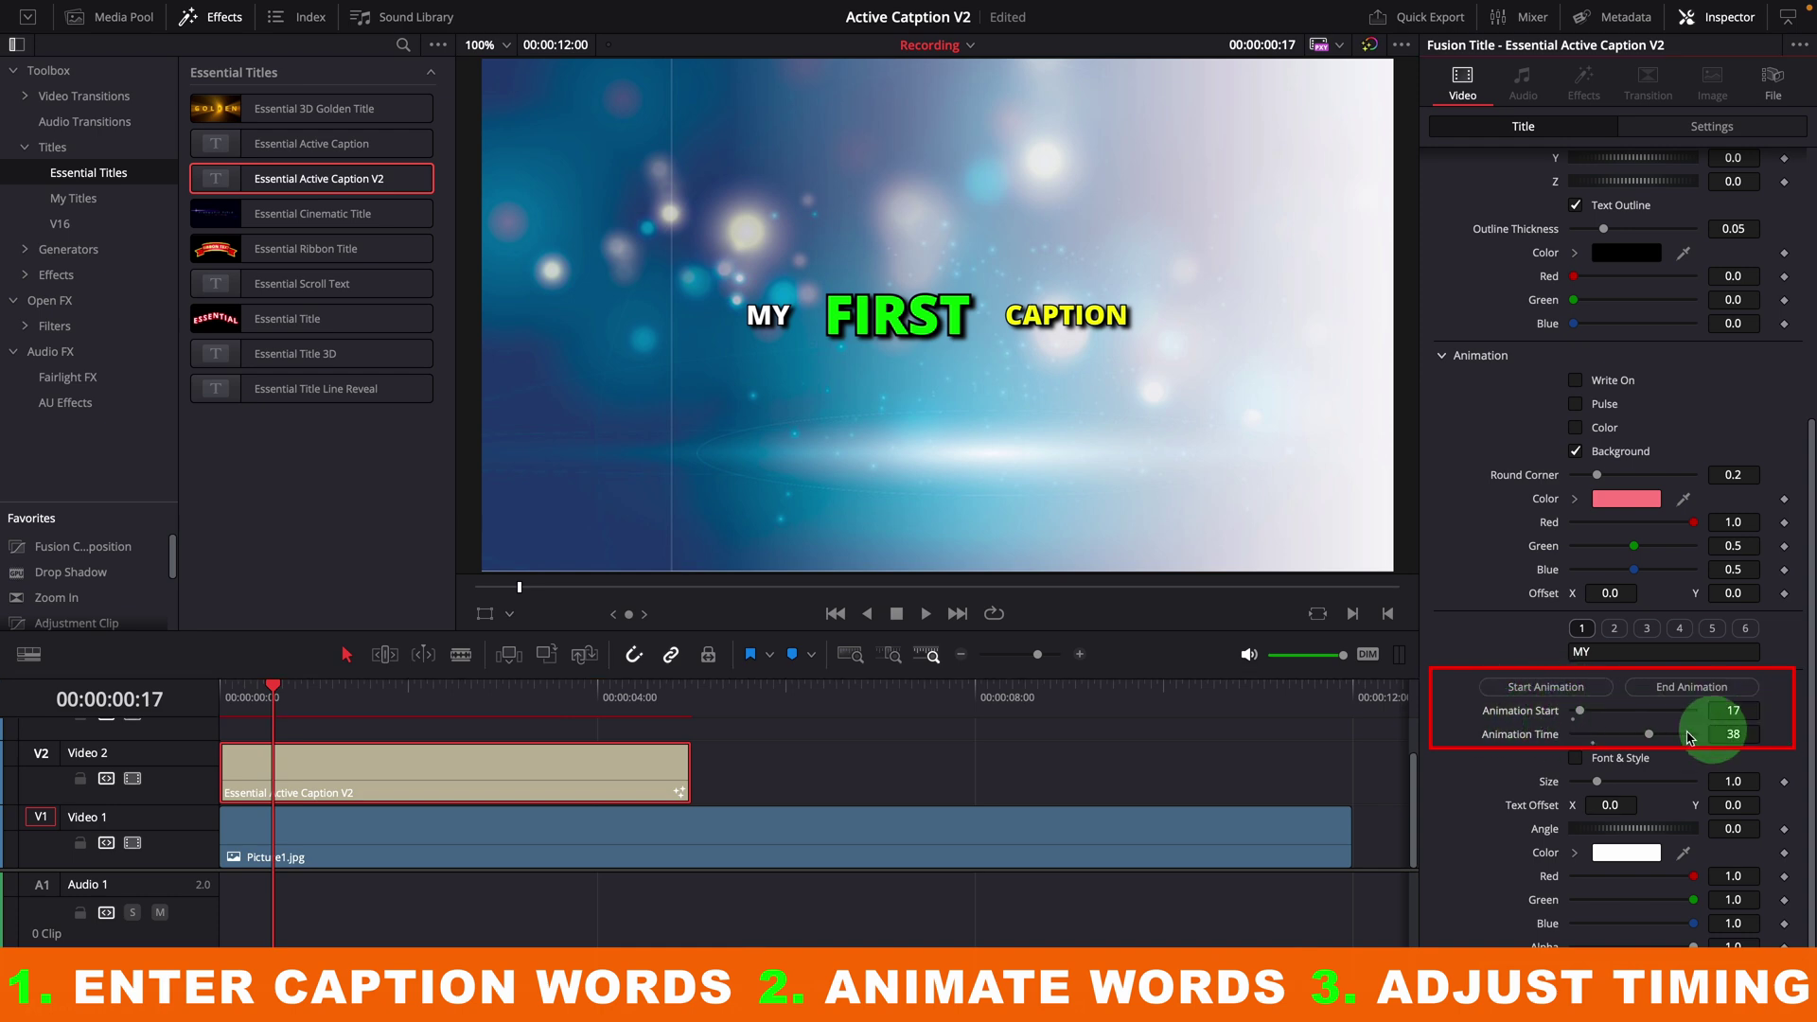
{"action": "key", "text": "space"}
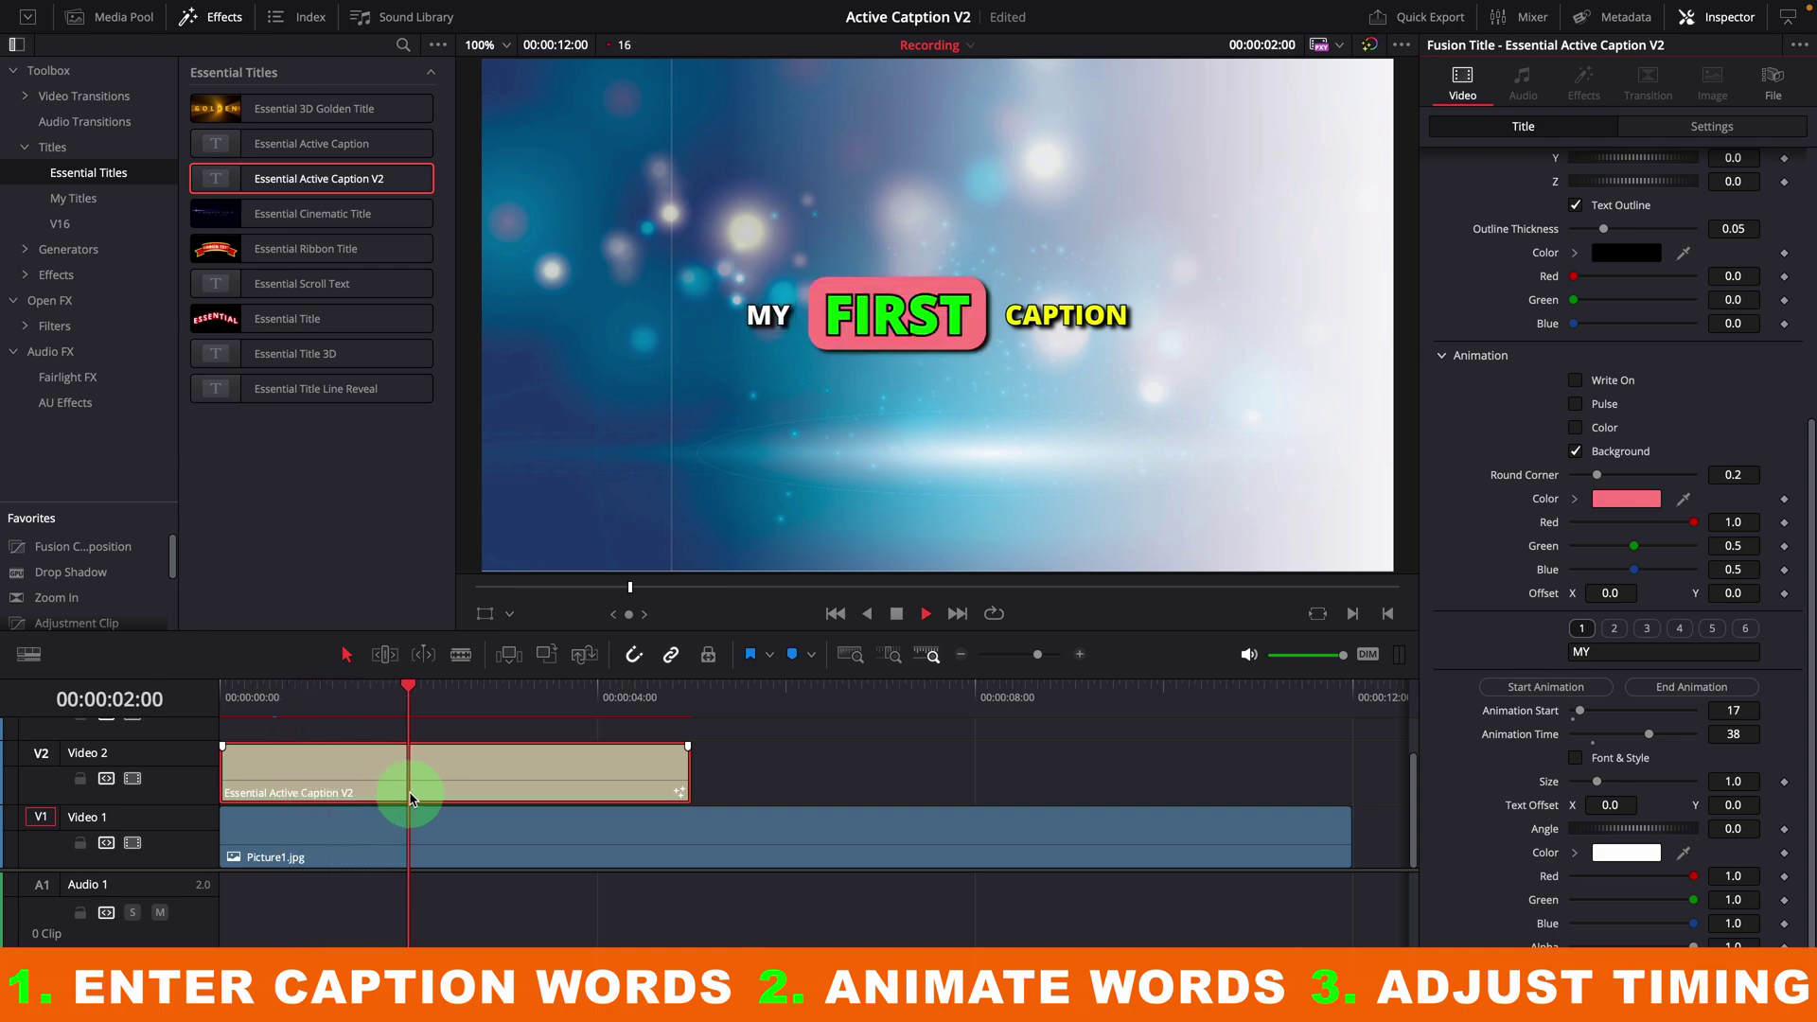
{"action": "key", "text": "space"}
{"action": "left_click", "coordinate": [284, 697]}
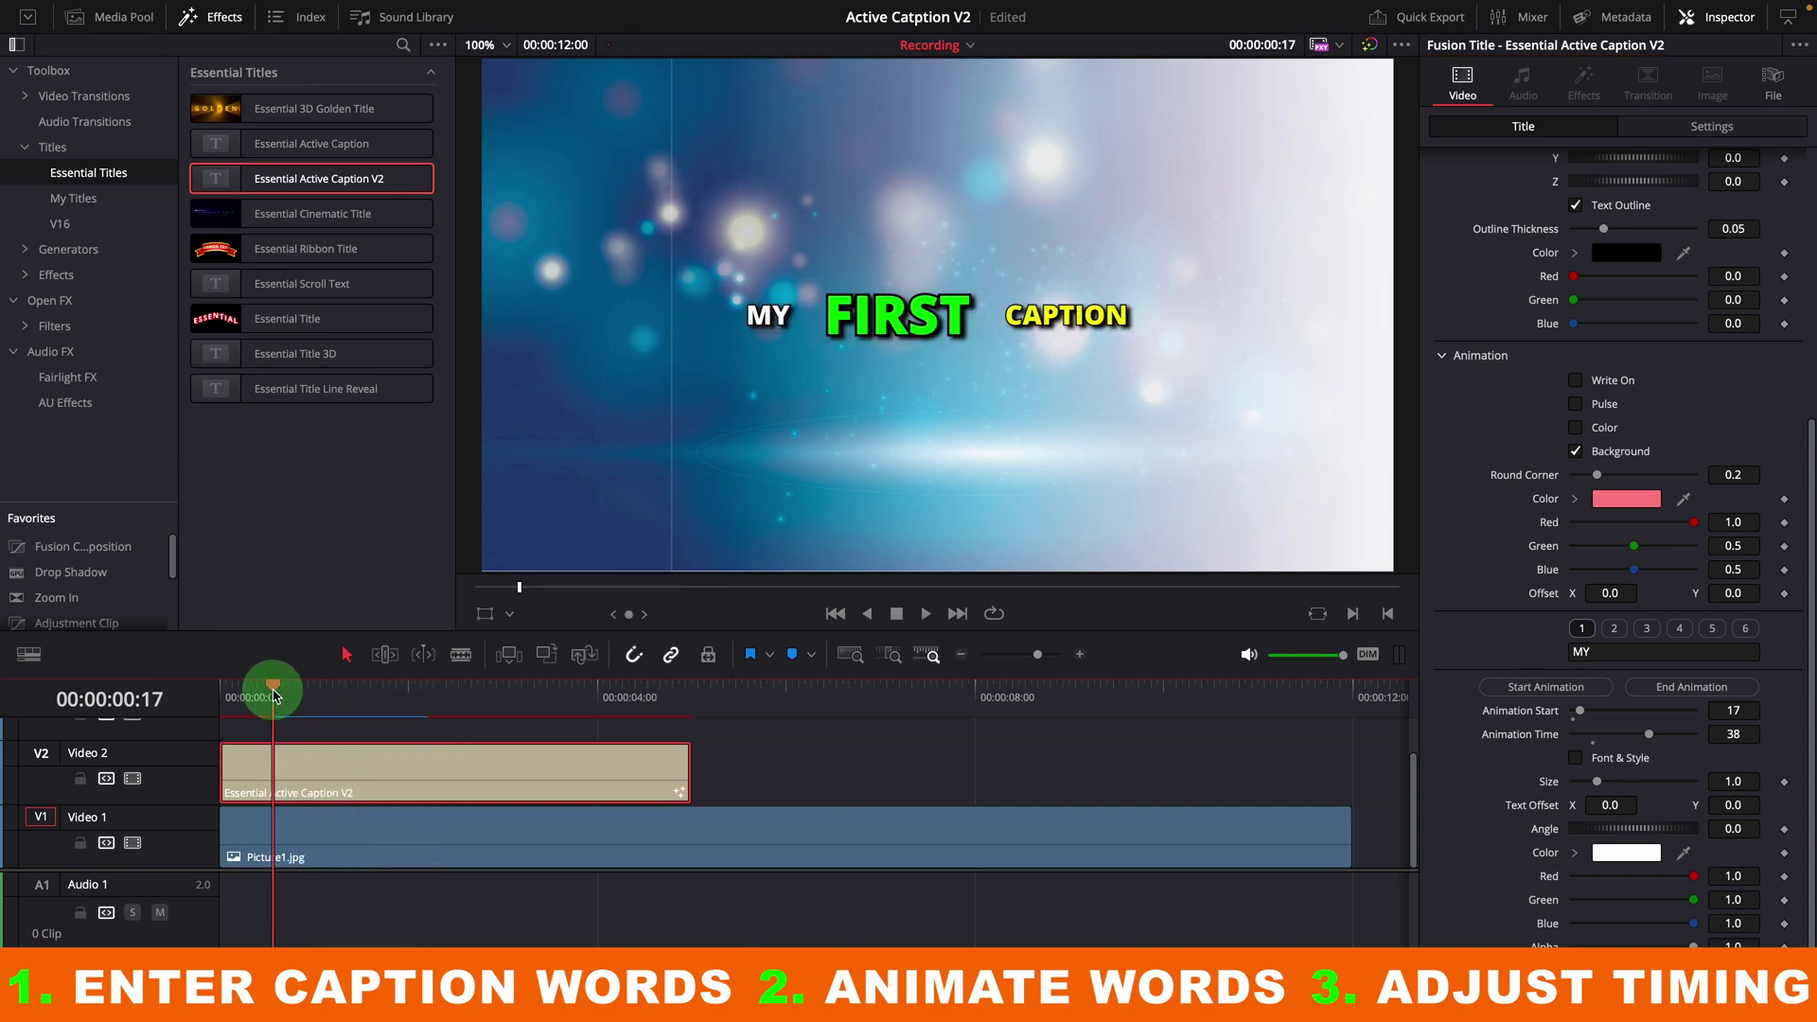
{"action": "key", "text": "space"}
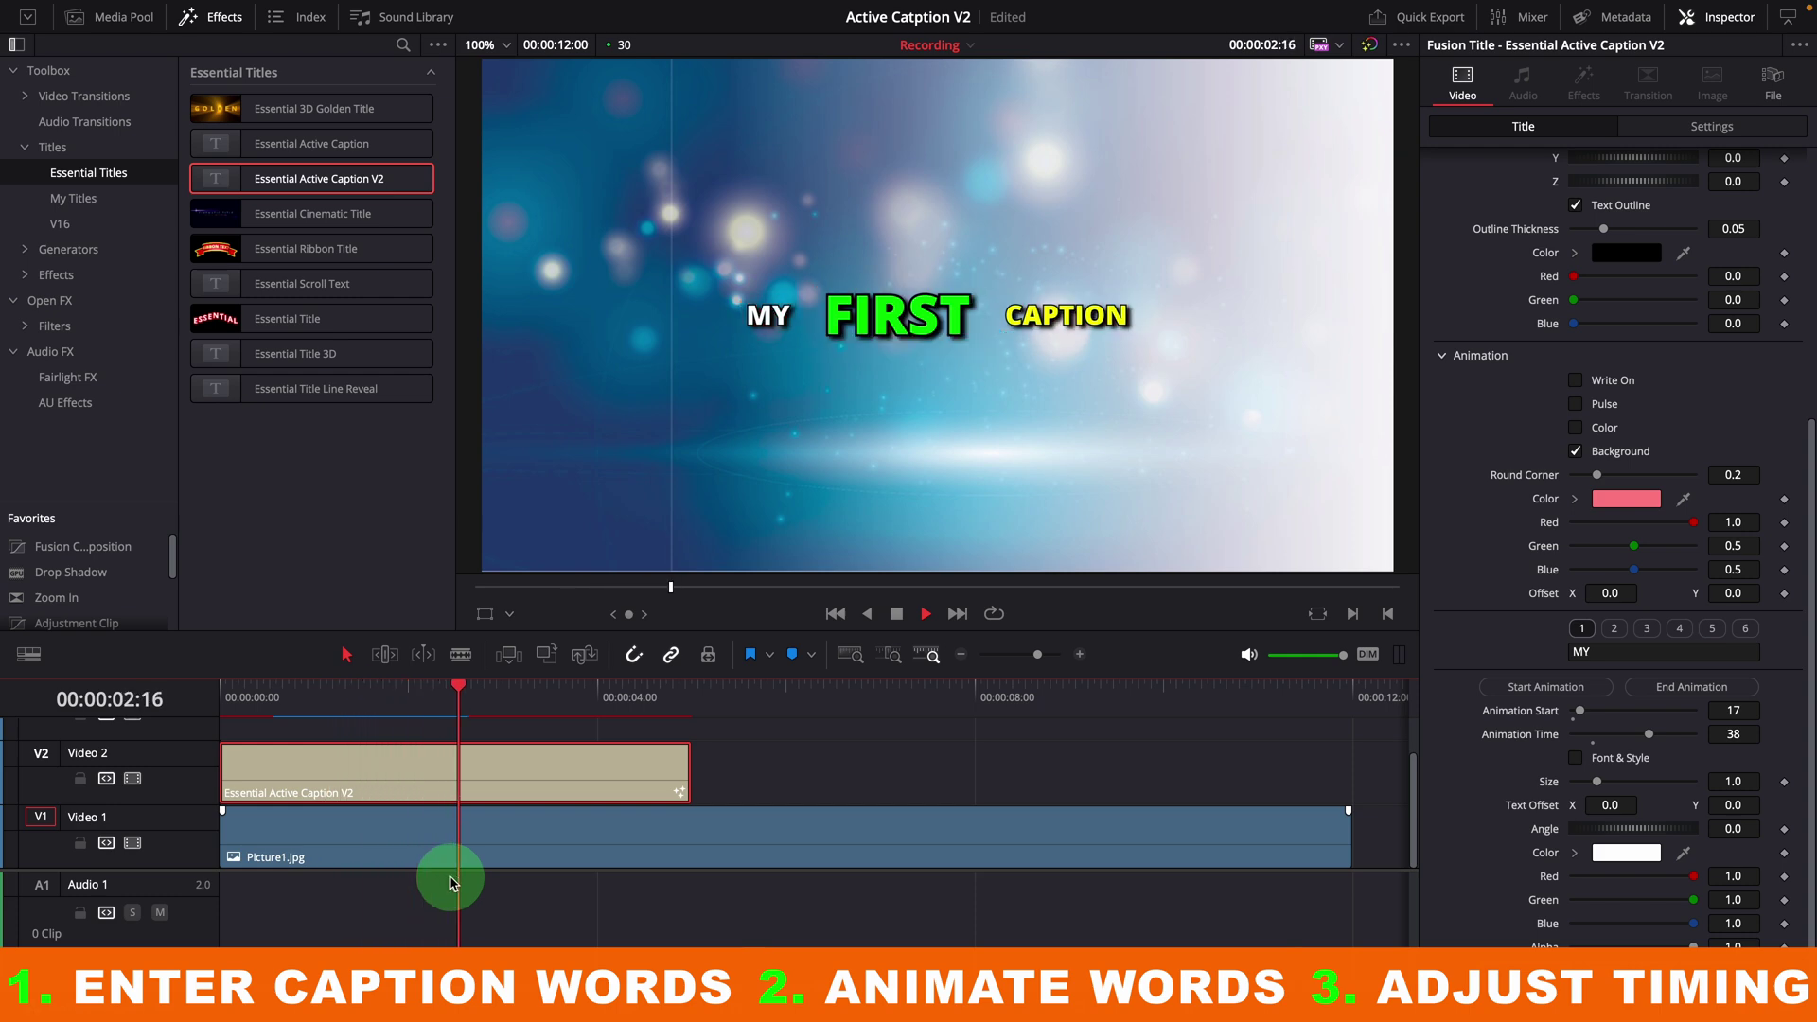
Replay the caption animation from the start of the timeline
{"action": "left_click_drag", "start_coordinate": [244, 712], "coordinate": [227, 701]}
{"action": "left_click", "coordinate": [697, 840]}
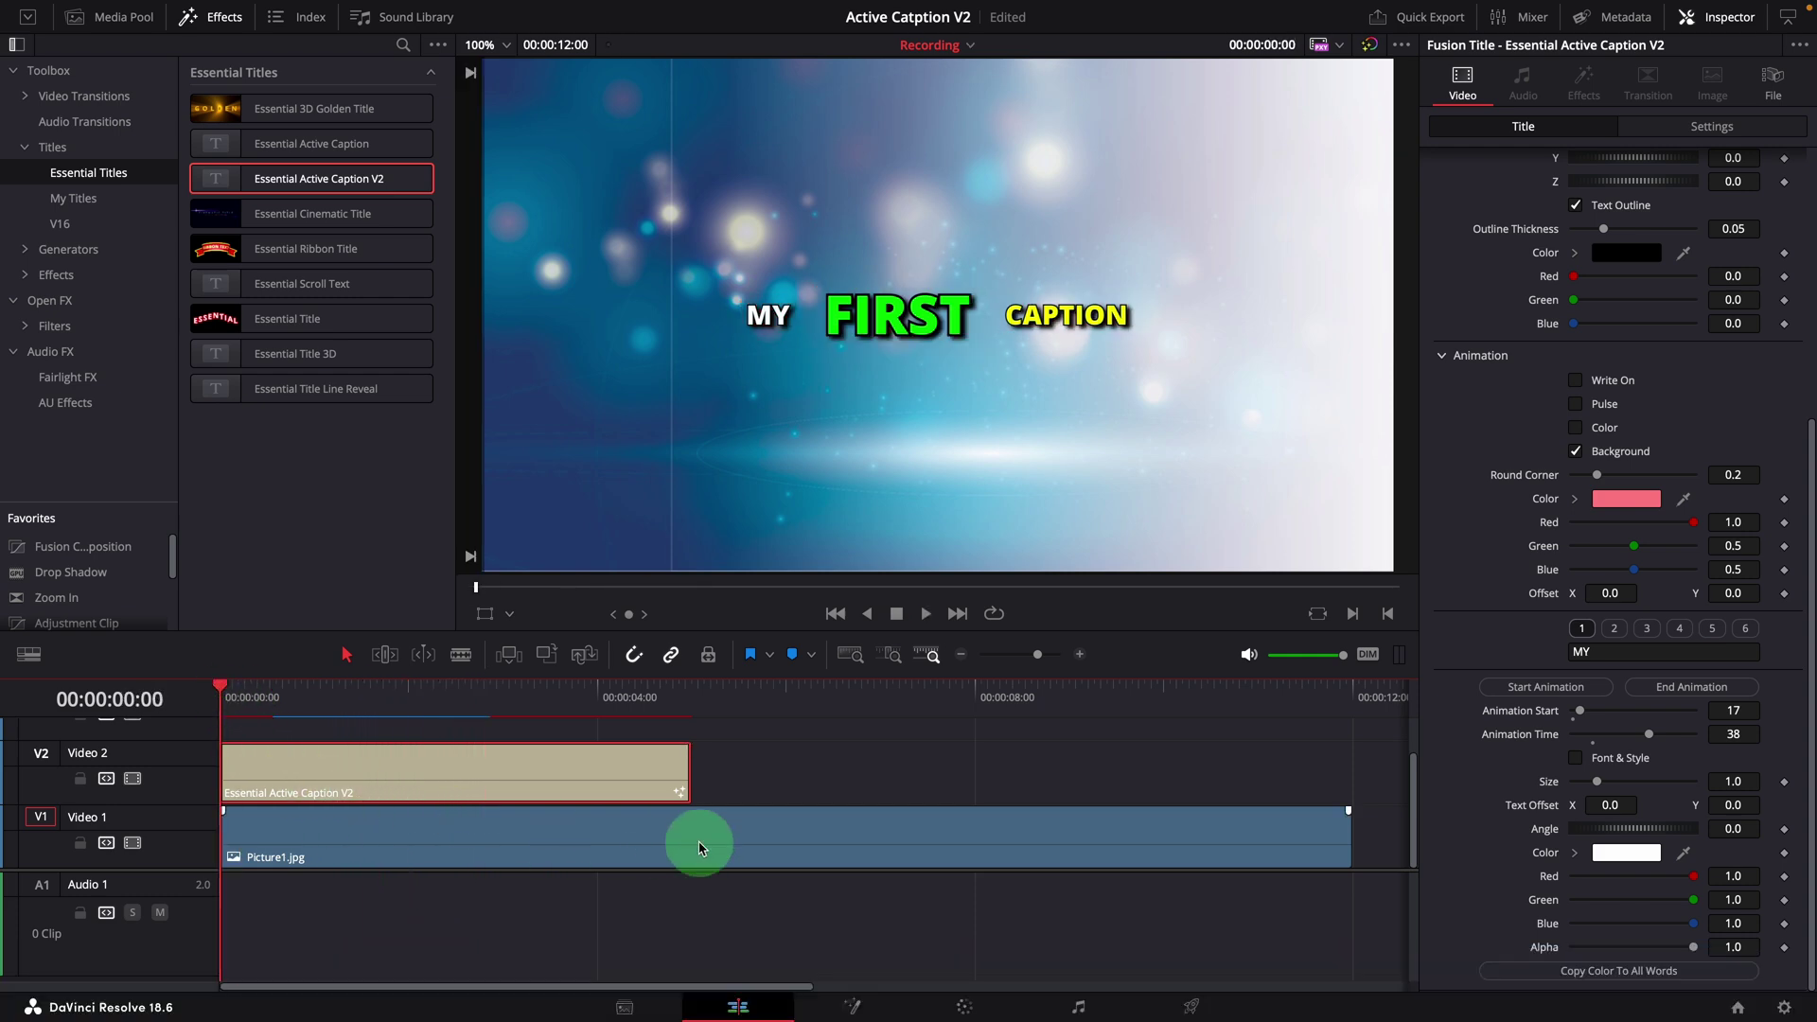
{"action": "key", "text": "space"}
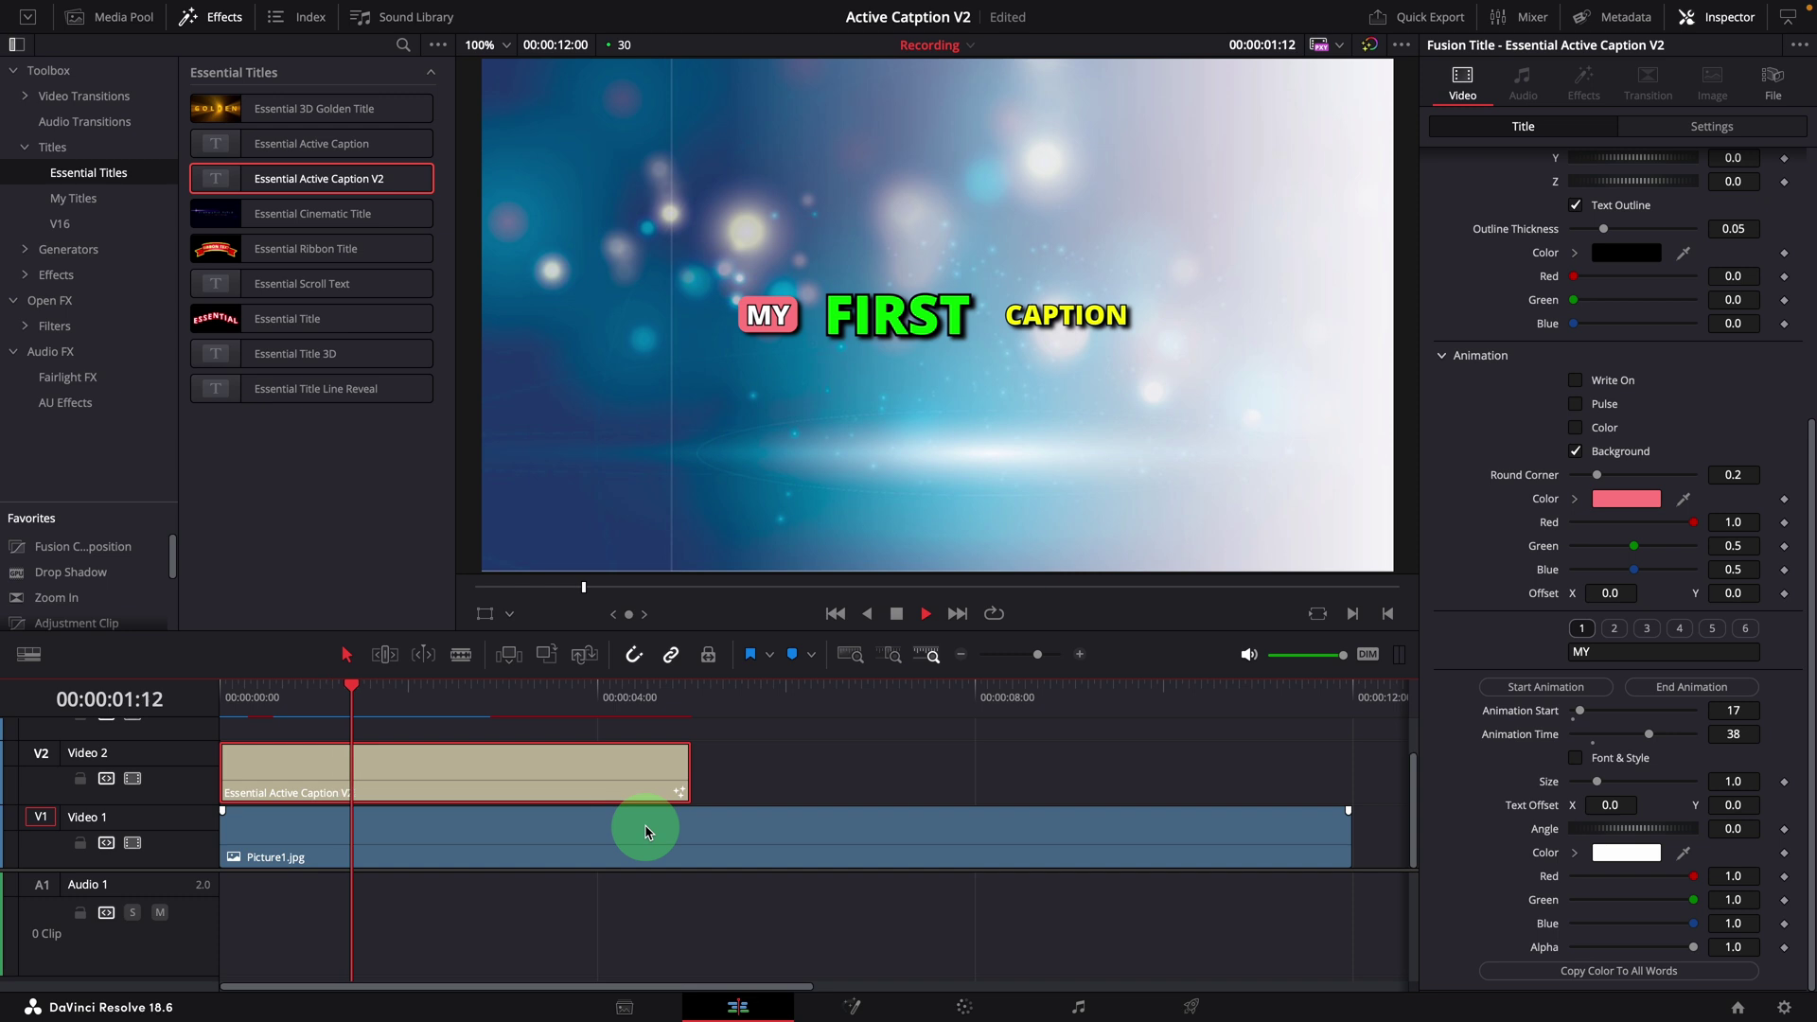
{"action": "key", "text": "space"}
{"action": "left_click", "coordinate": [385, 778]}
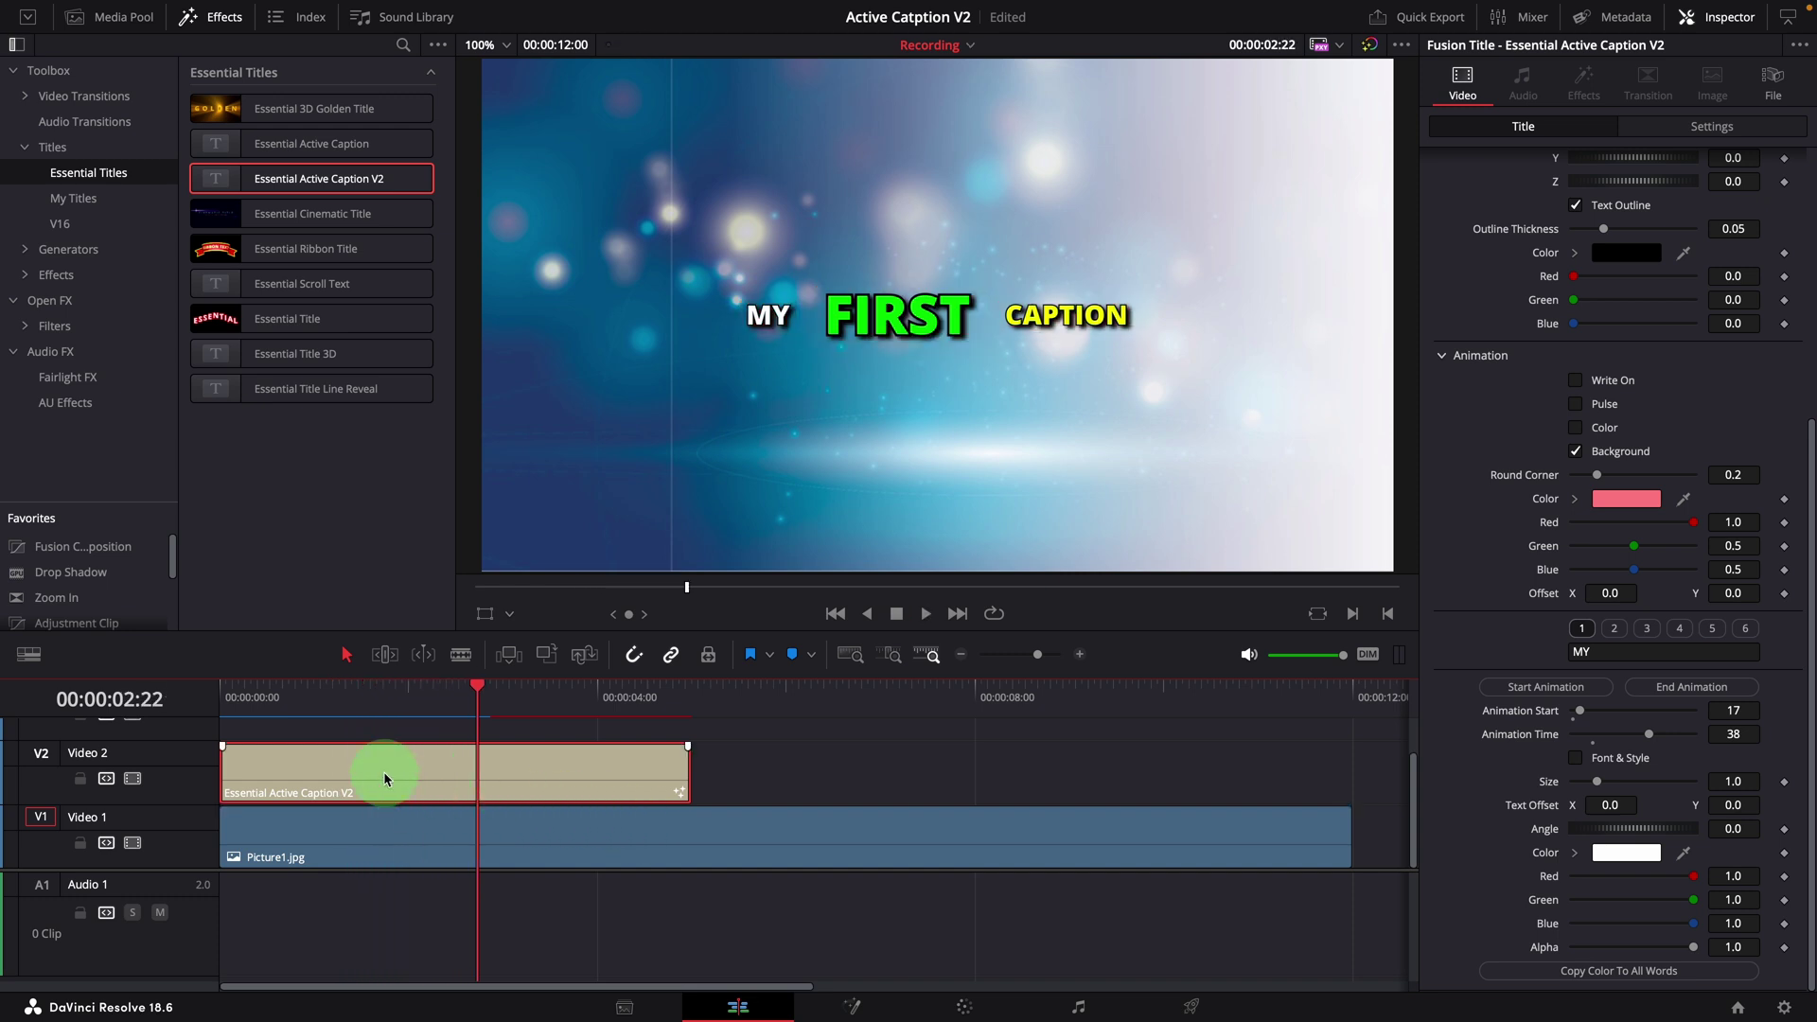
{"action": "left_click", "coordinate": [783, 830]}
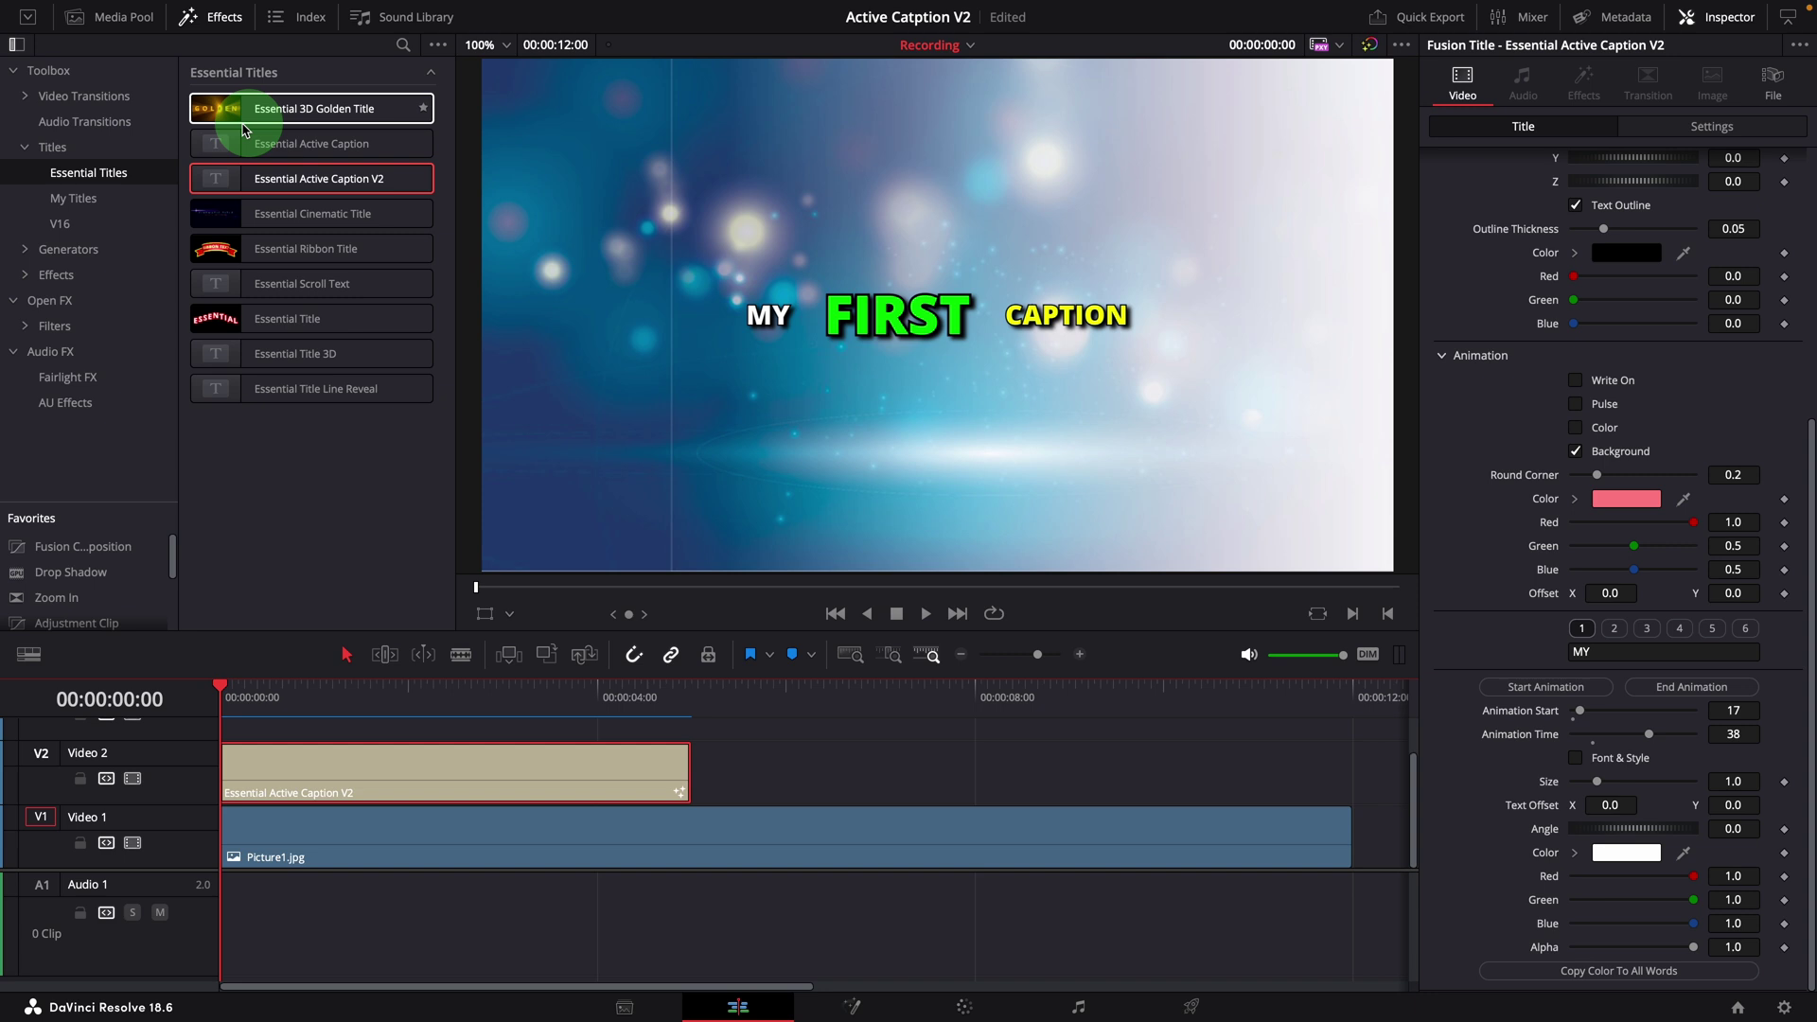
Place an original Essential Active Caption clip further along Video 2 and select it
{"action": "left_click_drag", "start_coordinate": [304, 149], "coordinate": [1073, 811]}
{"action": "left_click", "coordinate": [990, 792]}
{"action": "left_click", "coordinate": [1014, 698]}
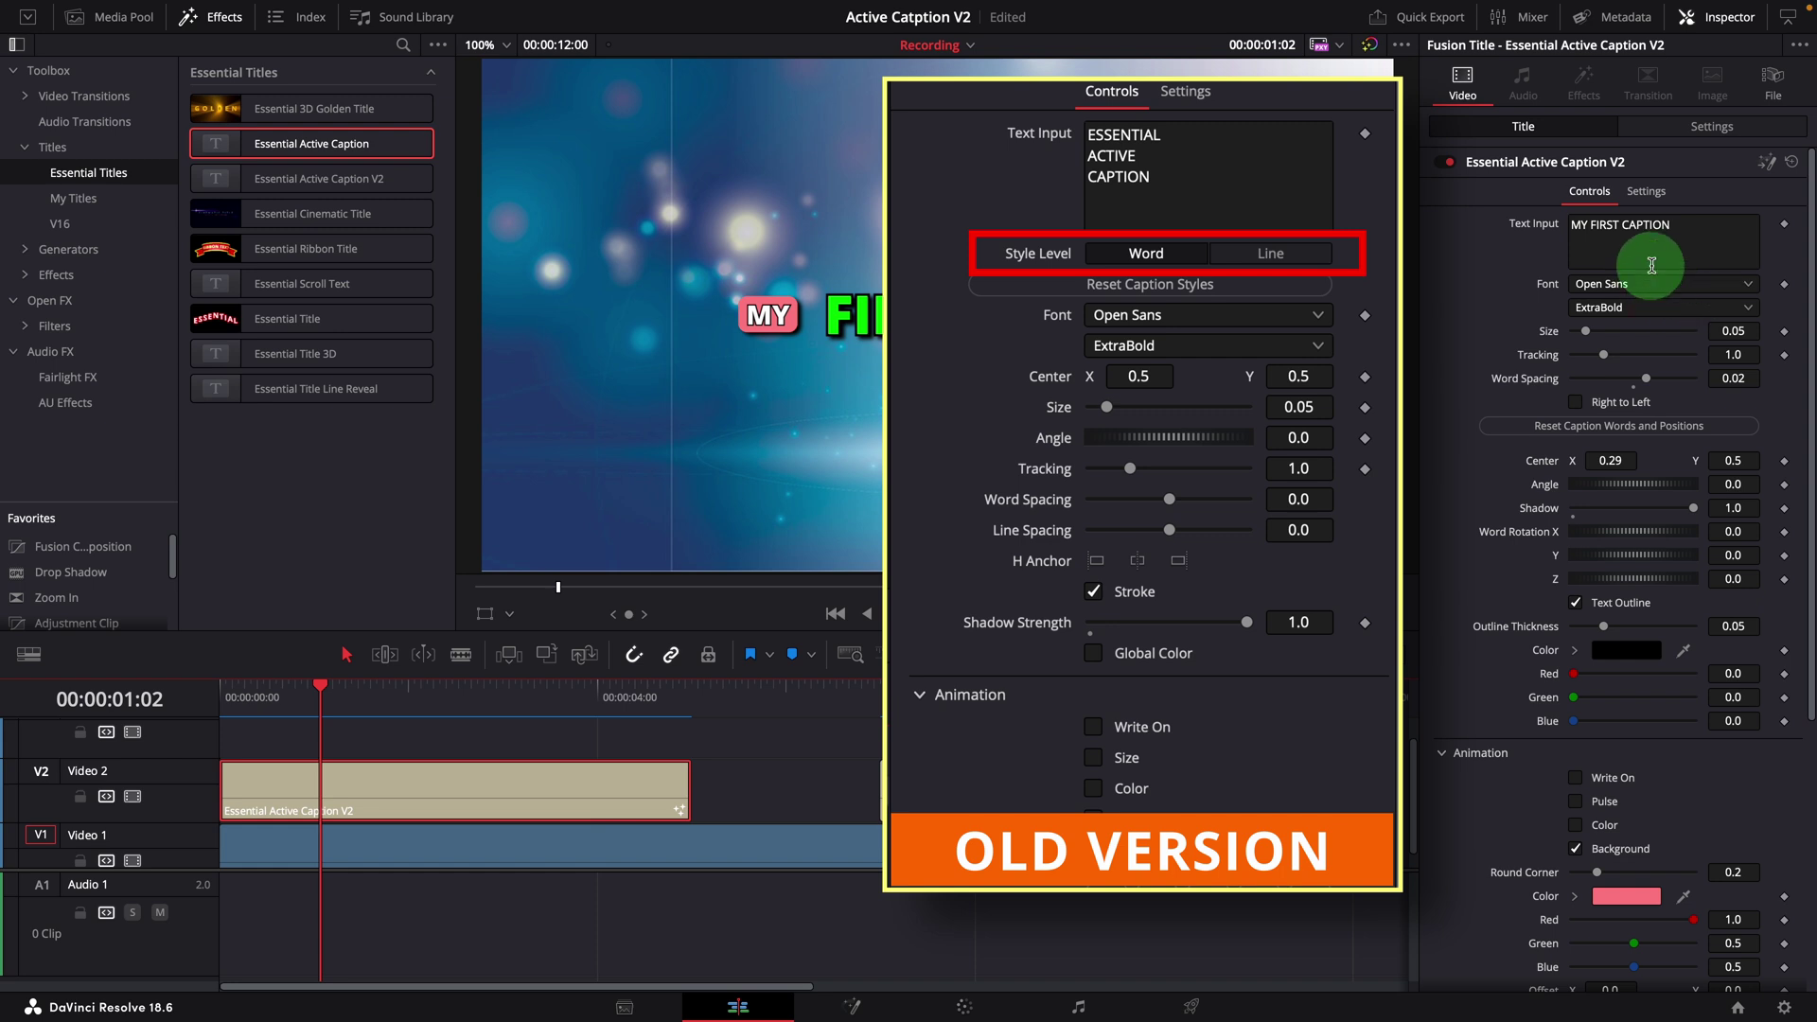
Add a NEW VERSION line to the V2 caption text, rebuild its words, then select that line
{"action": "left_click", "coordinate": [1699, 244]}
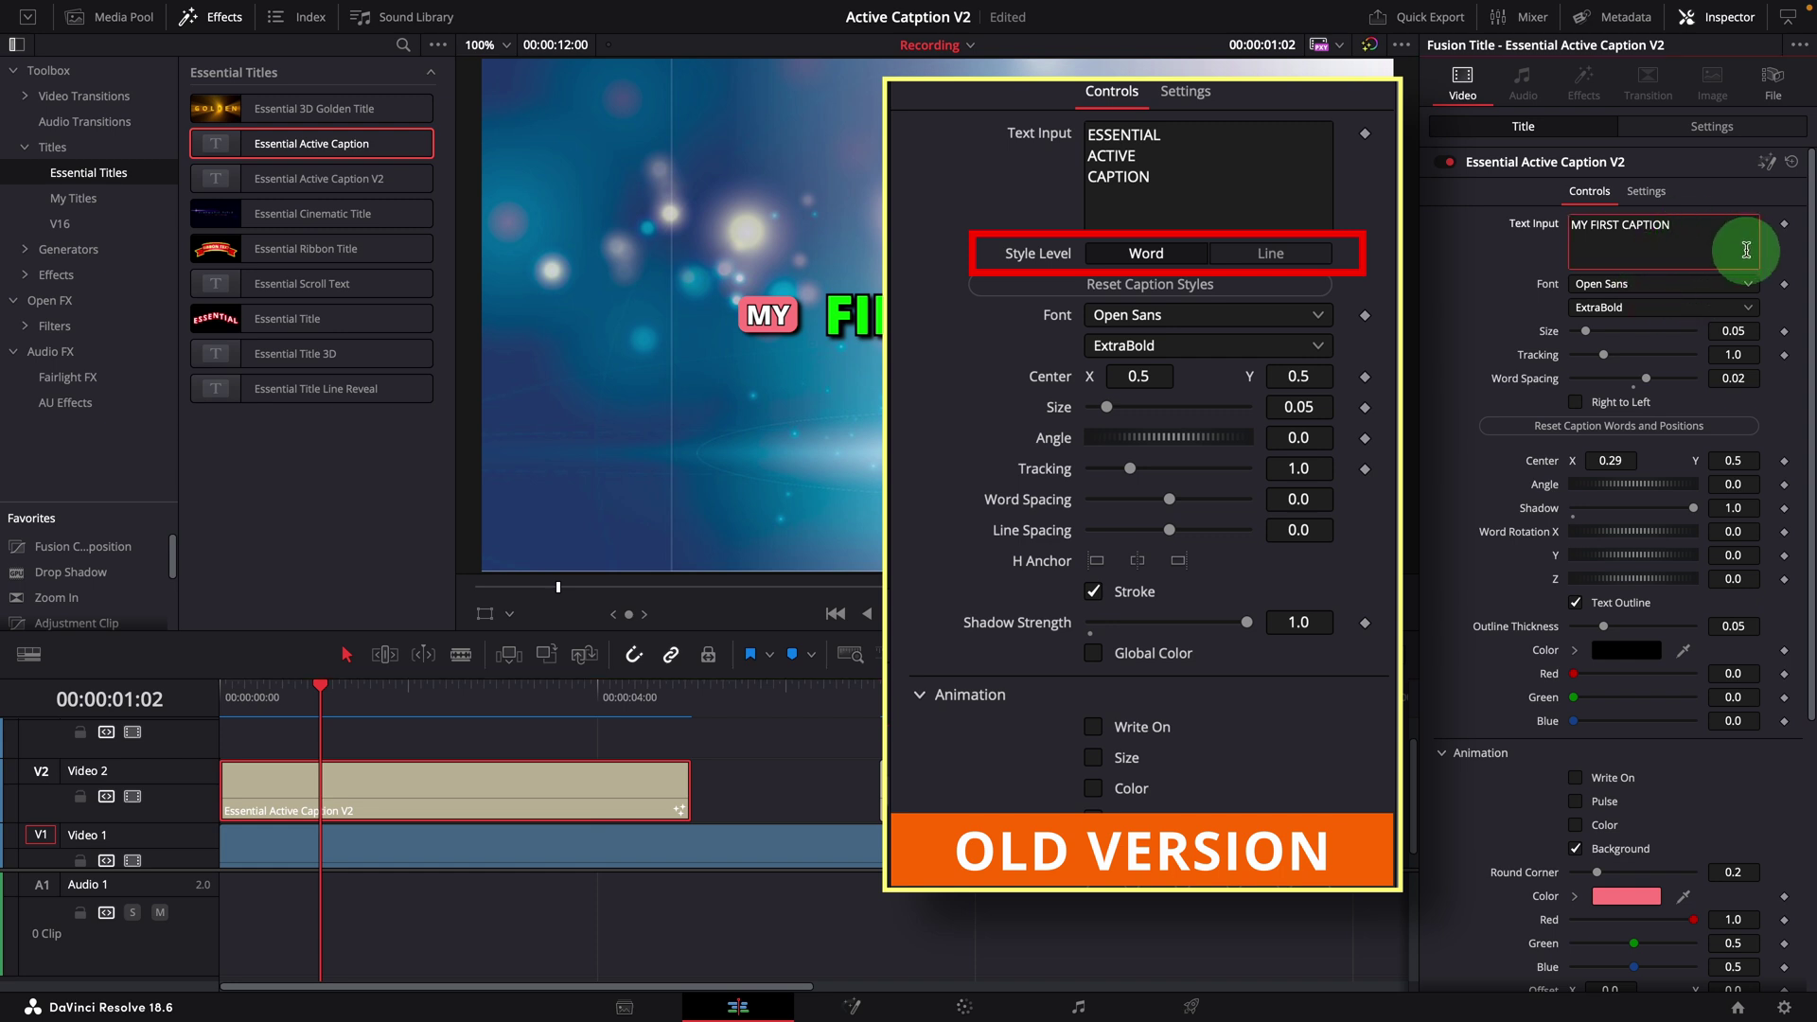
{"action": "type", "text": "NEW"}
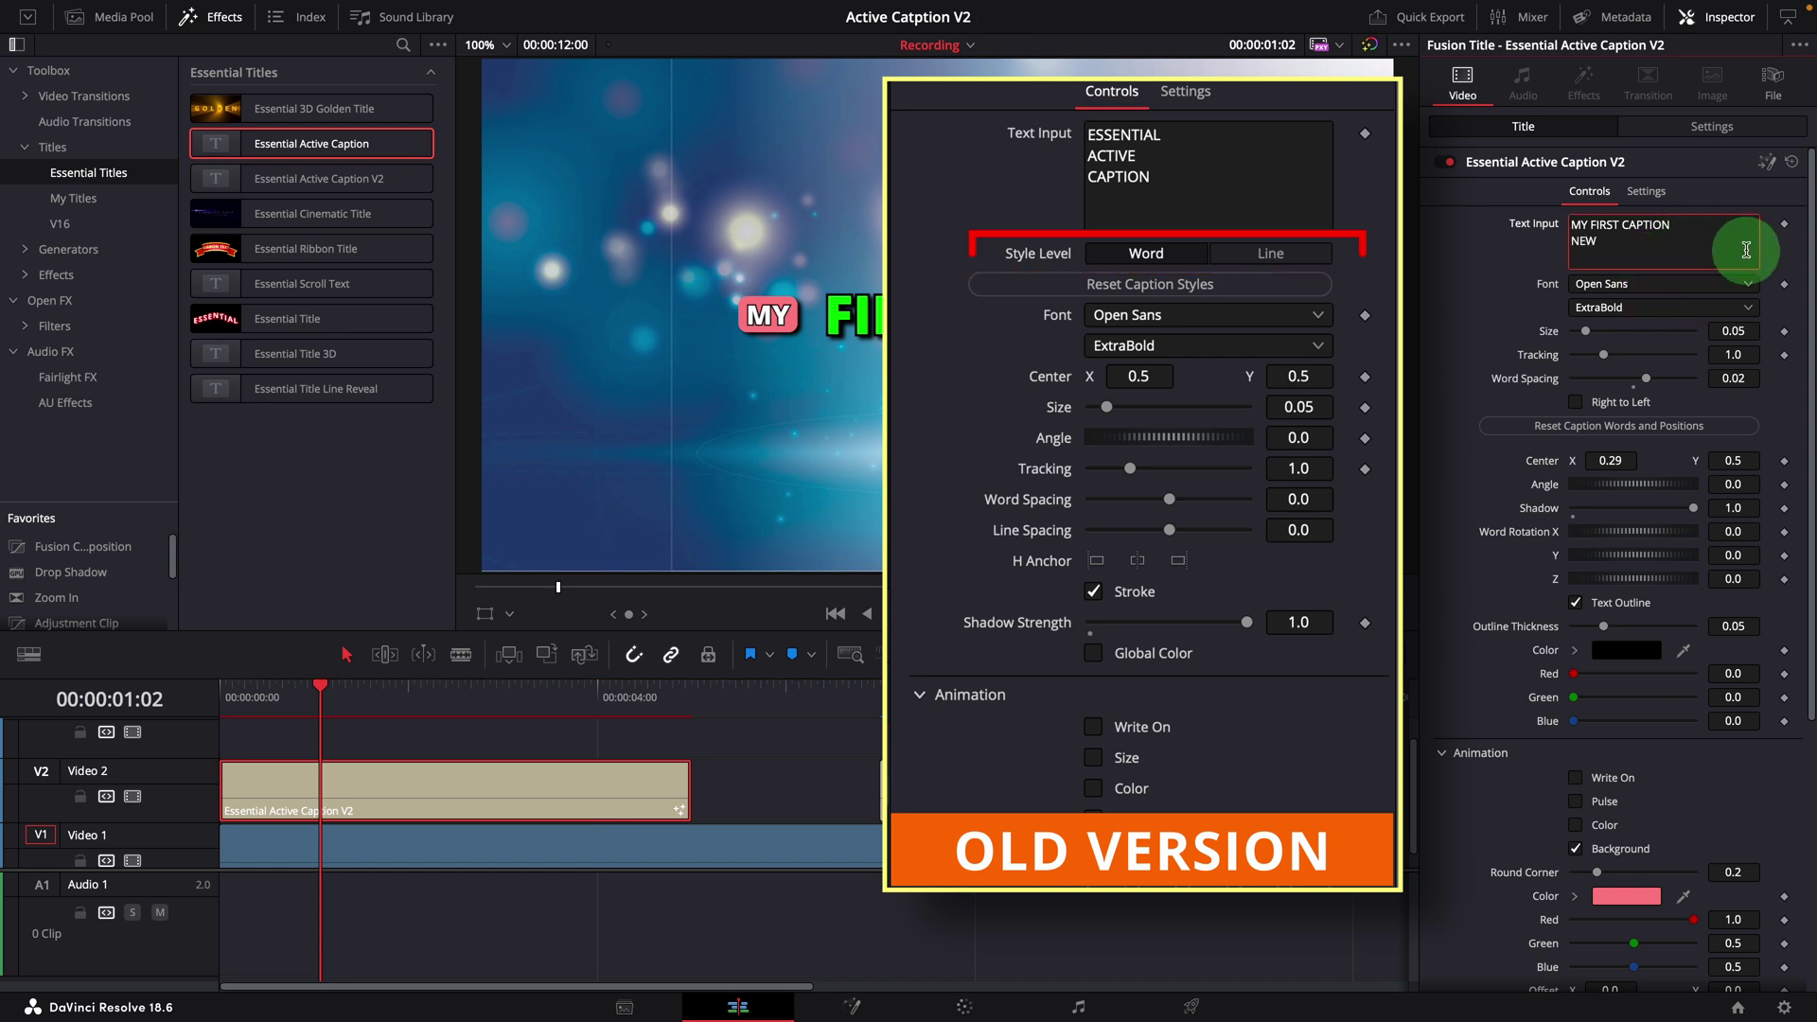
{"action": "type", "text": " VERSION"}
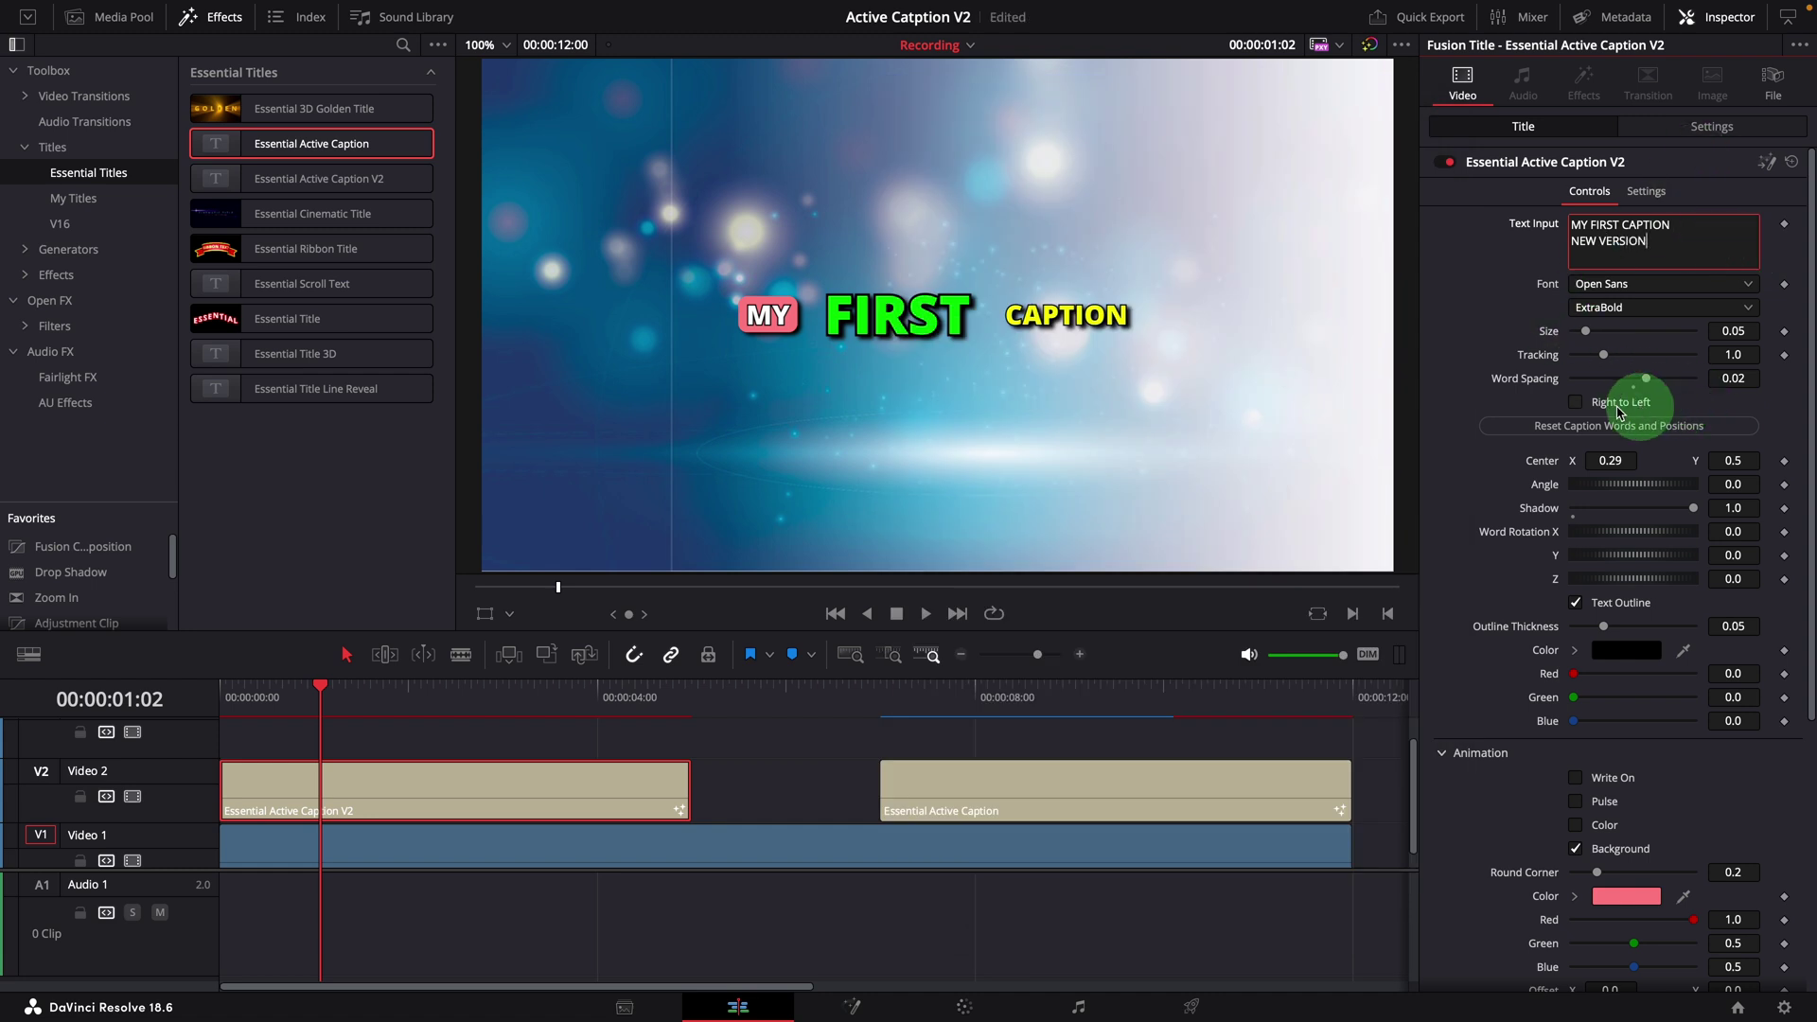
{"action": "left_click", "coordinate": [1632, 430]}
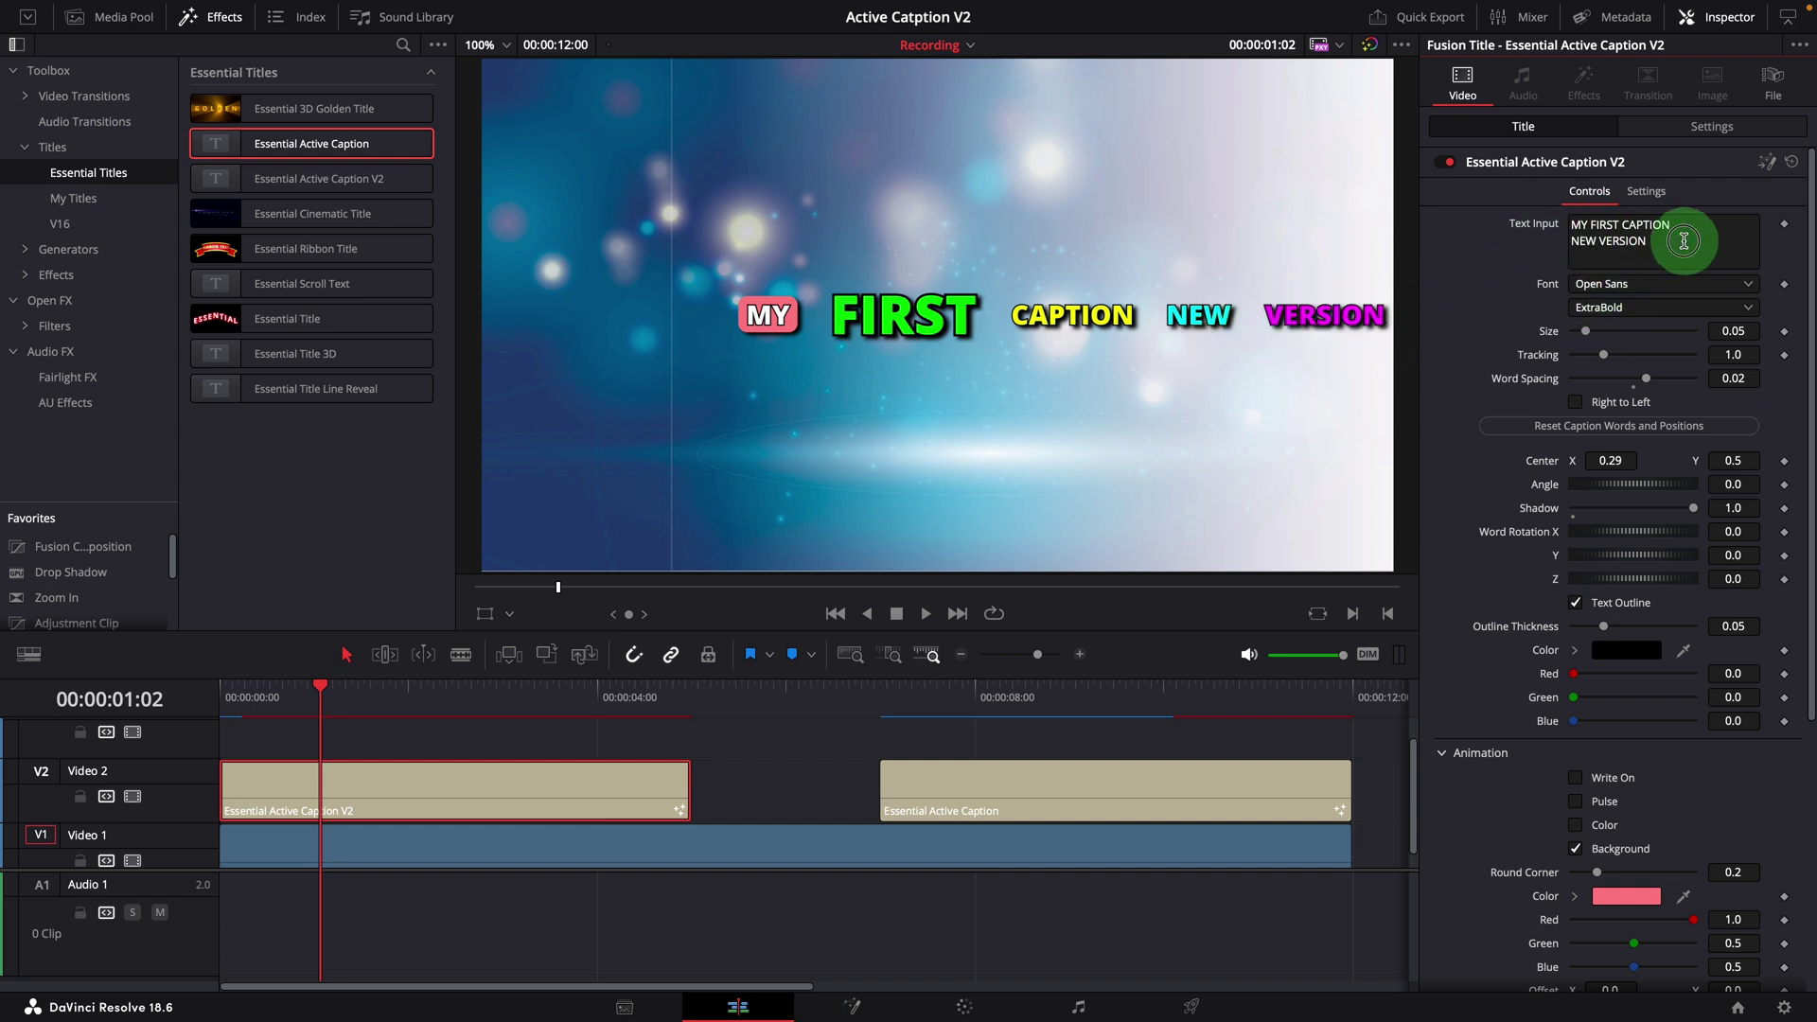
{"action": "left_click_drag", "start_coordinate": [1683, 240], "coordinate": [1505, 249]}
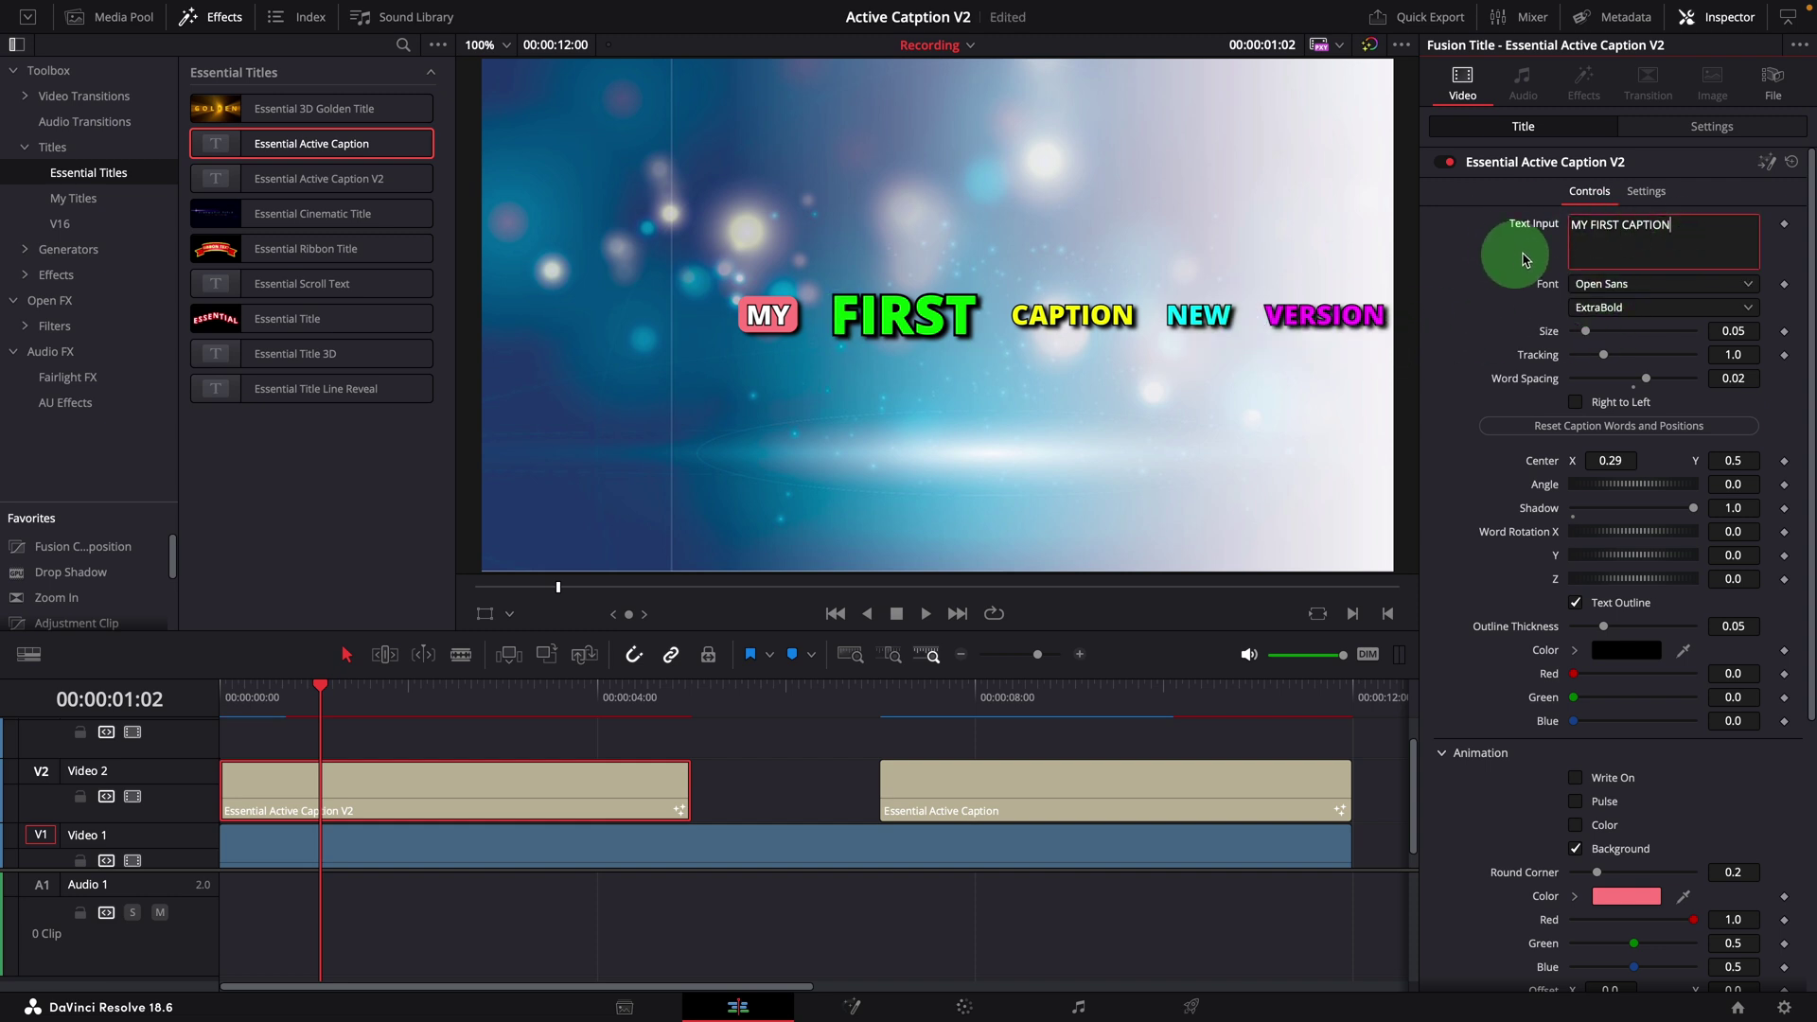
Restore the text to MY FIRST CAPTION with right-to-left word order, checking word buttons 1-3
{"action": "left_click", "coordinate": [1645, 437]}
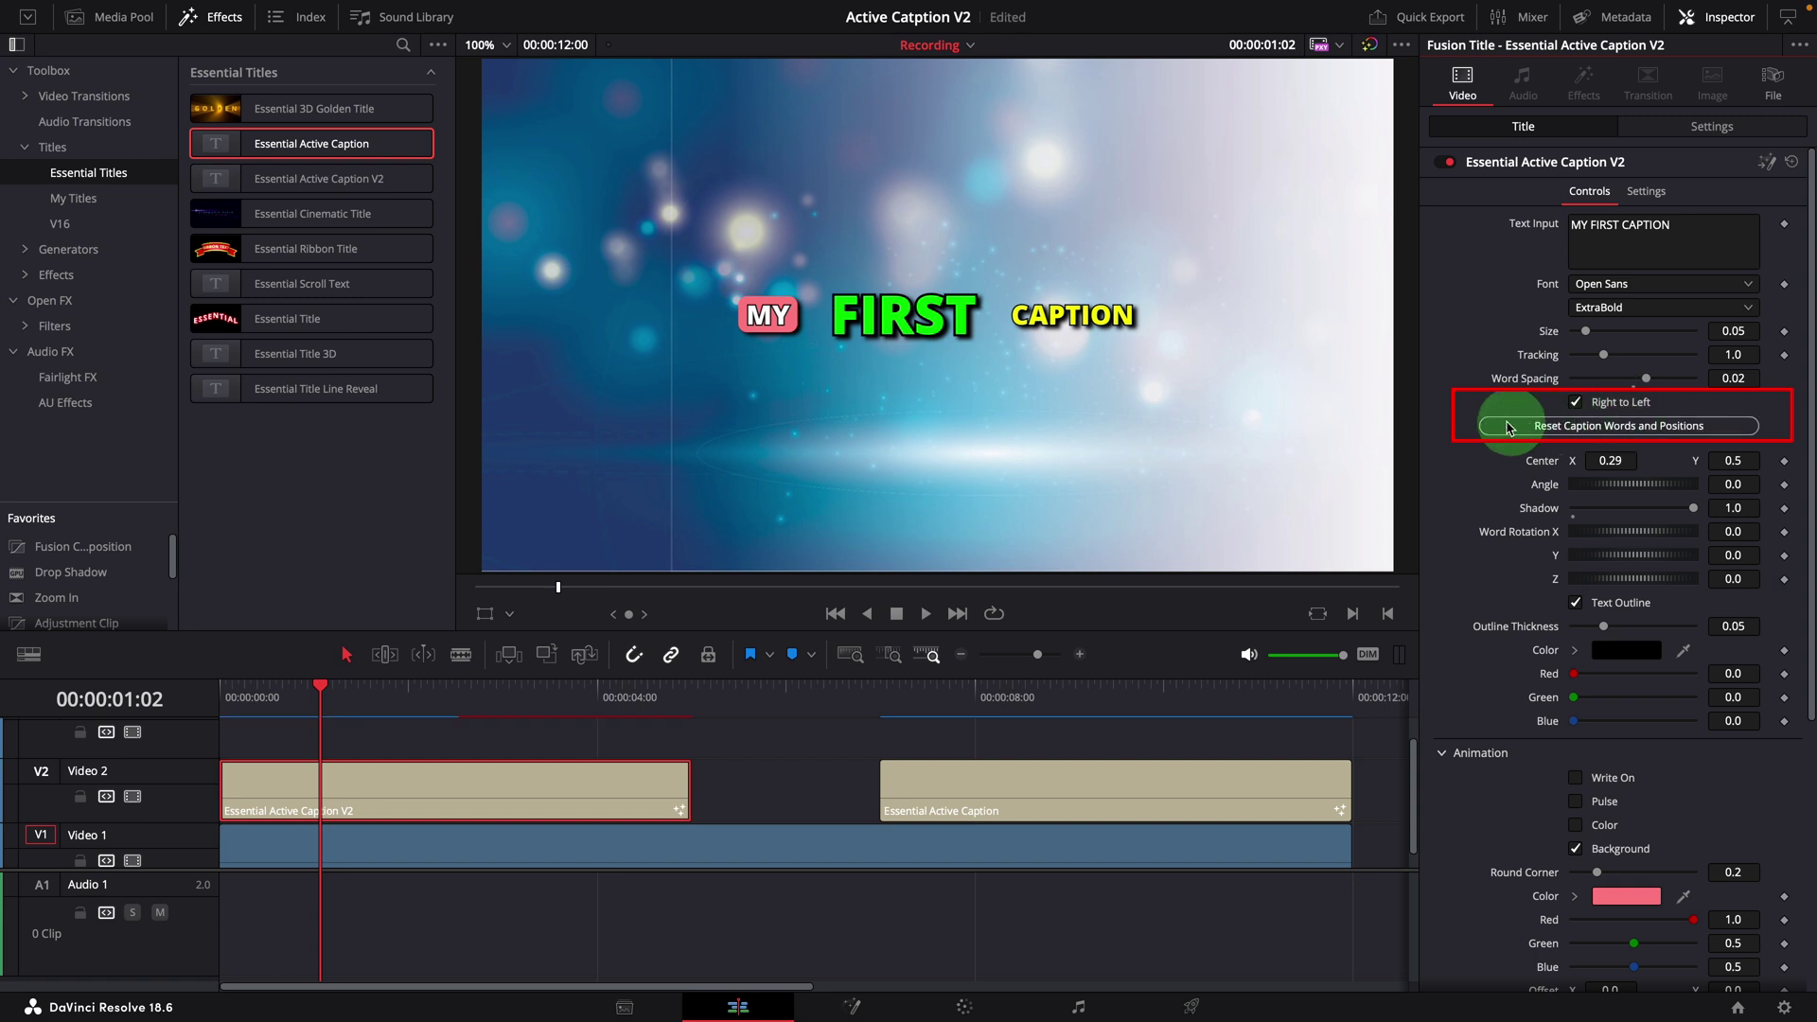
{"action": "left_click", "coordinate": [1669, 430]}
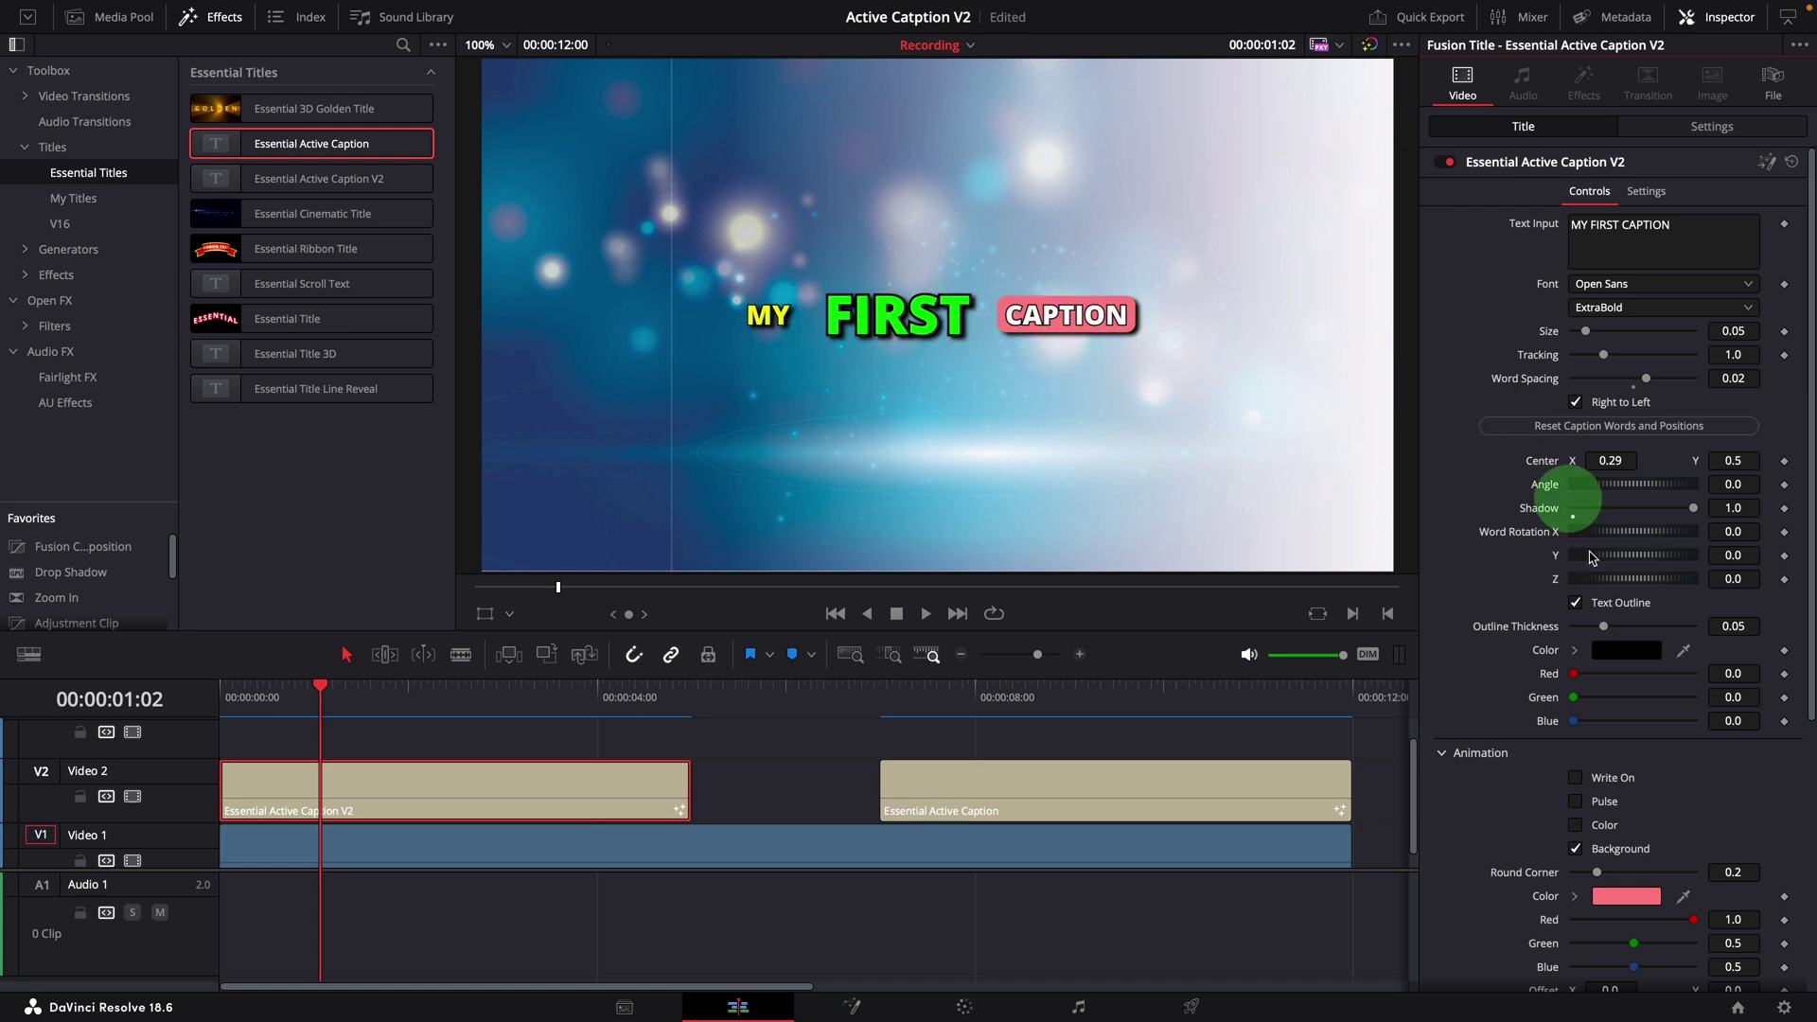
{"action": "scroll", "coordinate": [1689, 781], "scroll_direction": "down", "scroll_amount": 5}
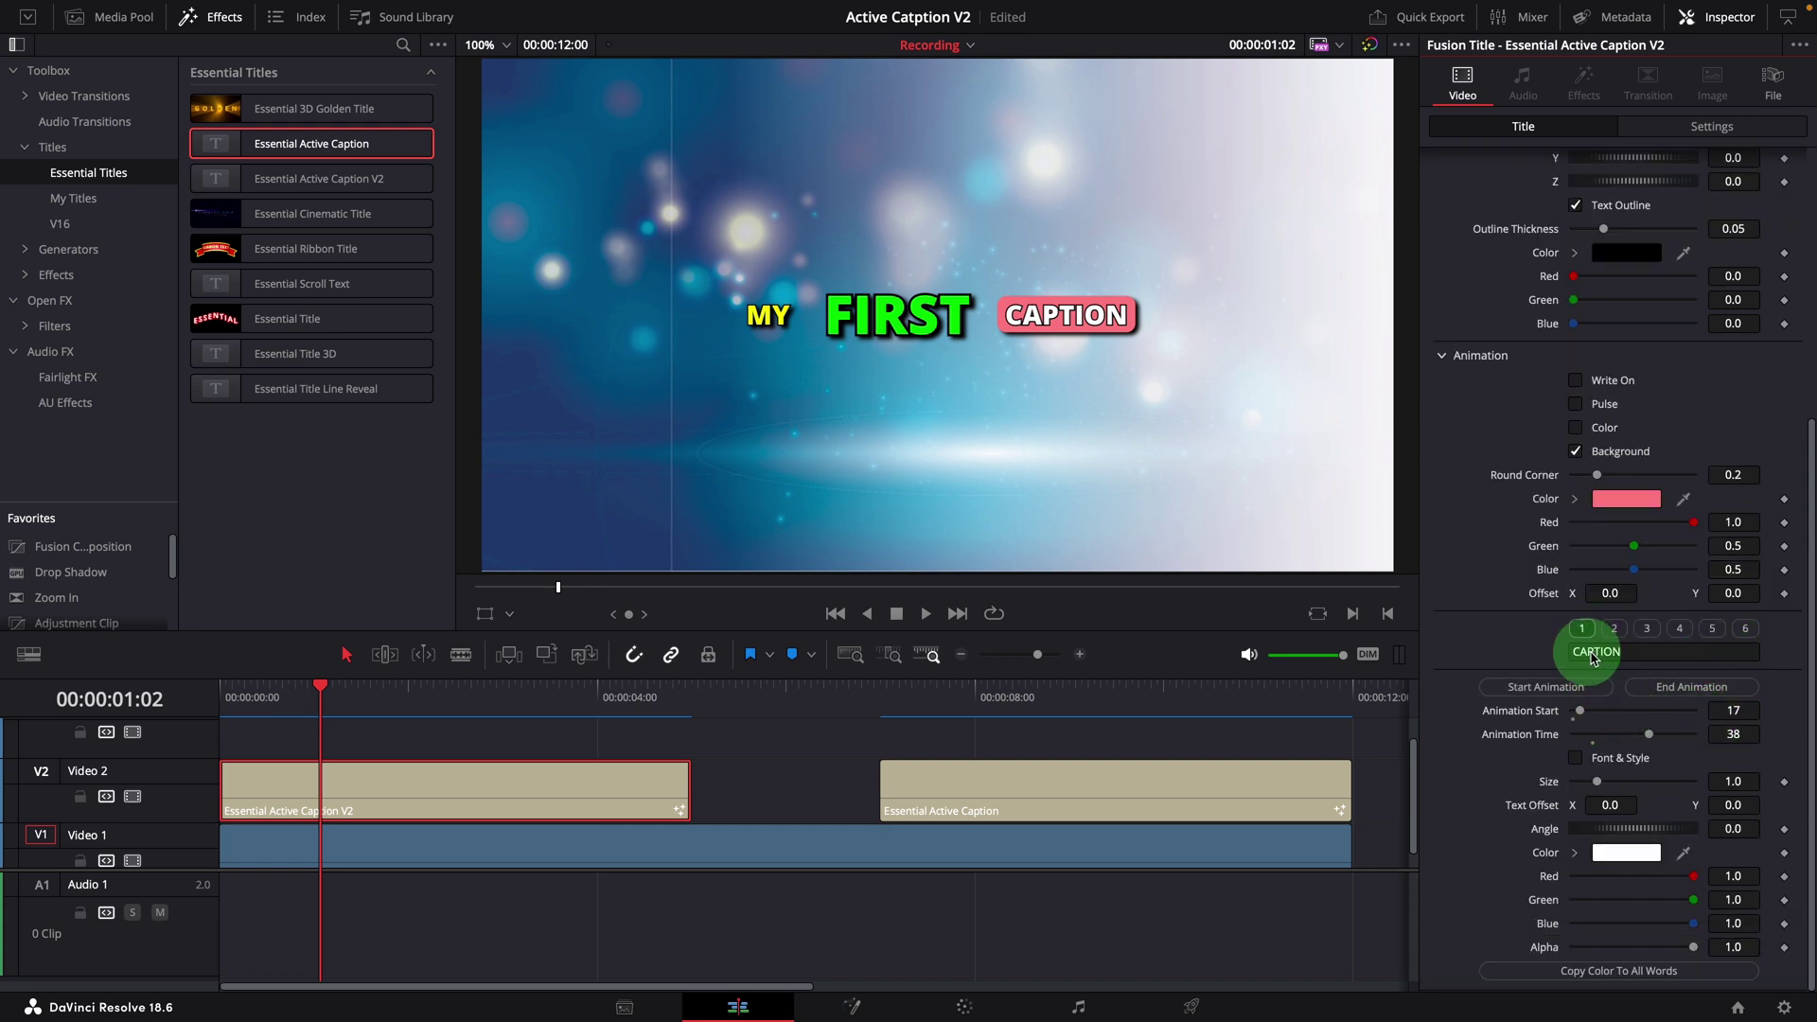
{"action": "left_click", "coordinate": [1615, 630]}
{"action": "left_click", "coordinate": [1647, 628]}
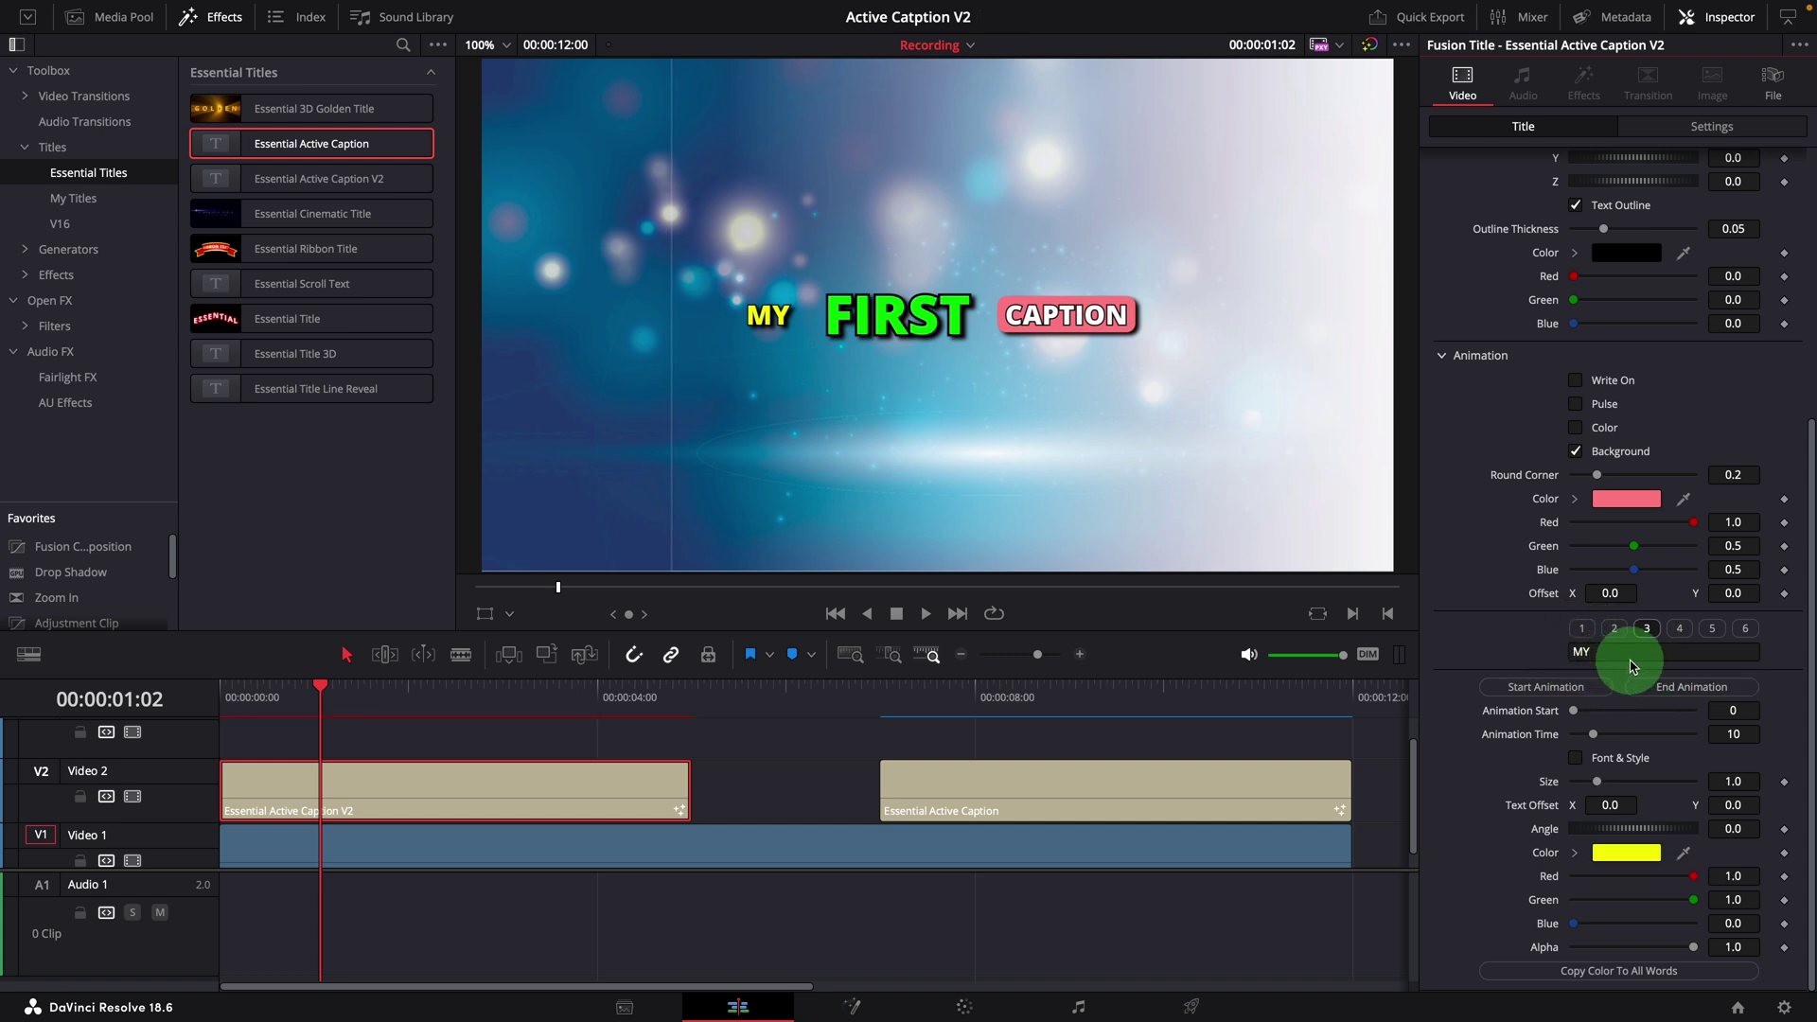
{"action": "left_click", "coordinate": [1581, 628]}
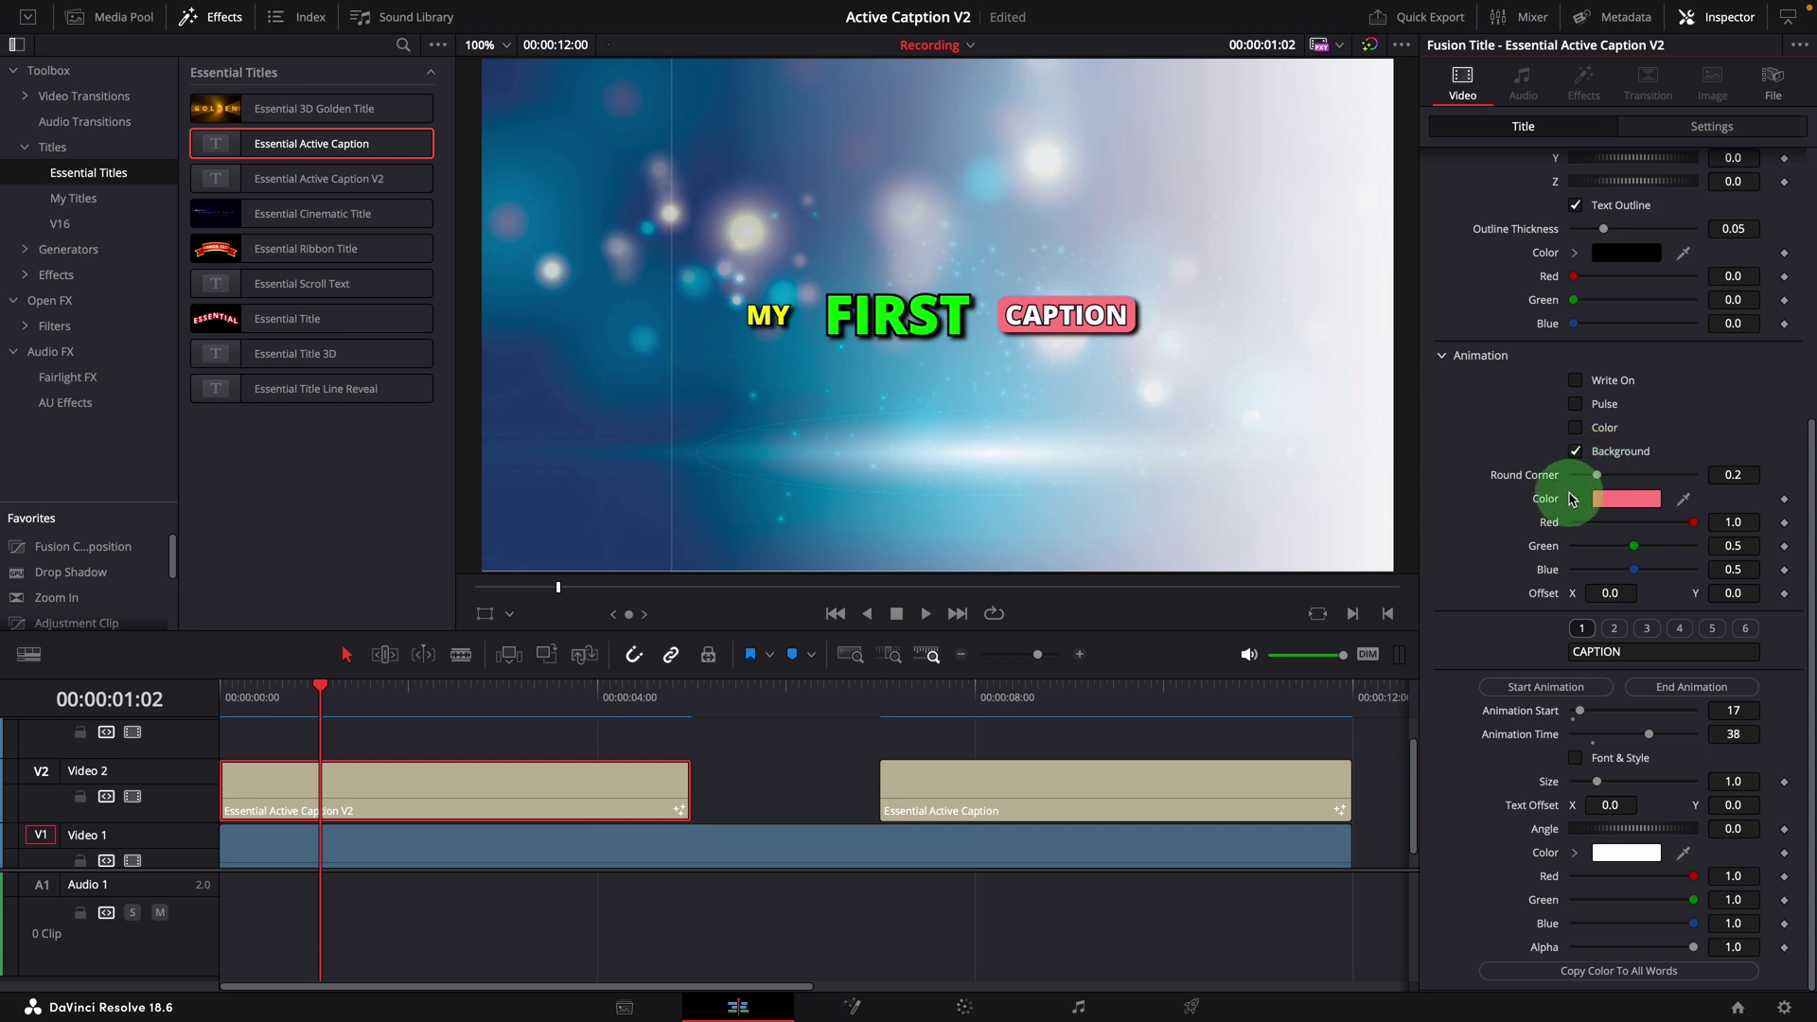
Play back from the timeline start to see CAPTION highlighted first
{"action": "left_click_drag", "start_coordinate": [242, 697], "coordinate": [230, 699]}
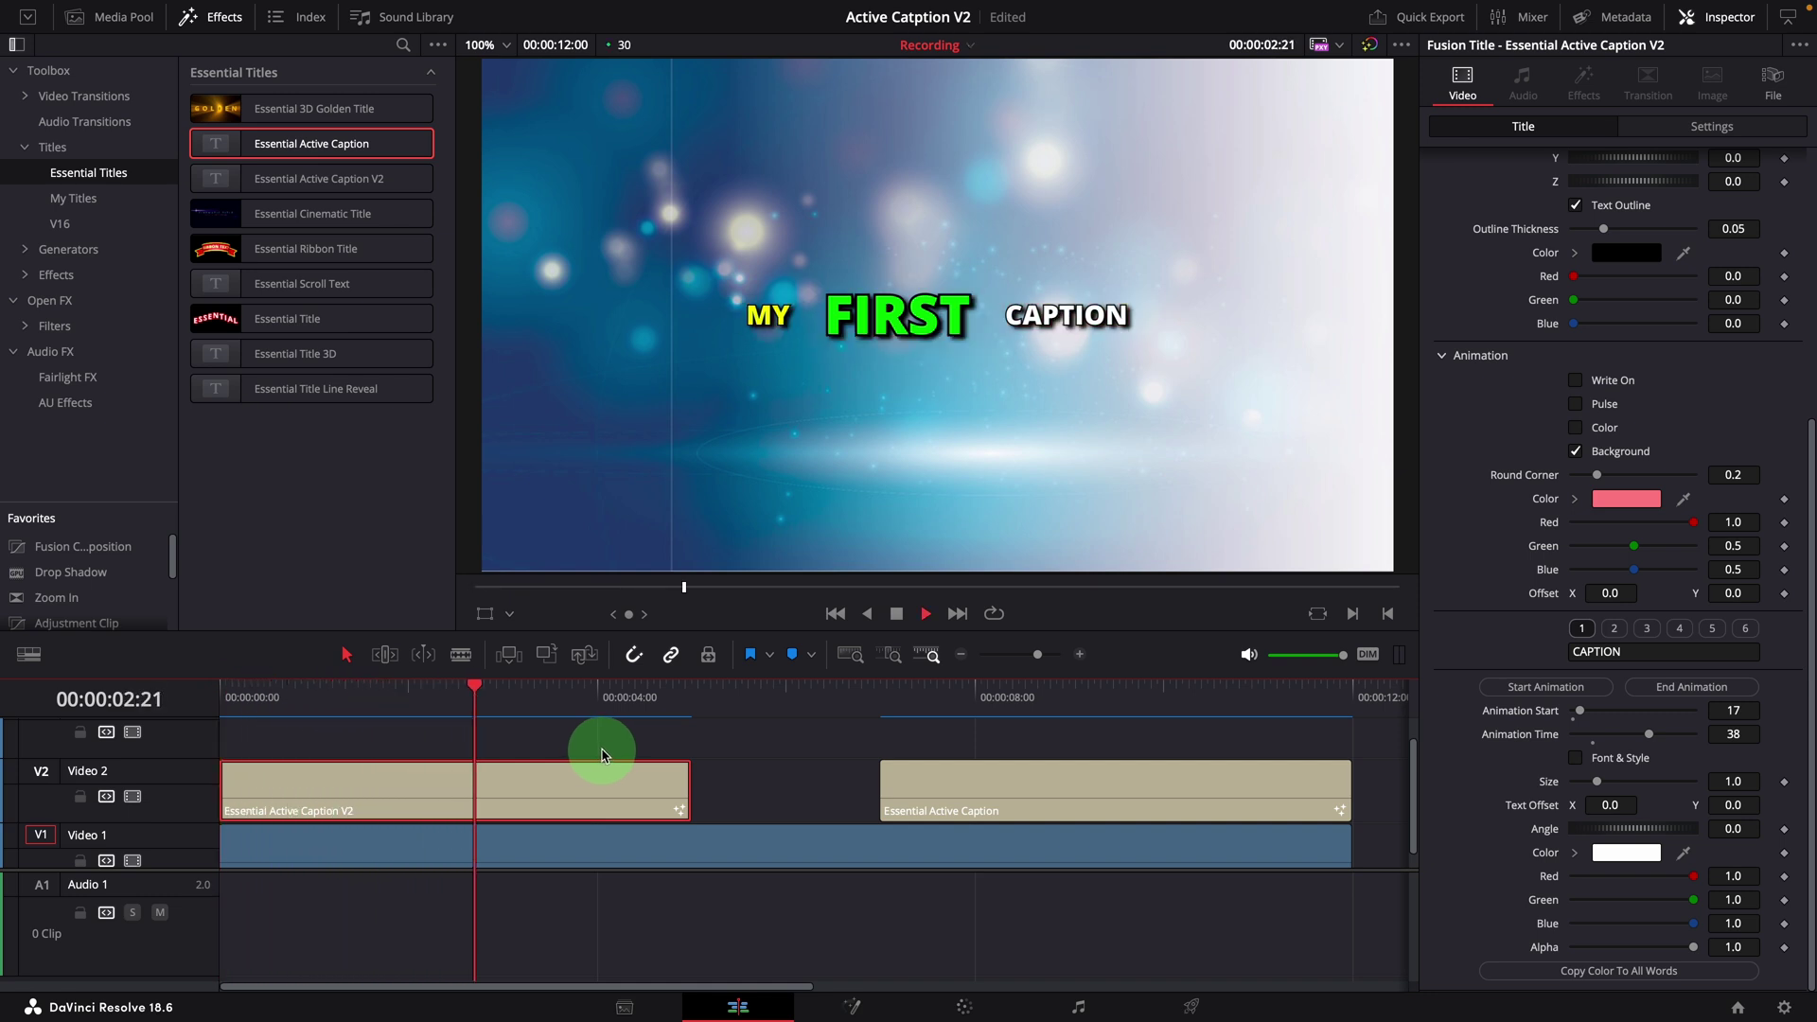
{"action": "left_click_drag", "start_coordinate": [280, 700], "coordinate": [242, 705]}
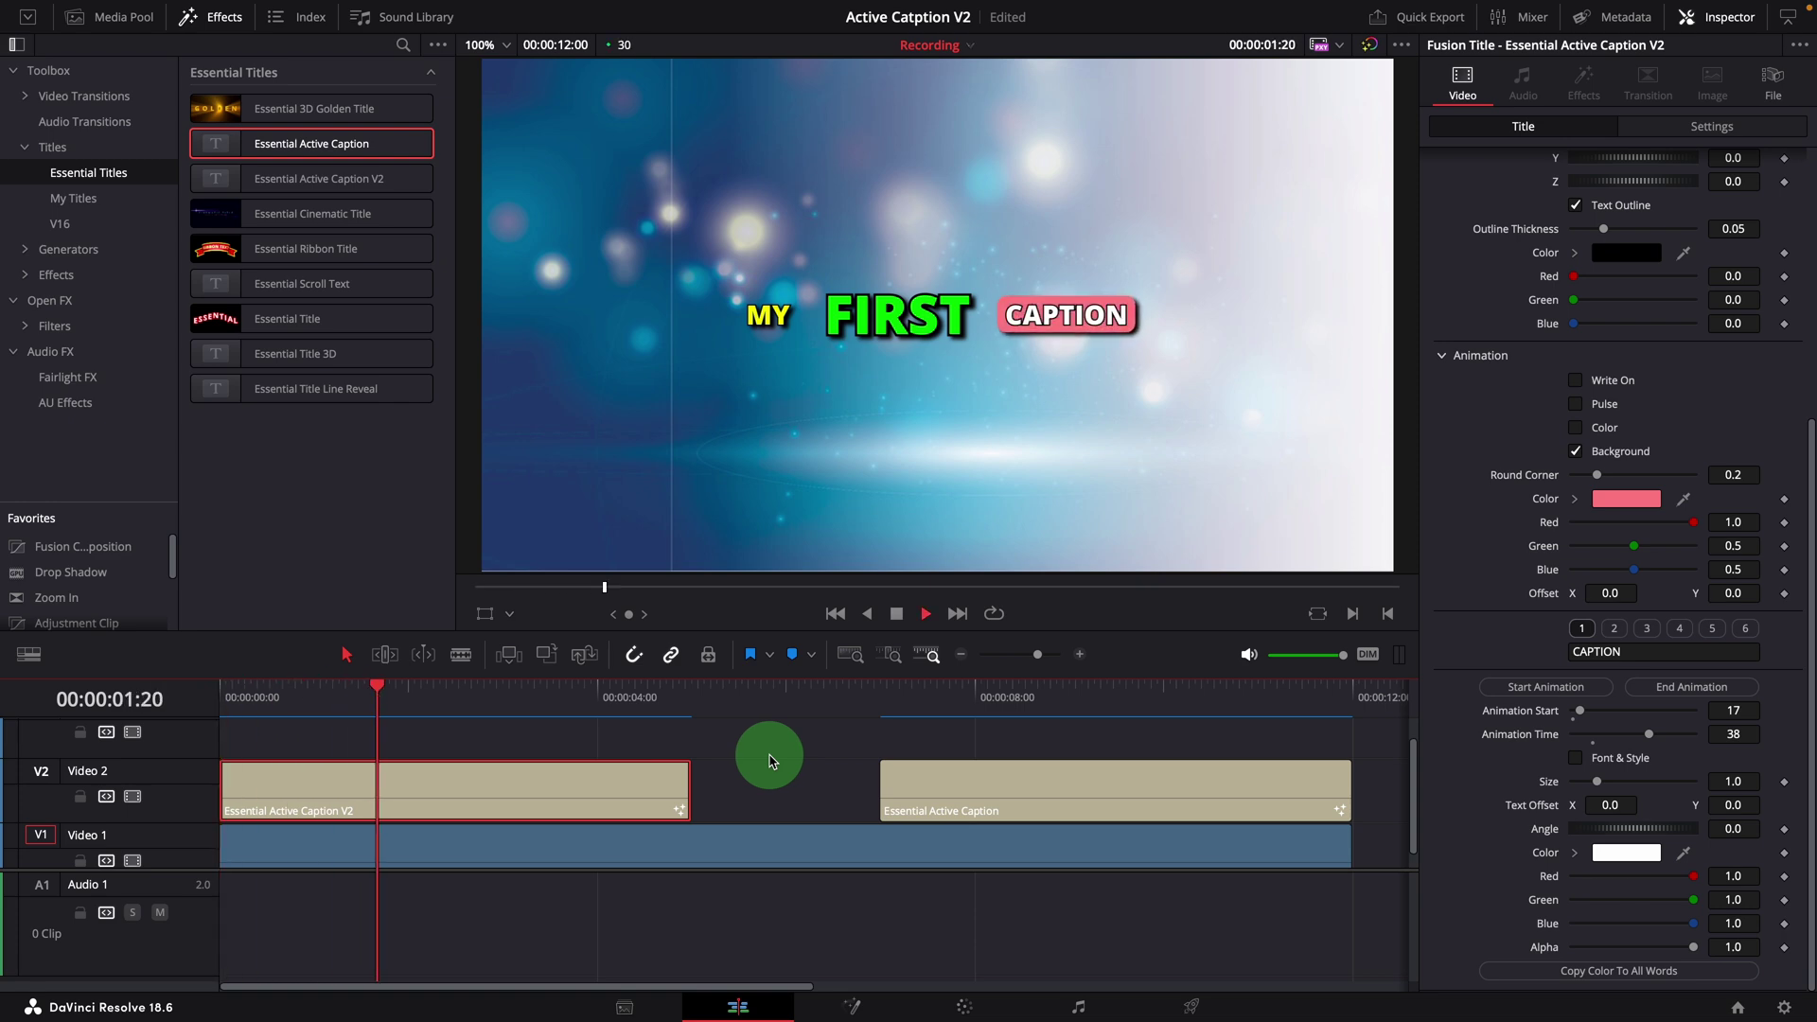
{"action": "key", "text": "space"}
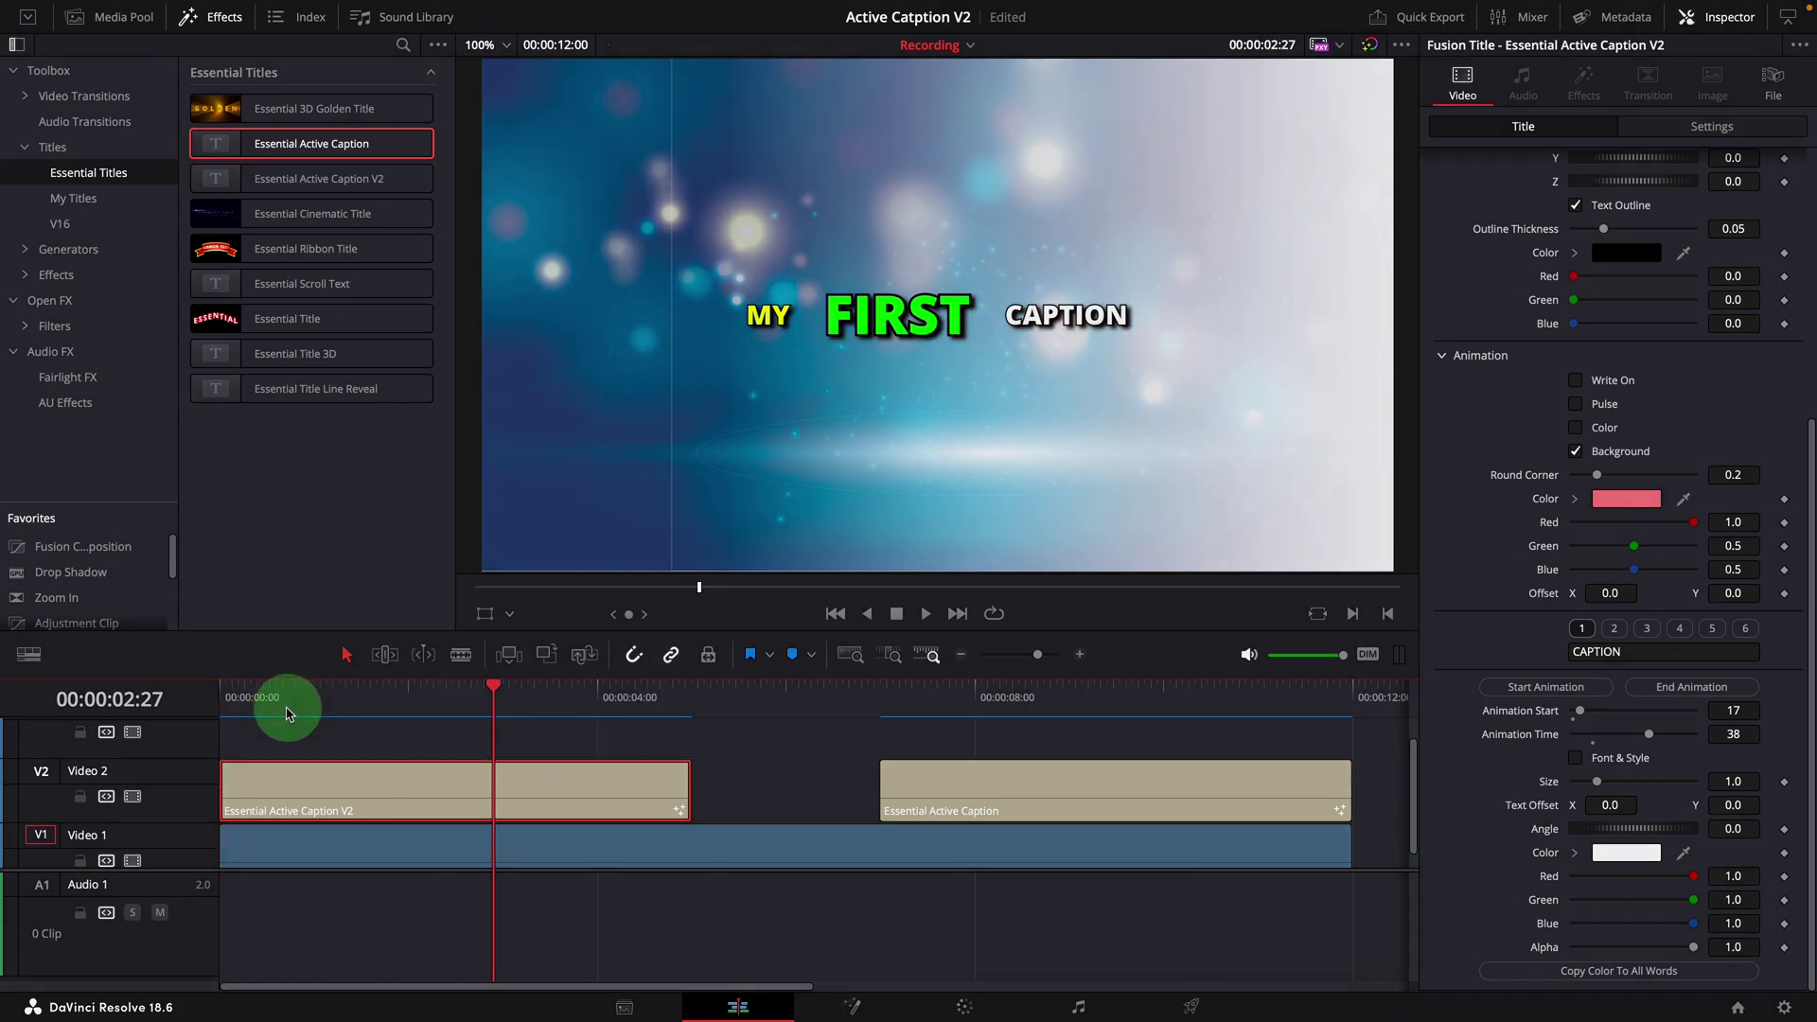
{"action": "left_click", "coordinate": [509, 613]}
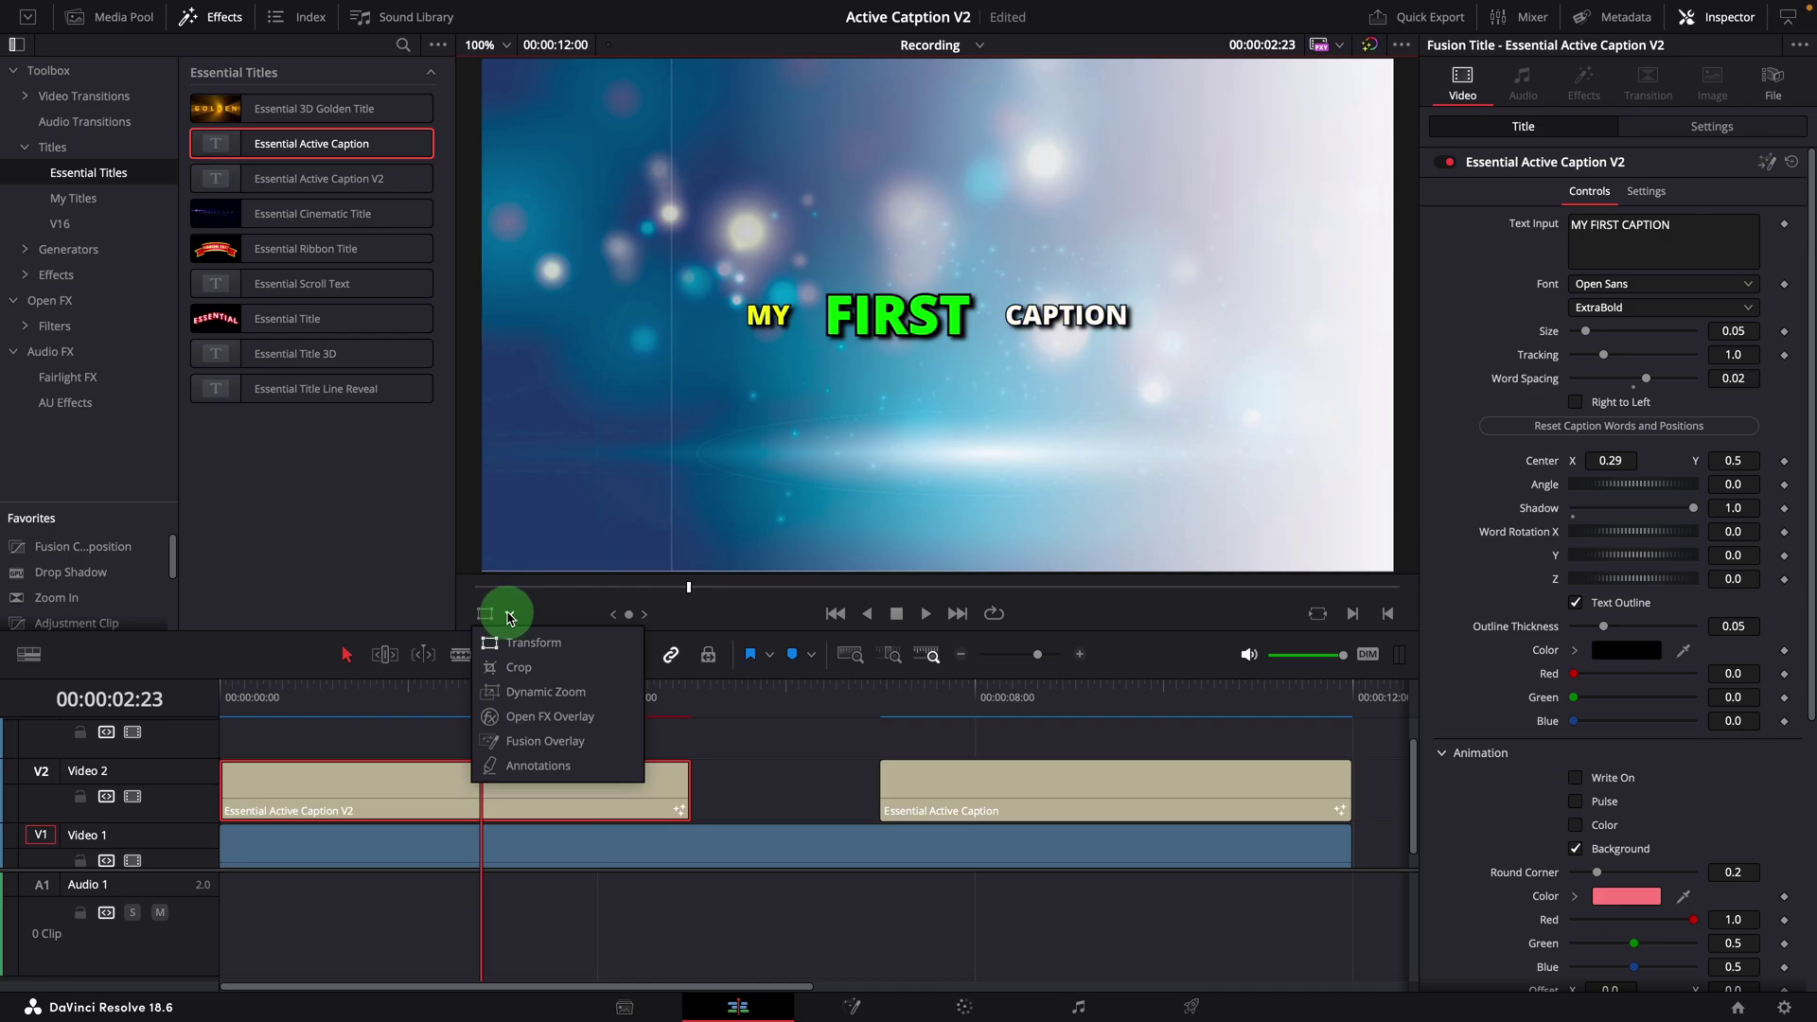
Drag the caption around with Fusion on-screen controls, then settle it at Center X ~0.296, Y 0.5
{"action": "left_click", "coordinate": [558, 744]}
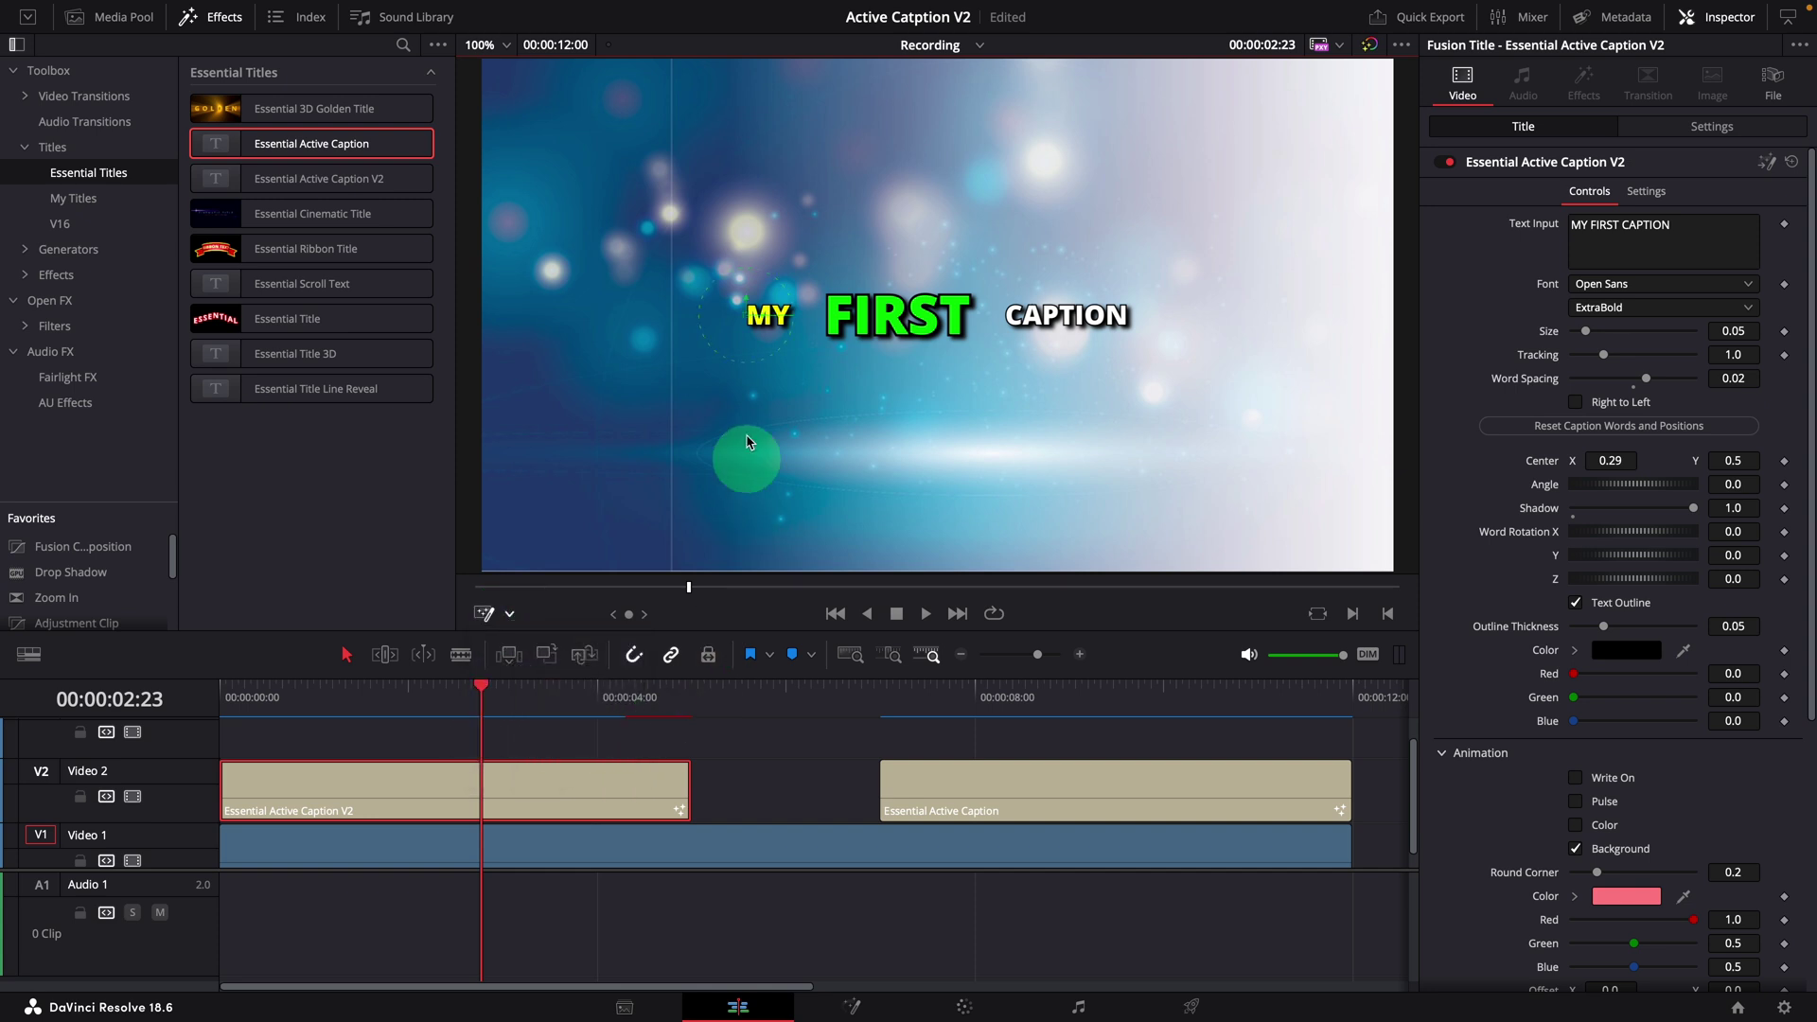
{"action": "left_click_drag", "start_coordinate": [747, 317], "coordinate": [785, 478]}
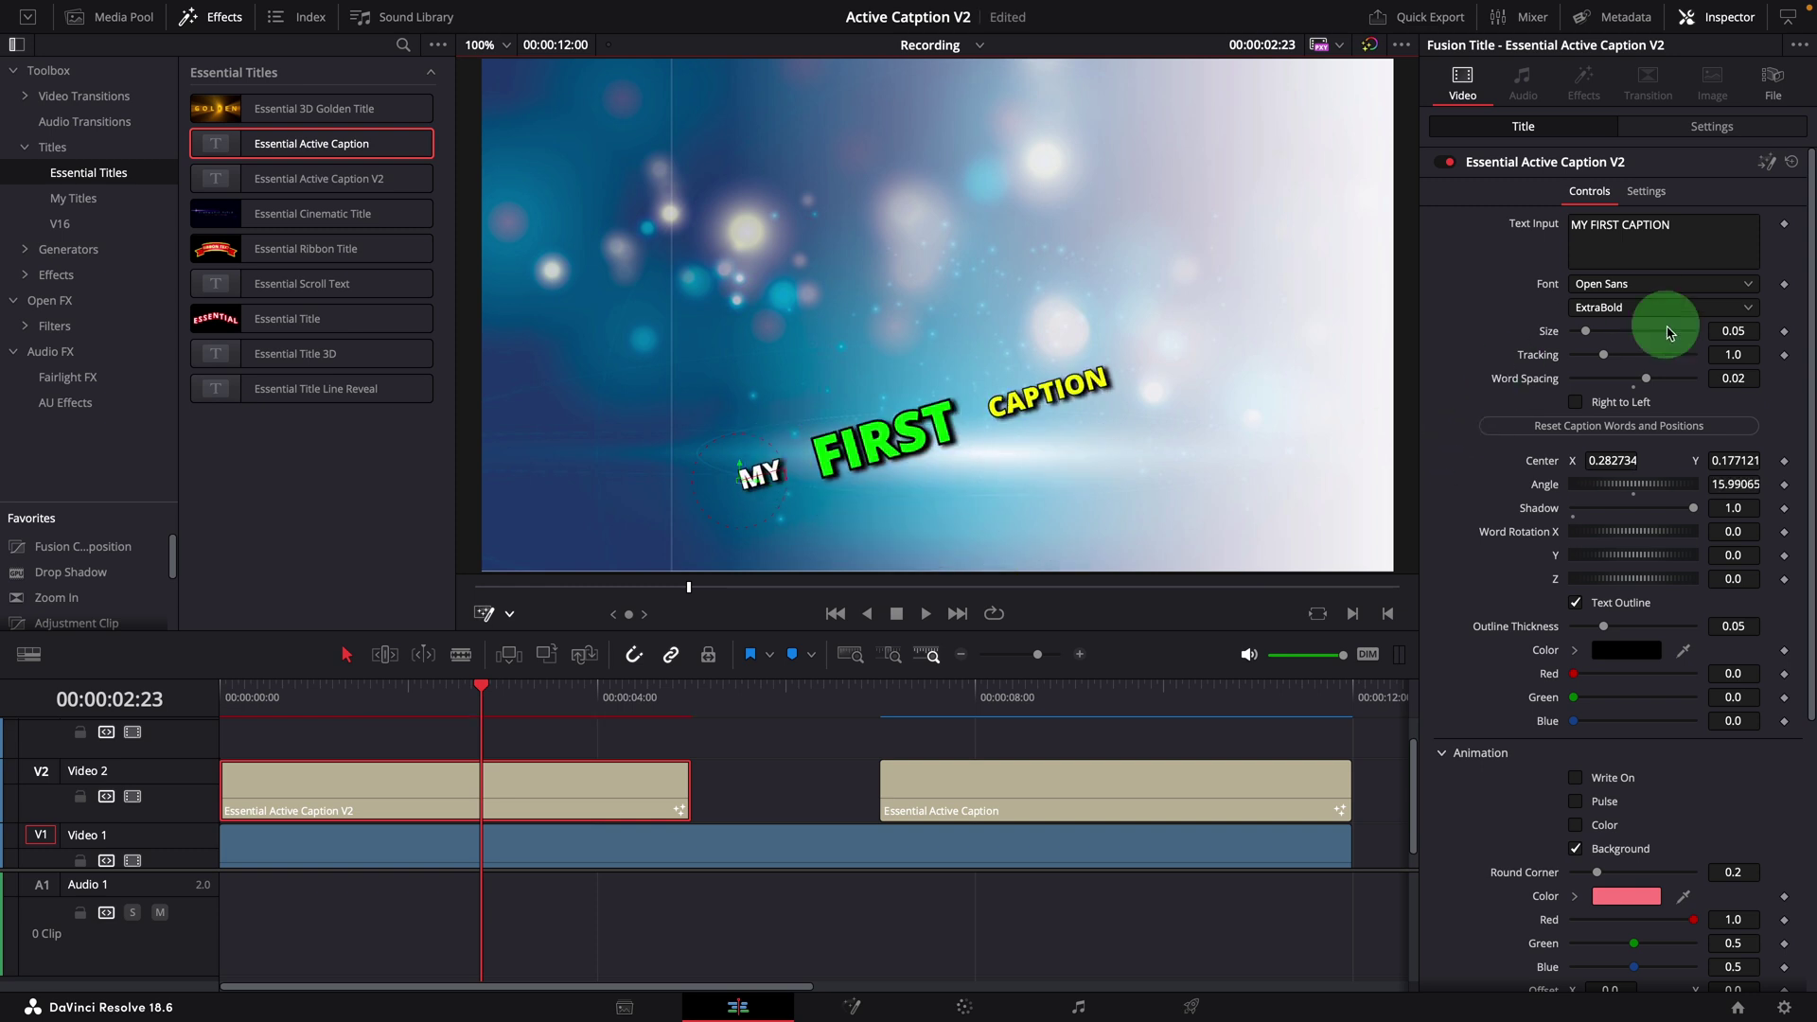
{"action": "left_click_drag", "start_coordinate": [1622, 460], "coordinate": [1693, 460]}
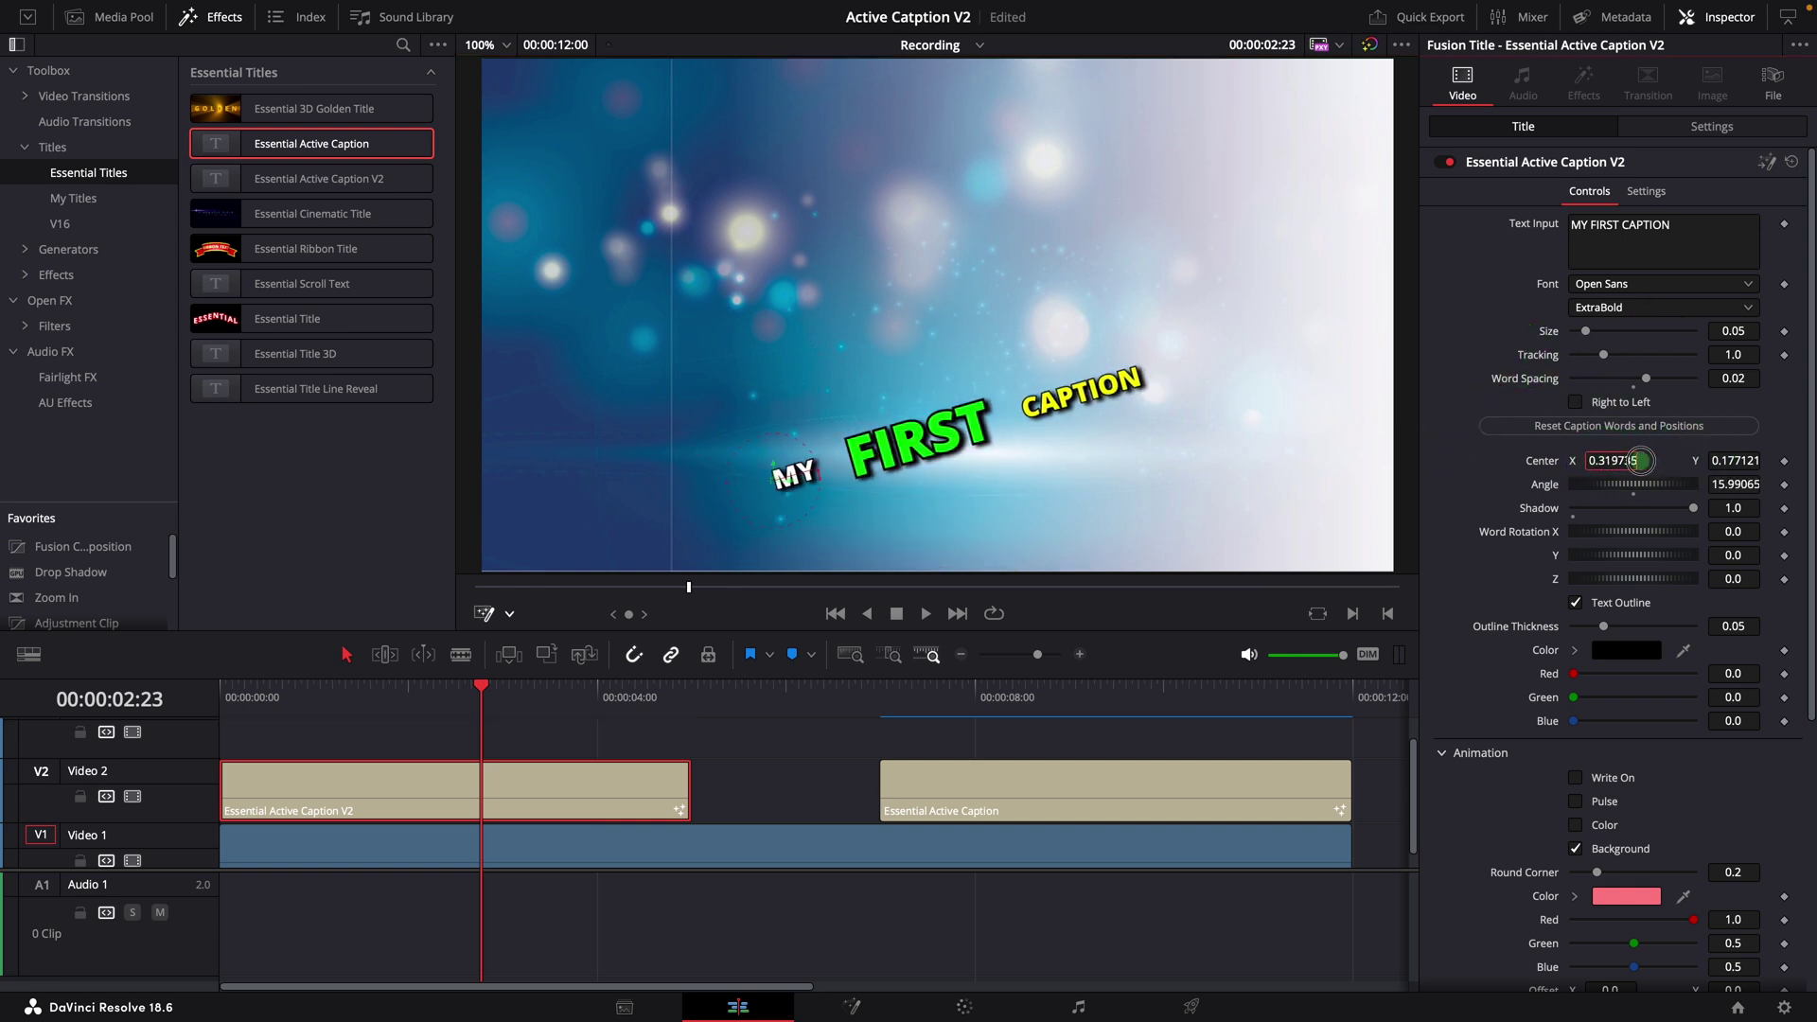
{"action": "left_click_drag", "start_coordinate": [1014, 544], "coordinate": [965, 466]}
{"action": "double_click", "coordinate": [1550, 471]}
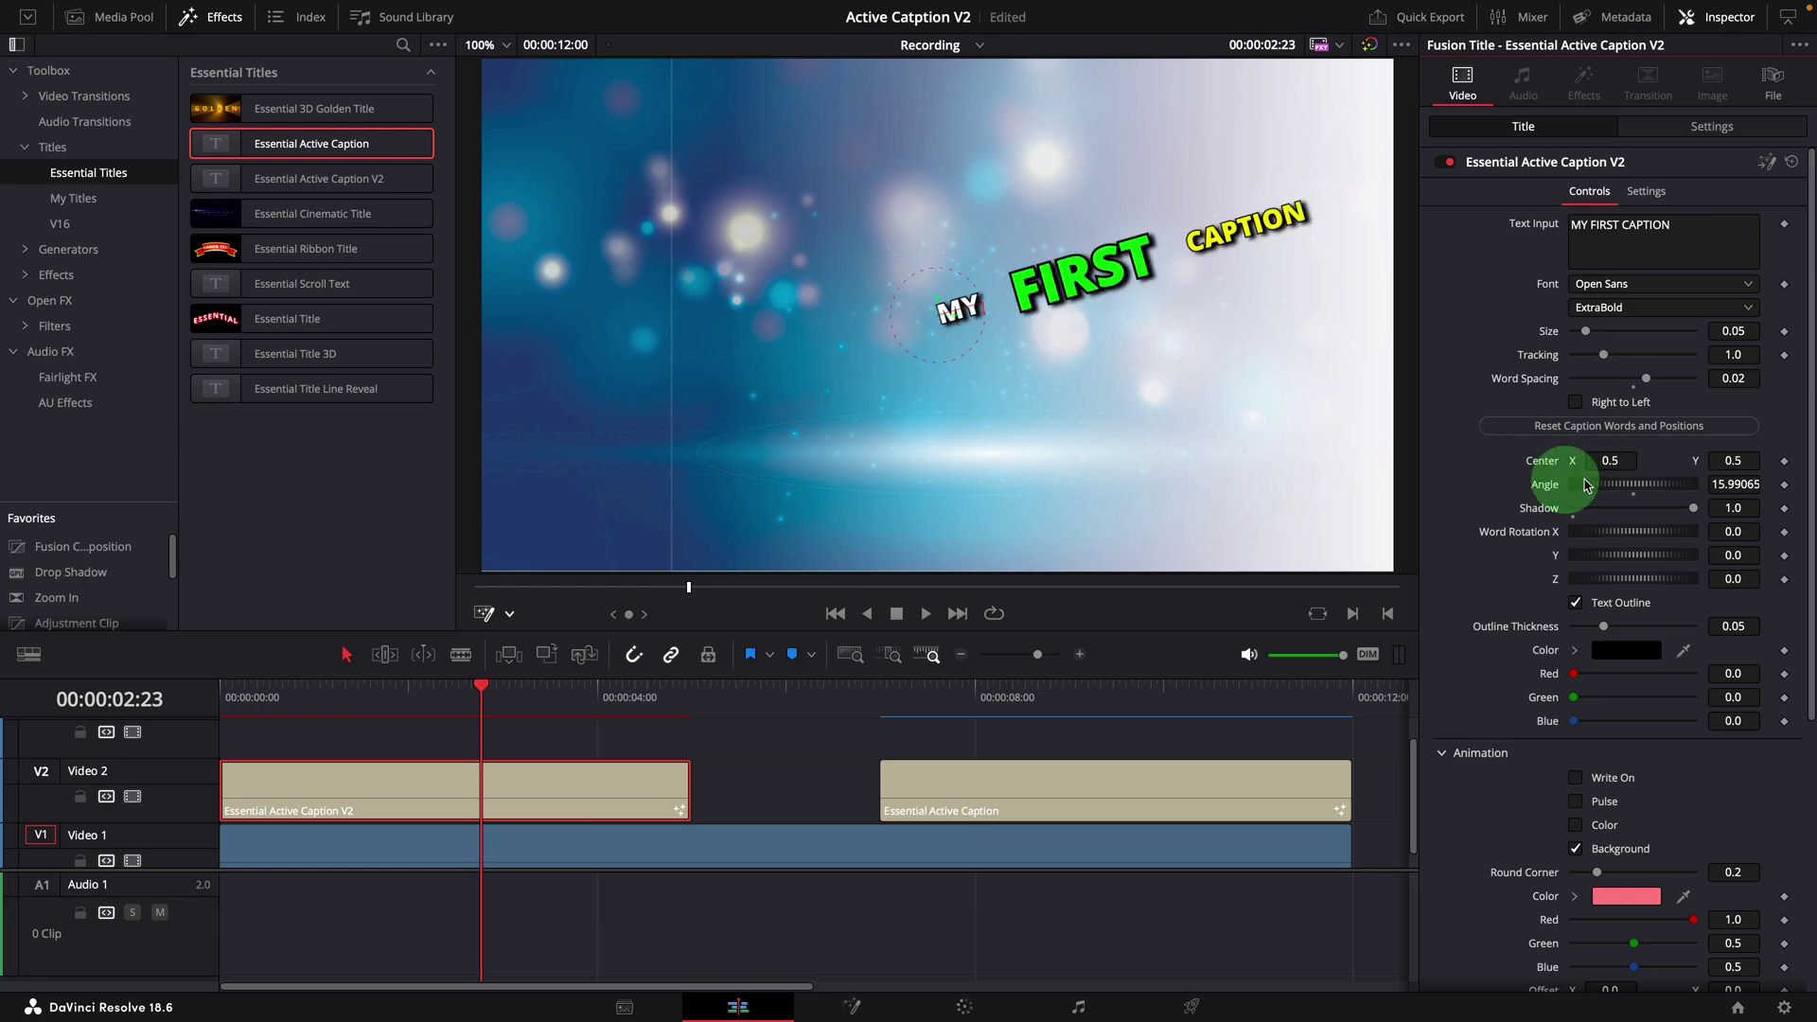
{"action": "left_click_drag", "start_coordinate": [1675, 470], "coordinate": [1509, 479]}
Reset the caption angle and tilt the words to rotation X 23.5, Y 31.3, Z 18.3
{"action": "double_click", "coordinate": [1545, 484]}
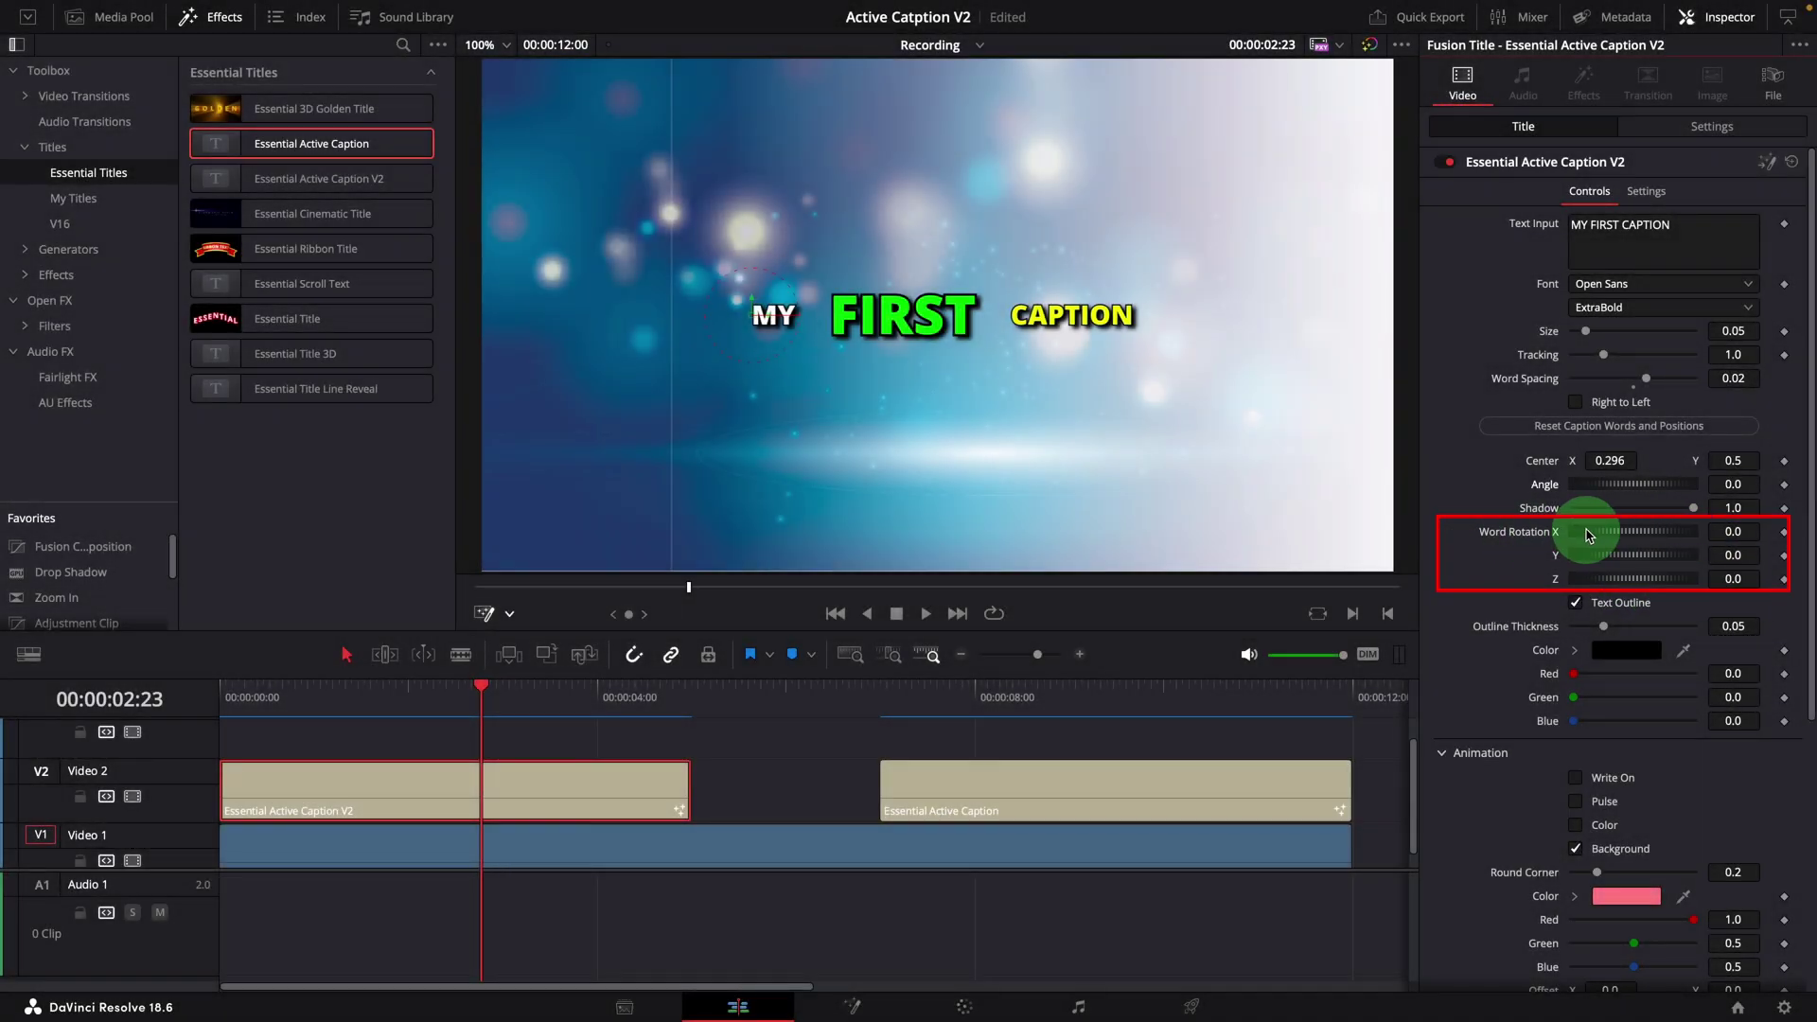
{"action": "mouse_move", "coordinate": [1606, 534]}
{"action": "left_mouse_down"}
{"action": "mouse_move", "coordinate": [1633, 556]}
{"action": "mouse_move", "coordinate": [1596, 579]}
{"action": "mouse_move", "coordinate": [1620, 578]}
{"action": "mouse_move", "coordinate": [1599, 532]}
{"action": "mouse_move", "coordinate": [1616, 557]}
{"action": "mouse_move", "coordinate": [1599, 557]}
{"action": "left_mouse_up"}
{"action": "left_click", "coordinate": [262, 688]}
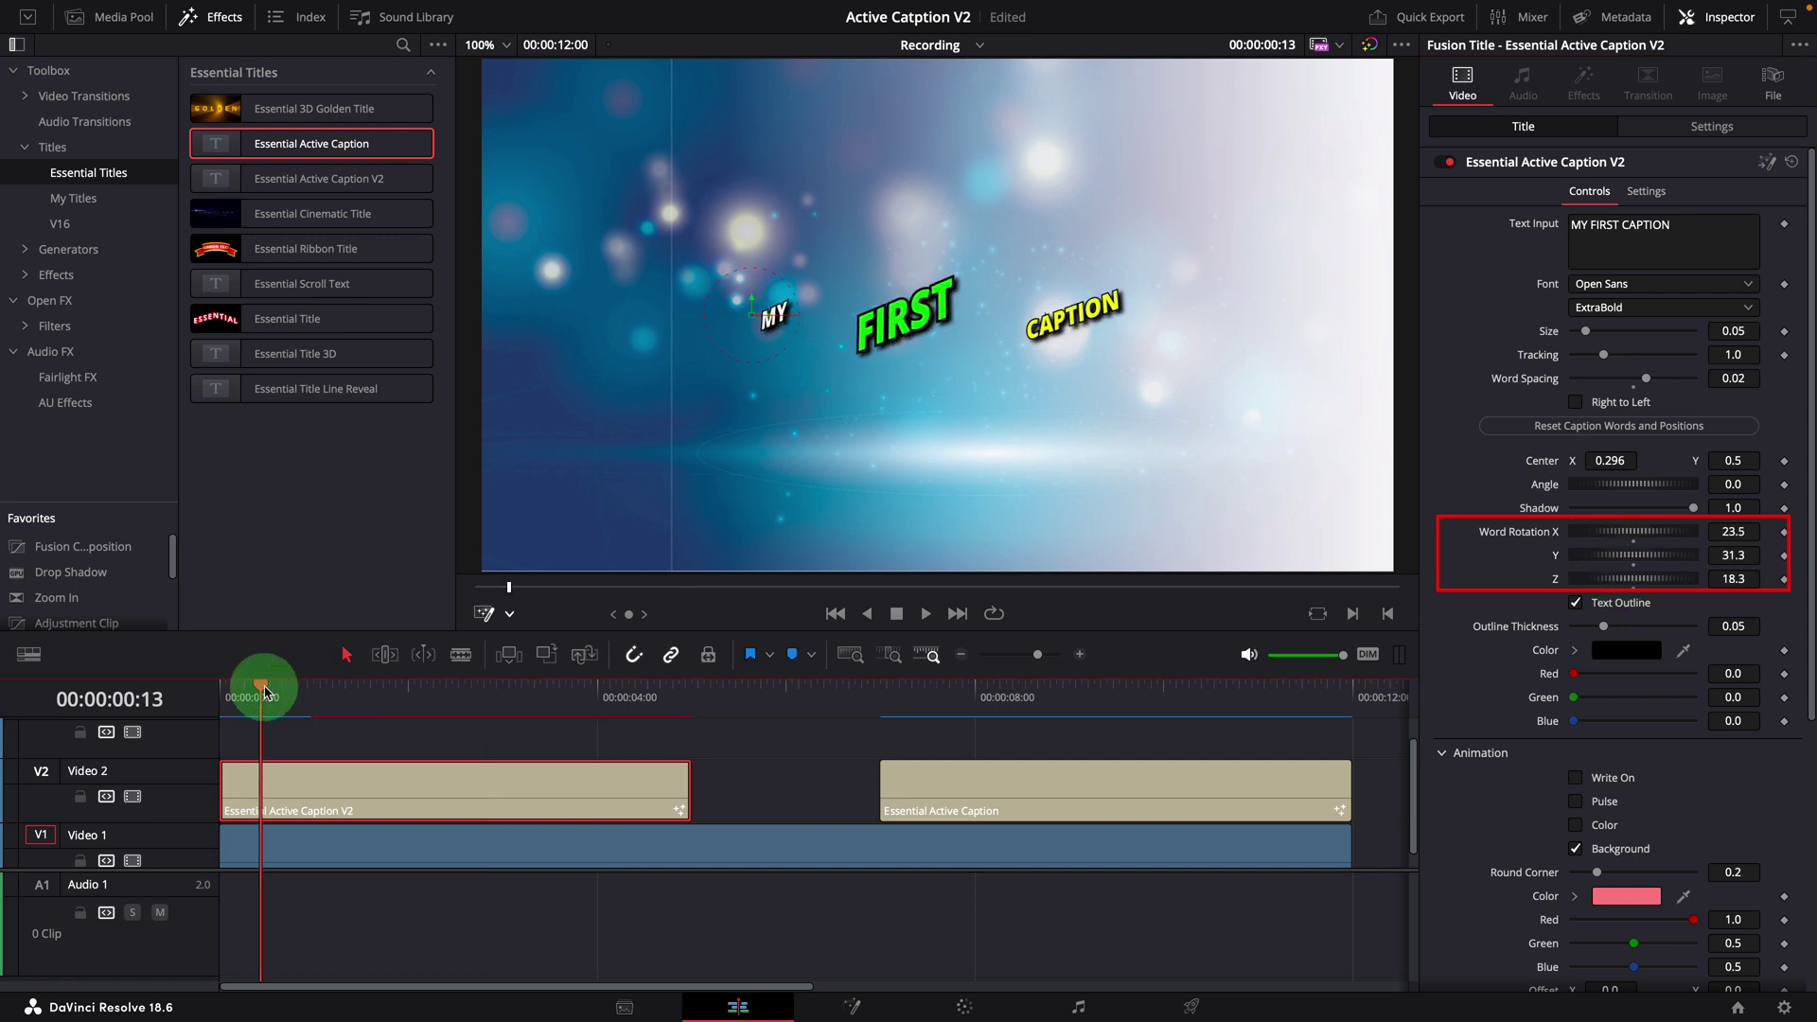
{"action": "left_click_drag", "start_coordinate": [265, 691], "coordinate": [459, 691]}
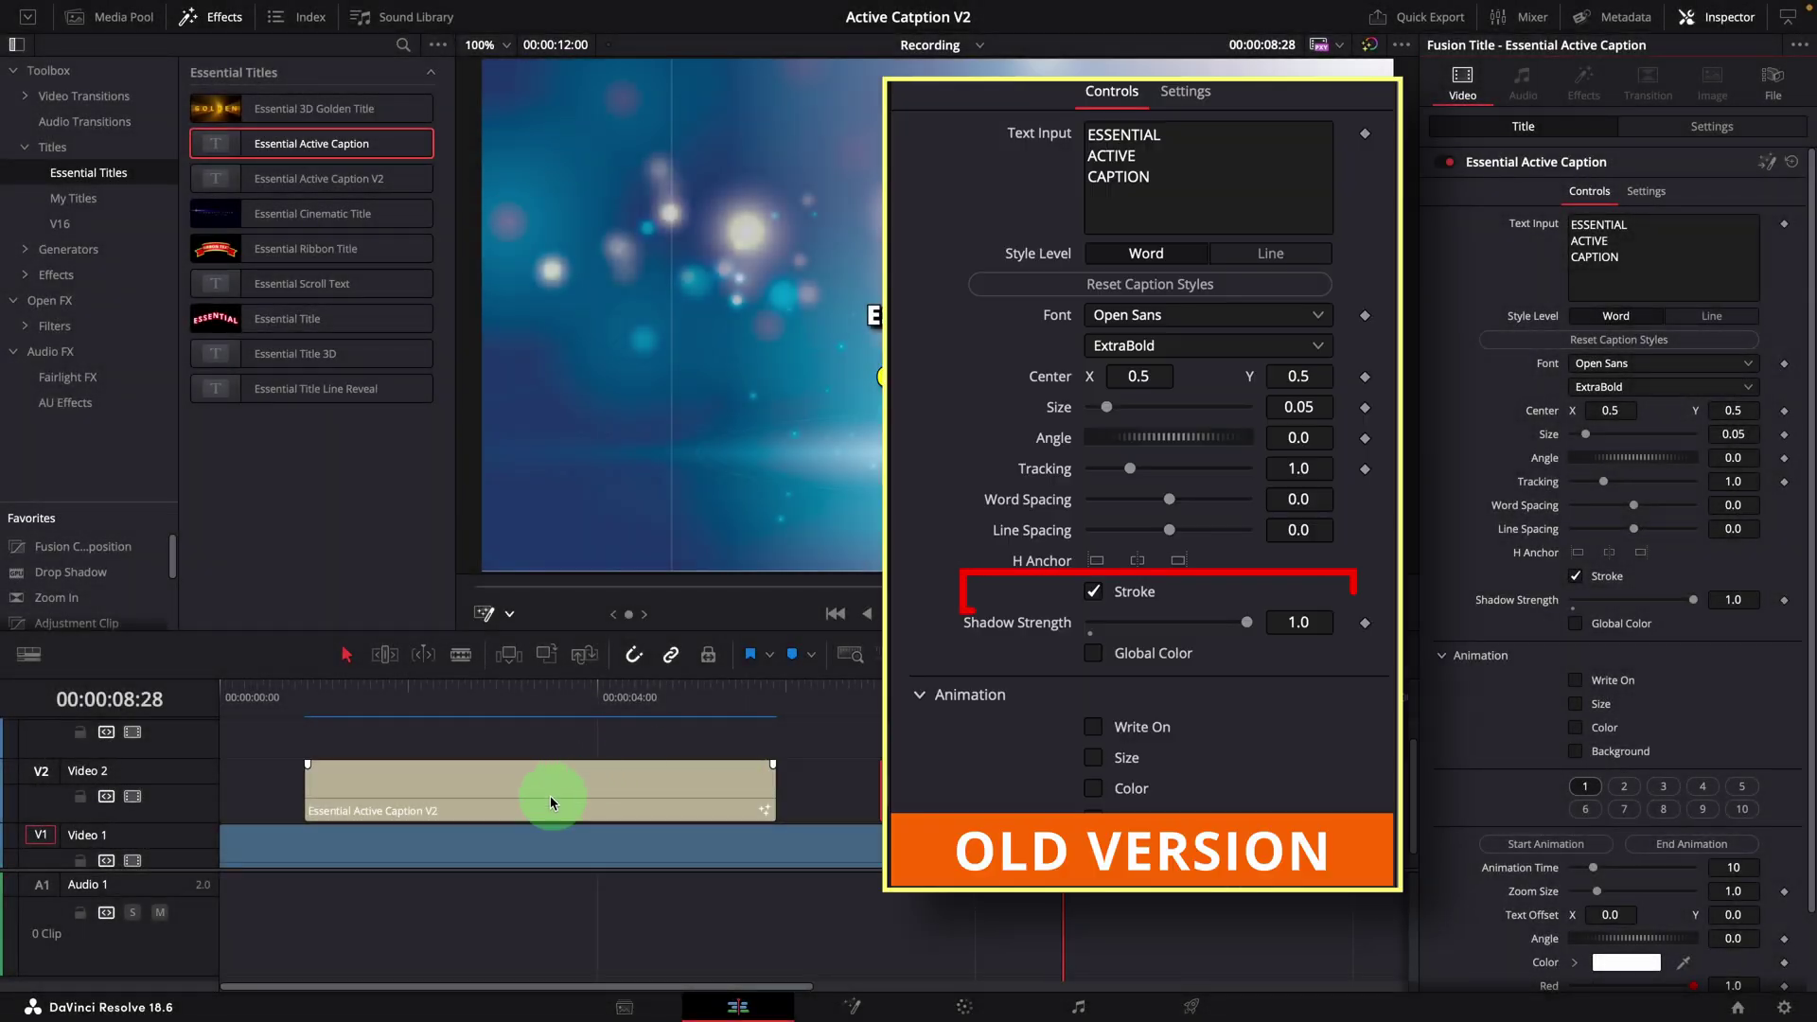
Compare against the old caption clip, then set the V2 word outline Color Red to 0.52
{"action": "left_click", "coordinate": [556, 800]}
{"action": "left_click", "coordinate": [493, 690]}
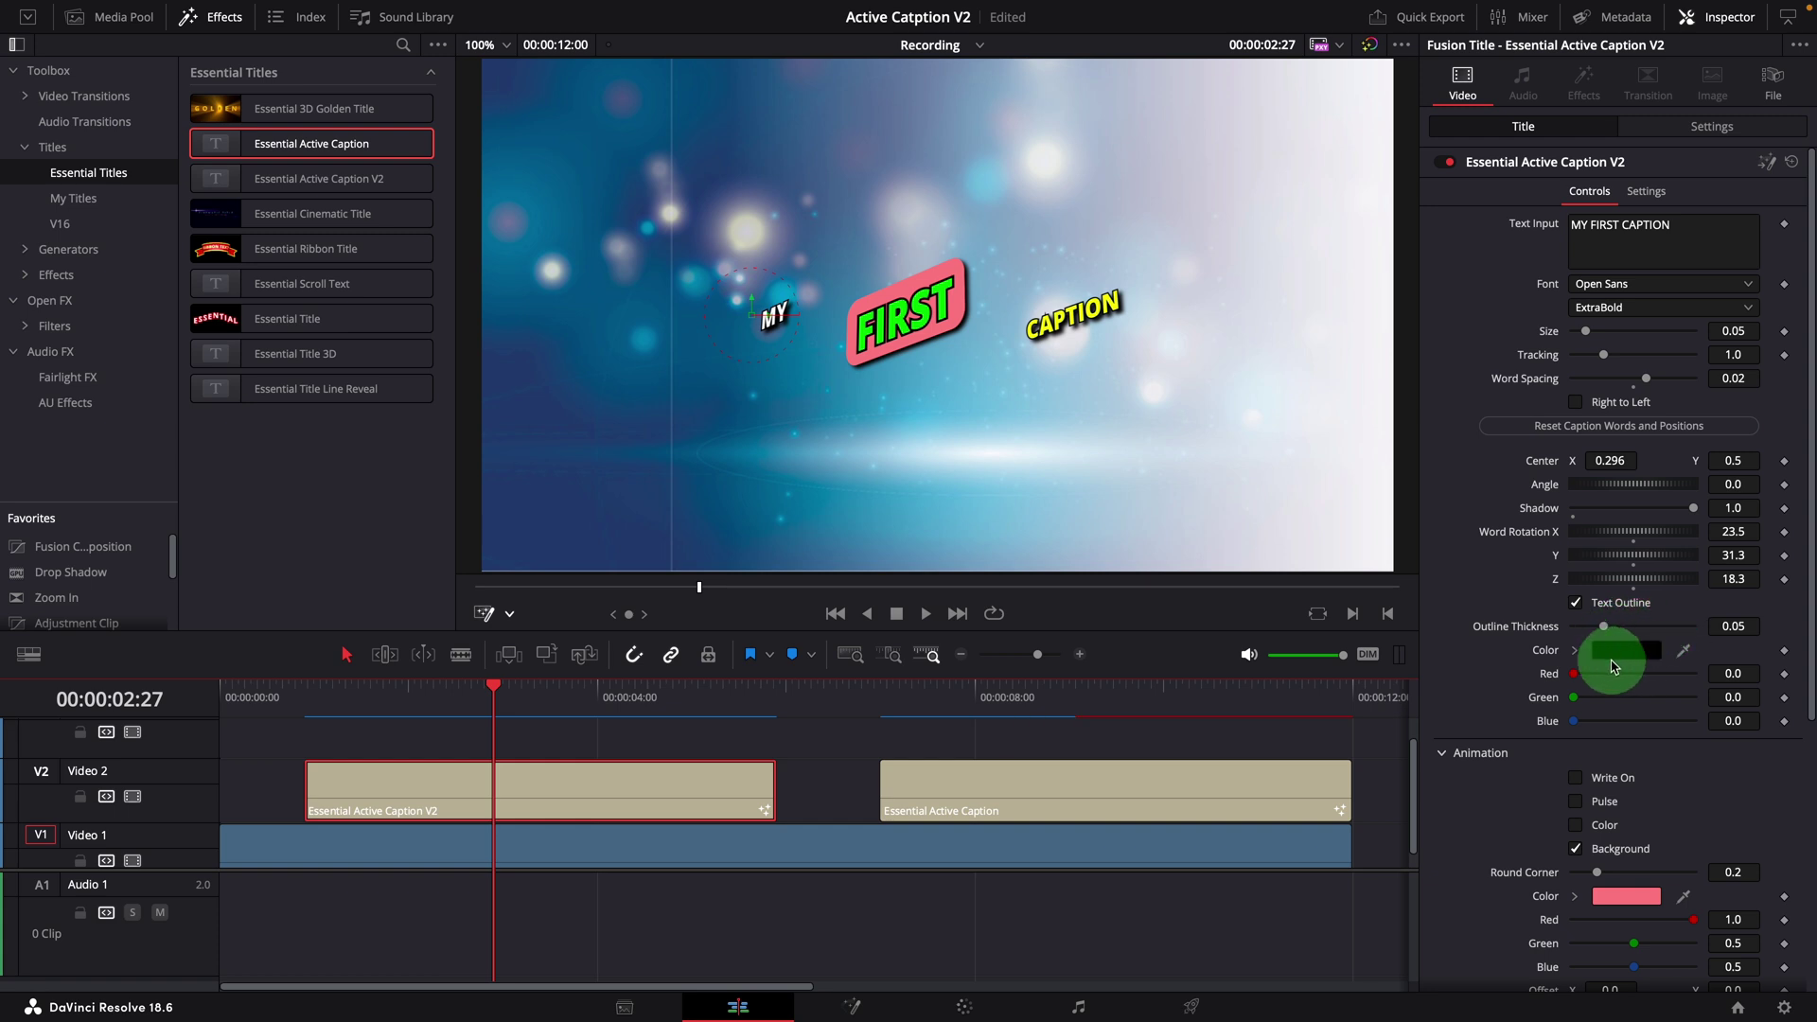
{"action": "left_click_drag", "start_coordinate": [1578, 674], "coordinate": [1648, 701]}
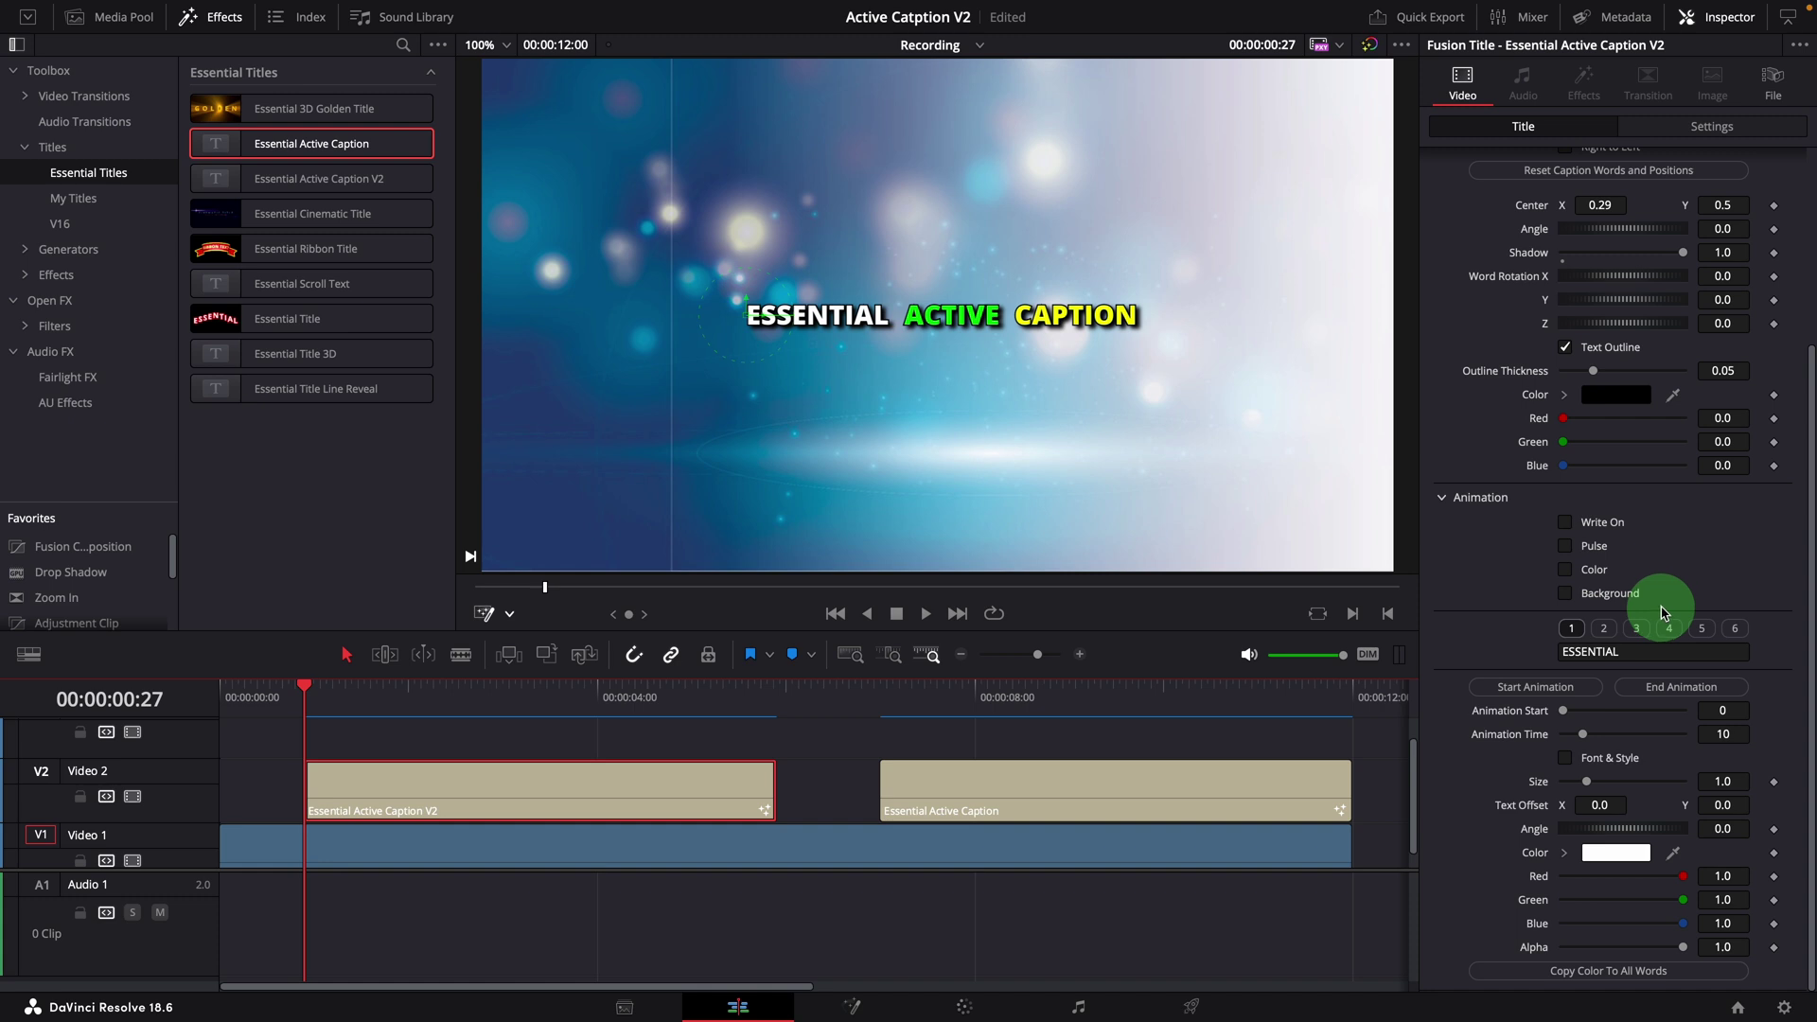
Enable Write On for the V2 caption words and preview the animation
{"action": "left_click", "coordinate": [1566, 523]}
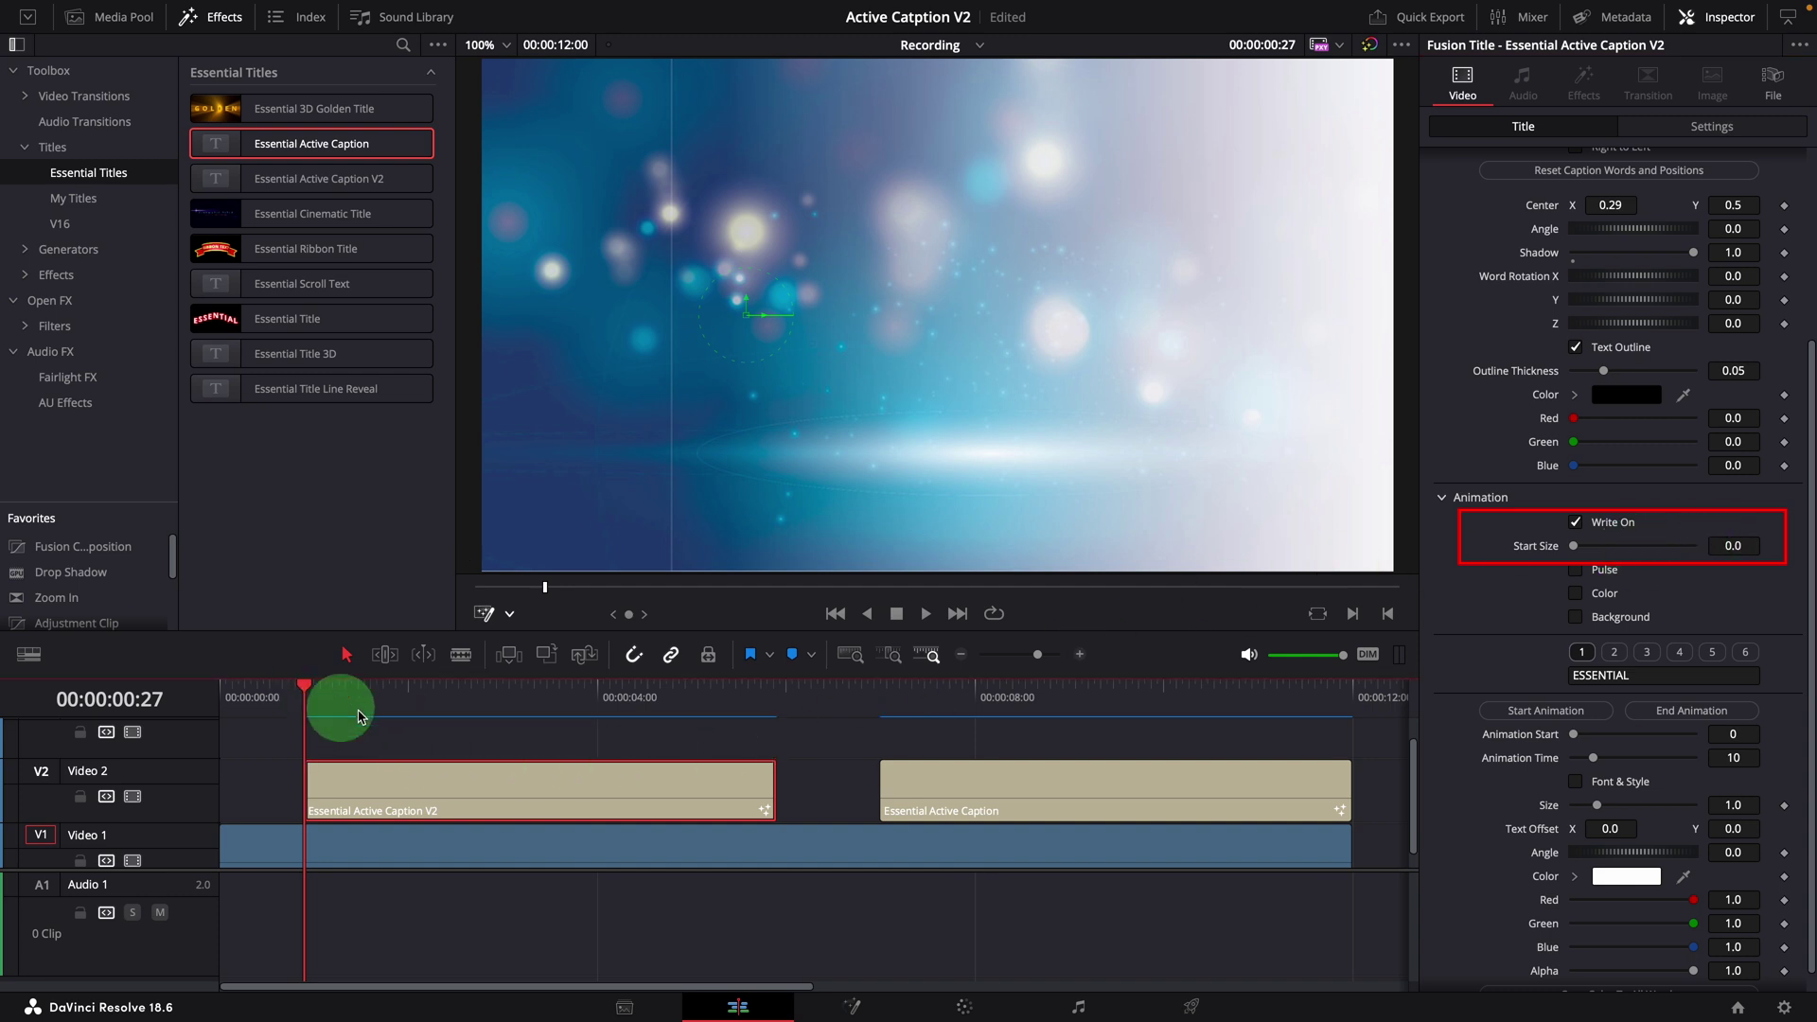
{"action": "key", "text": "space"}
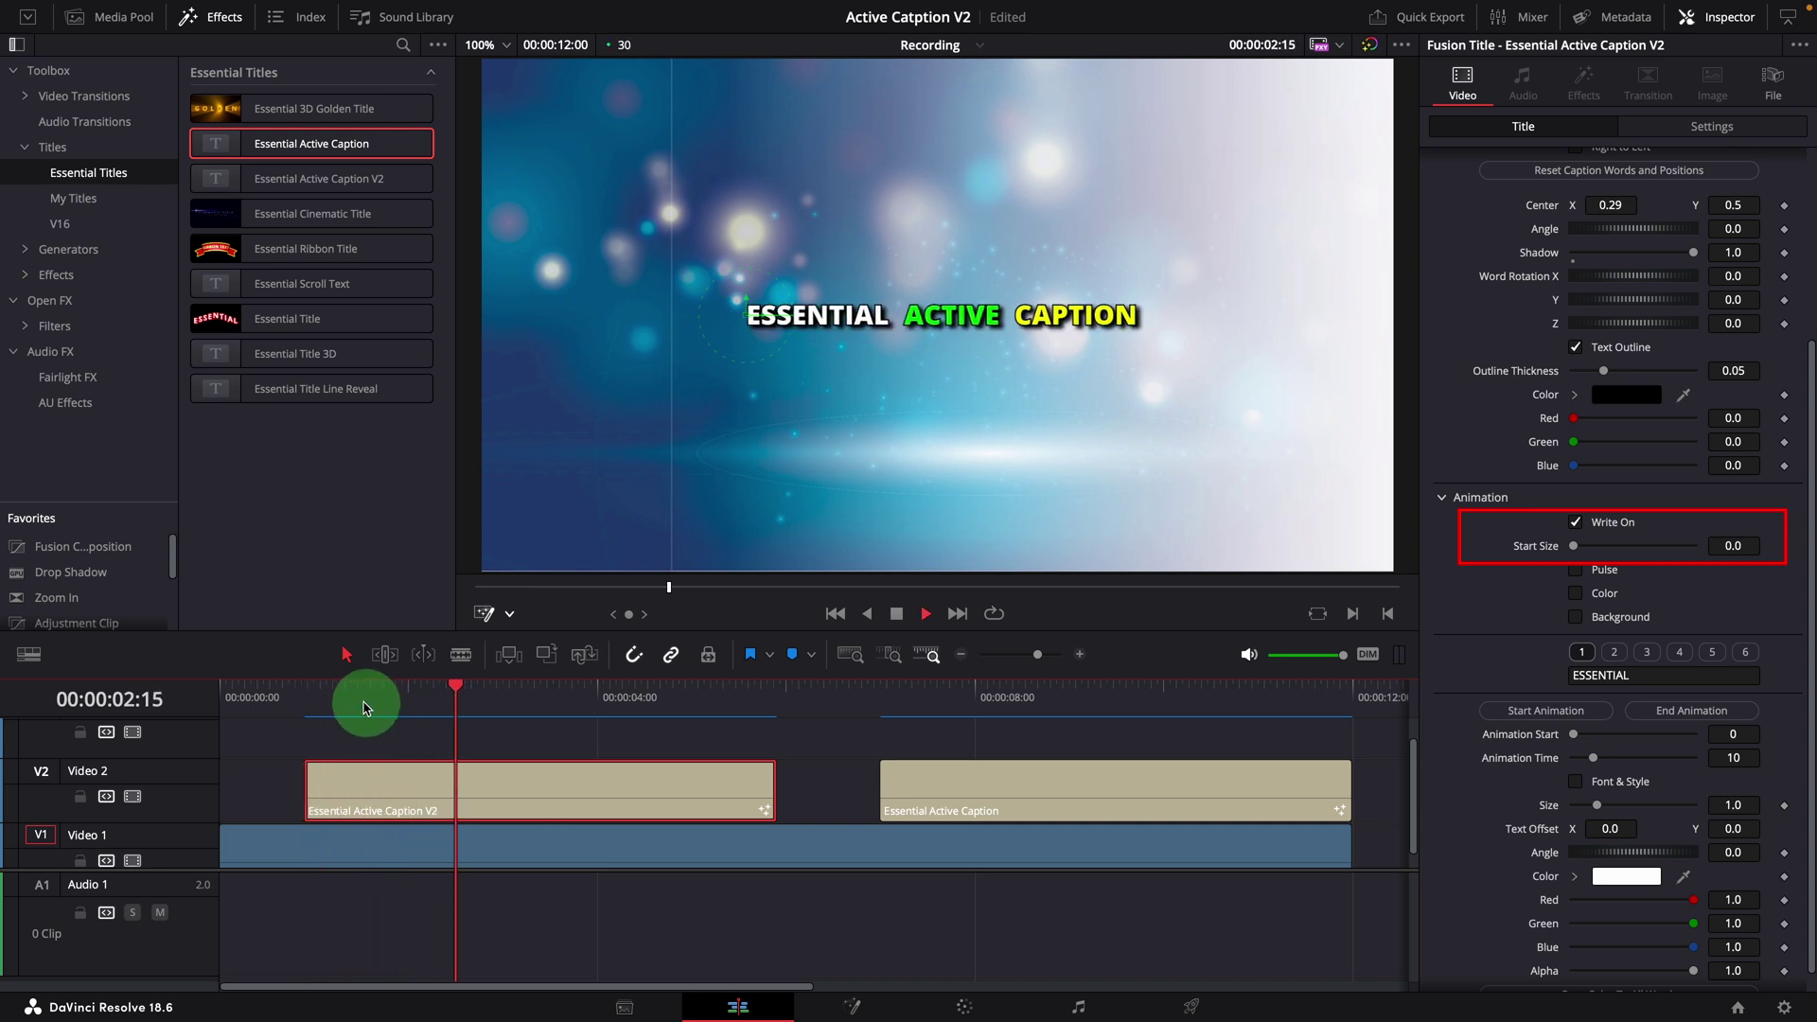
{"action": "left_click", "coordinate": [319, 696]}
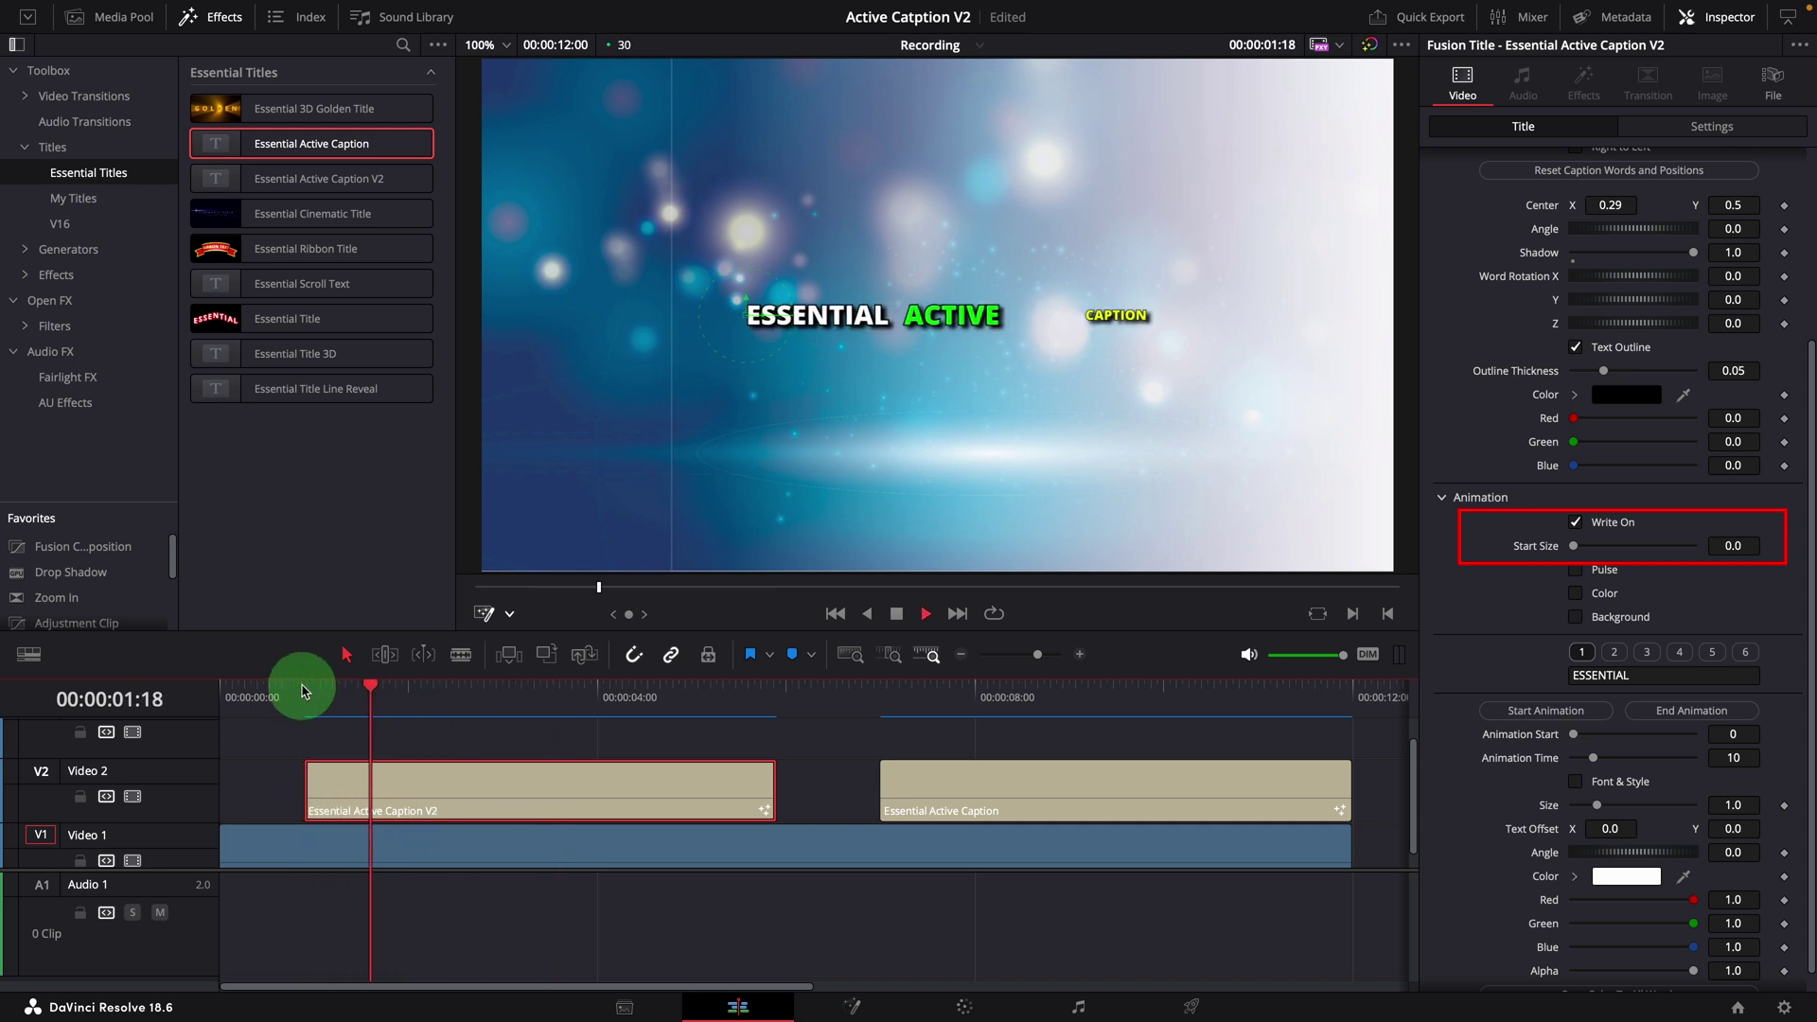
{"action": "key", "text": "space"}
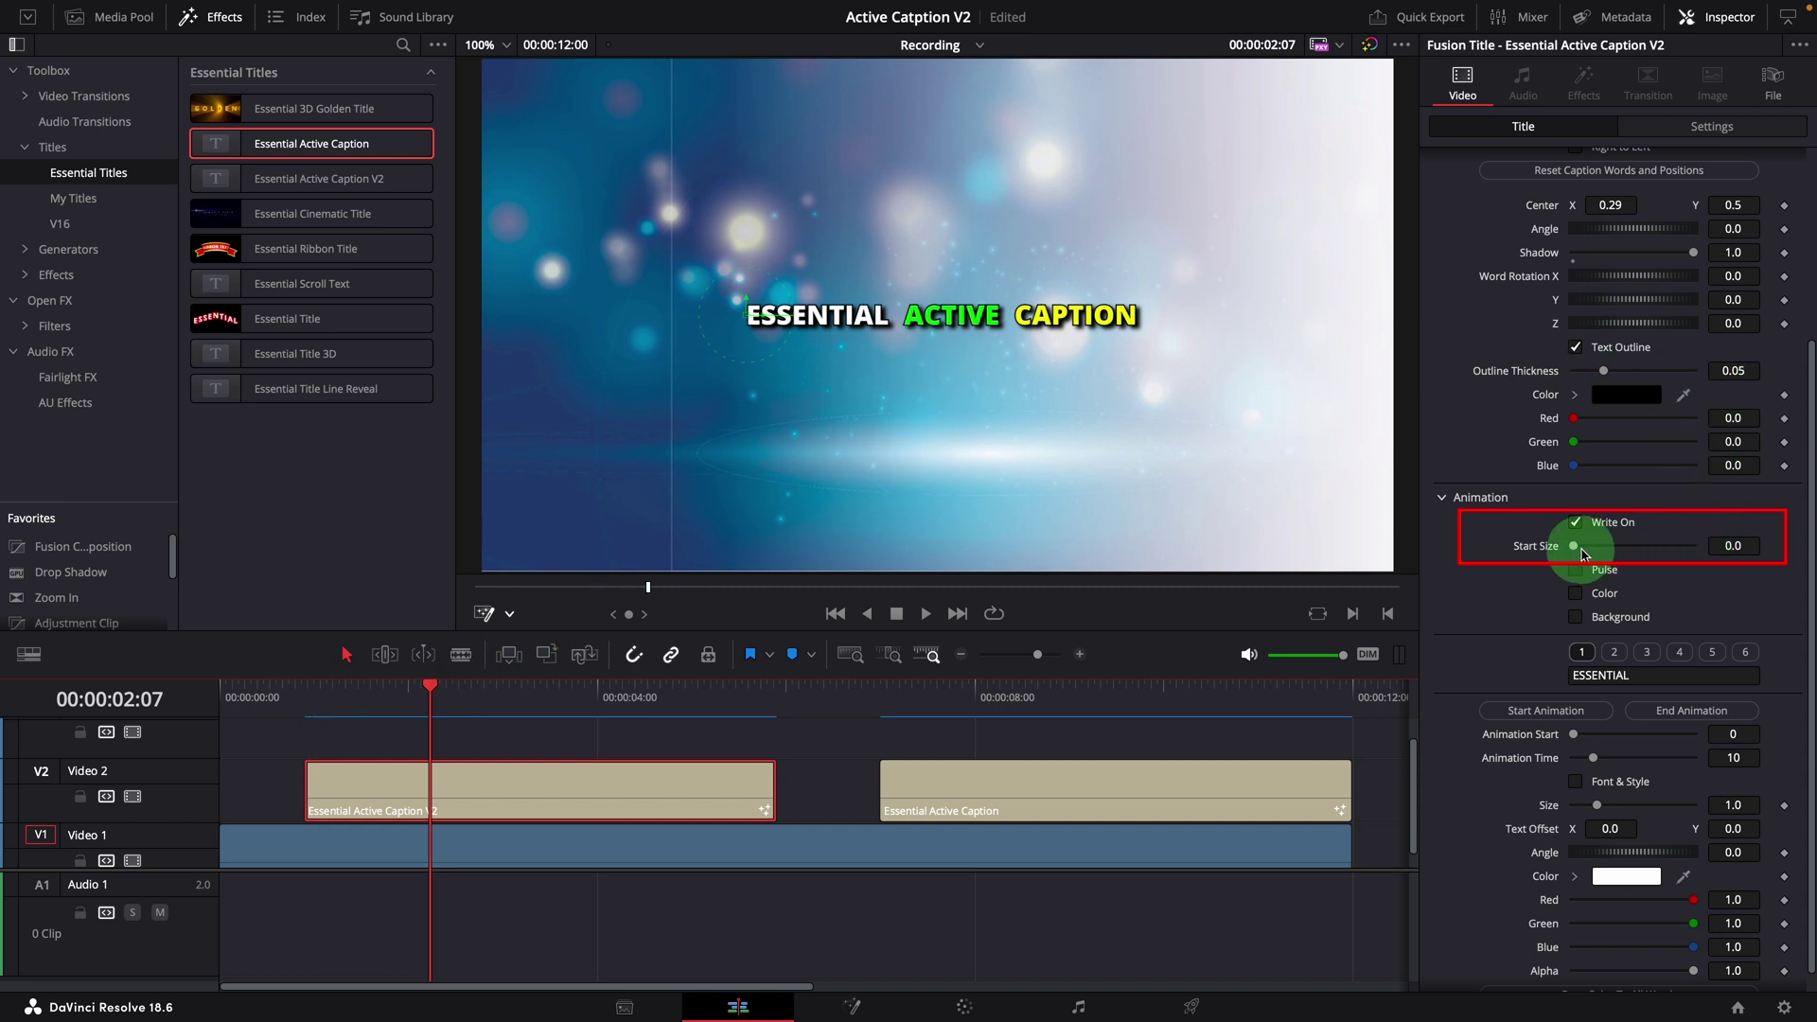
Raise the write-on Start Size from 0.0 to 5.0, replaying the caption after each change
{"action": "left_click_drag", "start_coordinate": [1586, 554], "coordinate": [1587, 553]}
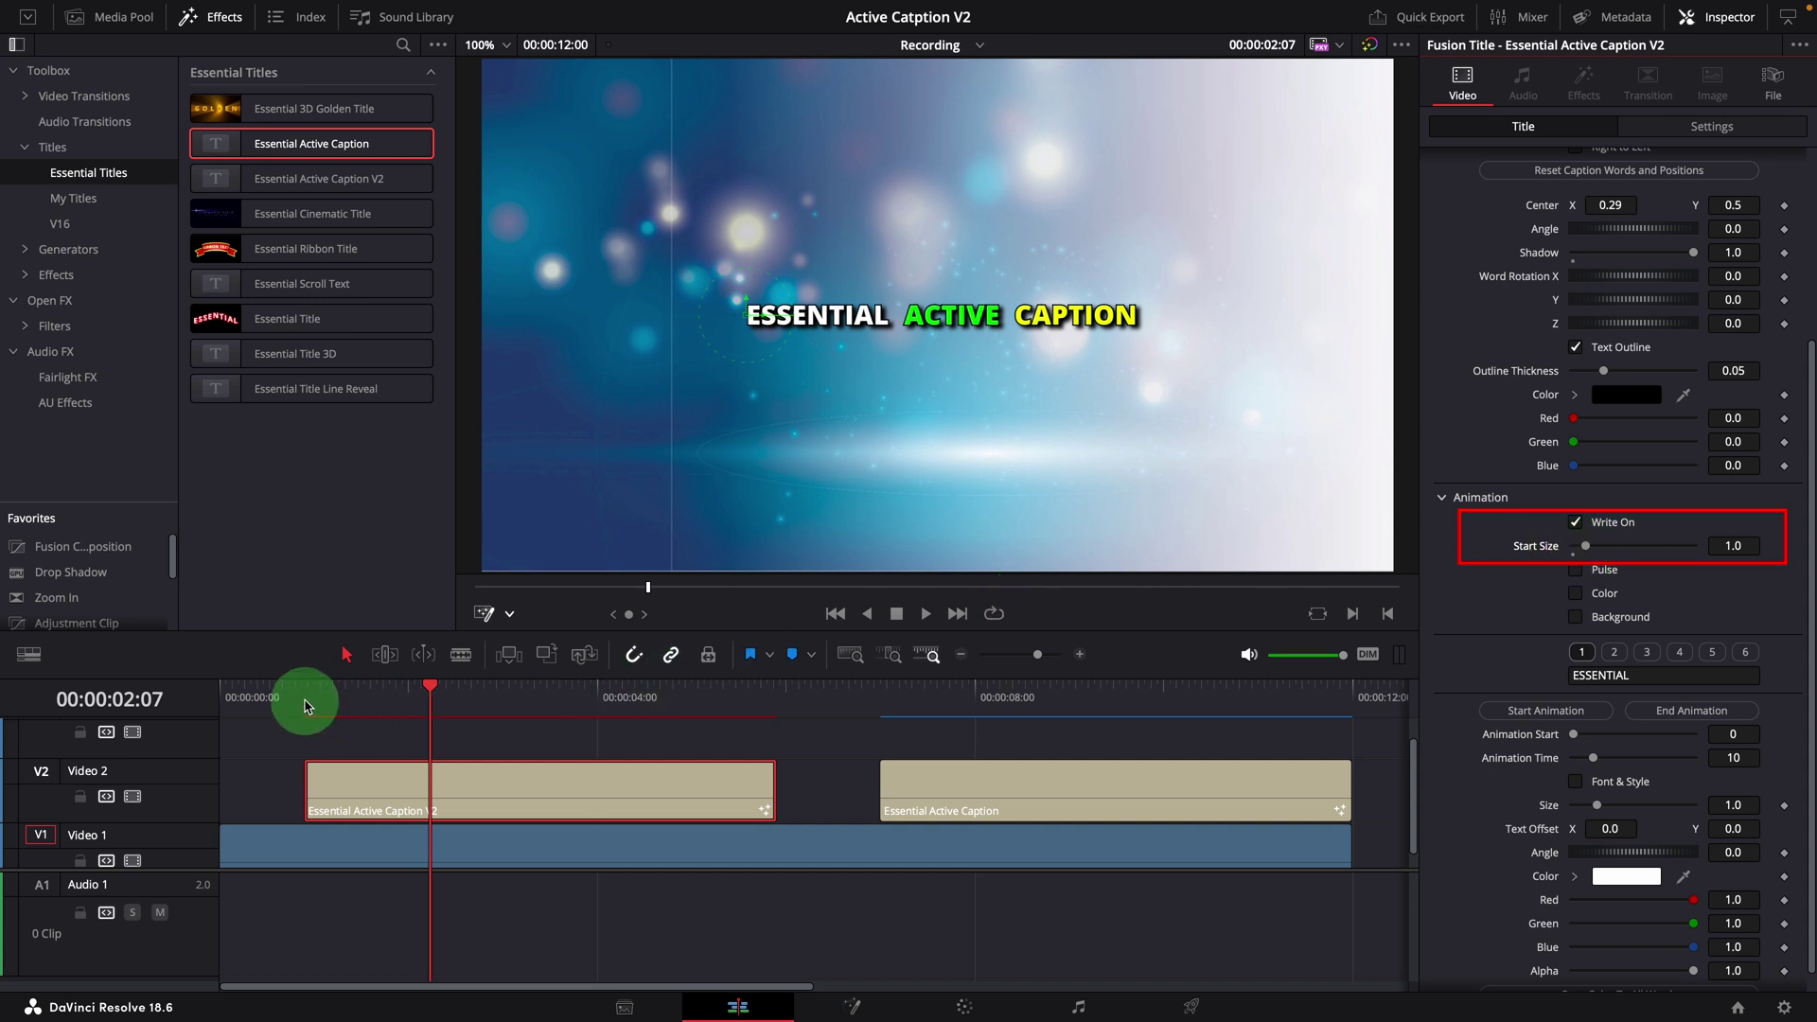
{"action": "left_click", "coordinate": [305, 694]}
{"action": "key", "text": "space"}
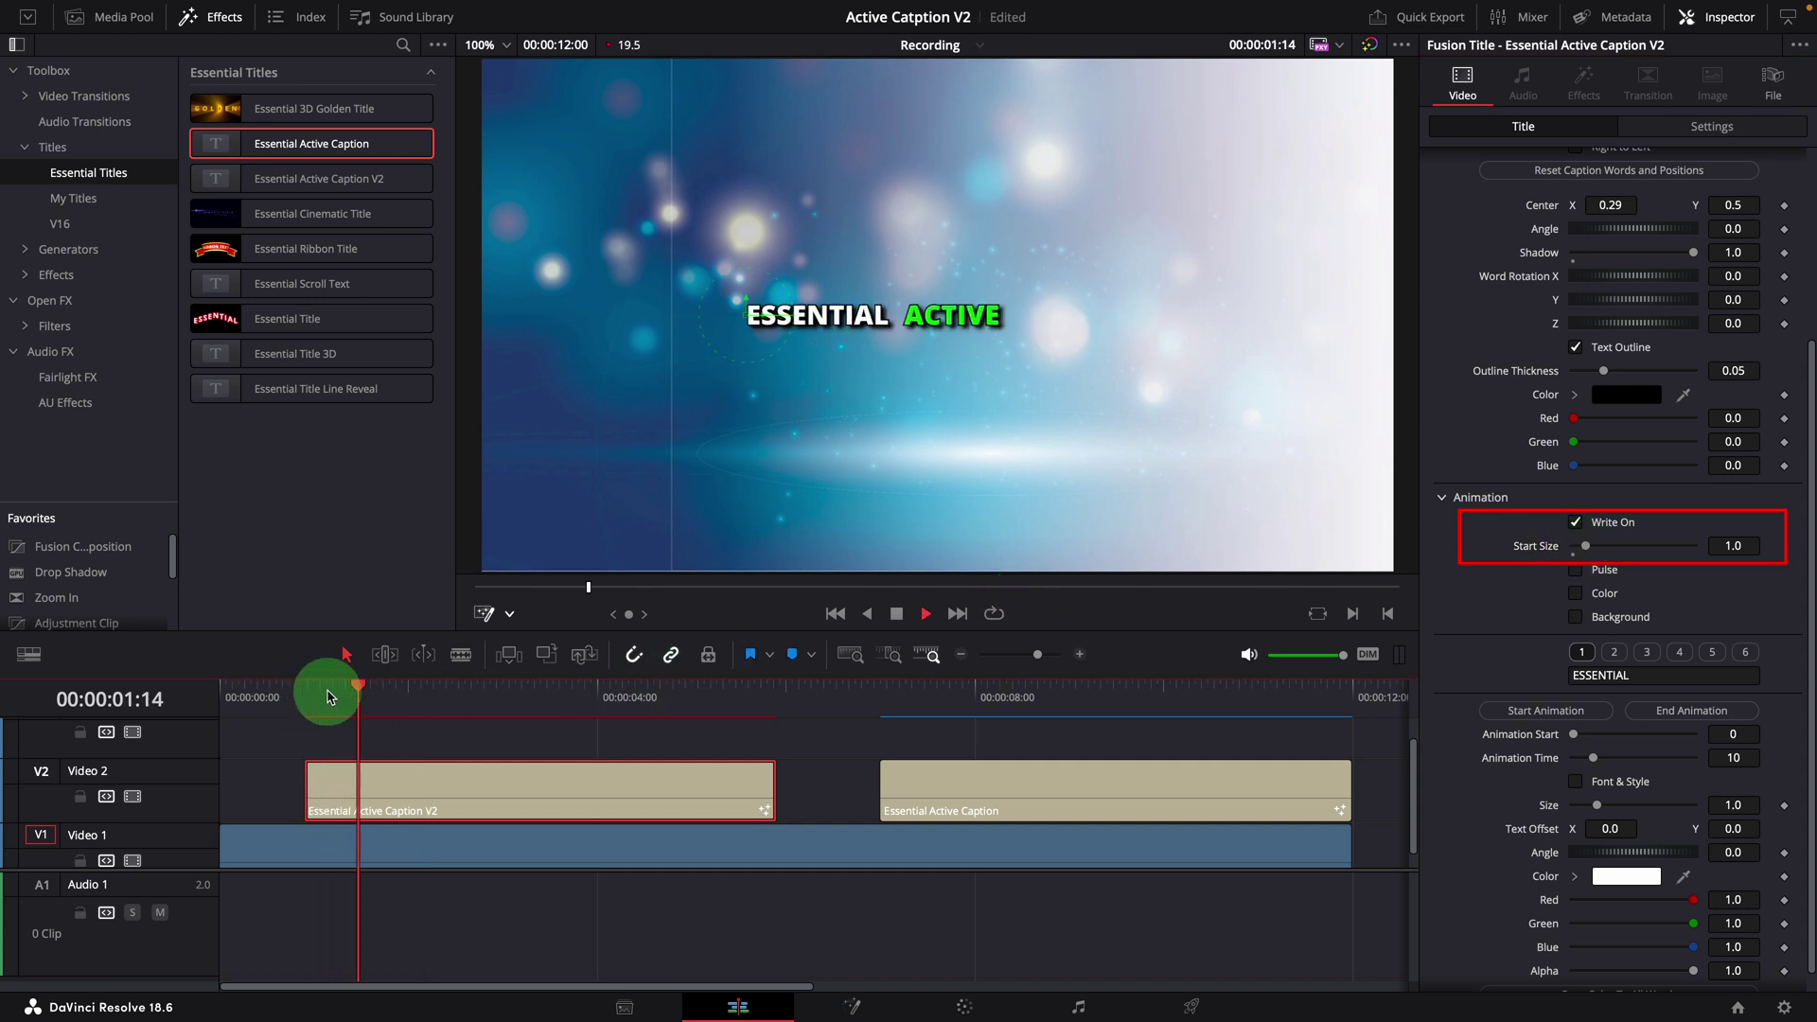
{"action": "left_click", "coordinate": [303, 688]}
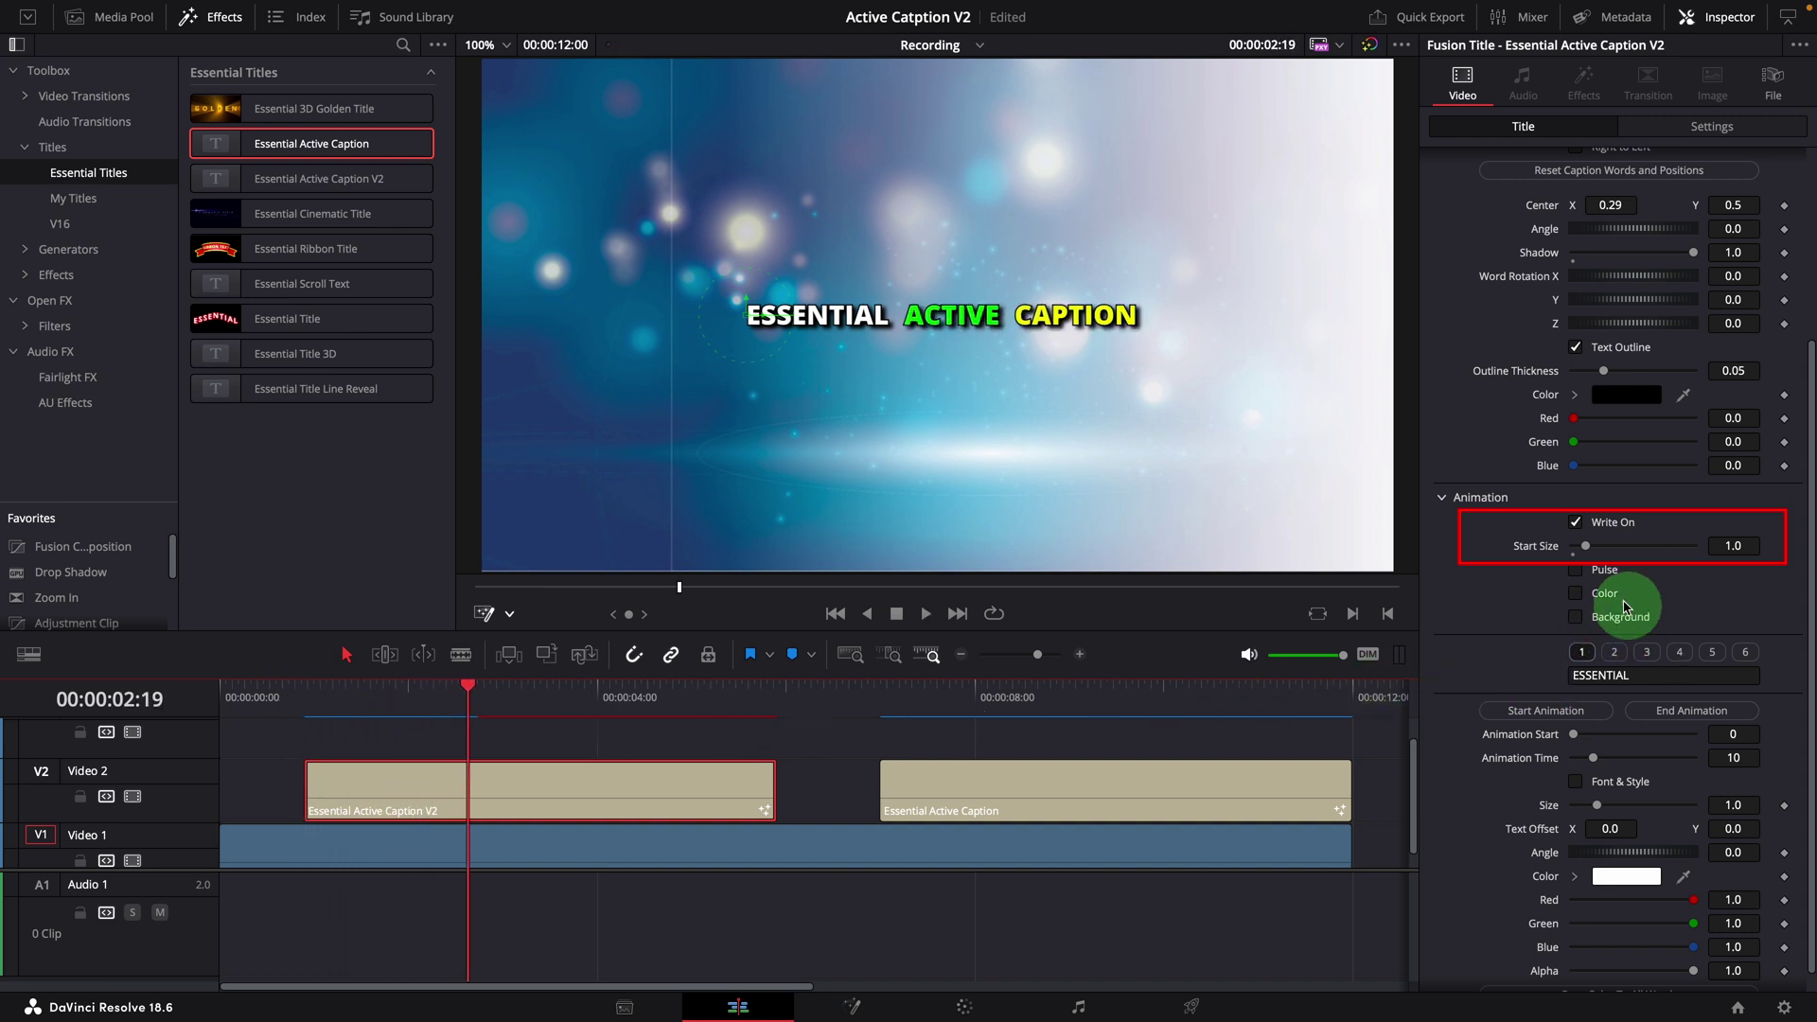
{"action": "left_click_drag", "start_coordinate": [1587, 546], "coordinate": [1608, 551]}
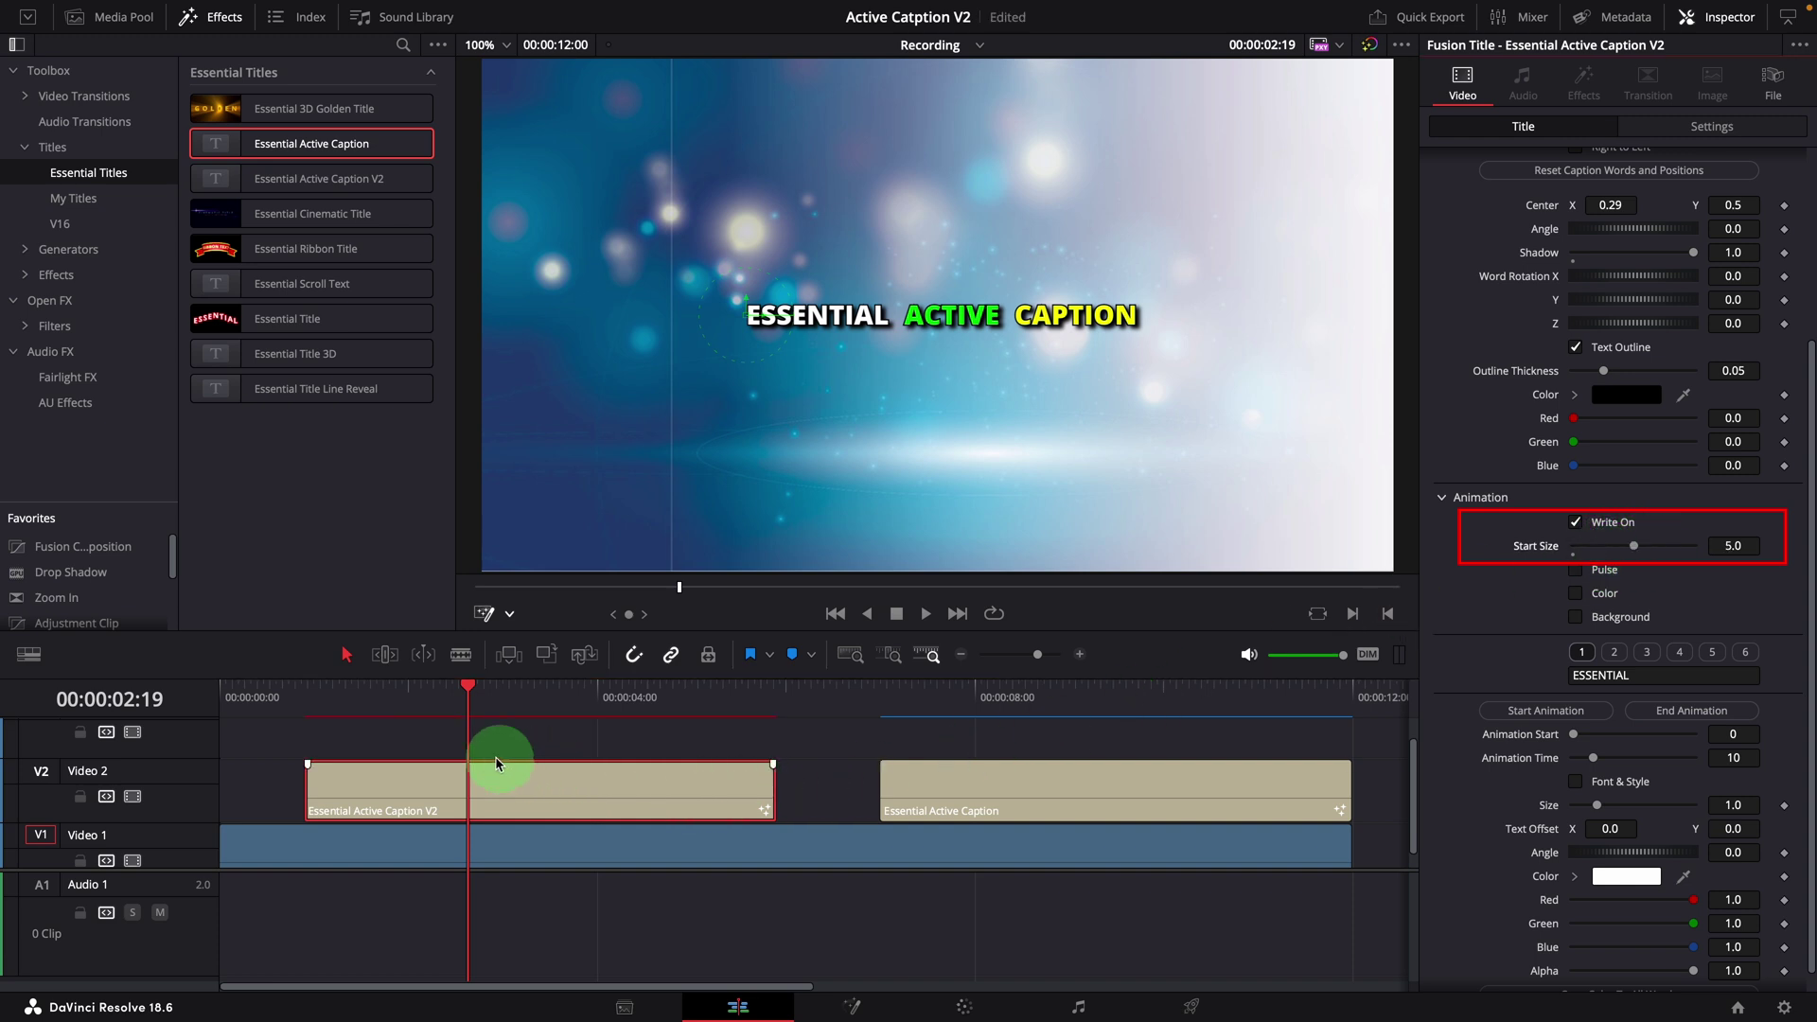
{"action": "left_click", "coordinate": [301, 692]}
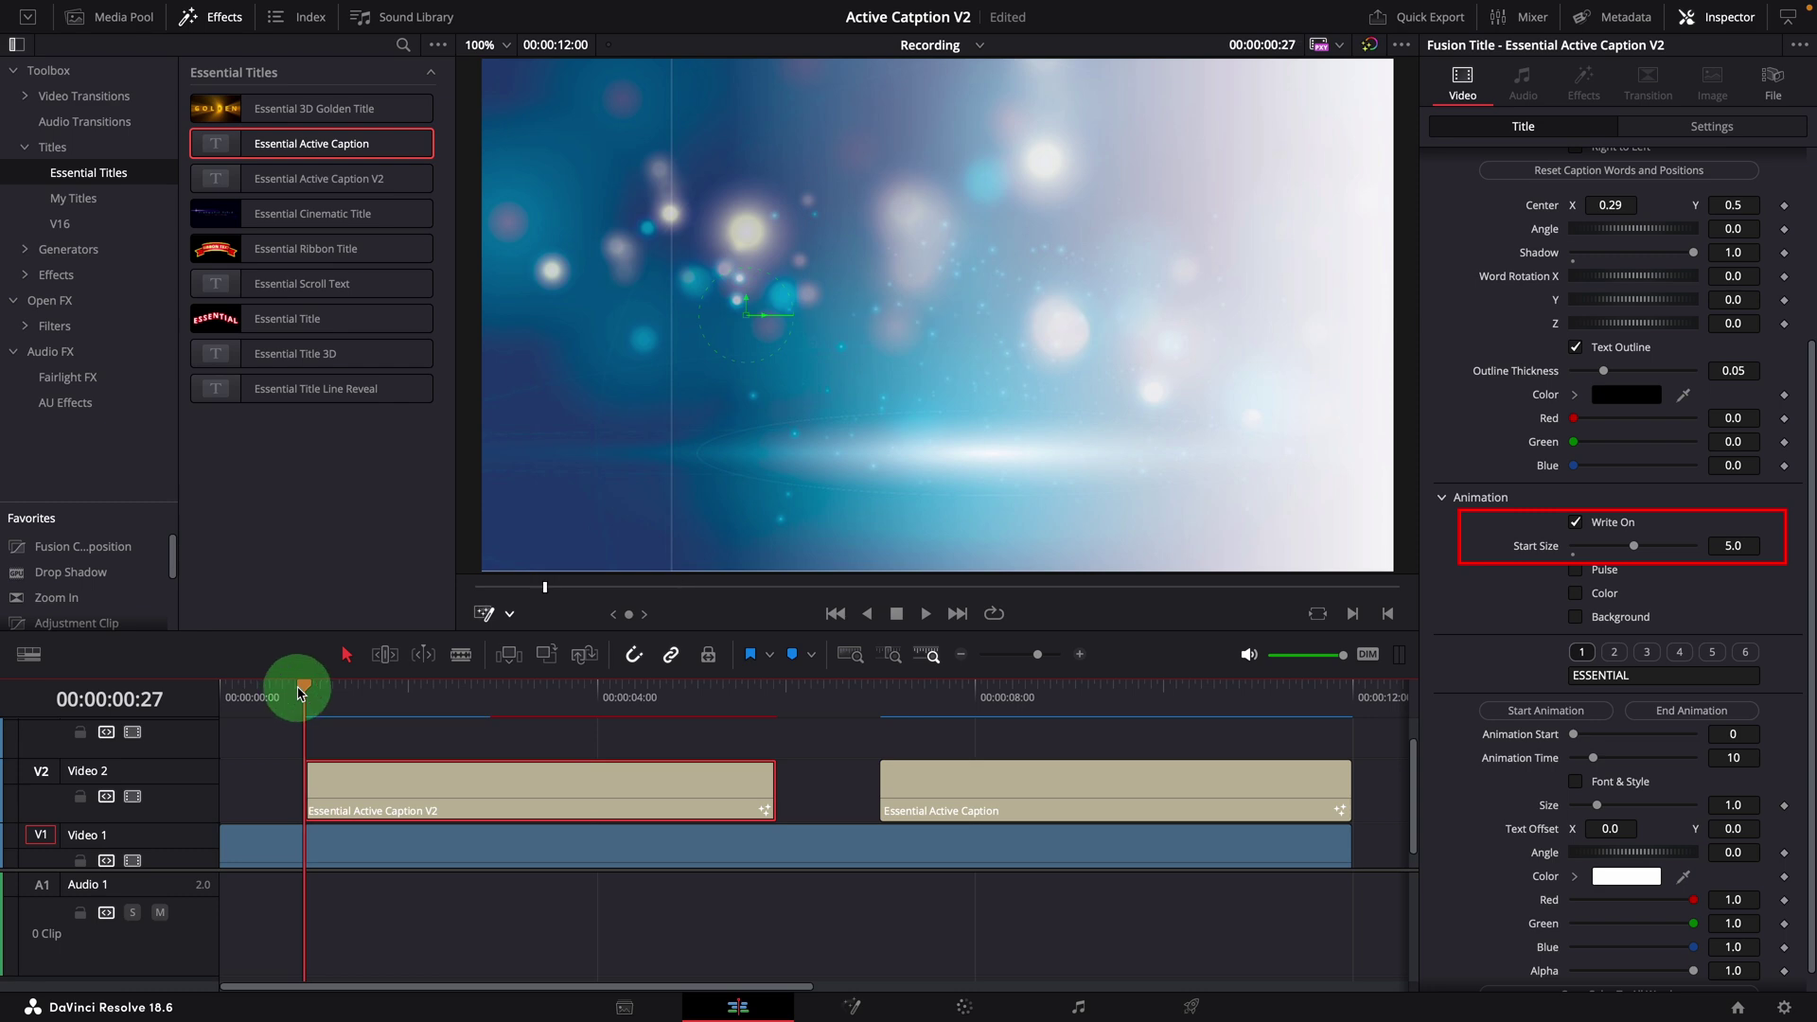
{"action": "key", "text": "space"}
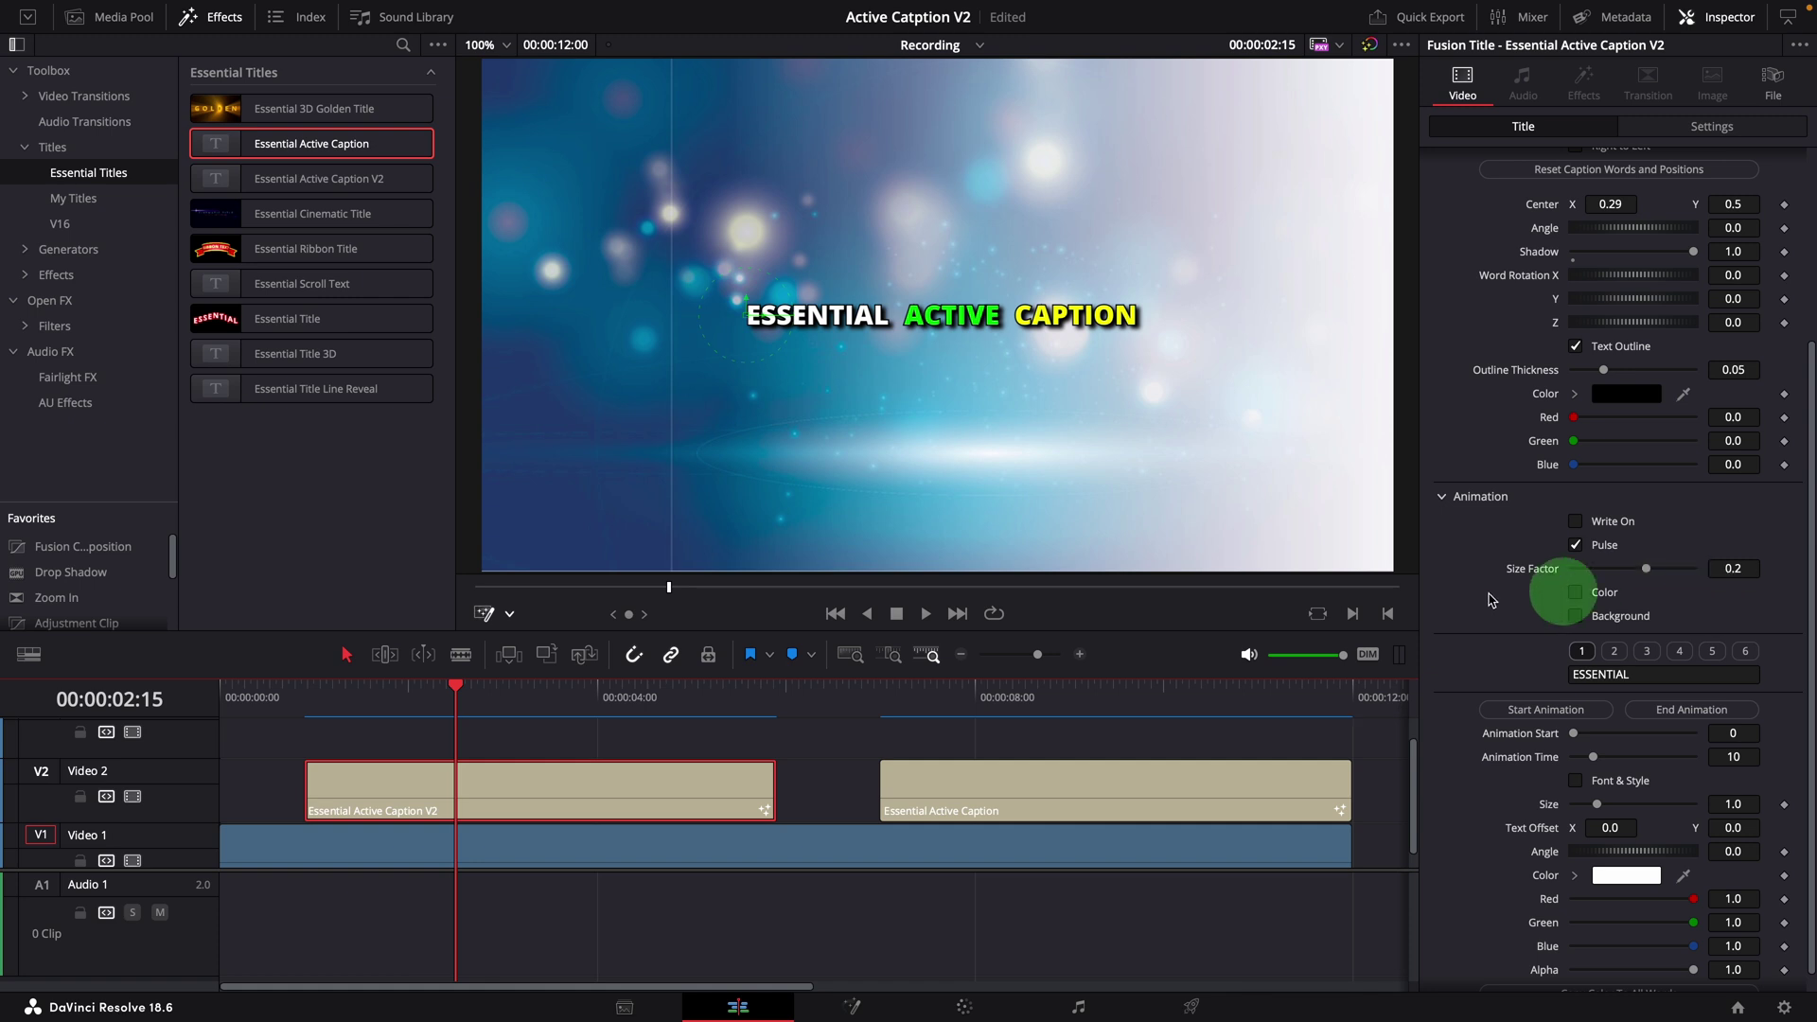
Preview the Pulse animation and nudge its Size Factor up from 0.2
{"action": "left_click", "coordinate": [302, 689]}
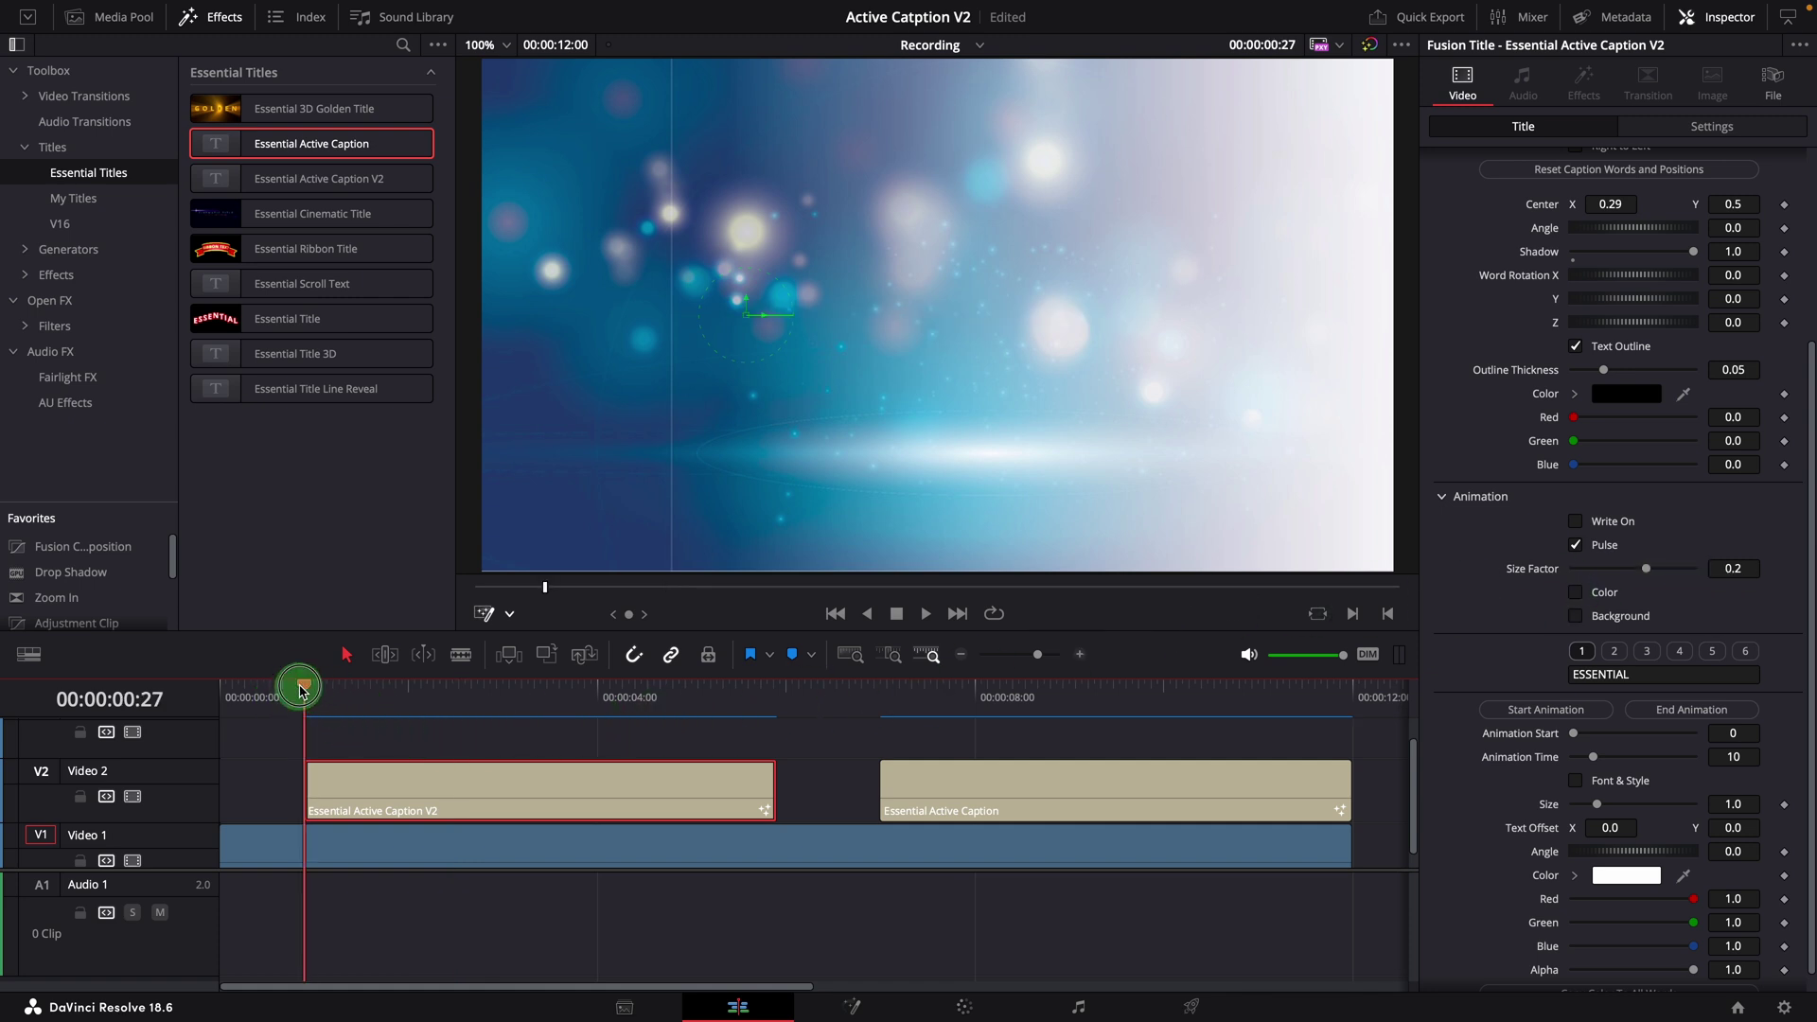
{"action": "key", "text": "space"}
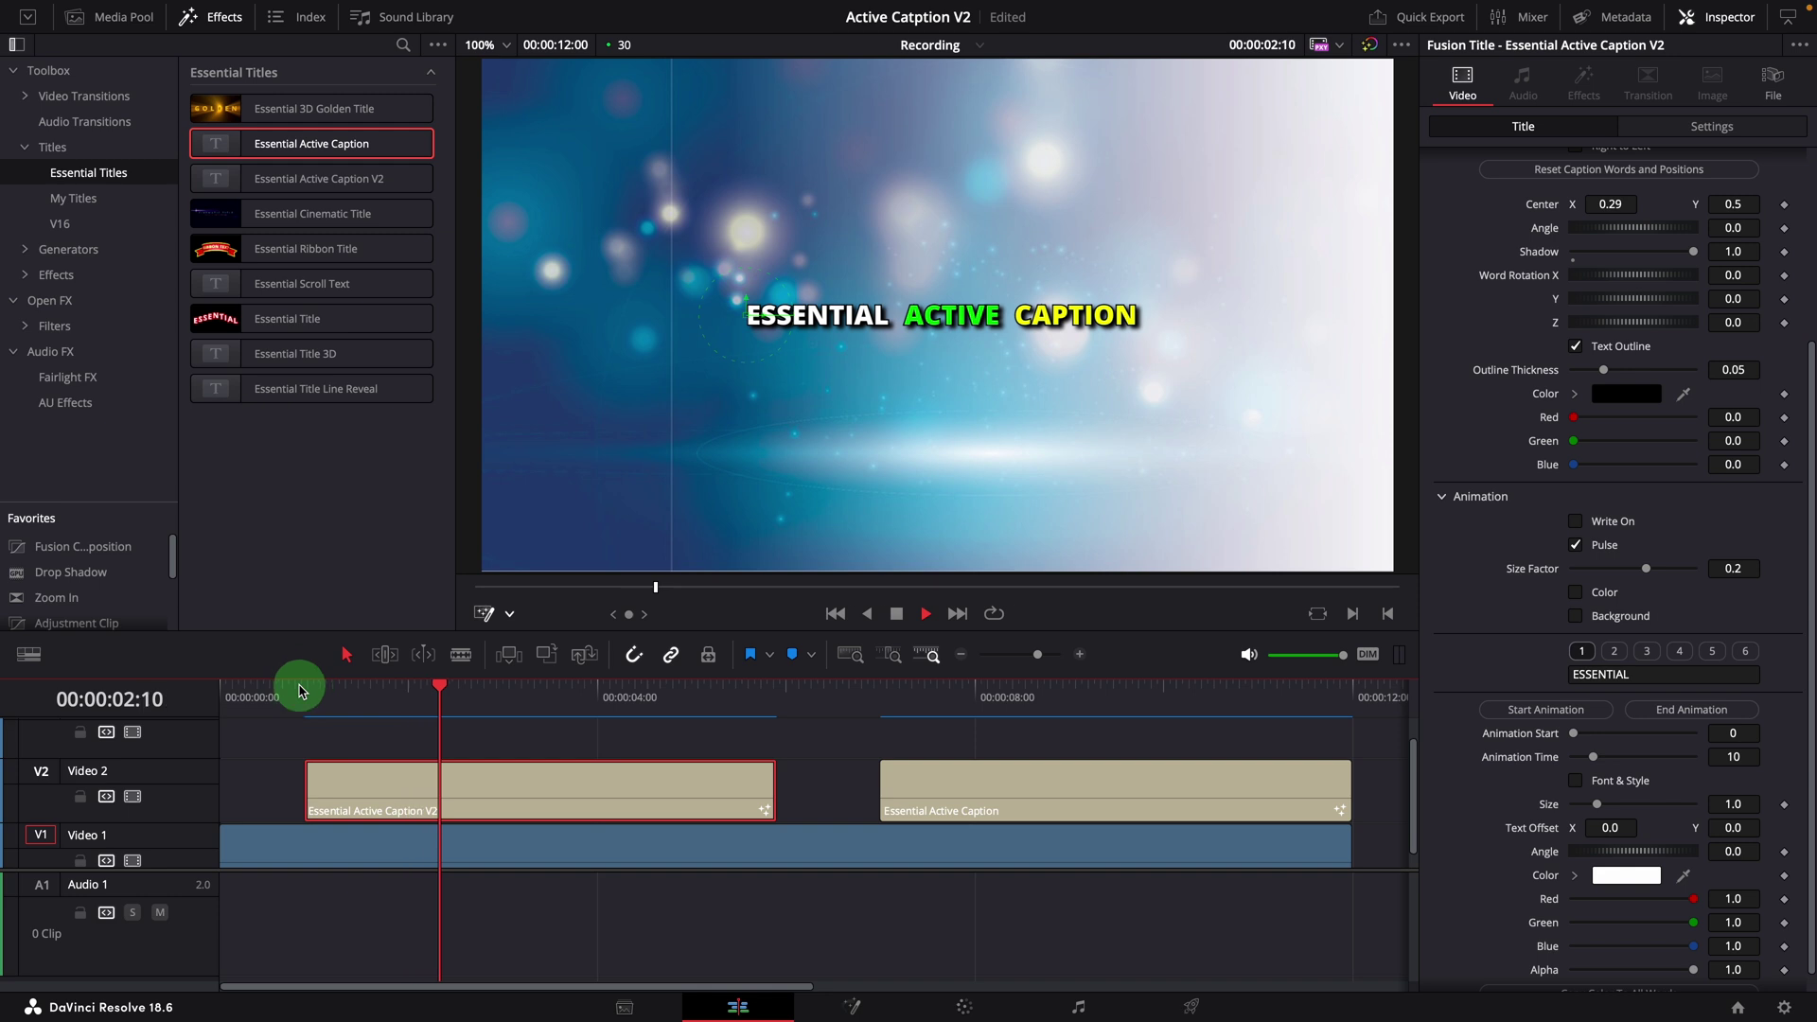
{"action": "left_click", "coordinate": [299, 689]}
{"action": "key", "text": "space"}
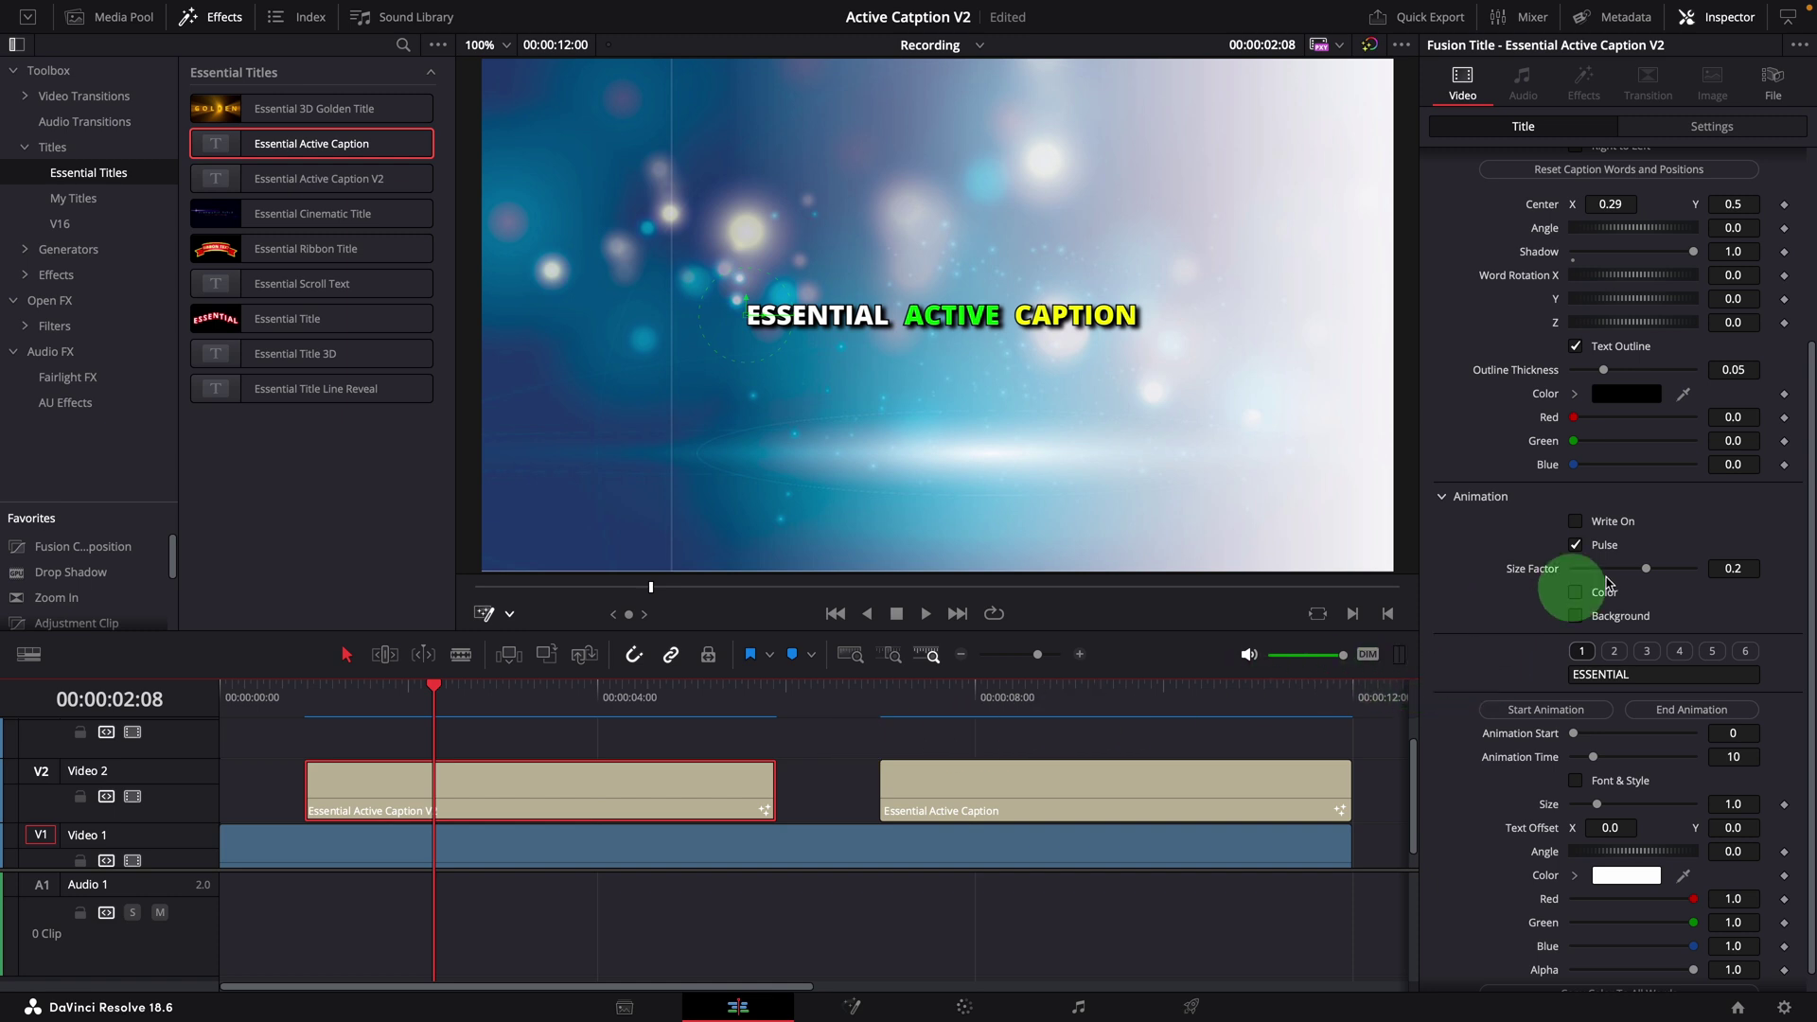
{"action": "left_click", "coordinate": [1693, 572]}
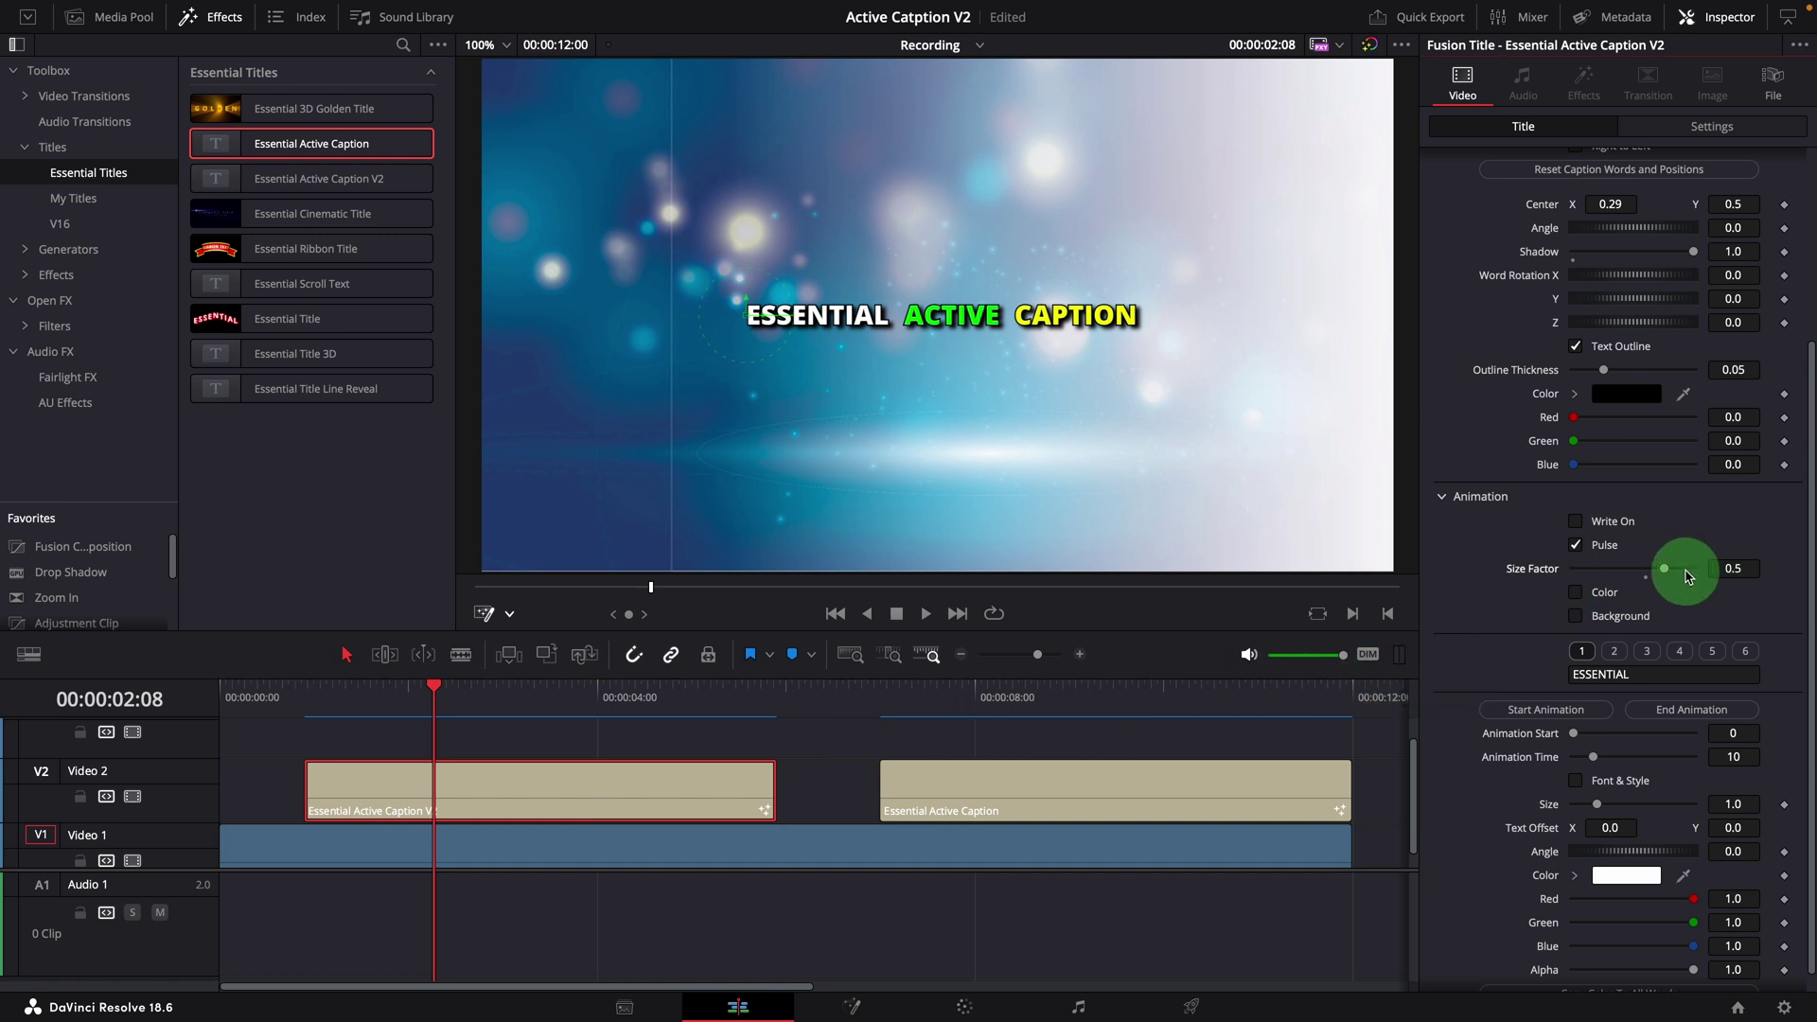
{"action": "left_click_drag", "start_coordinate": [296, 690], "coordinate": [285, 688]}
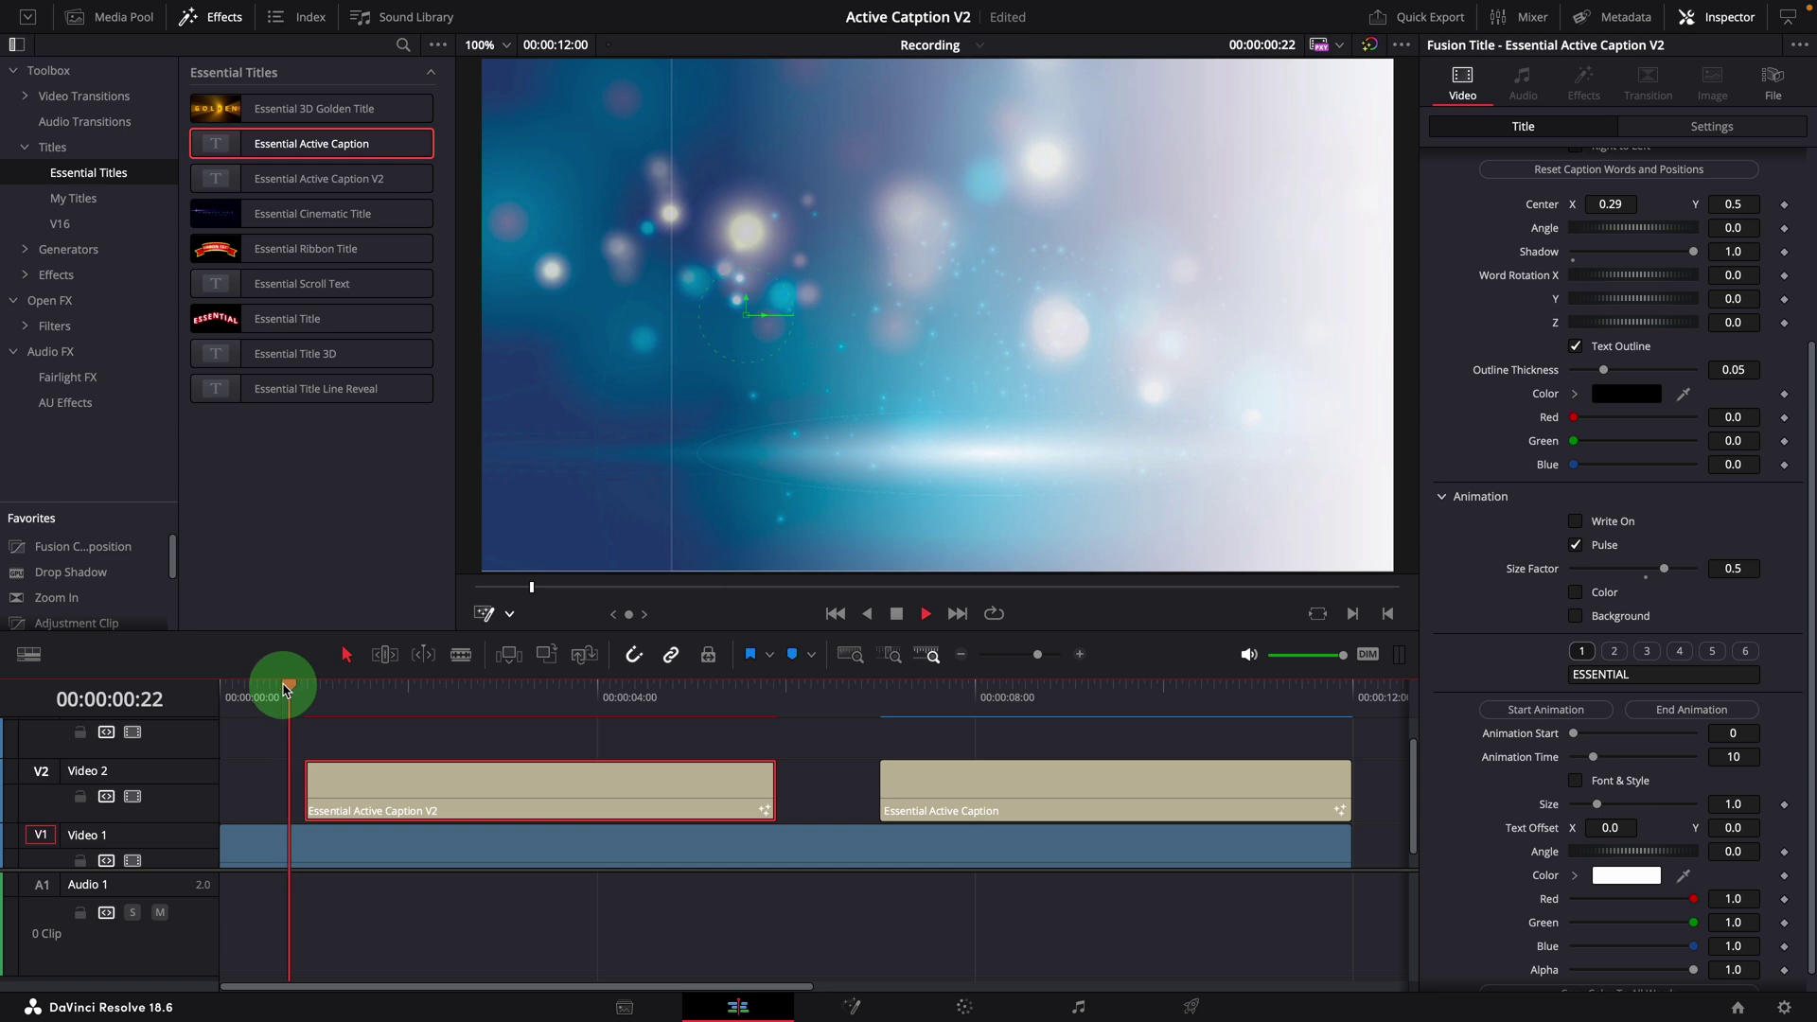
{"action": "key", "text": "space"}
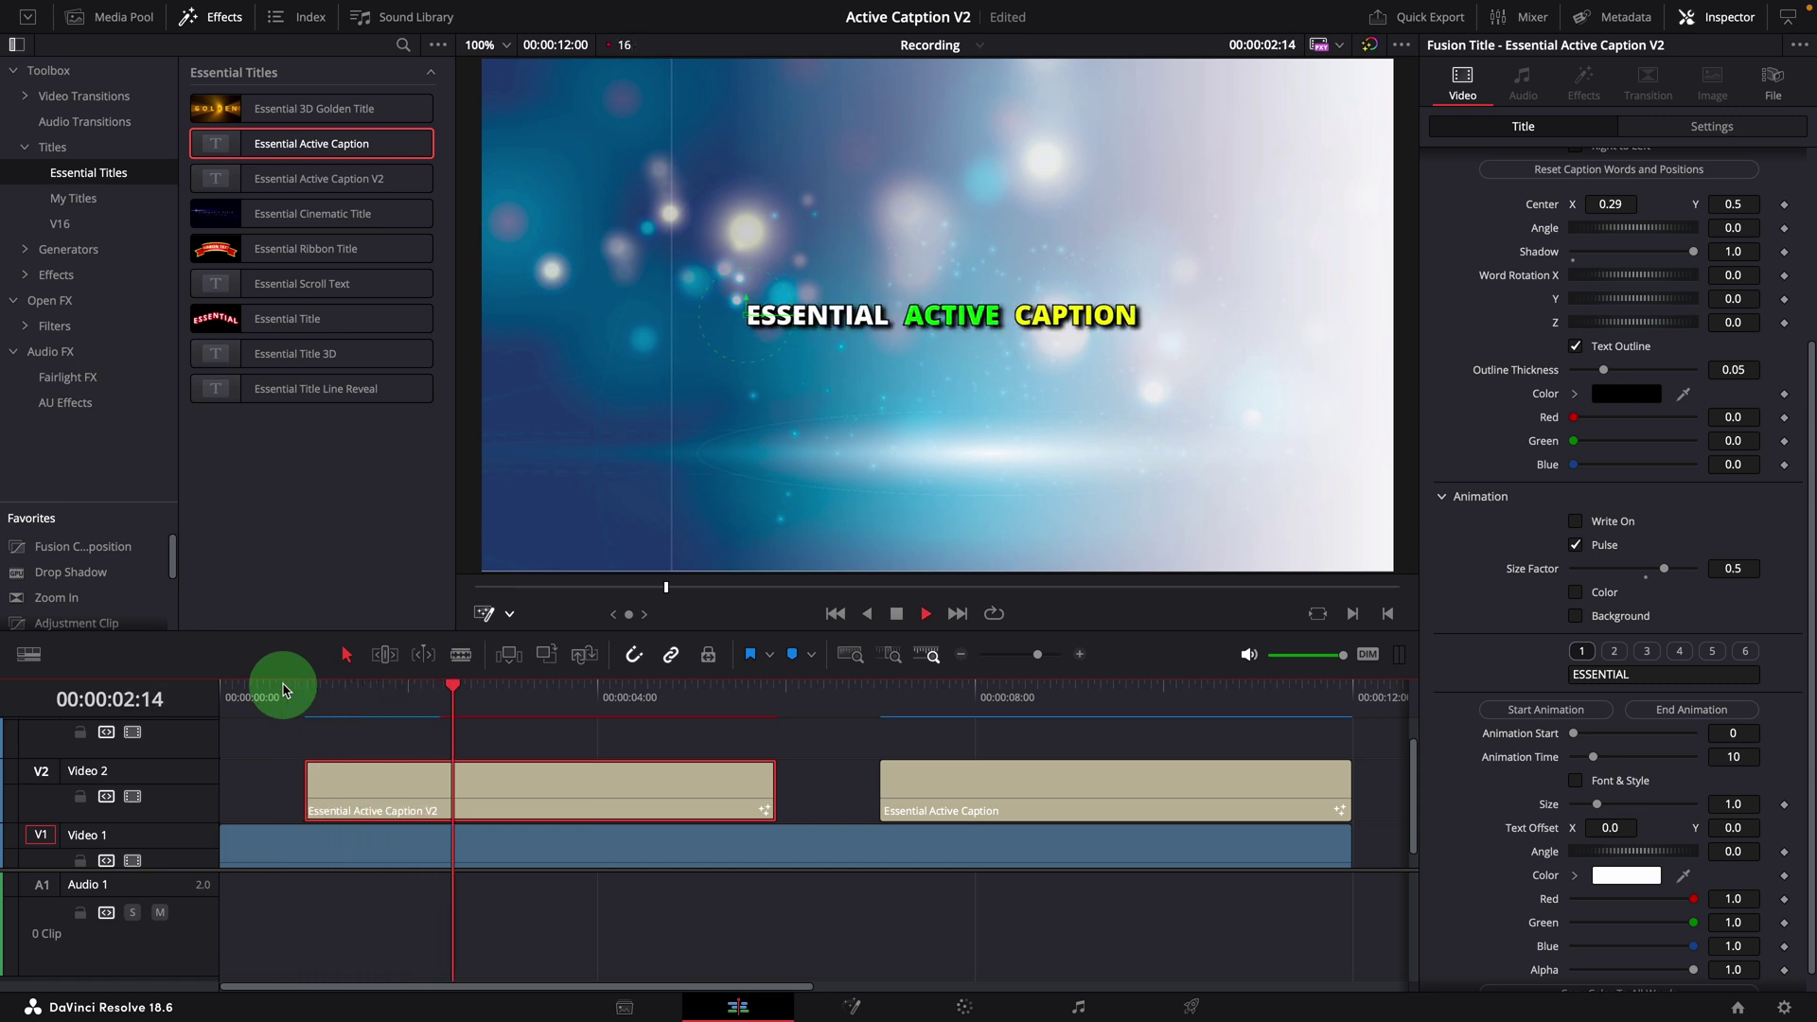
{"action": "left_click", "coordinate": [284, 688]}
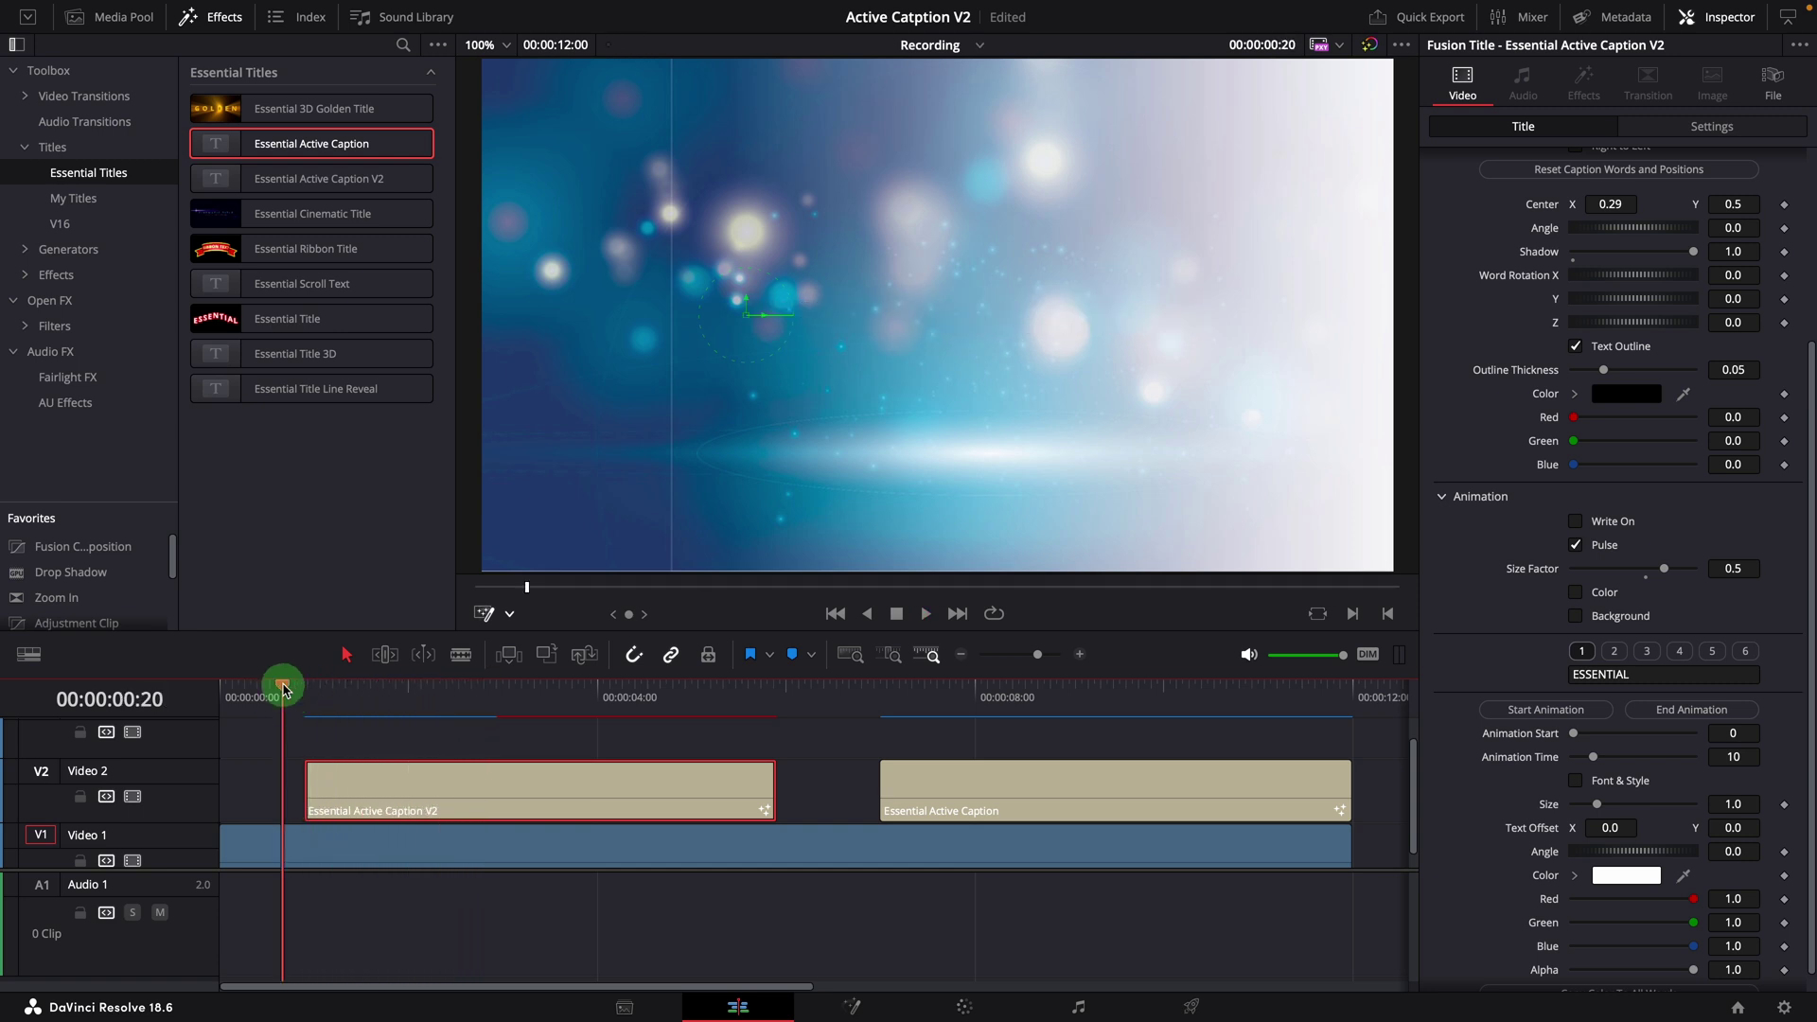
Lower the Pulse Size Factor to -0.1 and play back the negative pulse
{"action": "left_click", "coordinate": [365, 775]}
{"action": "left_click", "coordinate": [330, 692]}
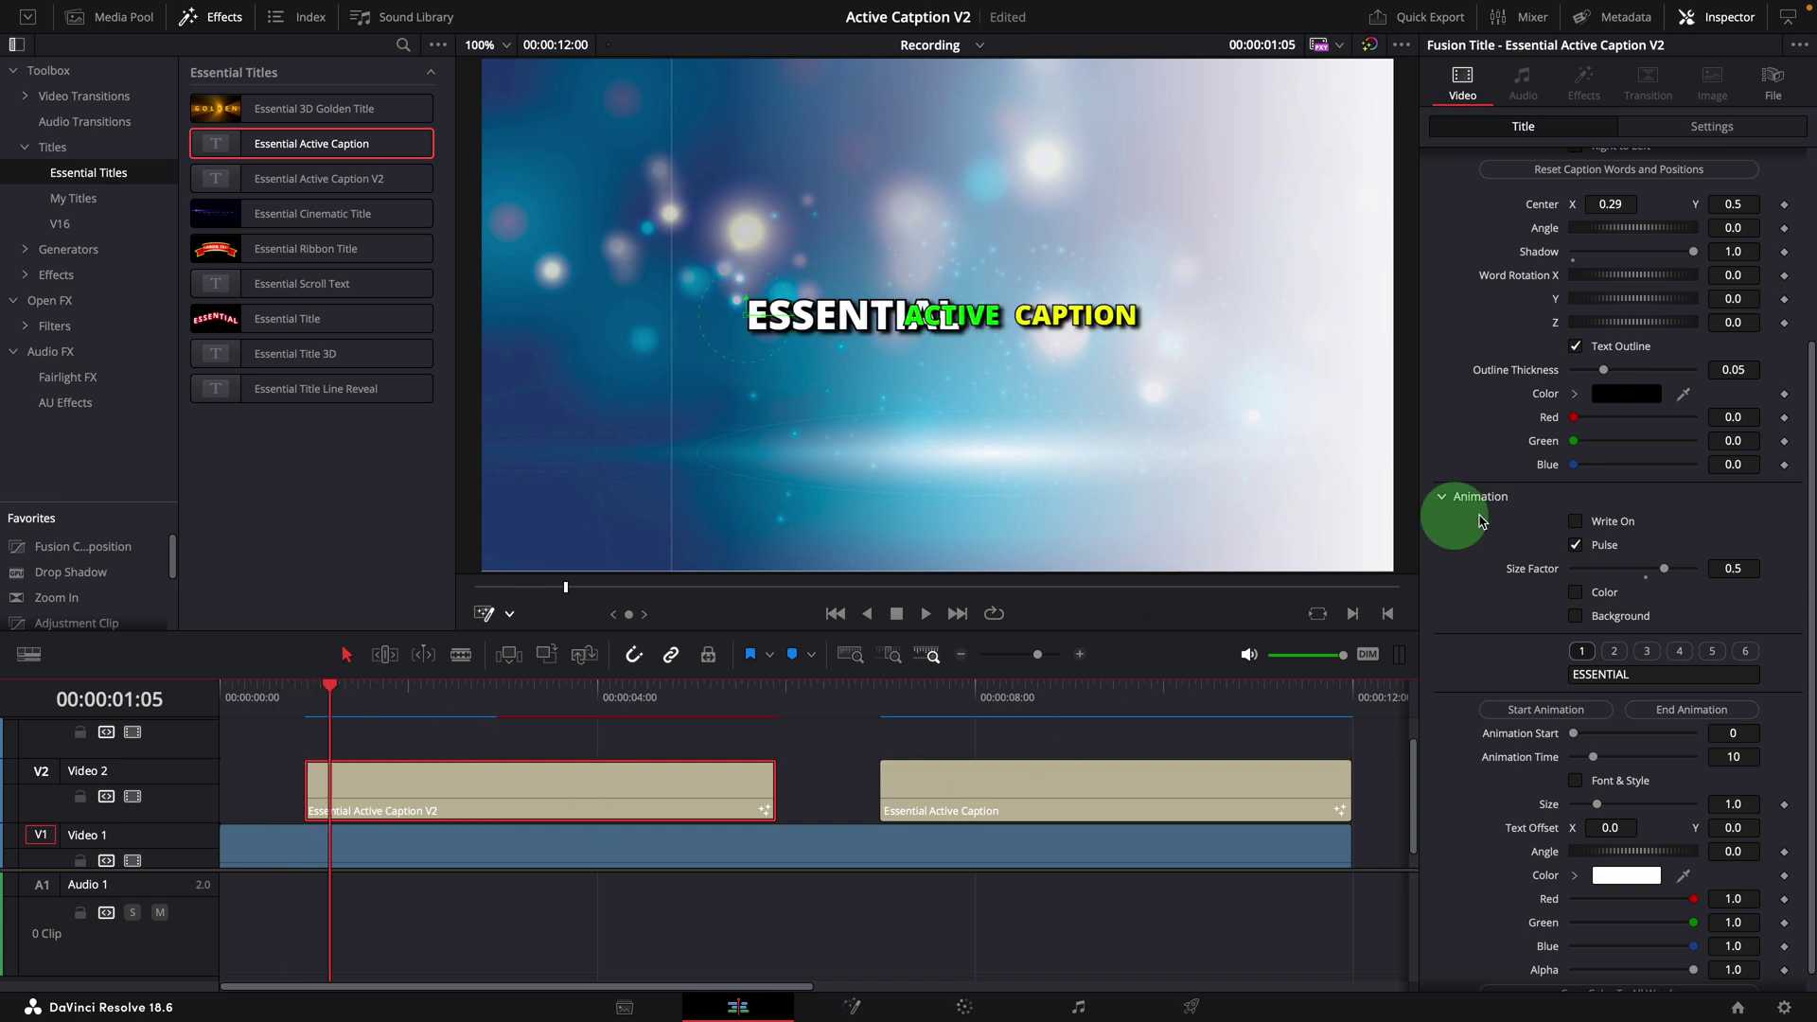
{"action": "left_click_drag", "start_coordinate": [1620, 581], "coordinate": [1620, 573]}
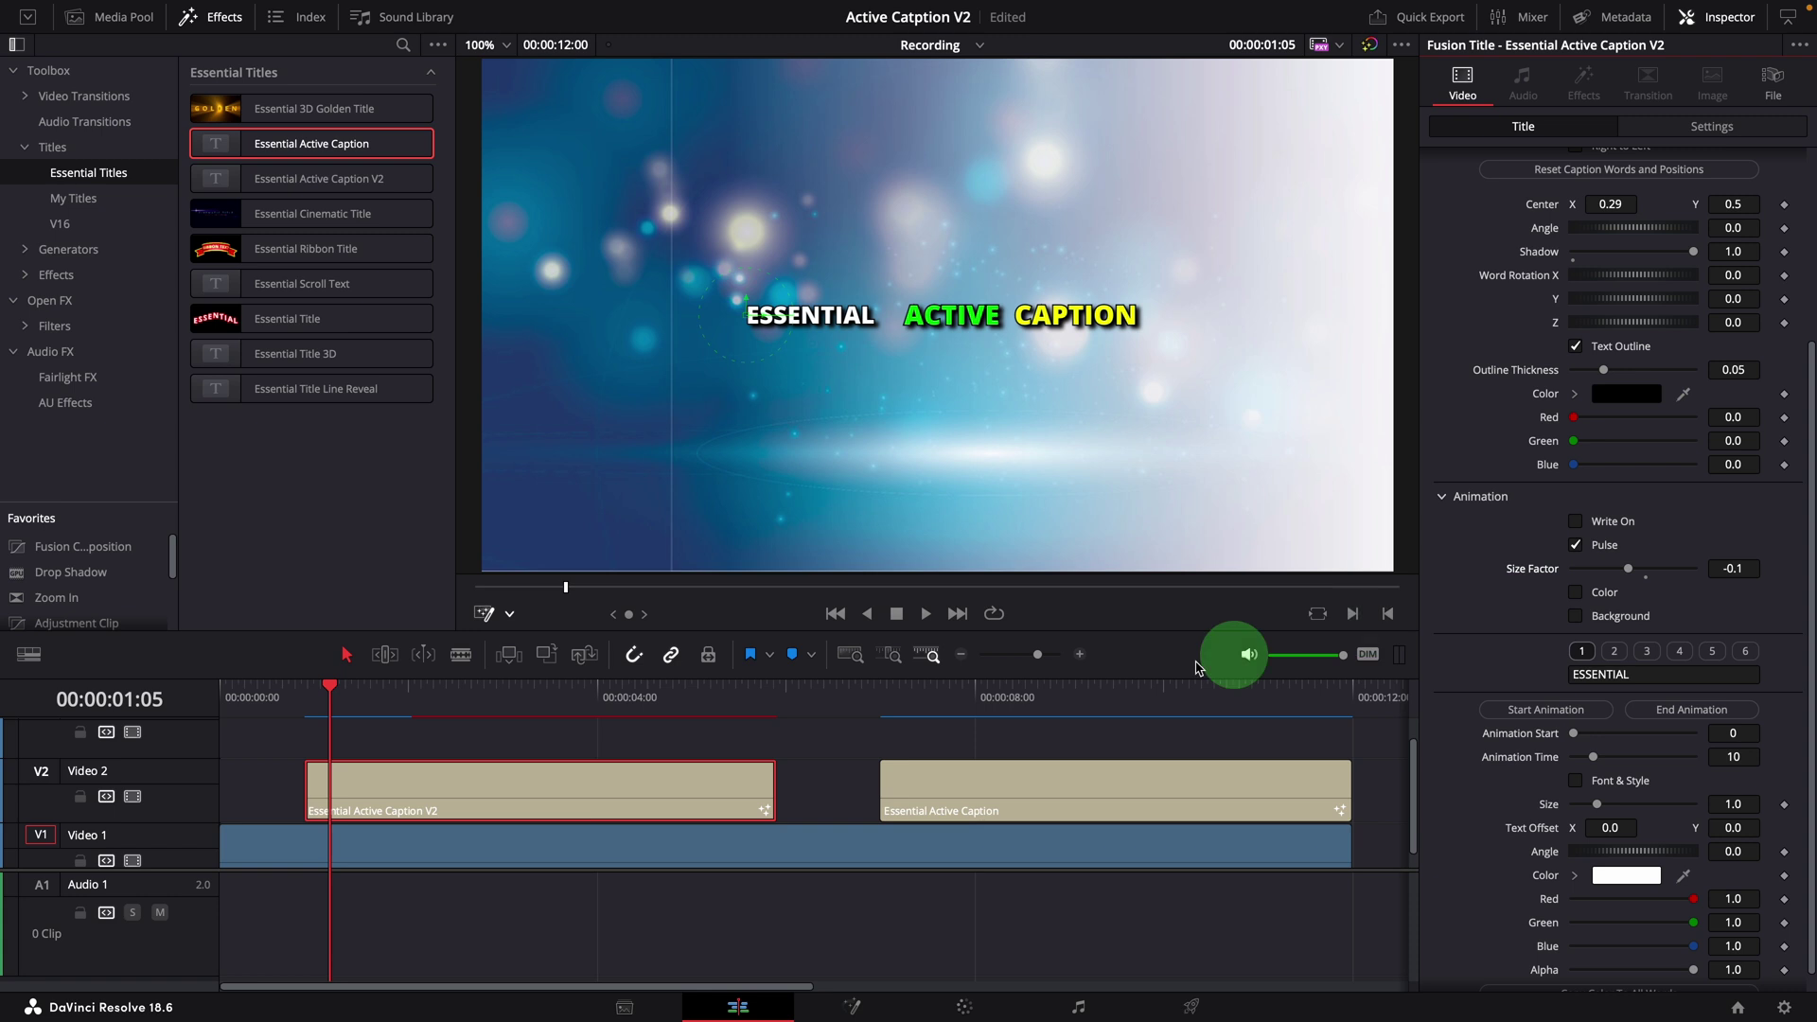
{"action": "left_click", "coordinate": [302, 699]}
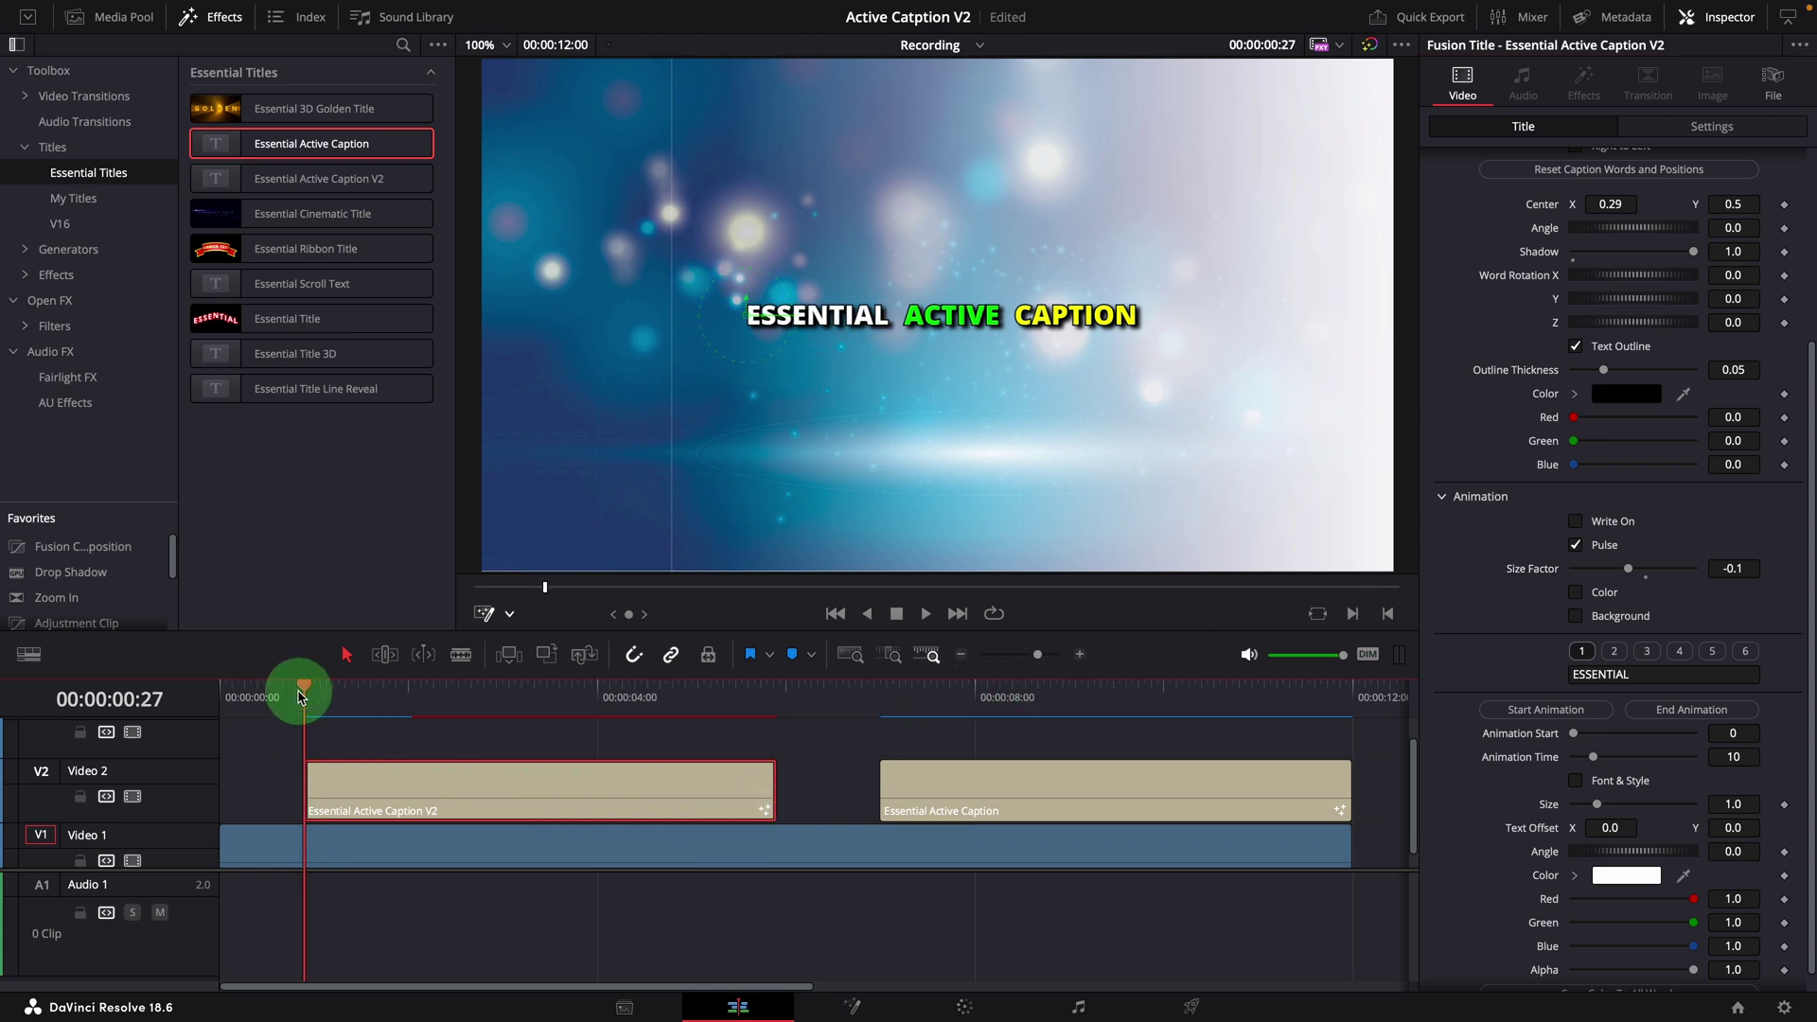
{"action": "key", "text": "space"}
{"action": "left_click", "coordinate": [298, 697]}
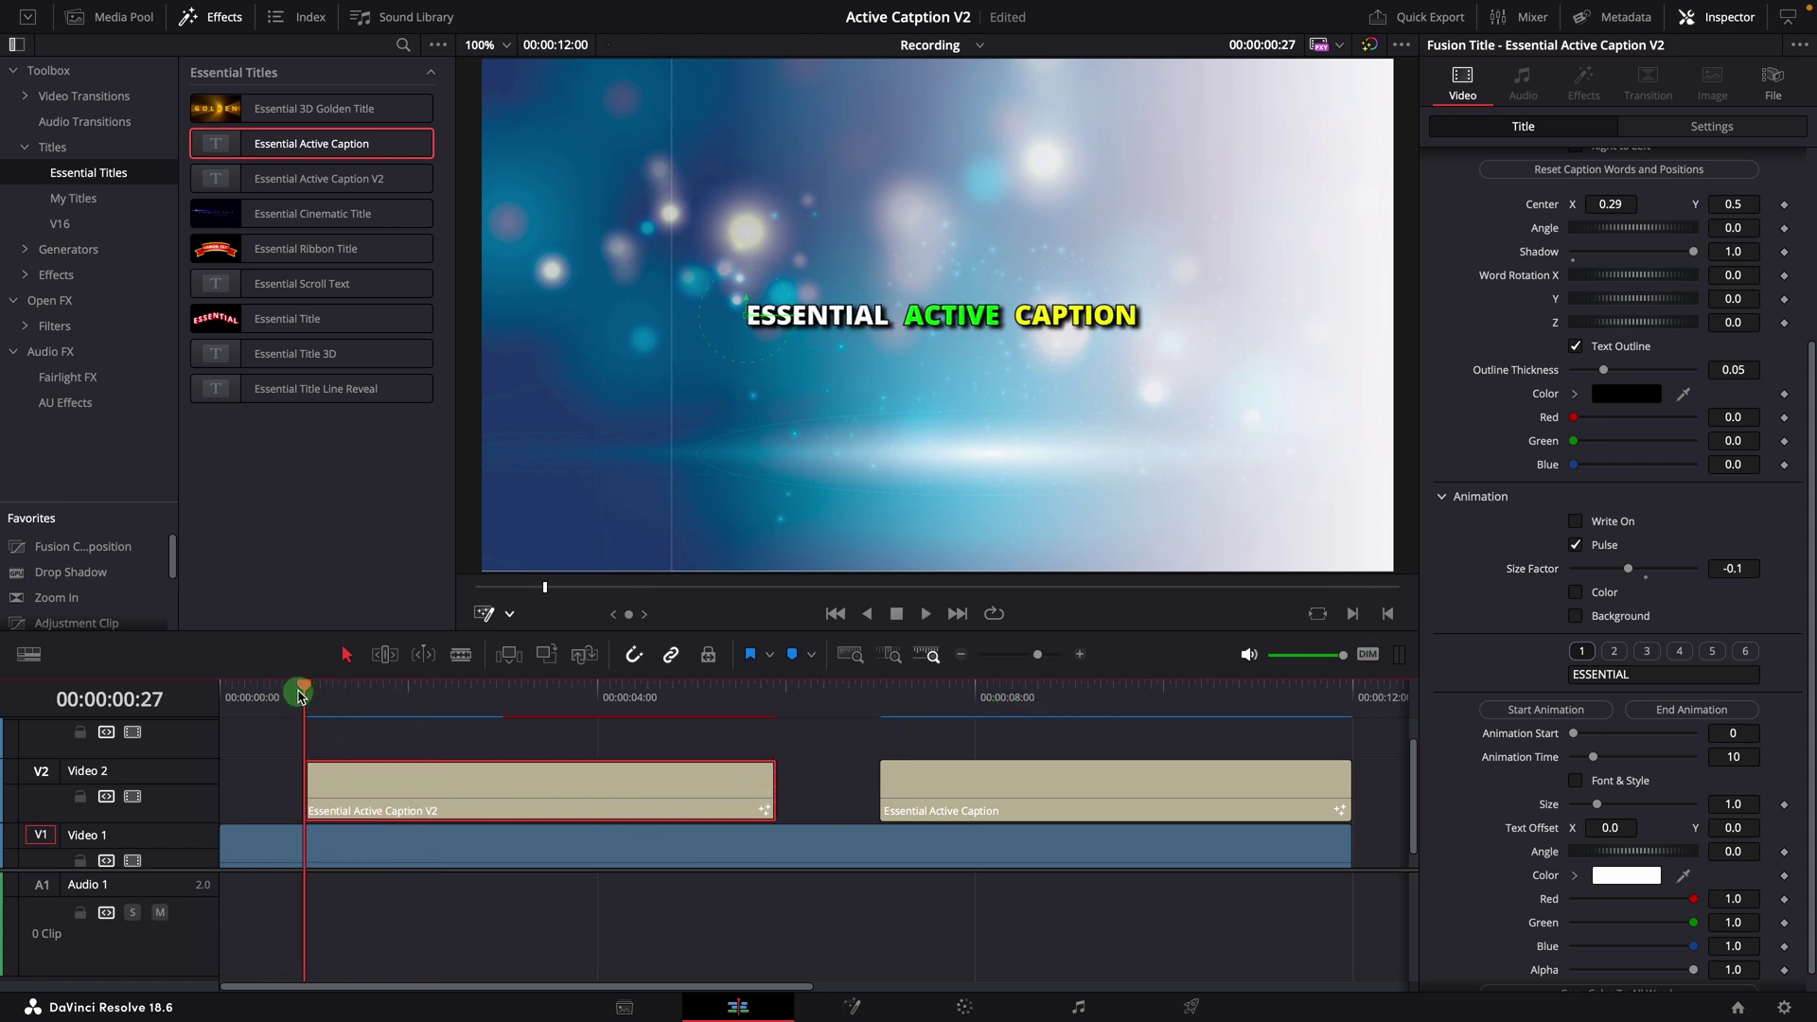
{"action": "key", "text": "space"}
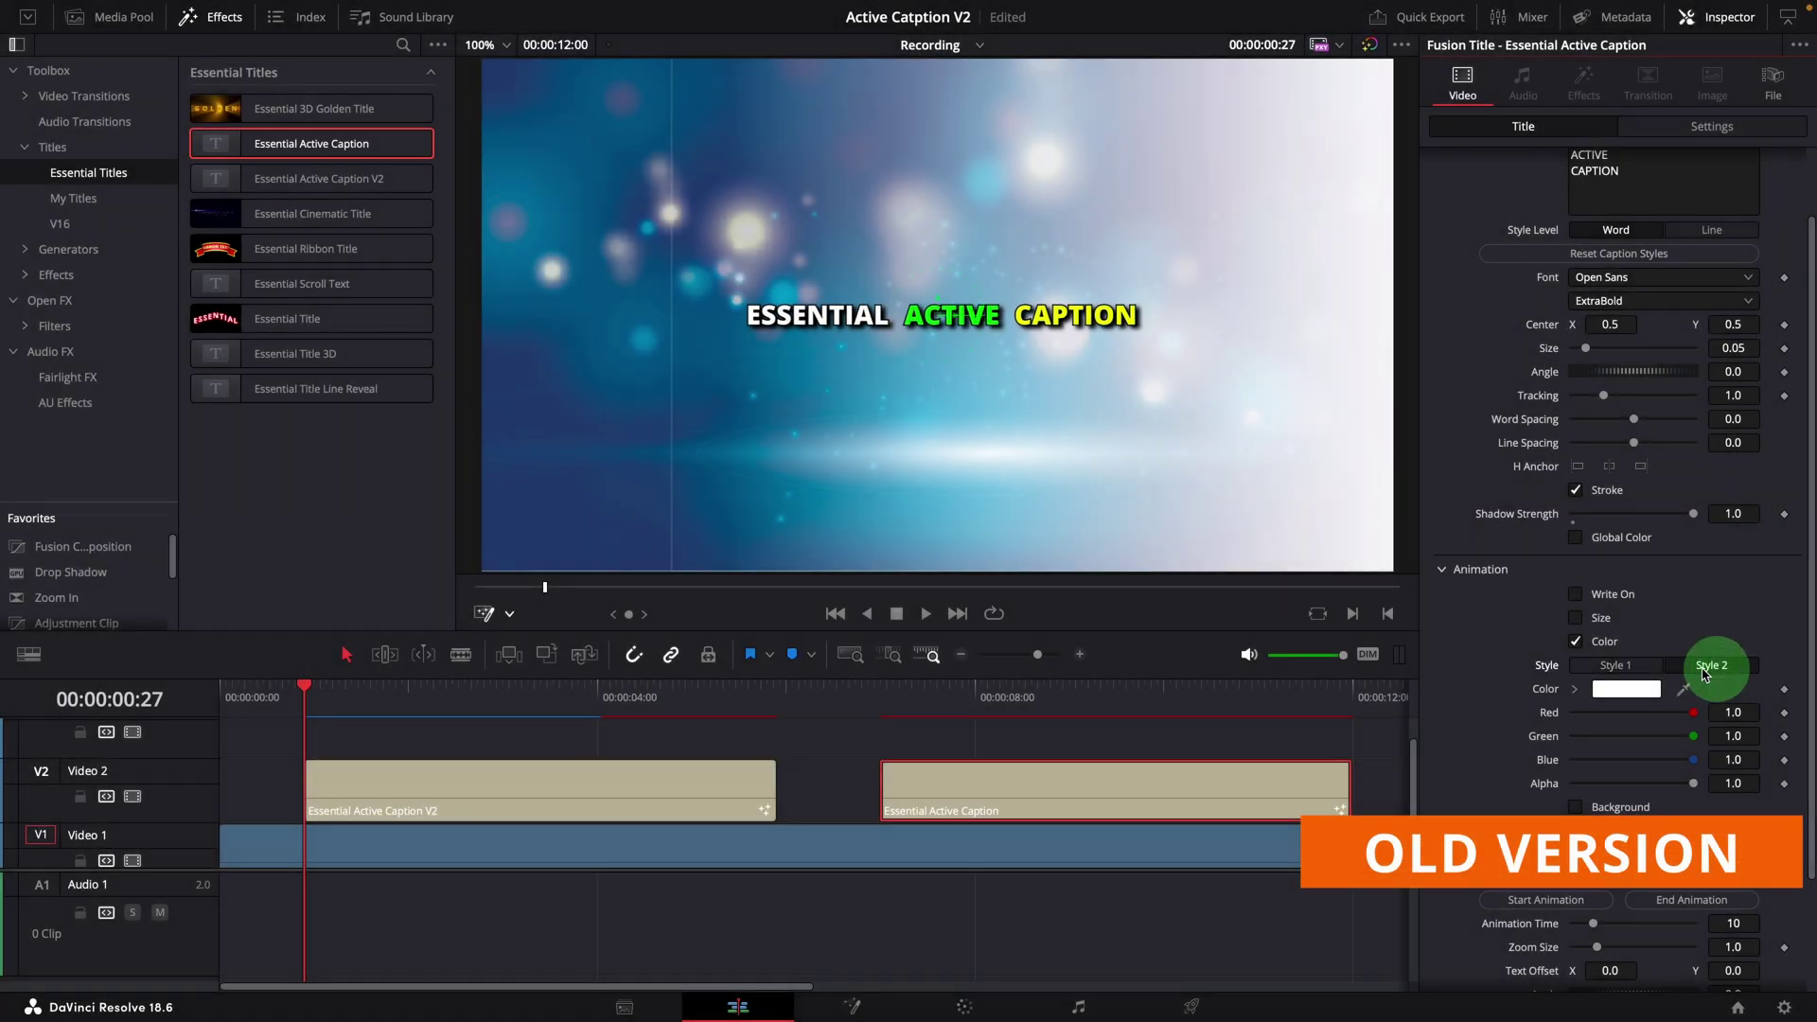
Select the V2 caption and give its active word a pink background with 0.2 round corners
{"action": "left_click", "coordinate": [1593, 665]}
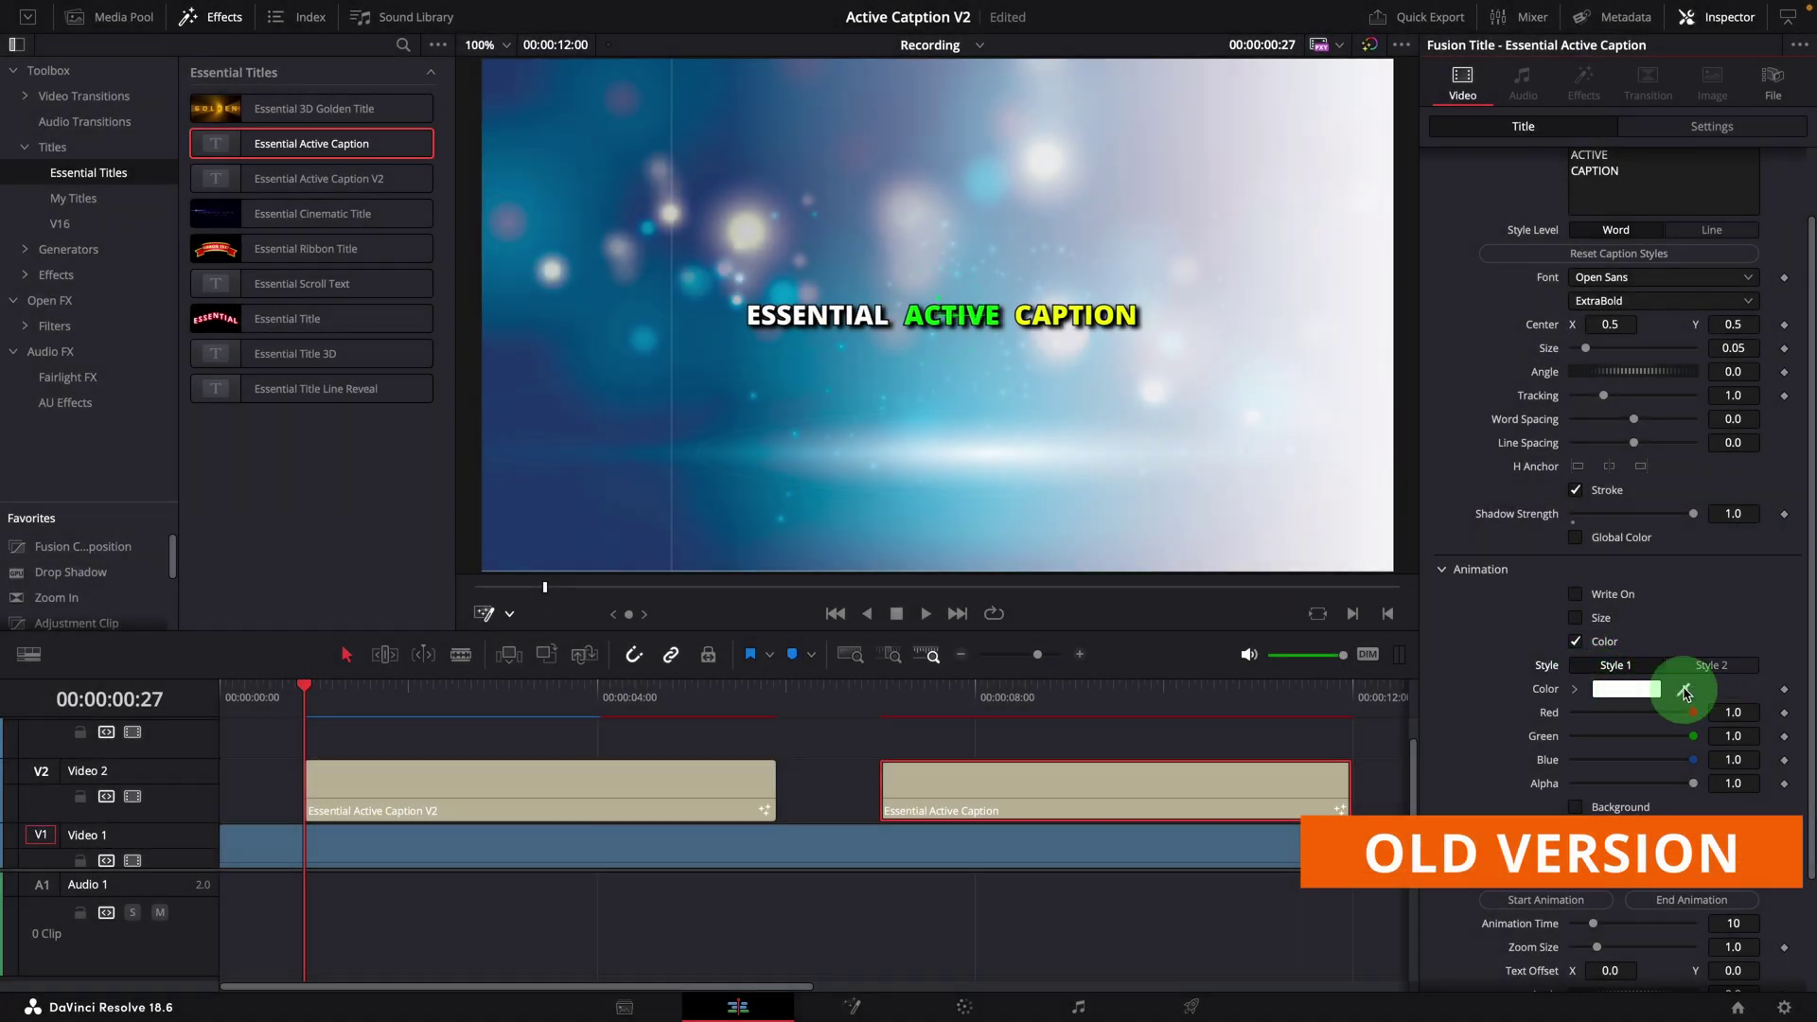
{"action": "left_click", "coordinate": [629, 785]}
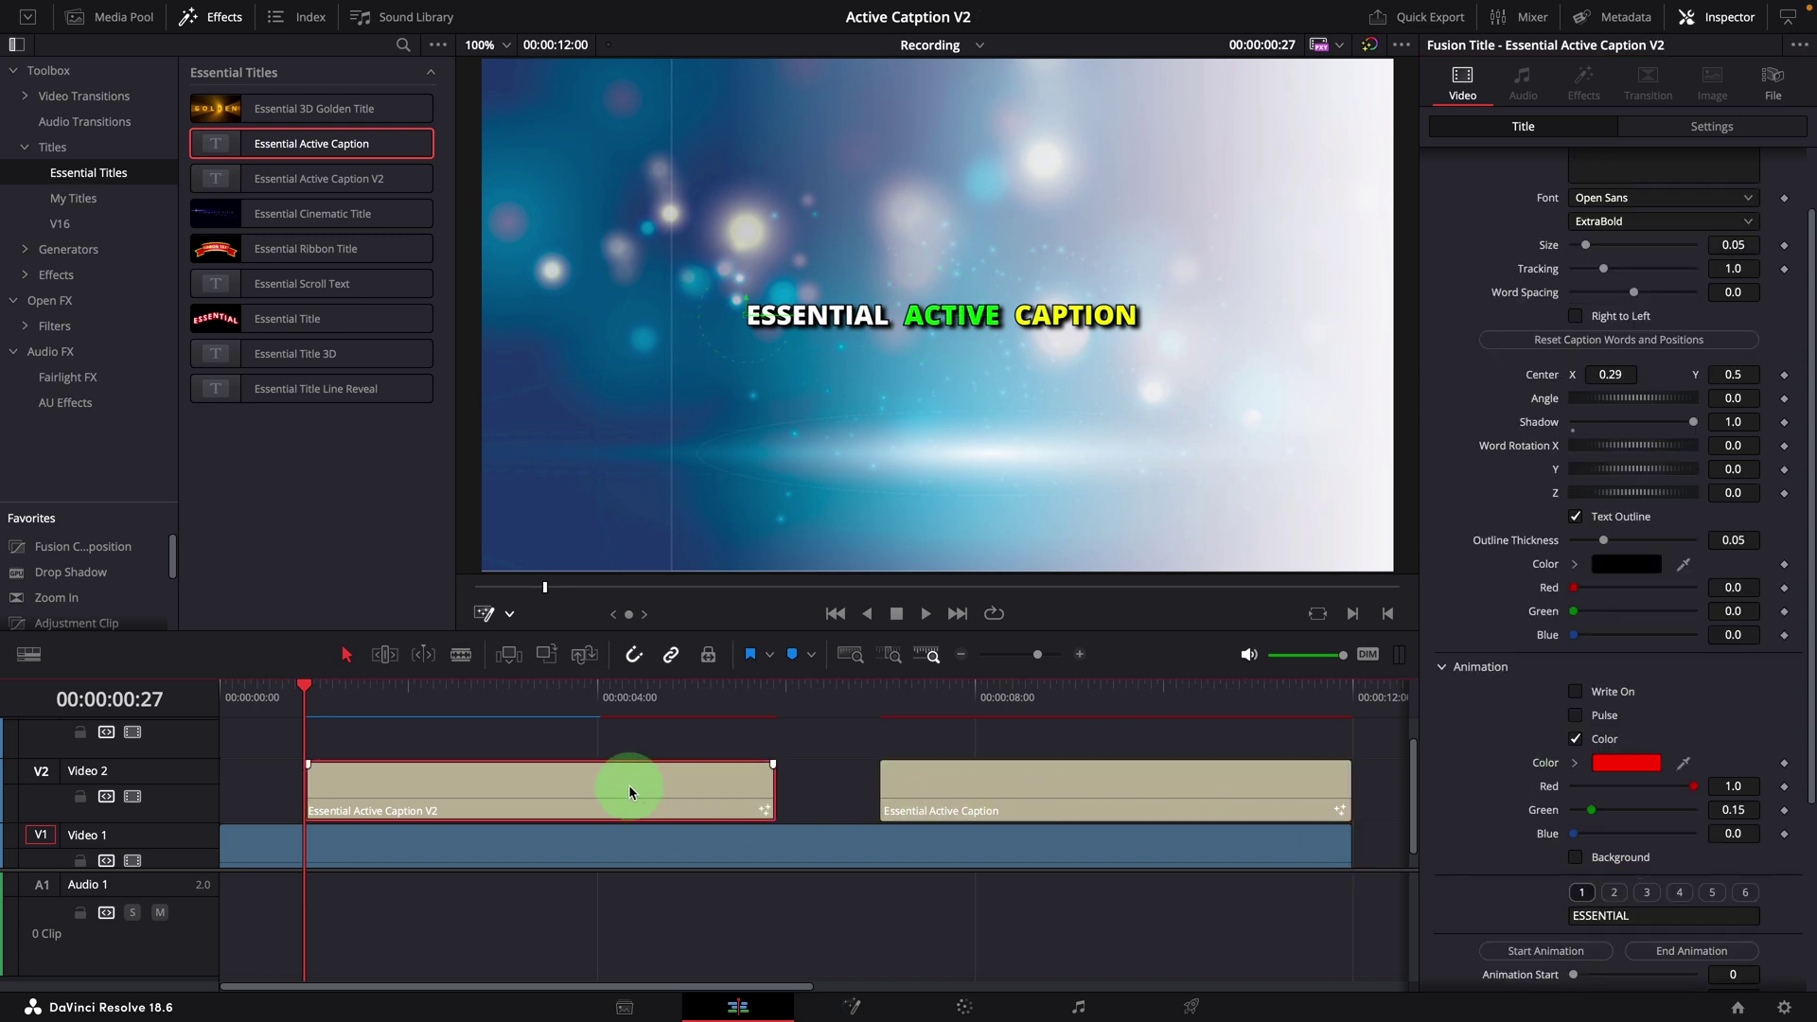
{"action": "scroll", "coordinate": [1622, 776], "scroll_direction": "down", "scroll_amount": 5}
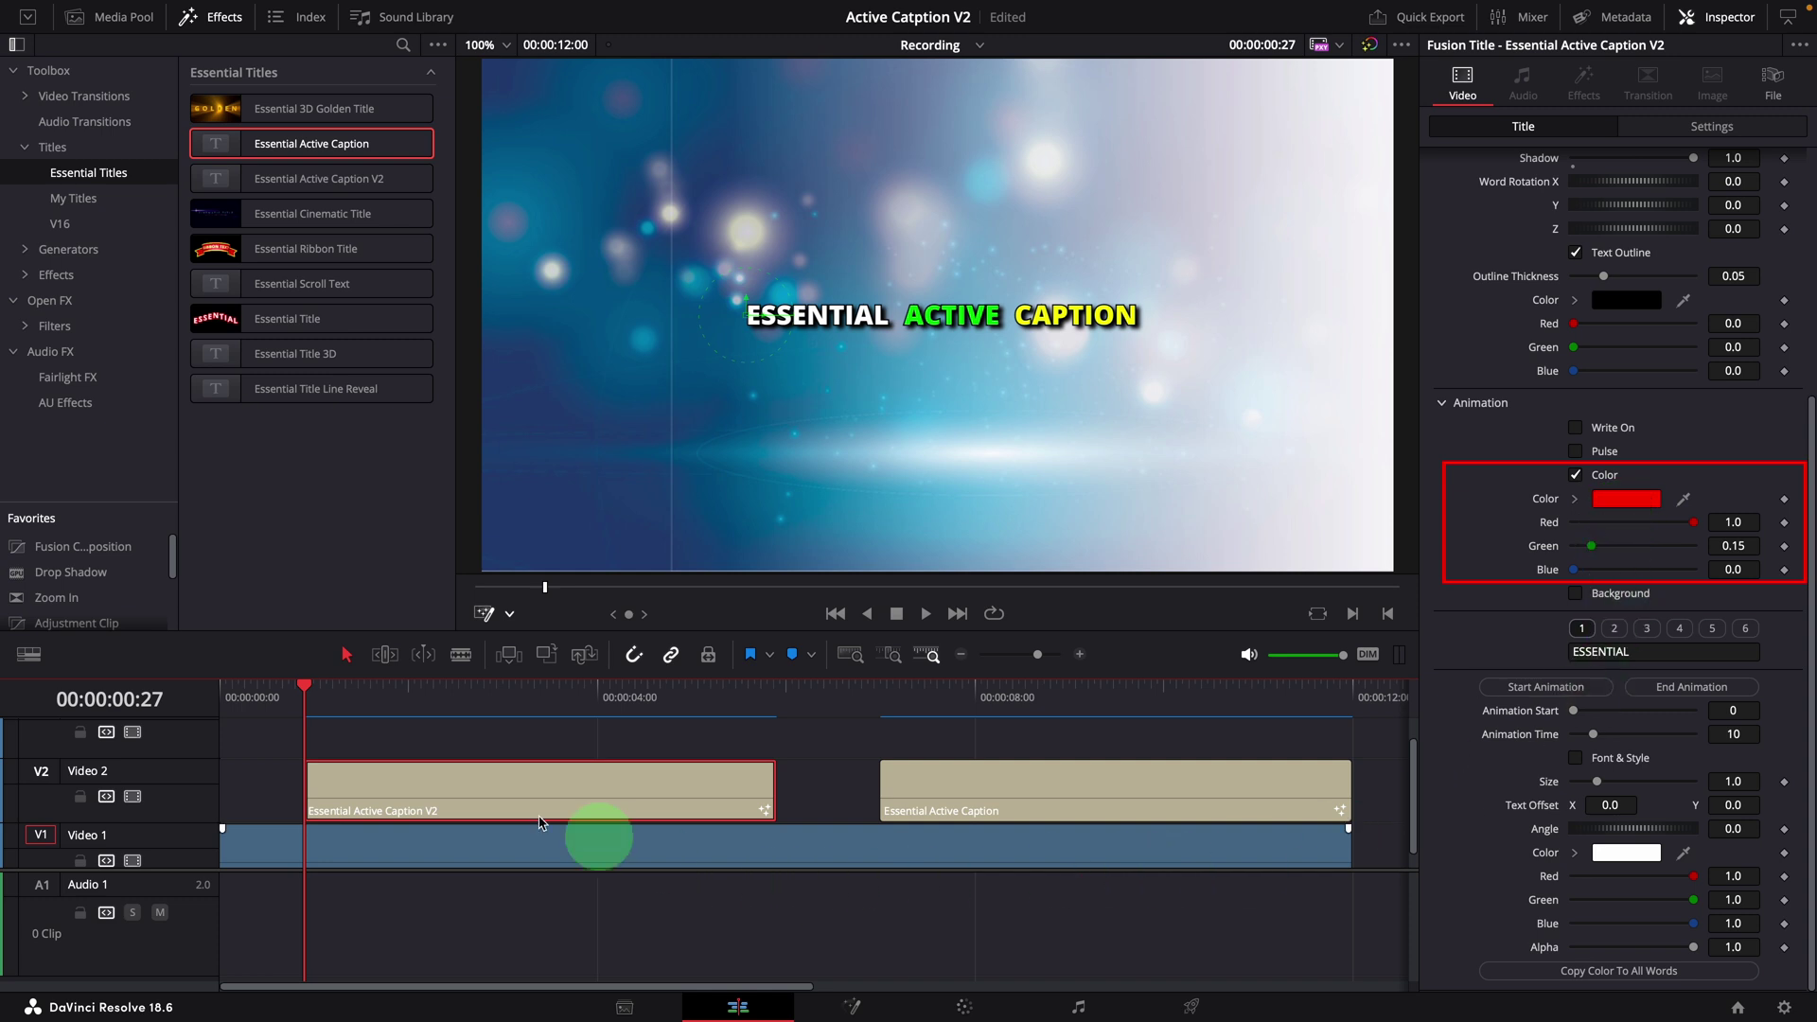
{"action": "key", "text": "space"}
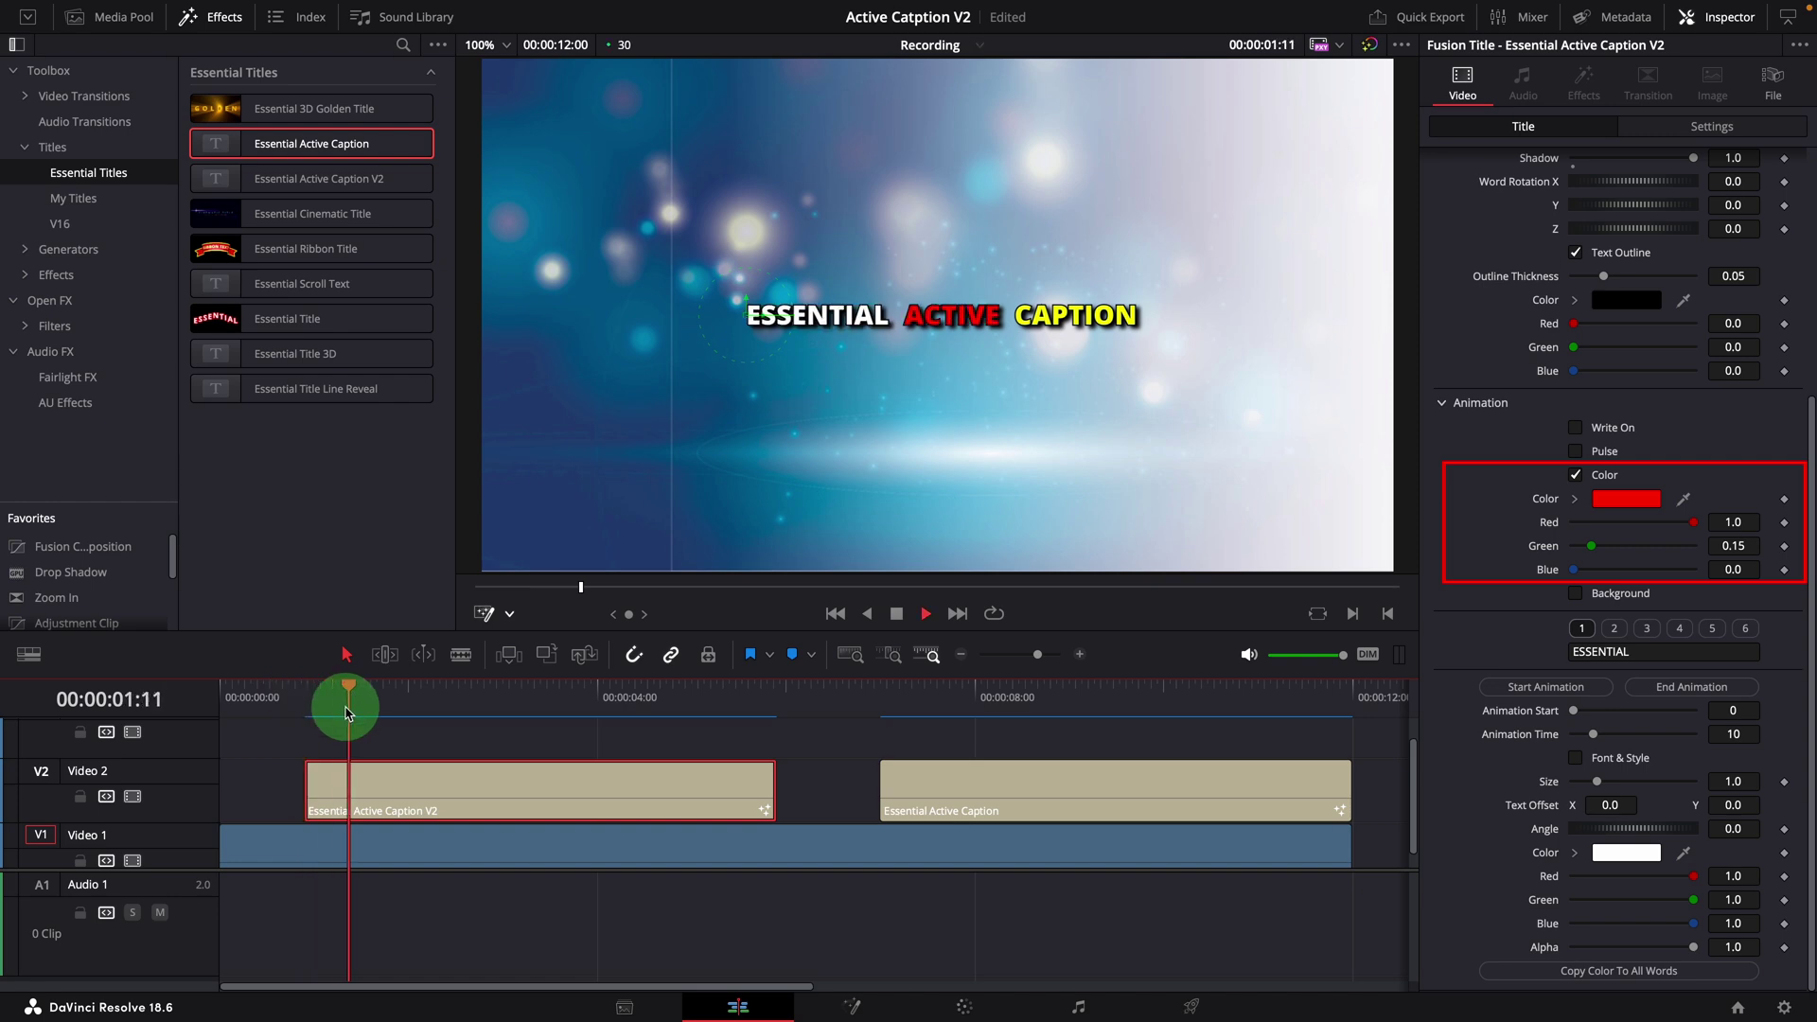
{"action": "left_click", "coordinate": [304, 698]}
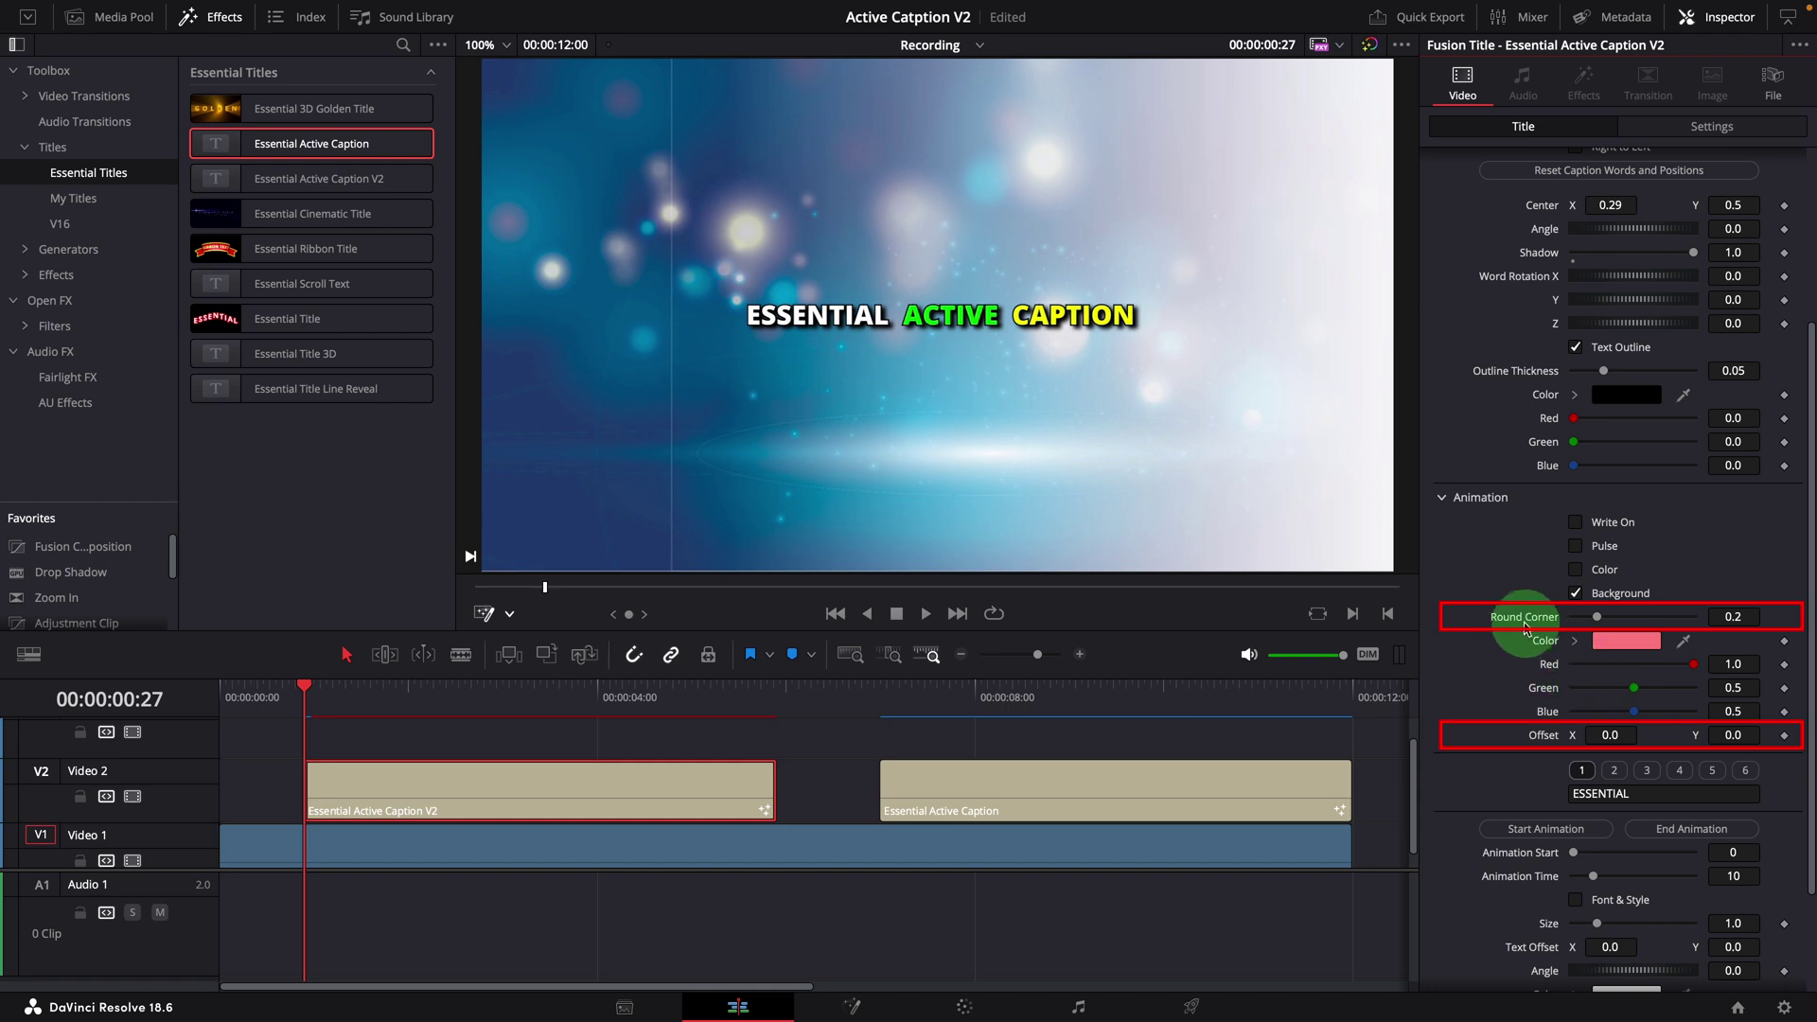
Change the V2 caption font to Papyrus
{"action": "scroll", "coordinate": [1703, 445], "scroll_direction": "up", "scroll_amount": 5}
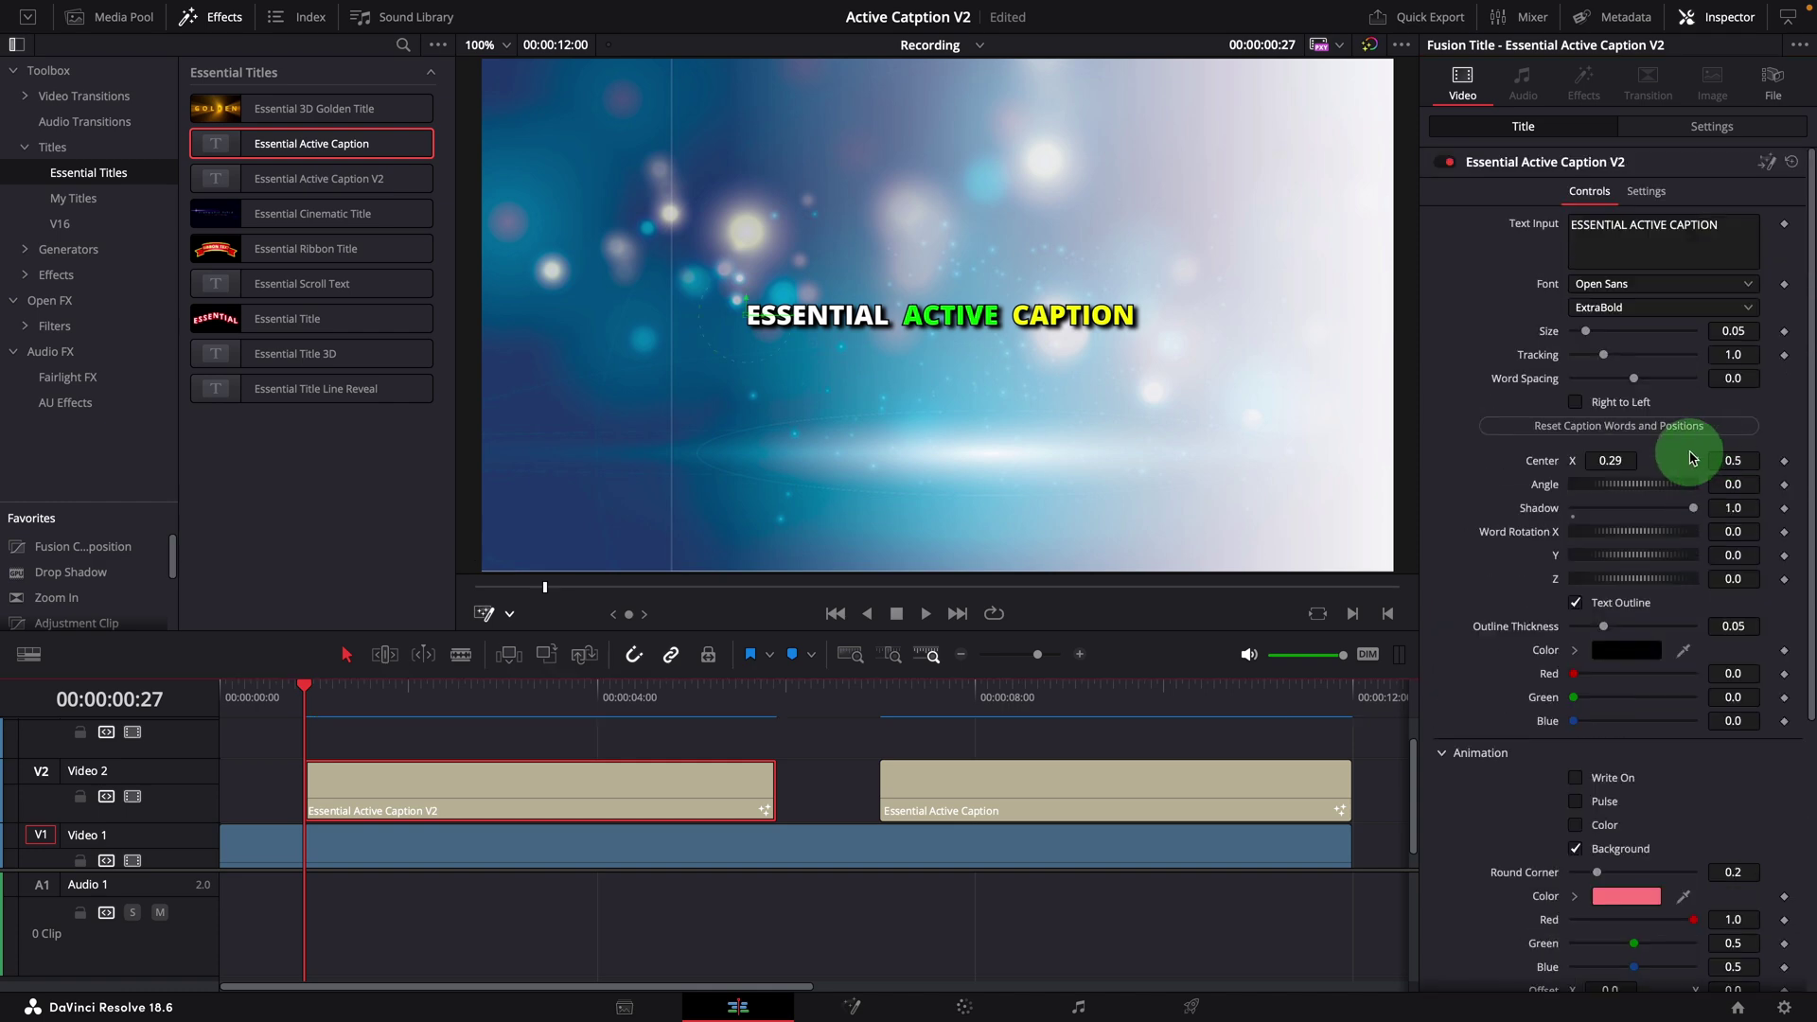
{"action": "left_click", "coordinate": [1666, 295]}
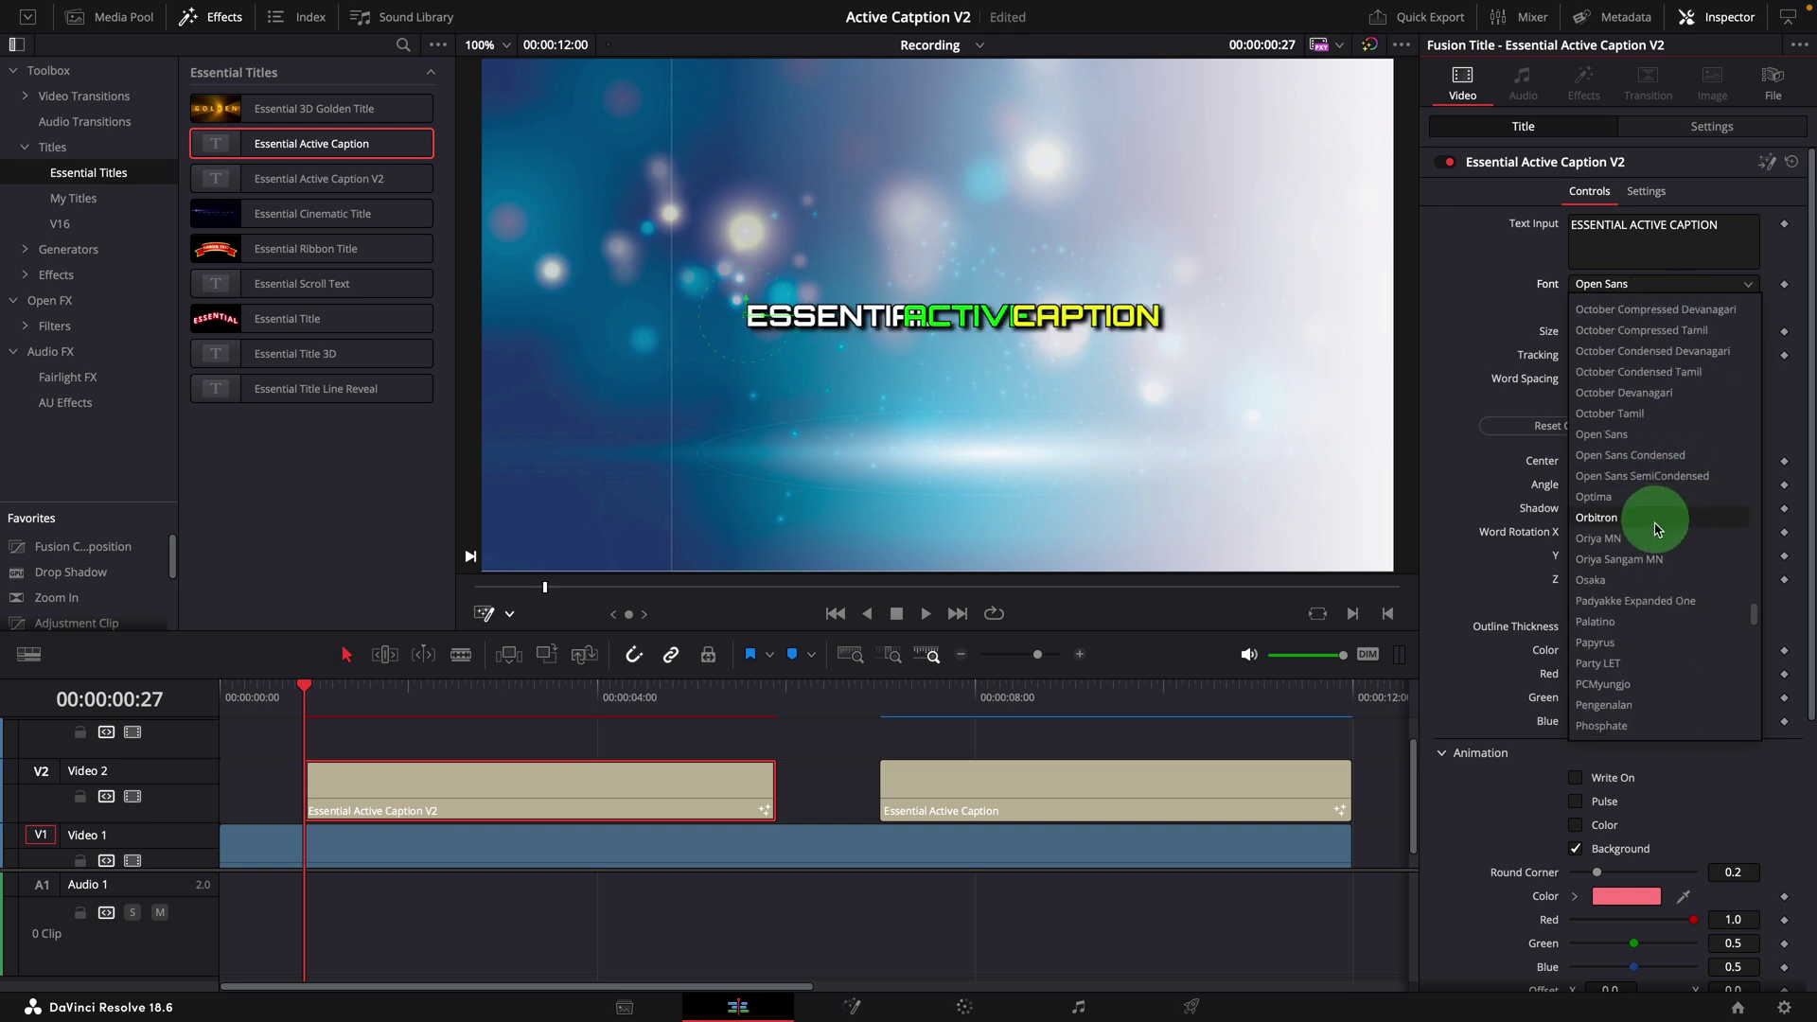
{"action": "left_click", "coordinate": [1596, 644]}
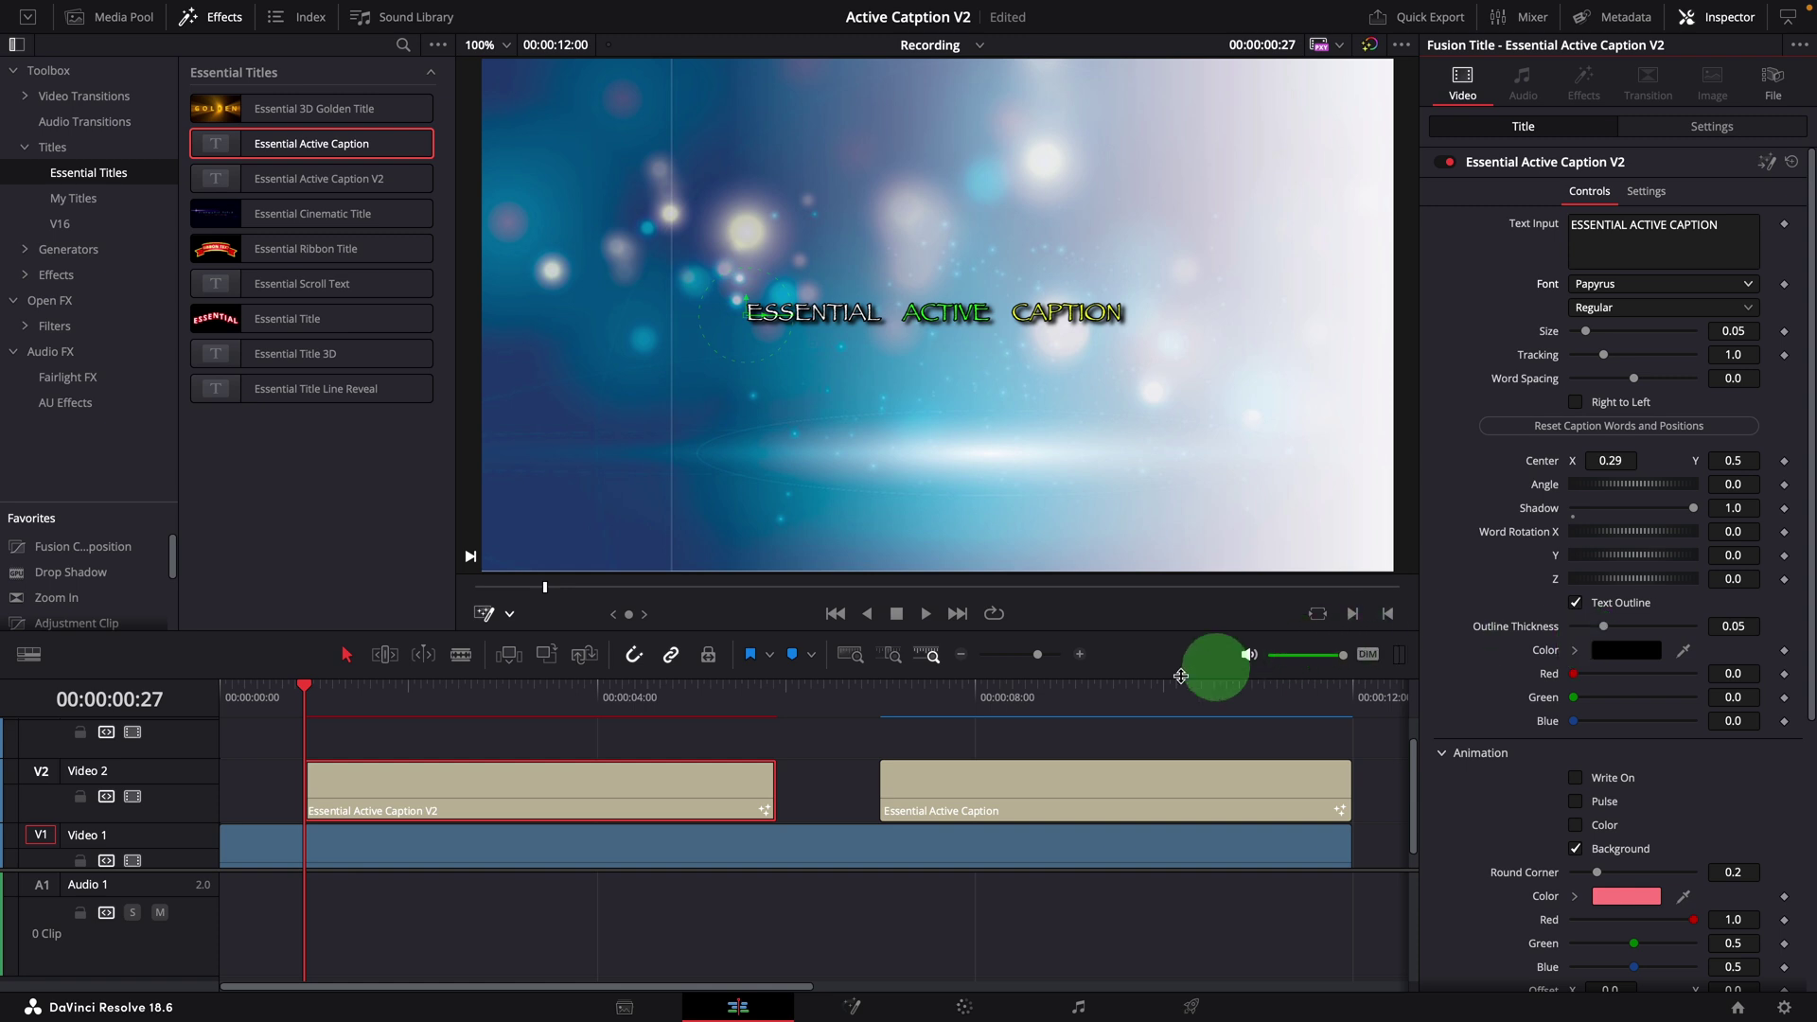
Set the highlight background's Offset Y to 0.004 where ACTIVE is highlighted
{"action": "left_click_drag", "start_coordinate": [322, 695], "coordinate": [347, 691]}
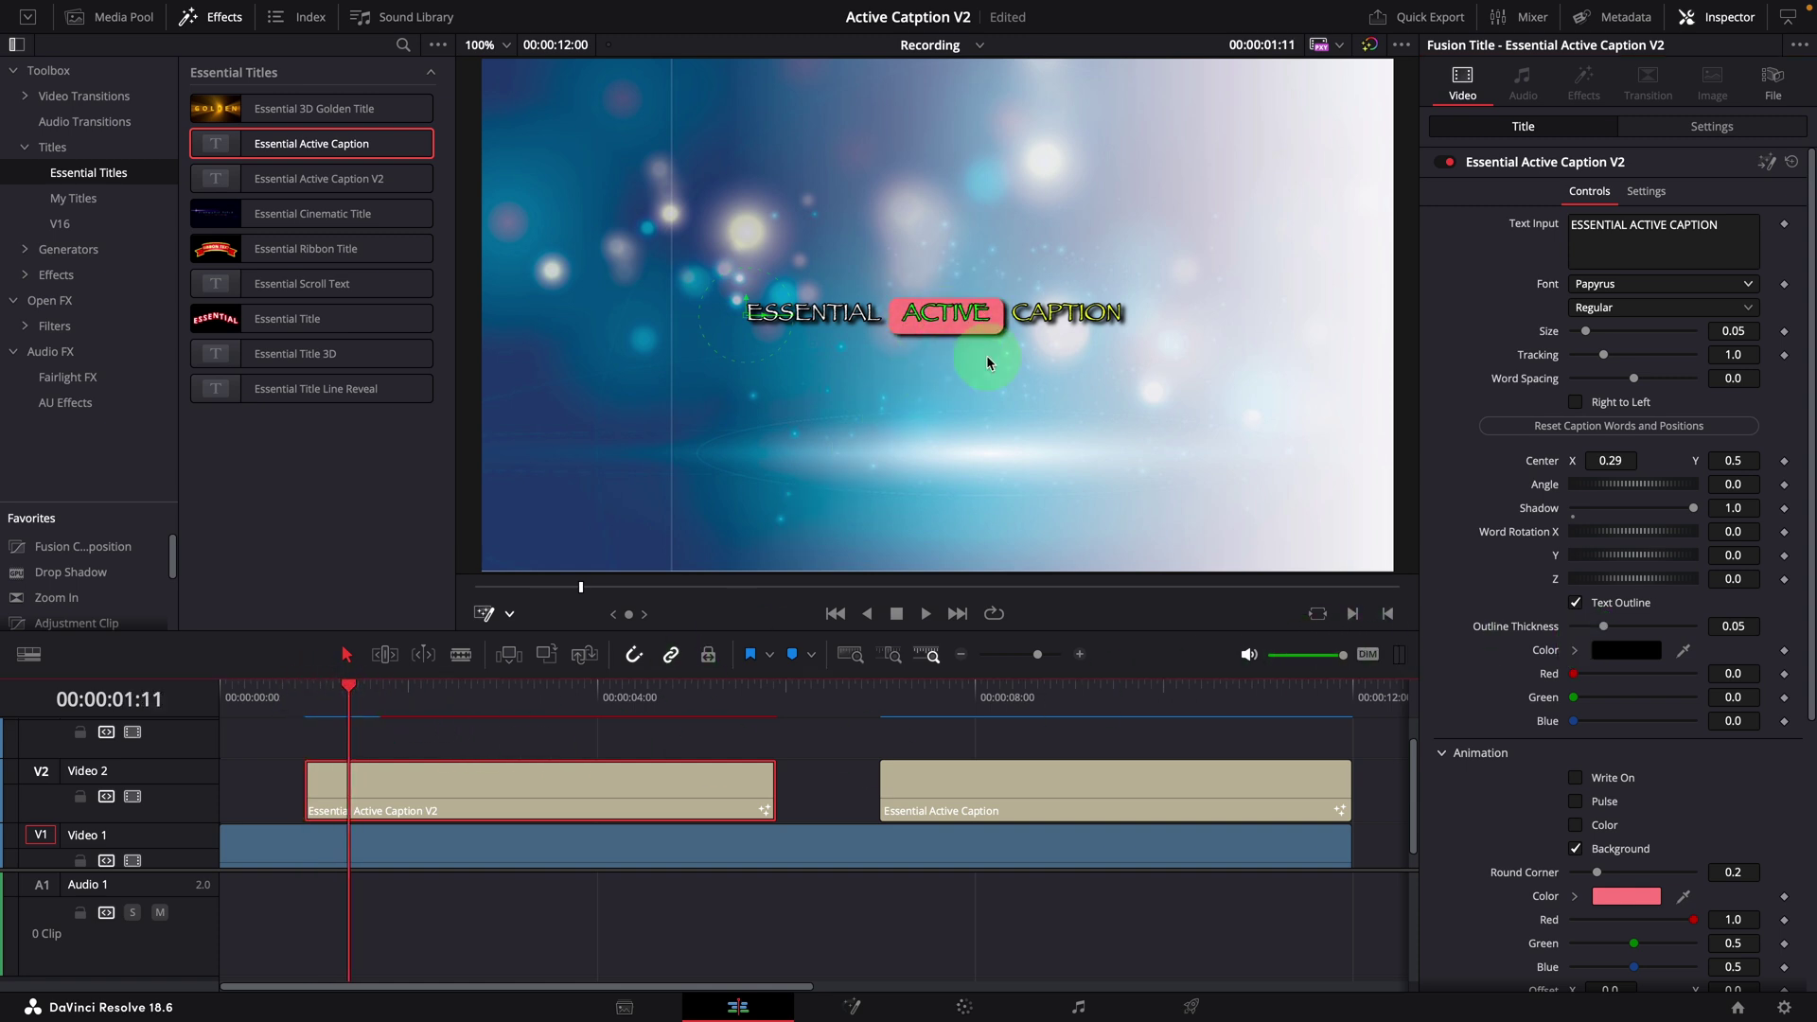
{"action": "scroll", "coordinate": [1666, 753], "scroll_direction": "down", "scroll_amount": 6}
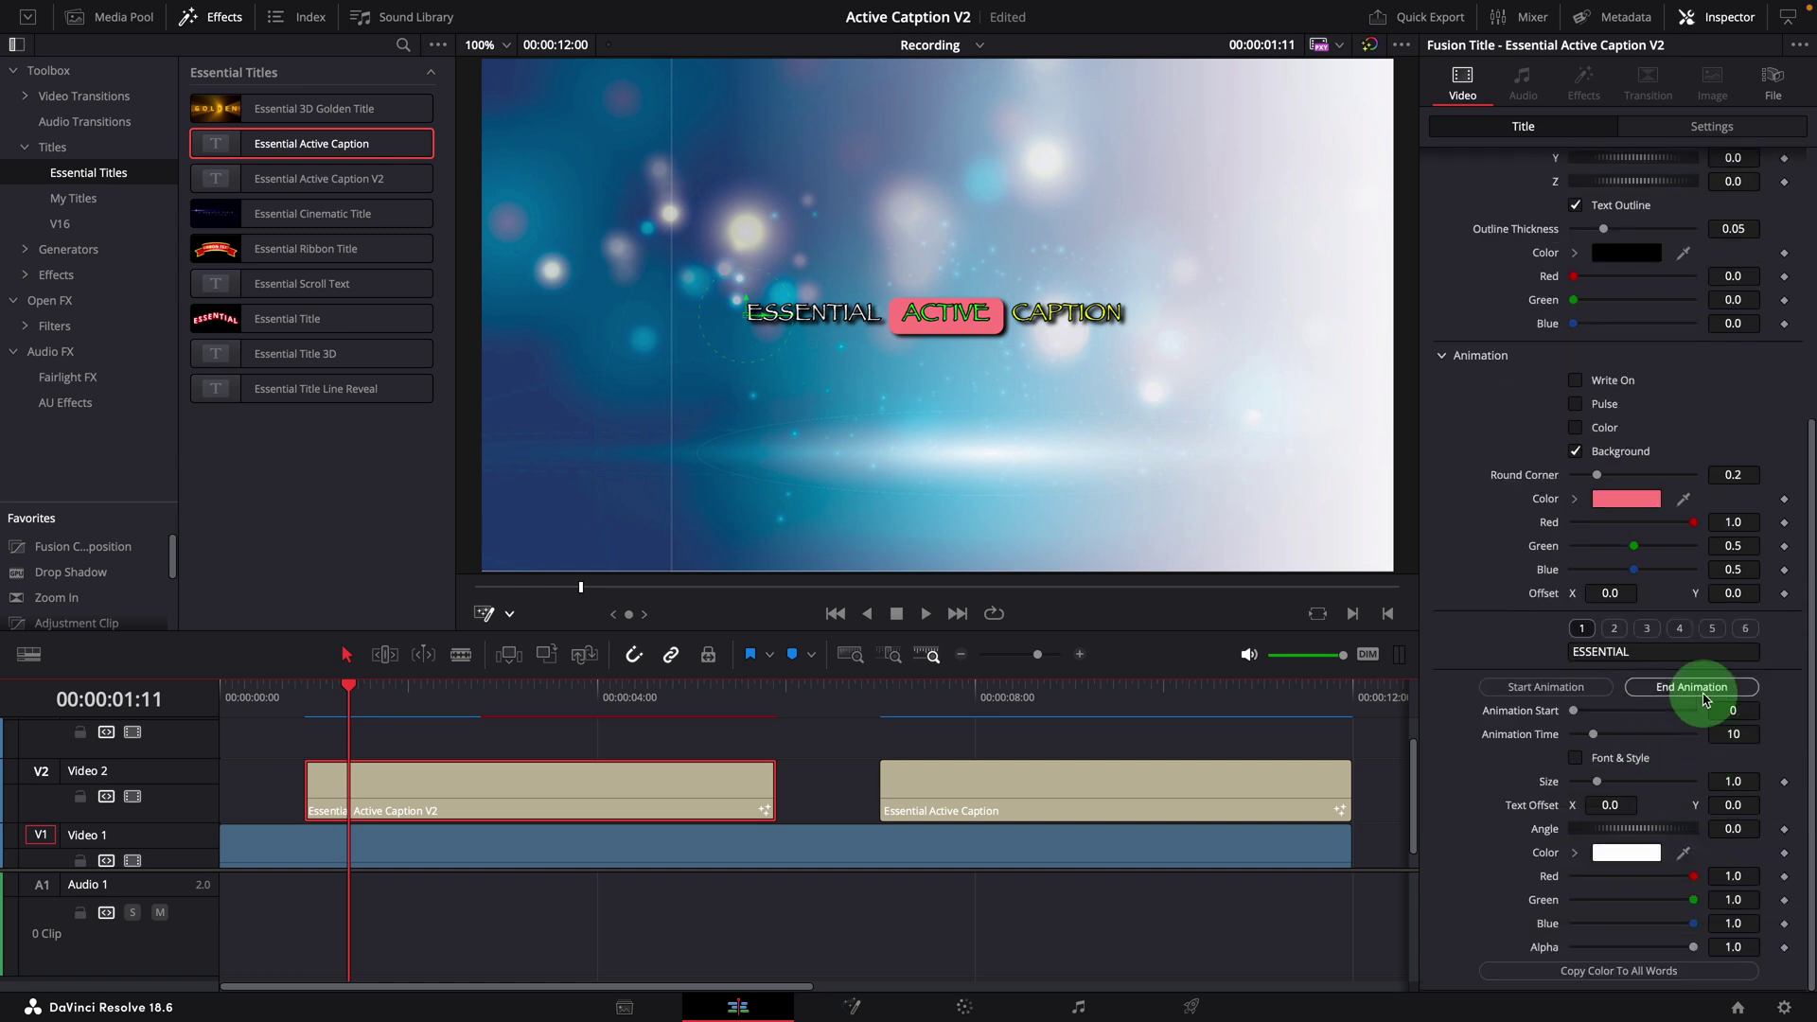
{"action": "left_click", "coordinate": [1720, 594]}
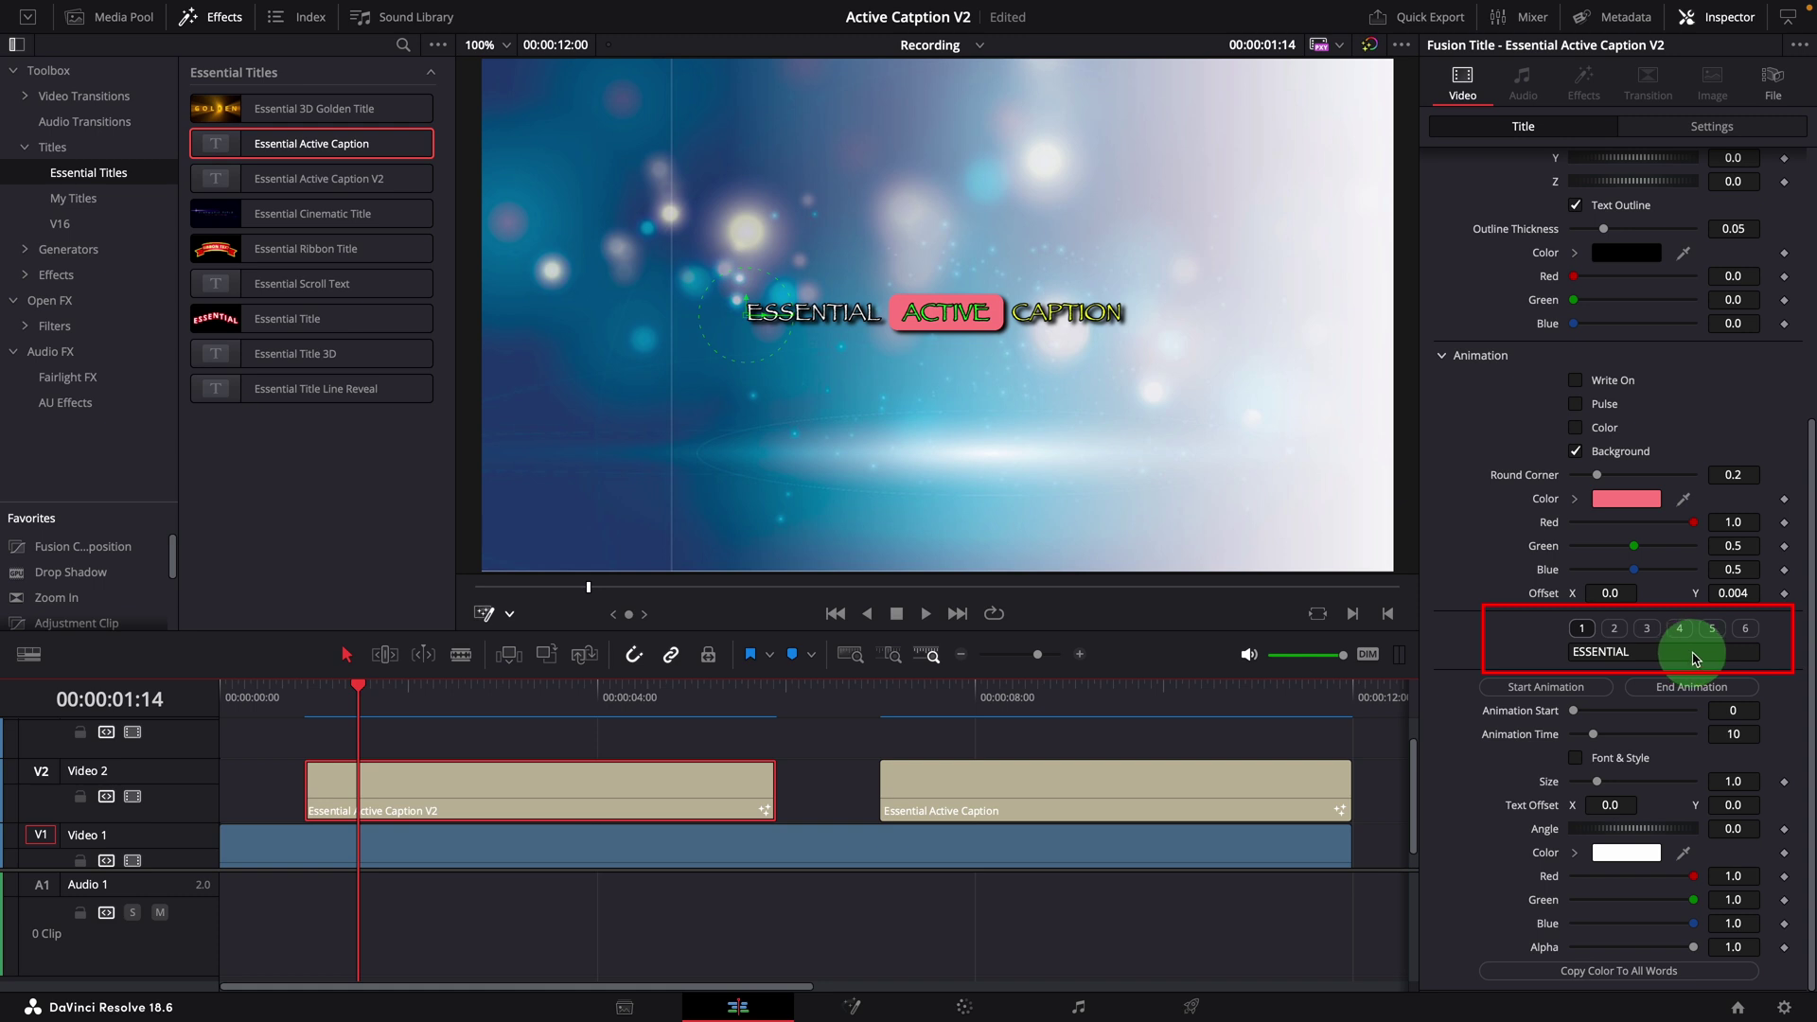
Select word 1, ESSENTIAL, and switch on its own Font & Style as Open Sans Bold
{"action": "left_click", "coordinate": [1644, 632]}
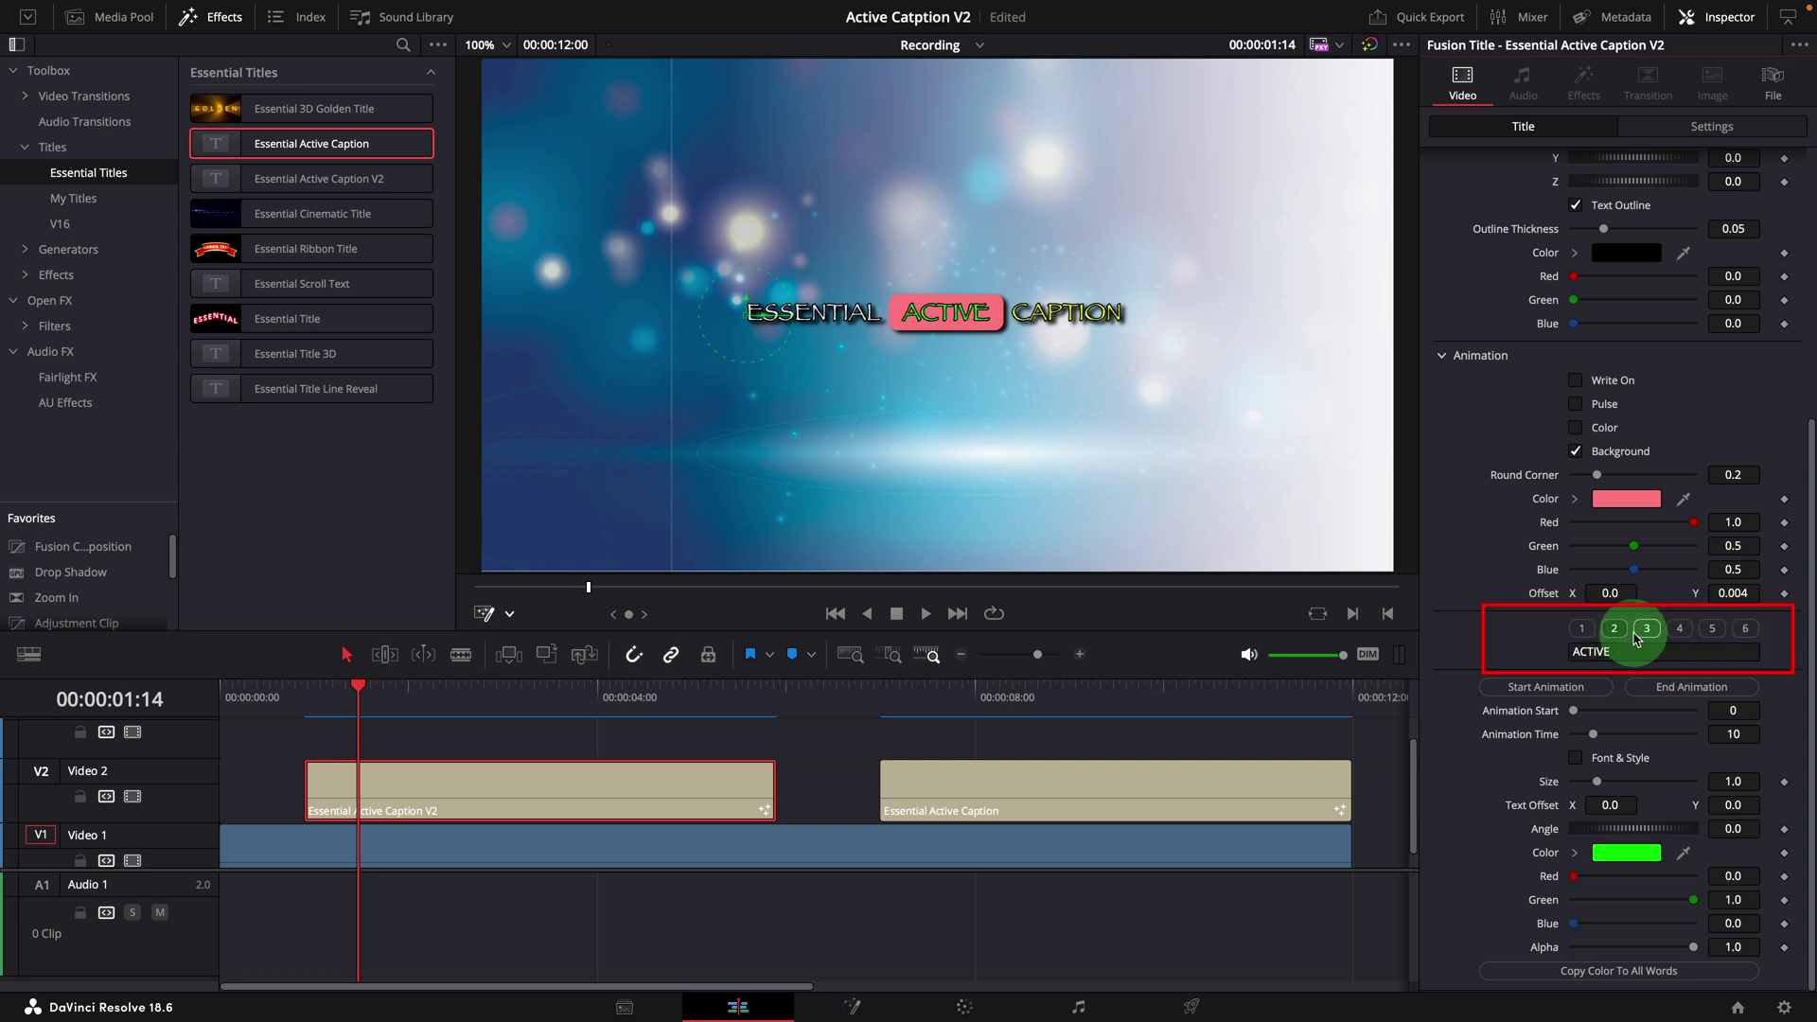
{"action": "left_click", "coordinate": [1588, 657]}
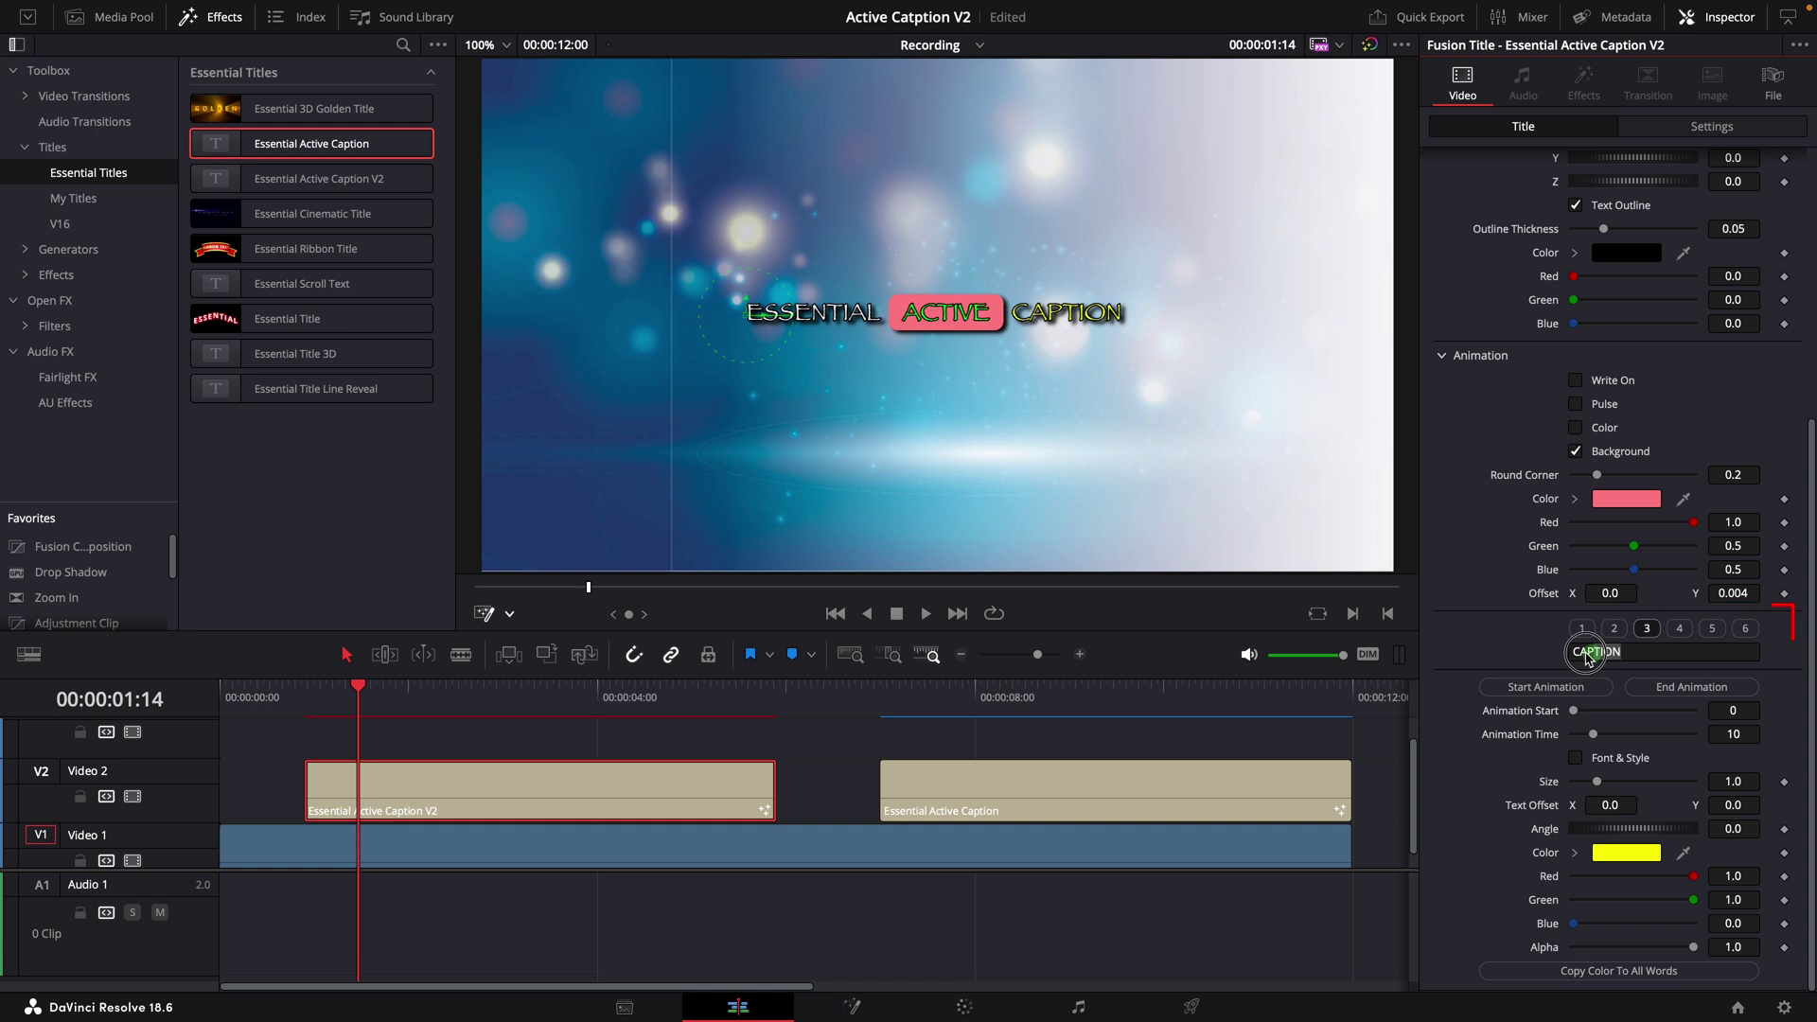
{"action": "left_click_drag", "start_coordinate": [1549, 659], "coordinate": [1640, 663]}
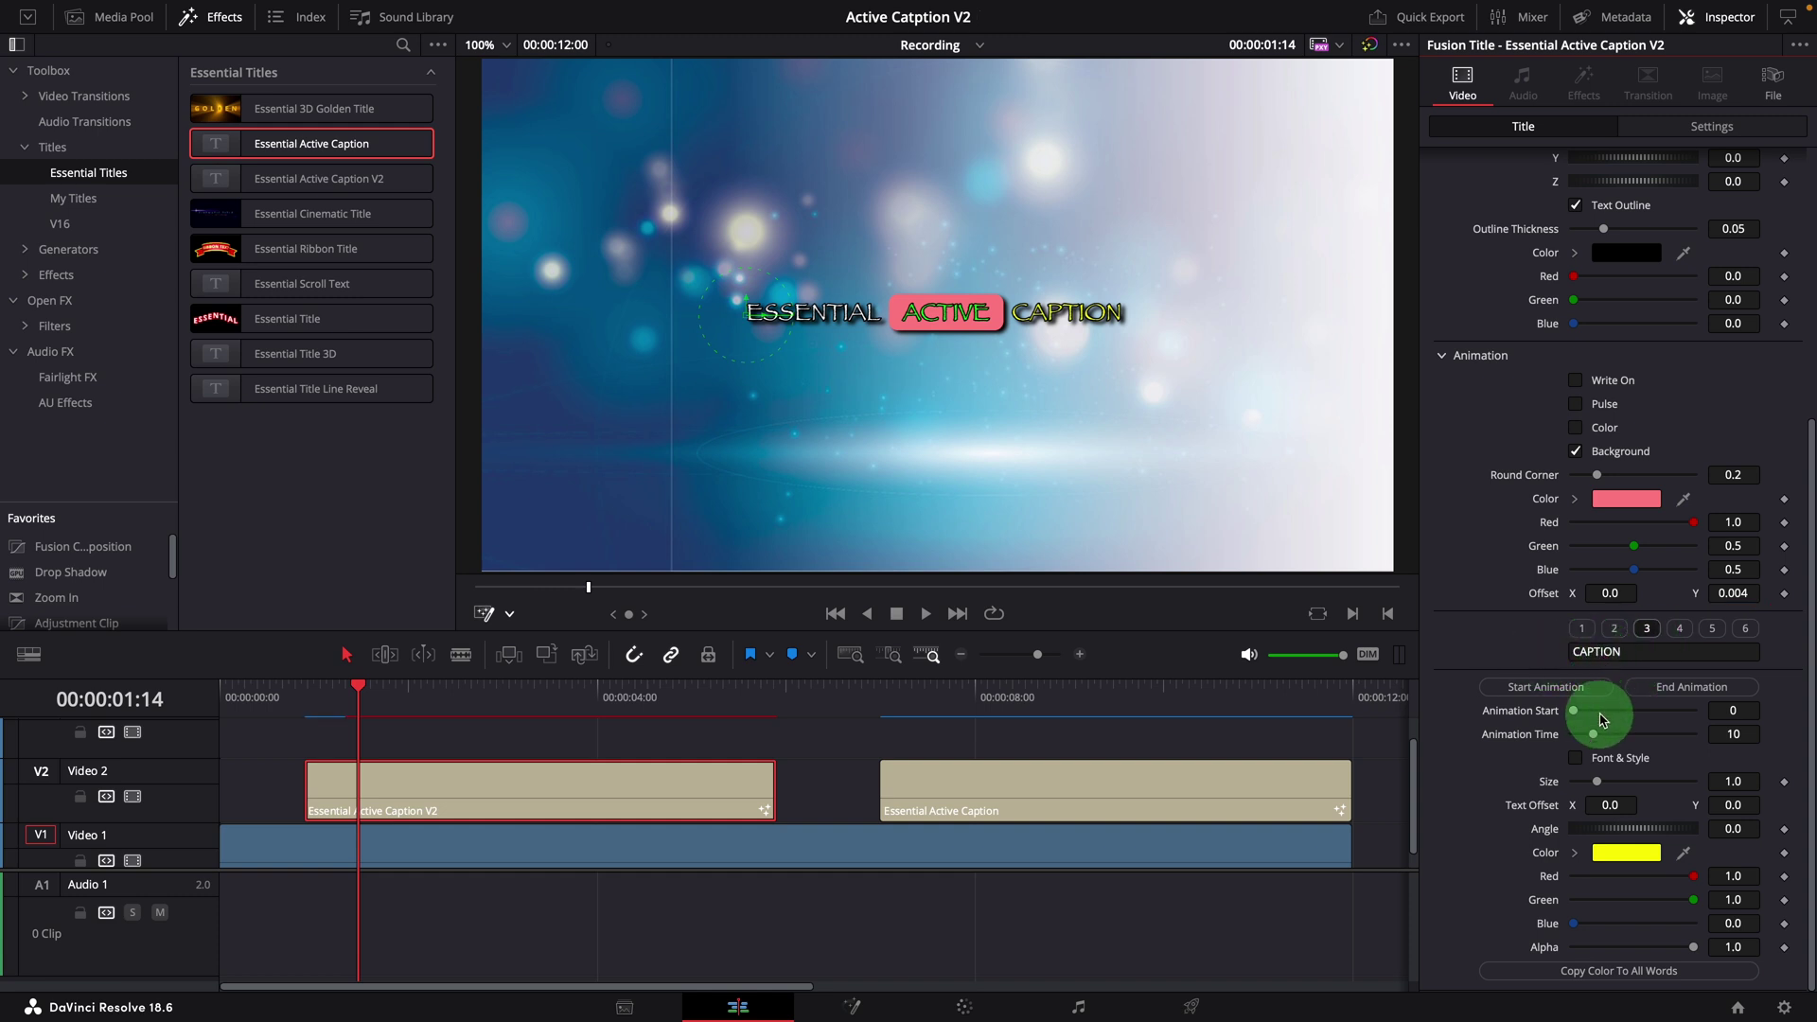
{"action": "left_click_drag", "start_coordinate": [1602, 720], "coordinate": [1594, 779]}
{"action": "left_click", "coordinate": [1586, 762]}
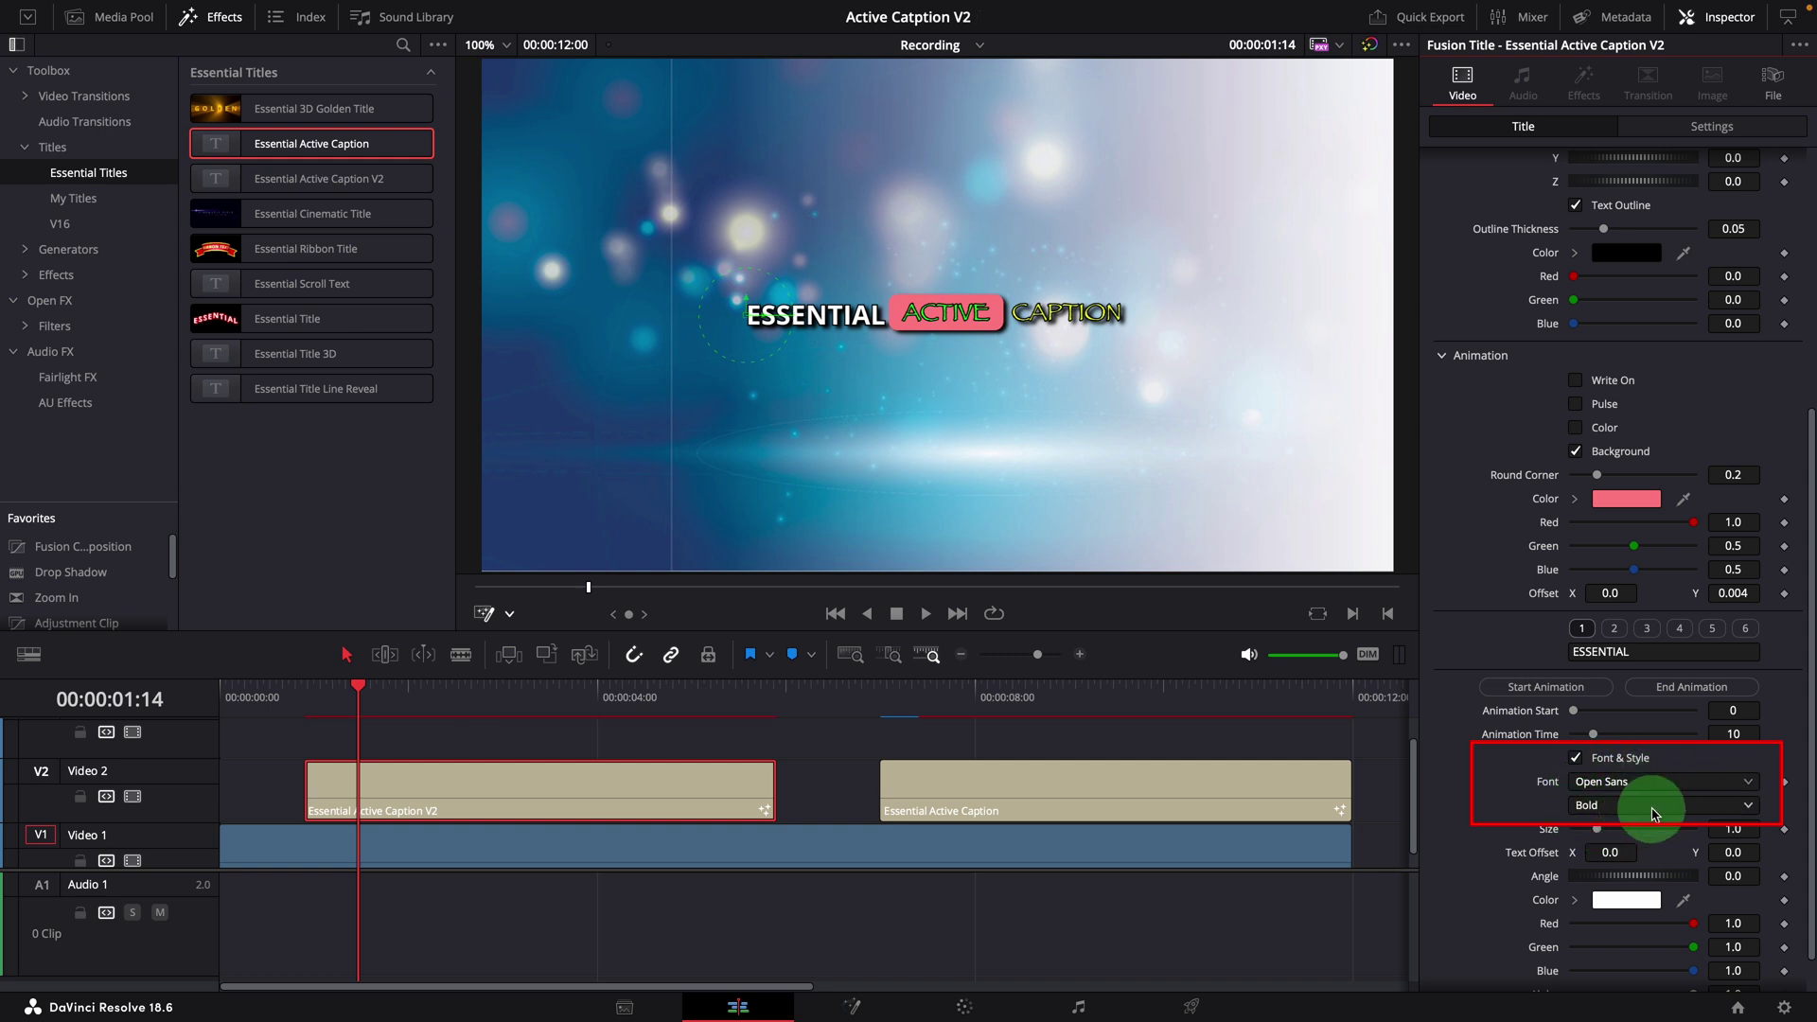
{"action": "left_click", "coordinate": [1658, 812]}
{"action": "left_click", "coordinate": [1609, 634]}
{"action": "left_click", "coordinate": [1615, 627]}
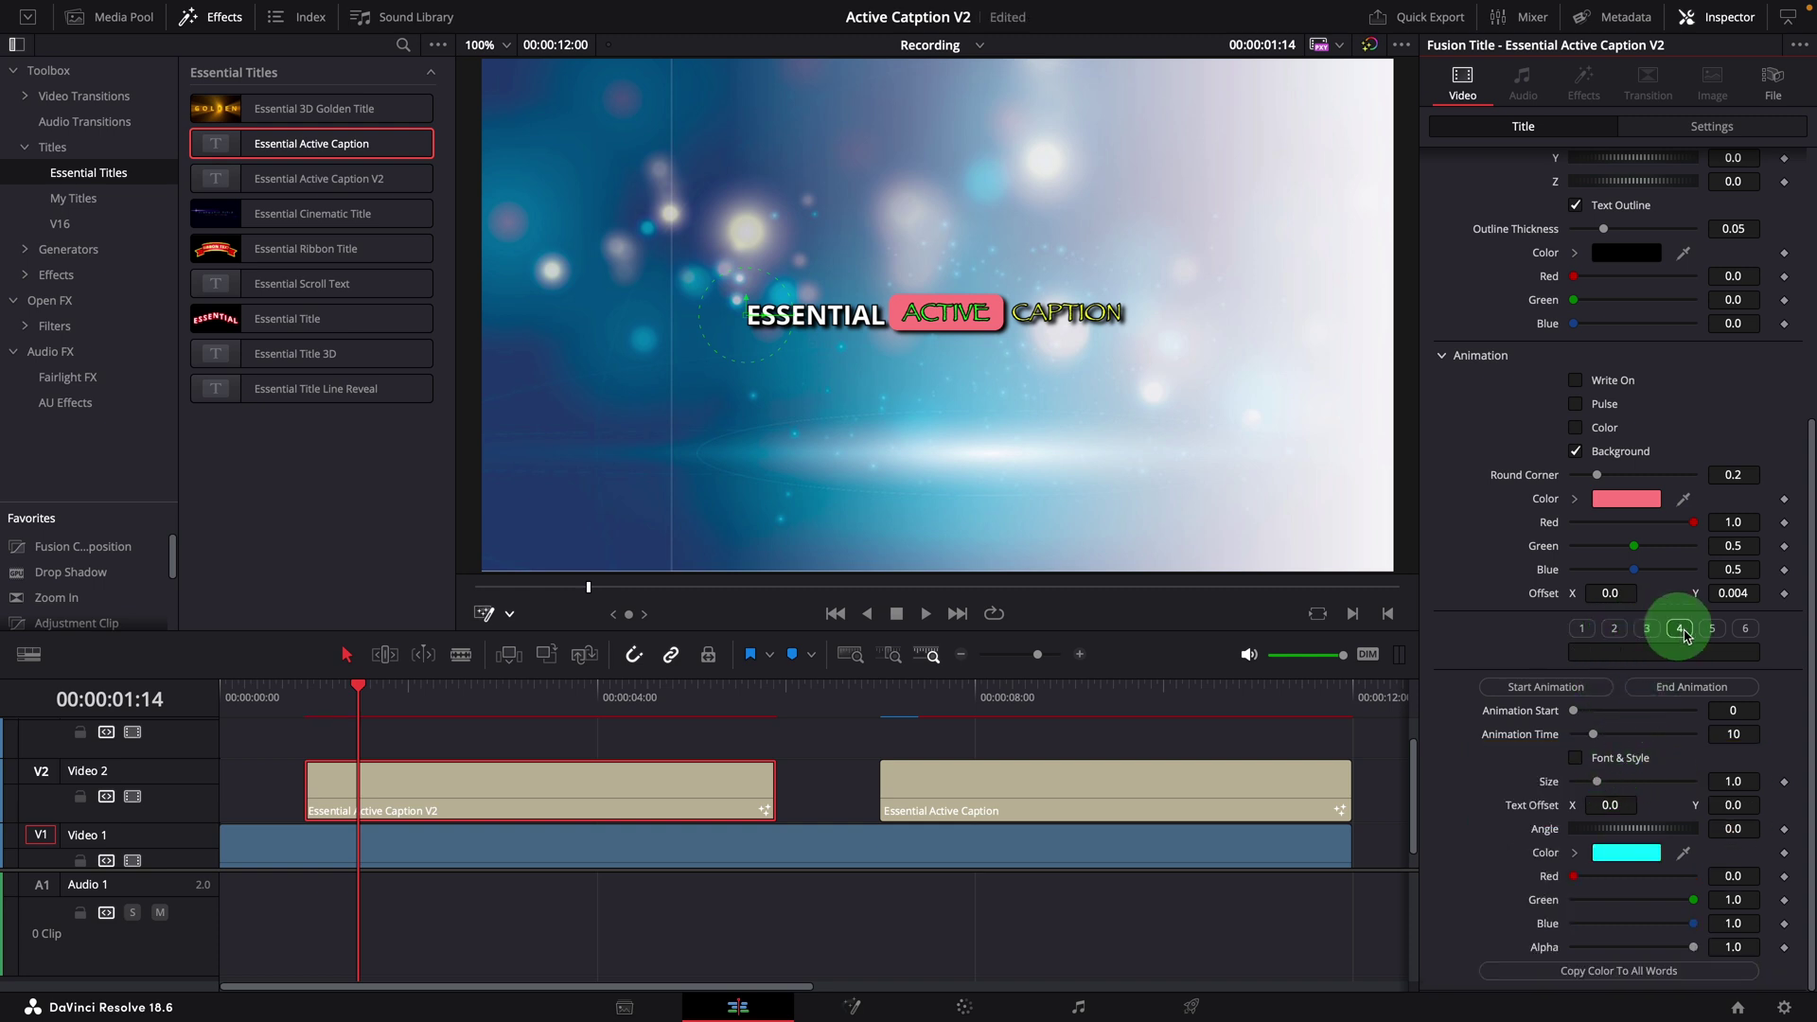
{"action": "left_click", "coordinate": [1581, 628]}
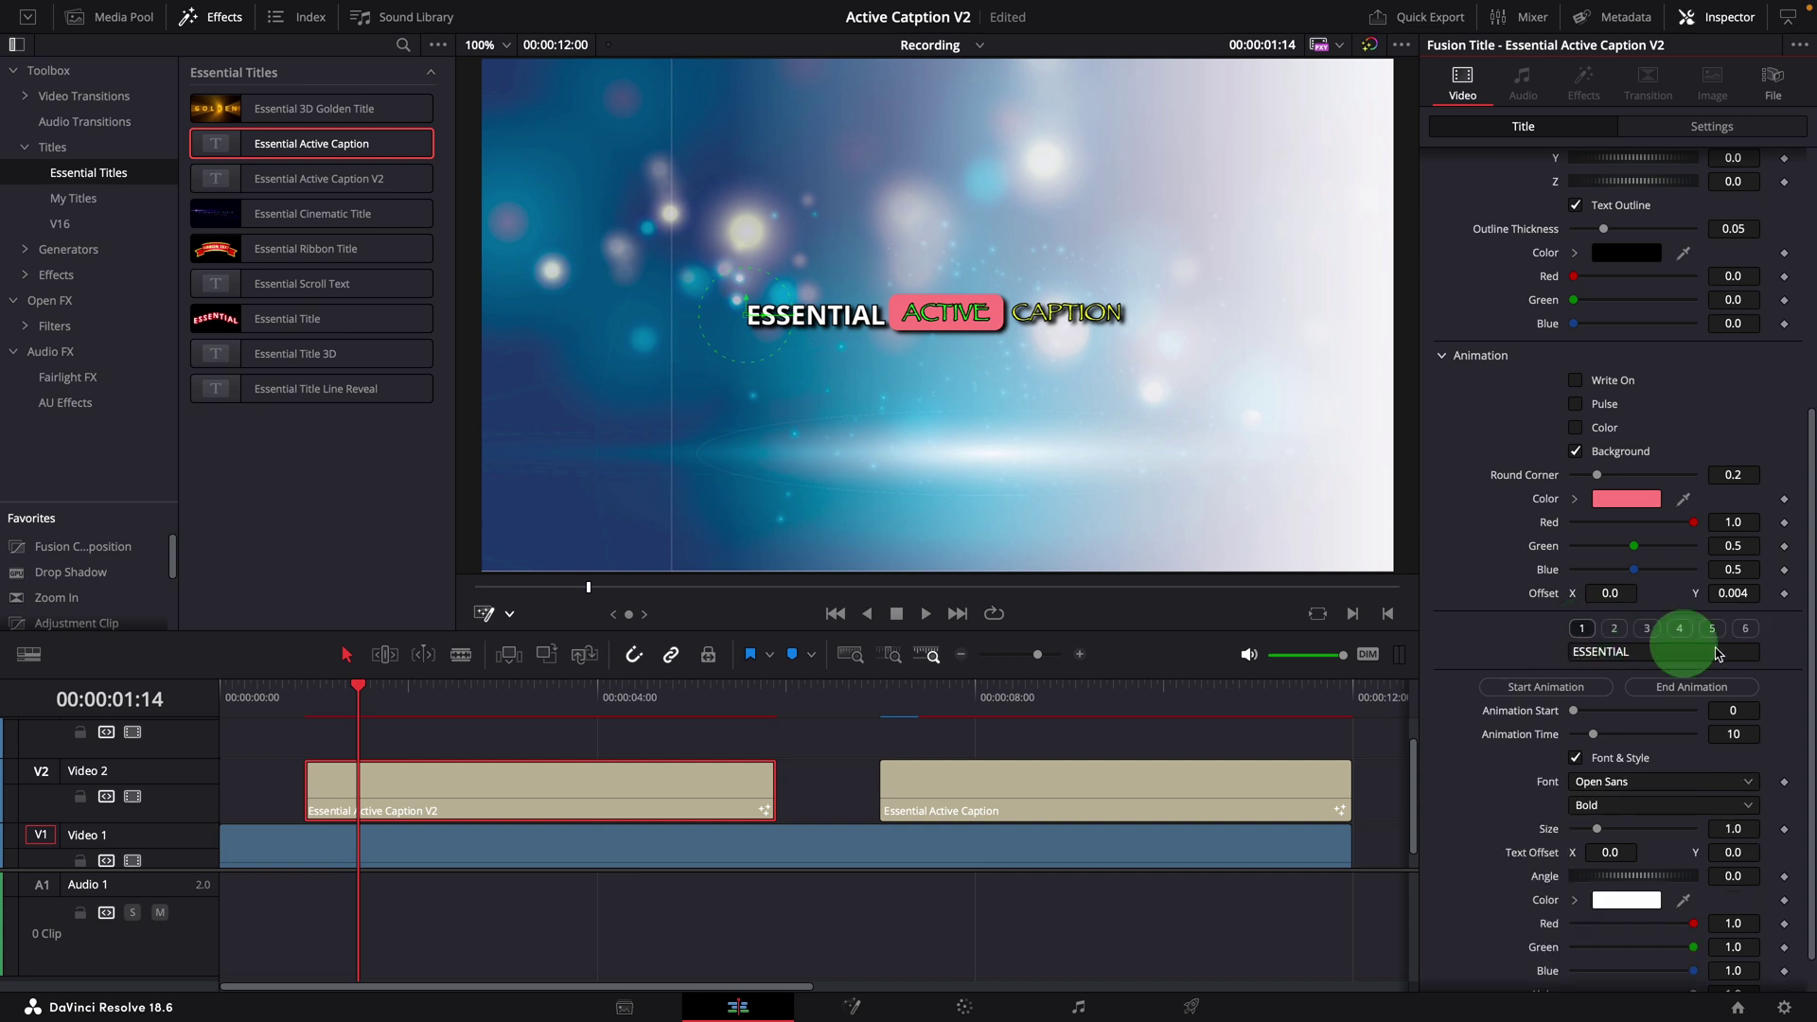
{"action": "left_click", "coordinate": [1575, 758]}
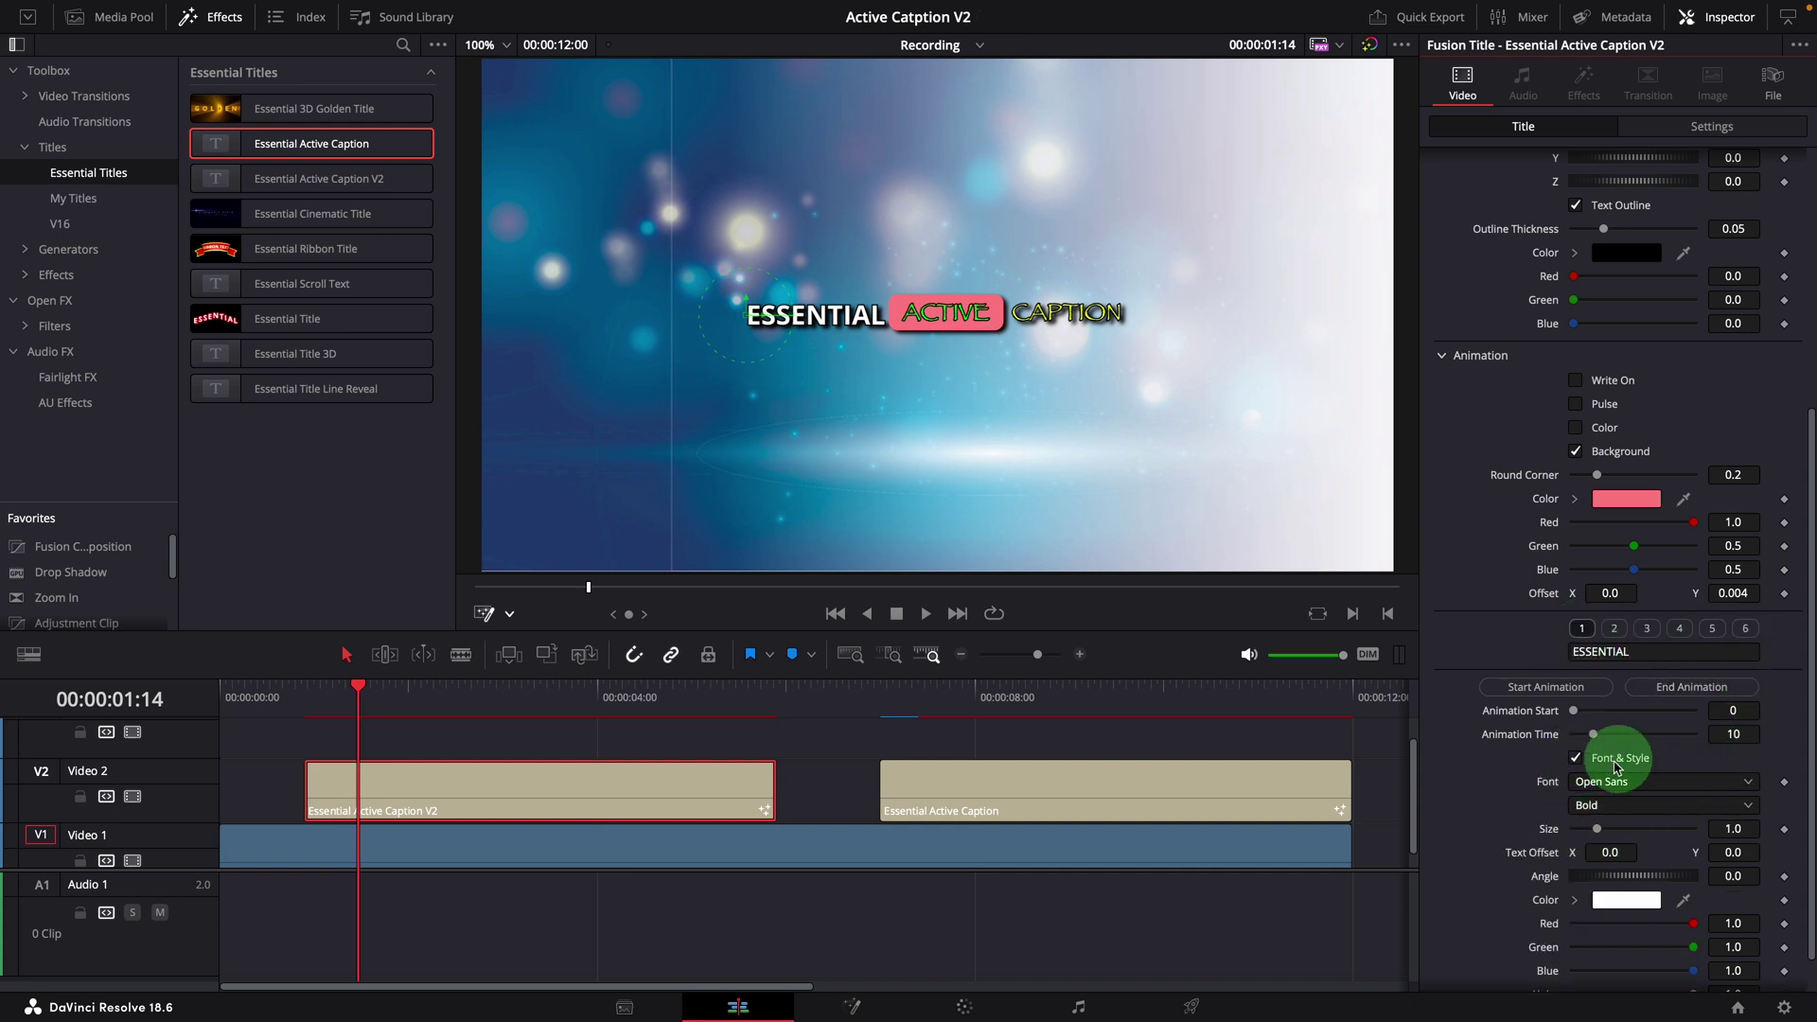
Untick ESSENTIAL's Font & Style, copy its white colour to all words, and open the Intro timeline
{"action": "left_click", "coordinate": [1575, 758]}
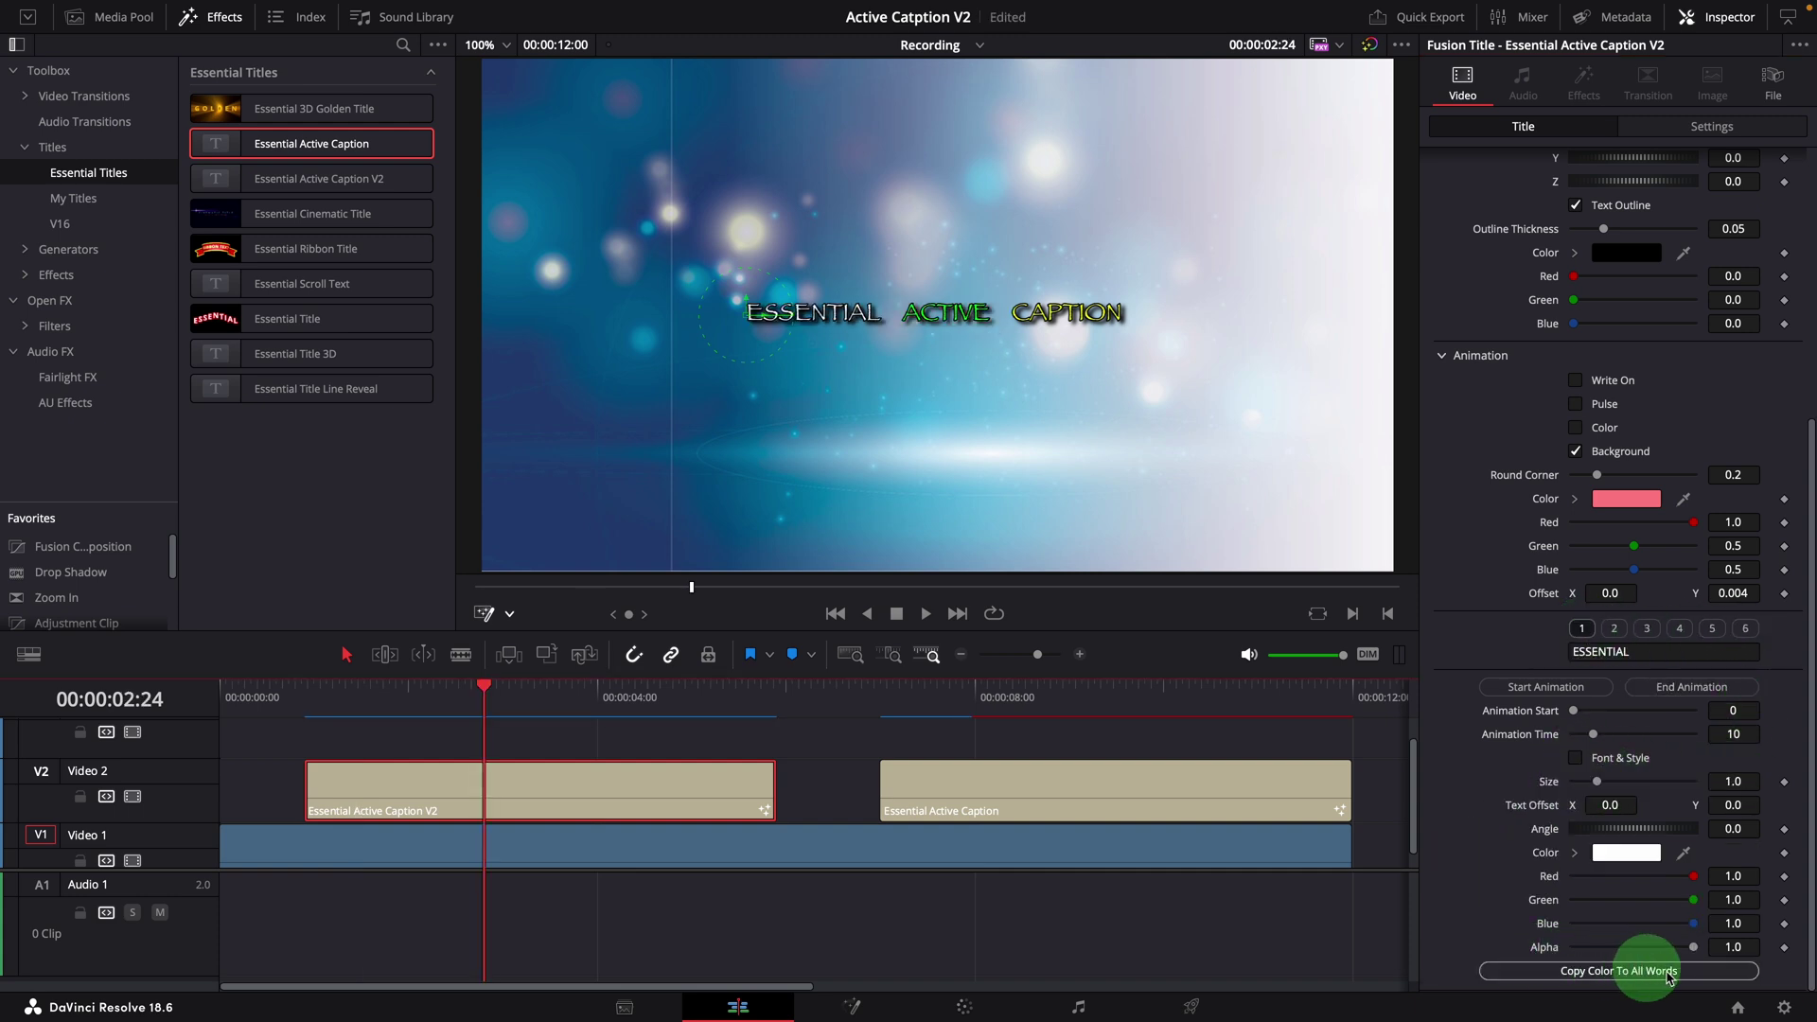
{"action": "left_click", "coordinate": [1614, 977]}
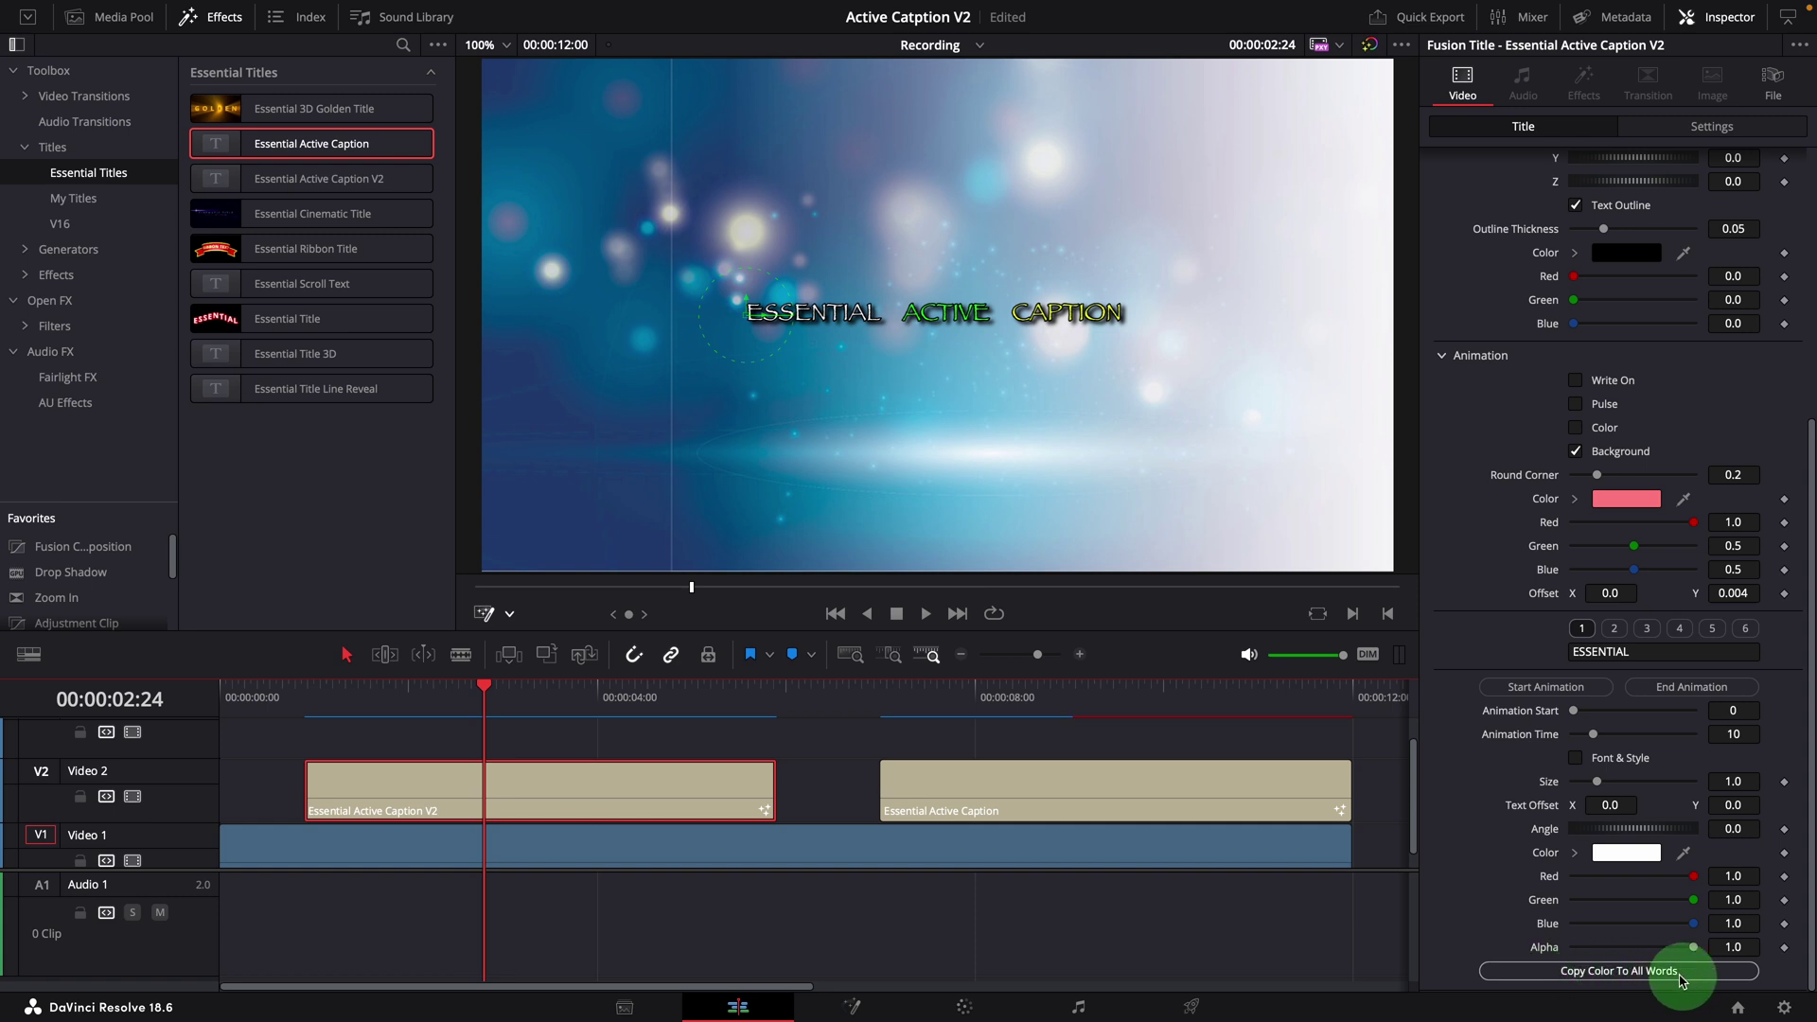
{"action": "left_click", "coordinate": [1638, 982]}
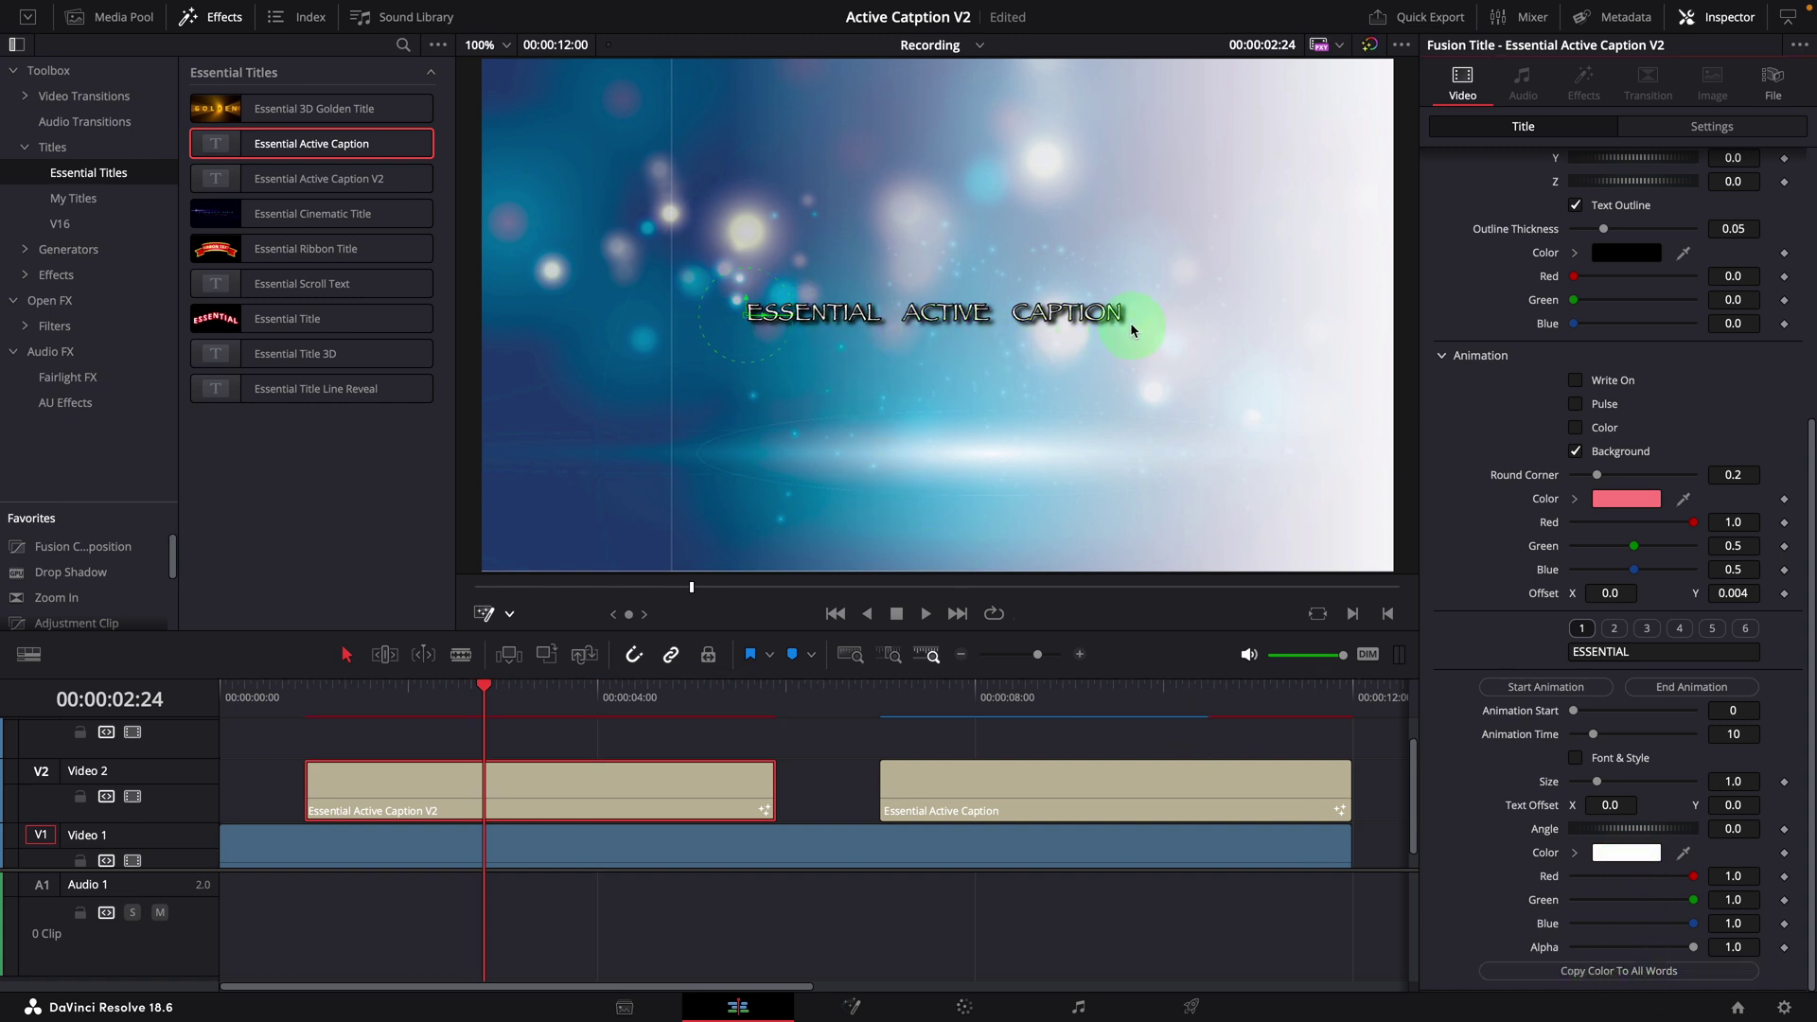
{"action": "left_click", "coordinate": [775, 764]}
{"action": "left_click", "coordinate": [1648, 908]}
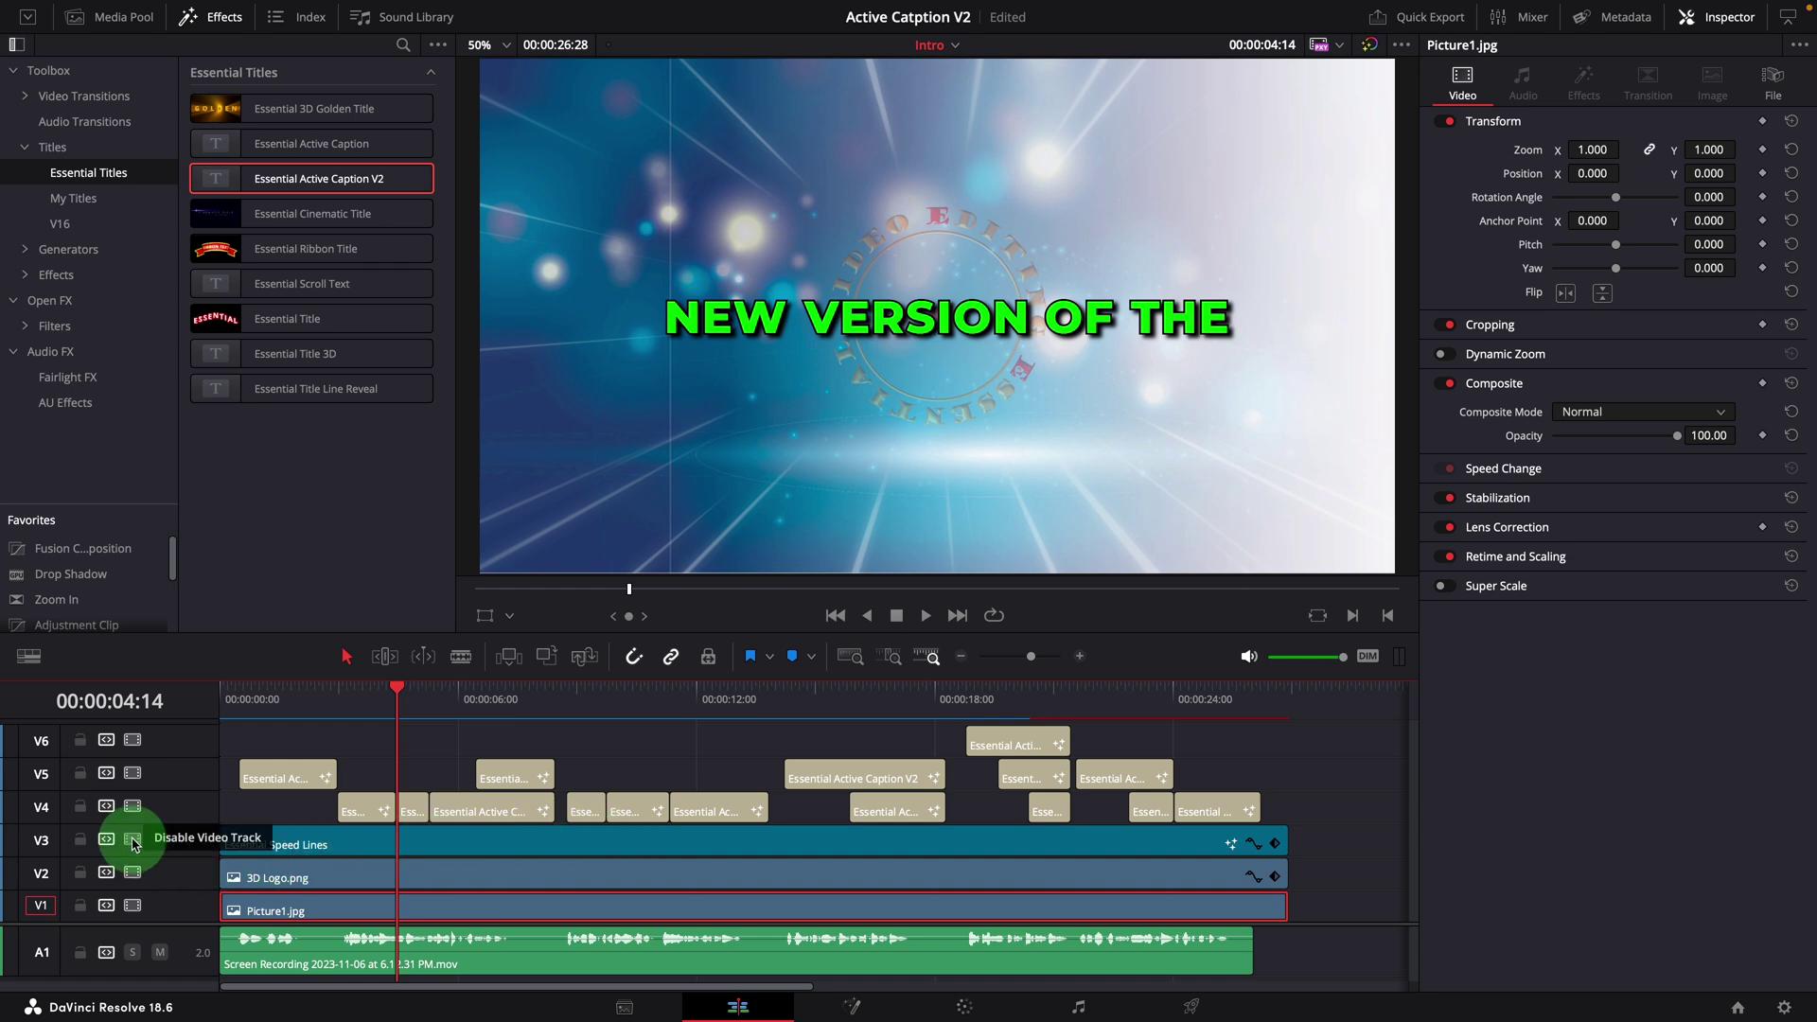
Disable video tracks V3, V2 and V1 so the captions play over black
{"action": "left_click", "coordinate": [132, 840]}
{"action": "left_click", "coordinate": [133, 871]}
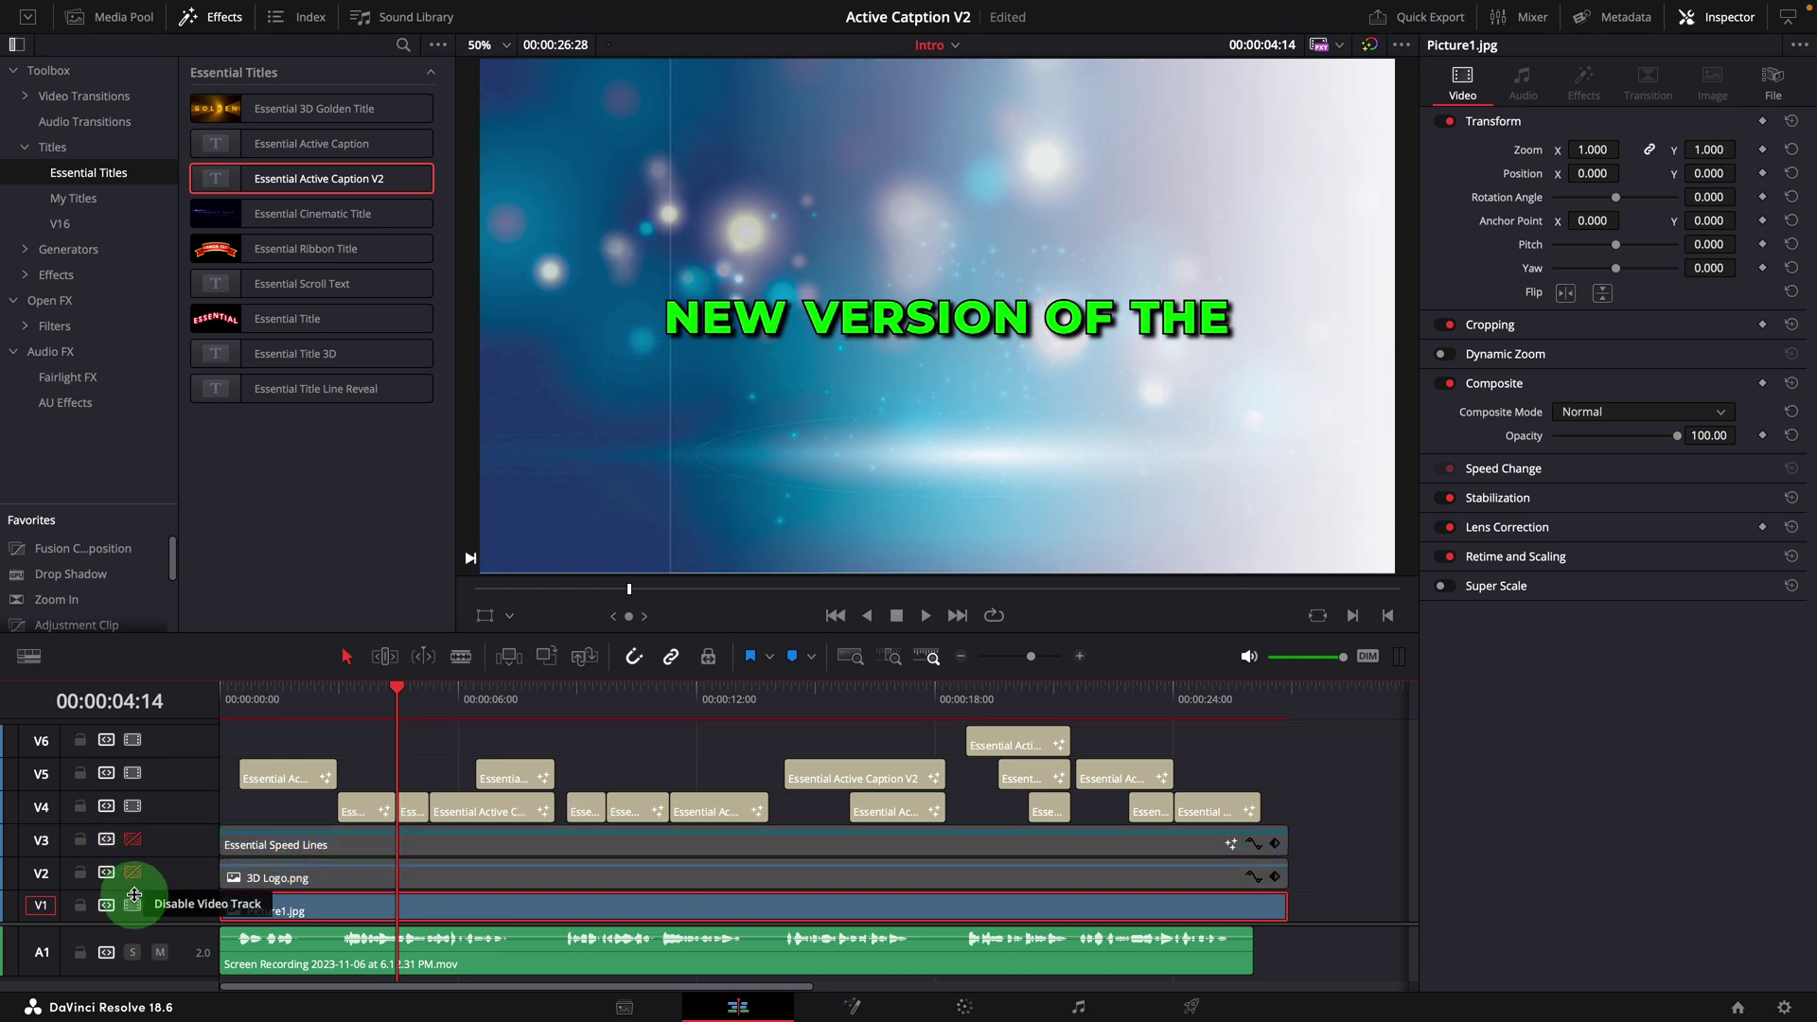
{"action": "left_click", "coordinate": [132, 905]}
{"action": "left_click_drag", "start_coordinate": [246, 711], "coordinate": [338, 705]}
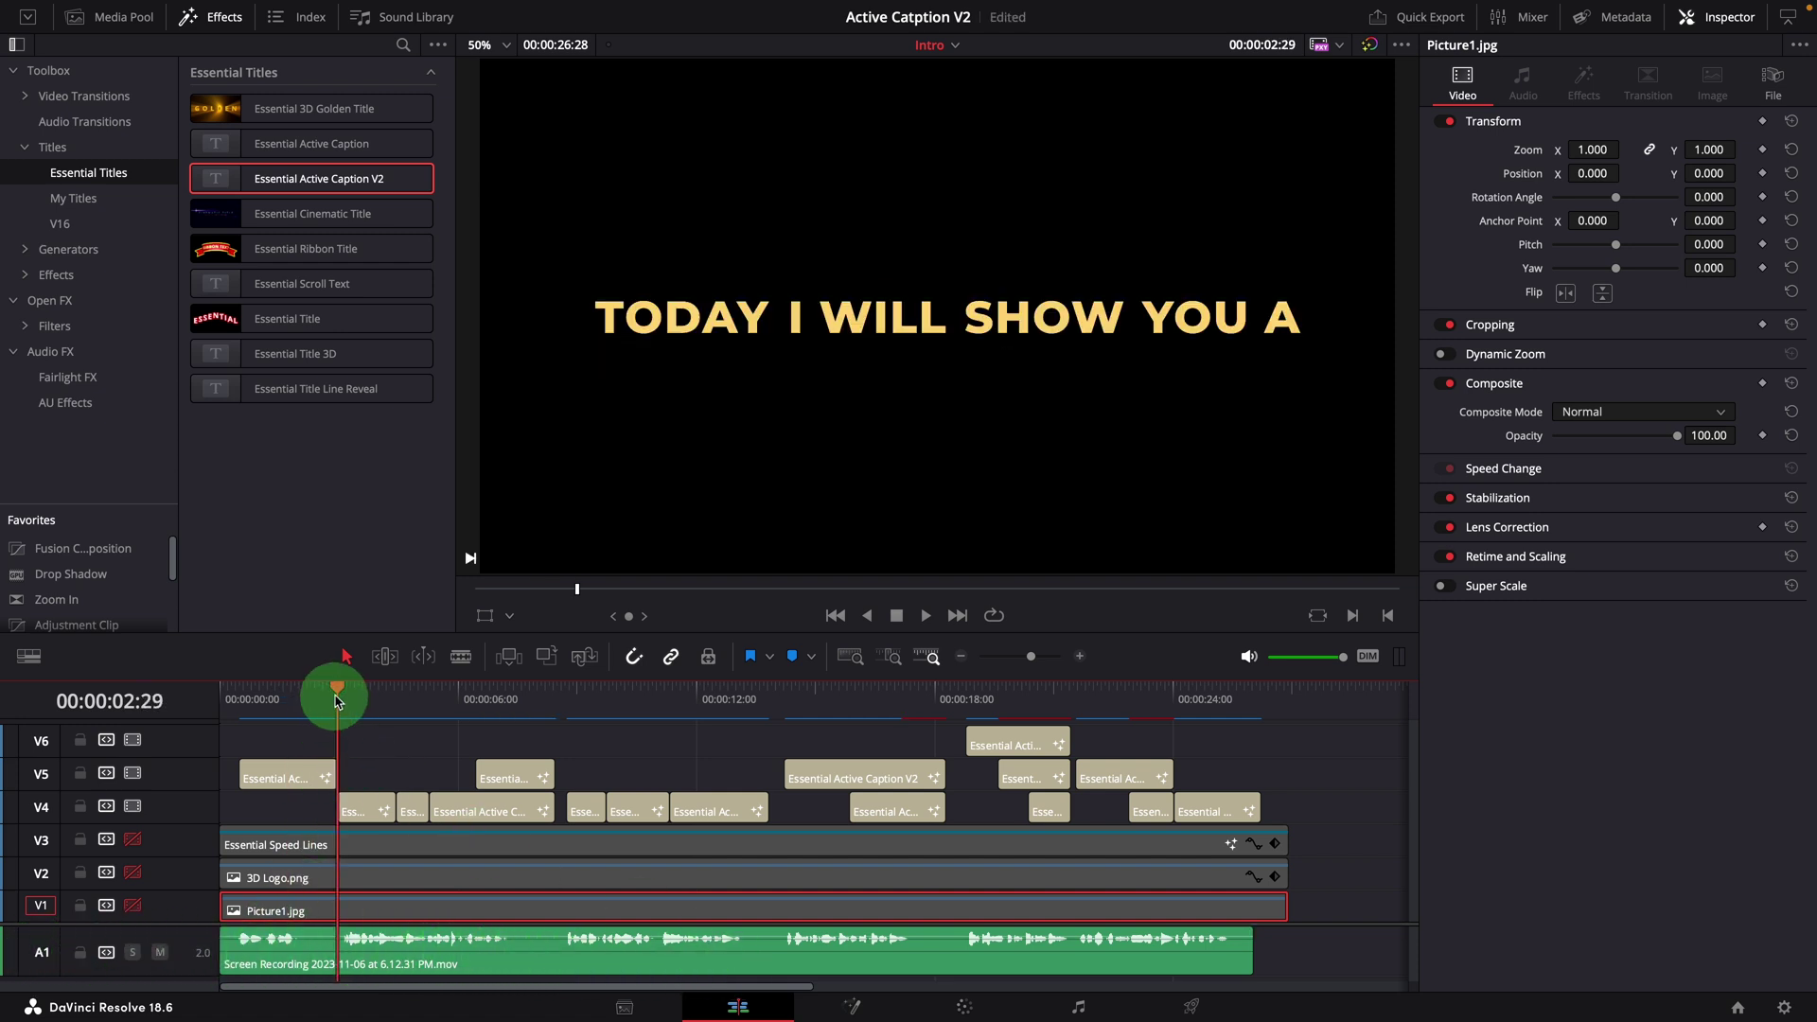
{"action": "left_click_drag", "start_coordinate": [336, 690], "coordinate": [633, 705]}
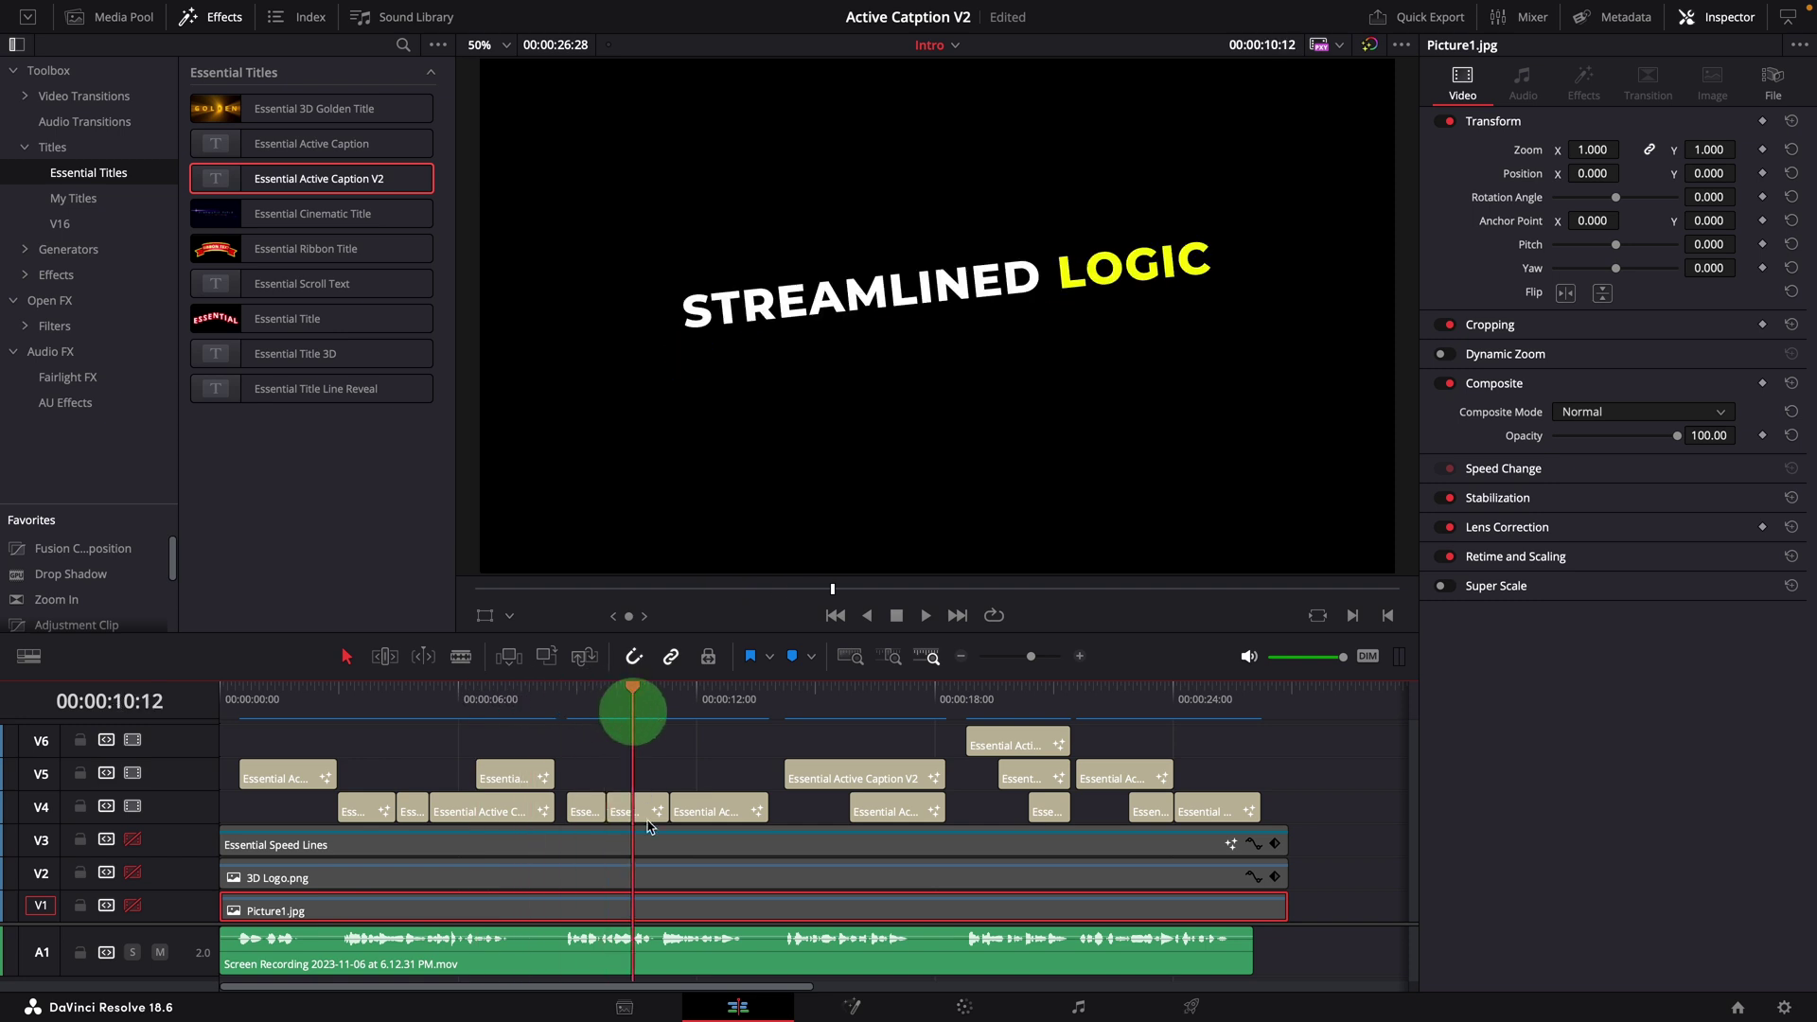
Select every caption clip across tracks V4–V6
{"action": "left_click", "coordinate": [628, 809]}
{"action": "left_click", "coordinate": [714, 811]}
{"action": "left_click", "coordinate": [841, 784]}
{"action": "left_click", "coordinate": [1041, 745]}
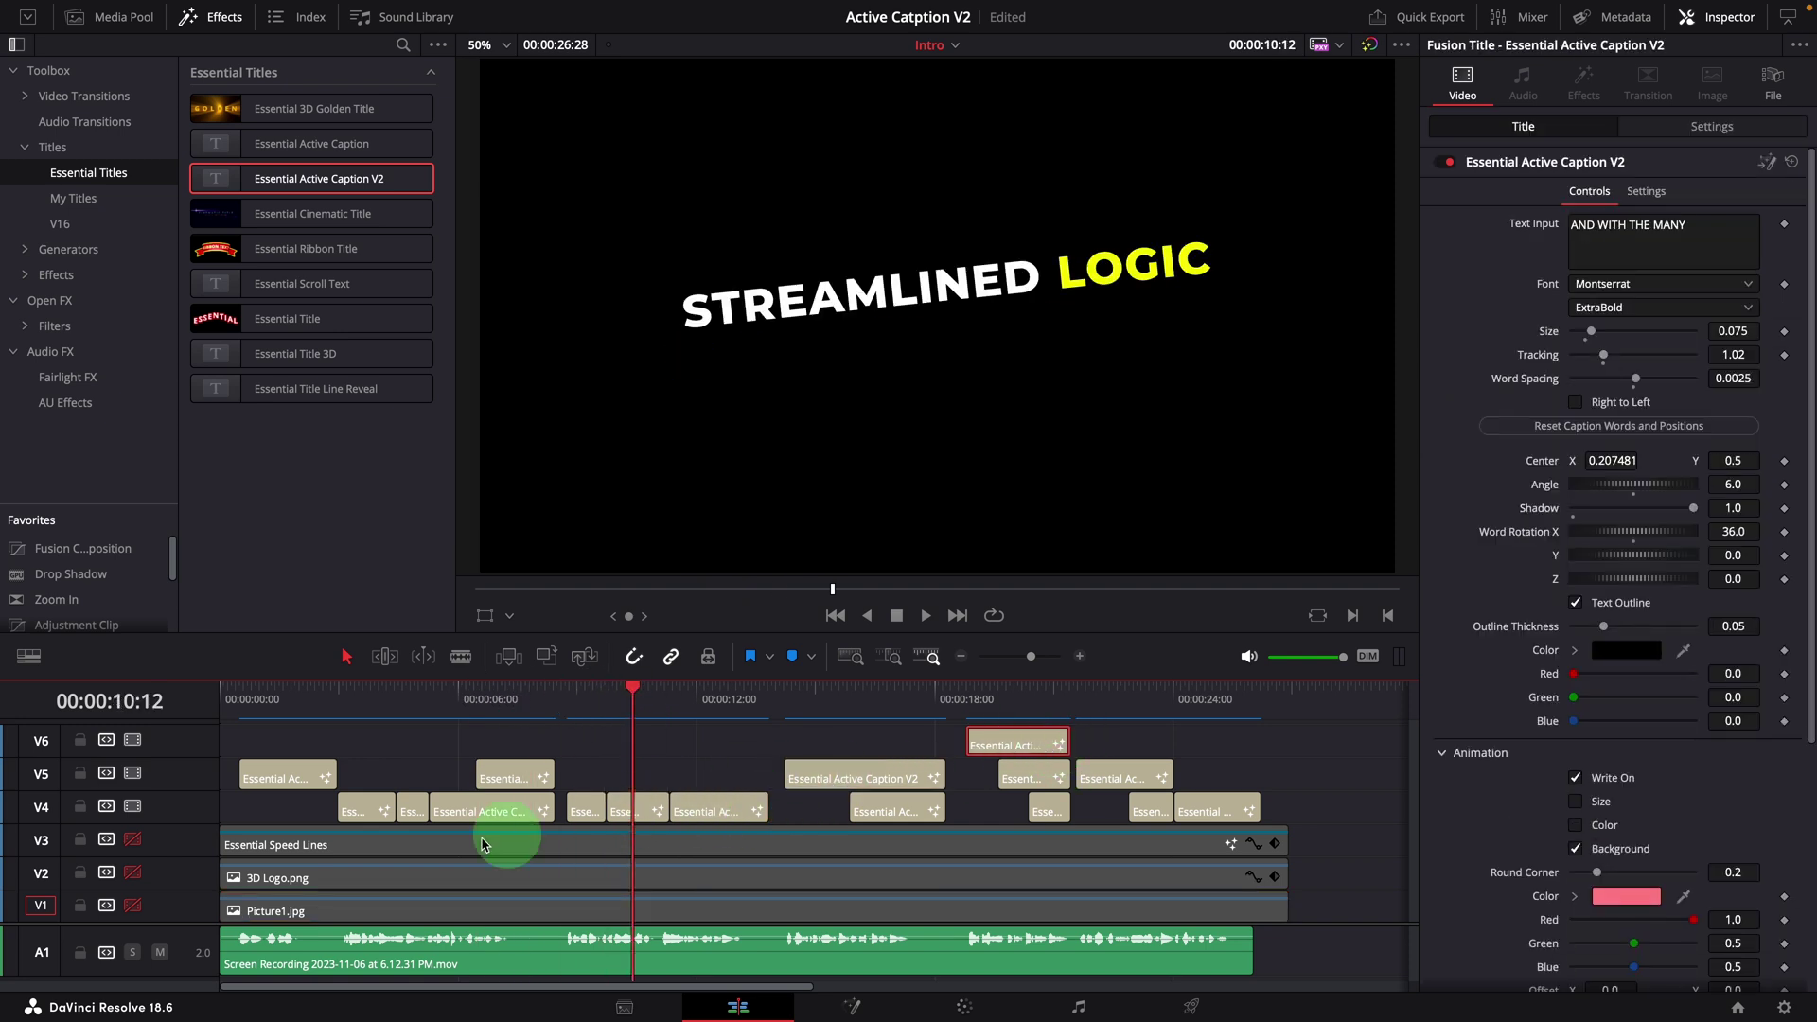
{"action": "left_click_drag", "start_coordinate": [238, 729], "coordinate": [1268, 820]}
Merge the selected captions into a compound clip named Active Captions
{"action": "right_click", "coordinate": [838, 774]}
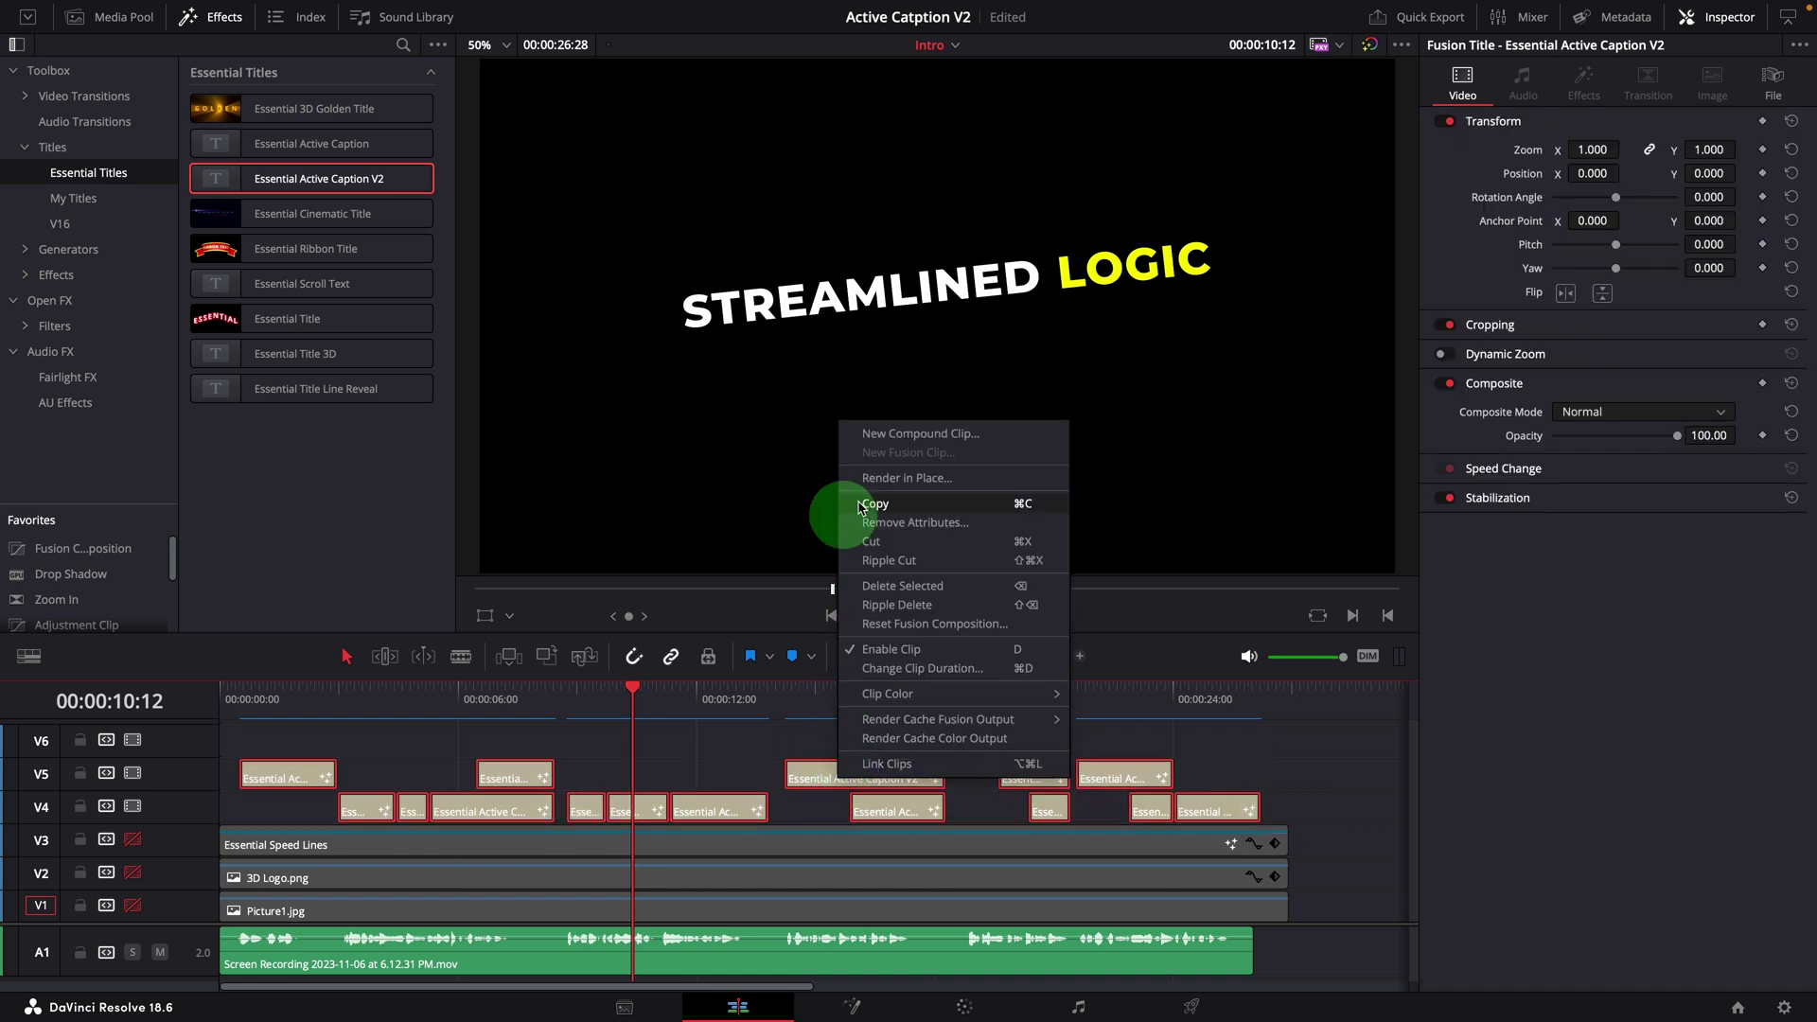
{"action": "left_click", "coordinate": [963, 435]}
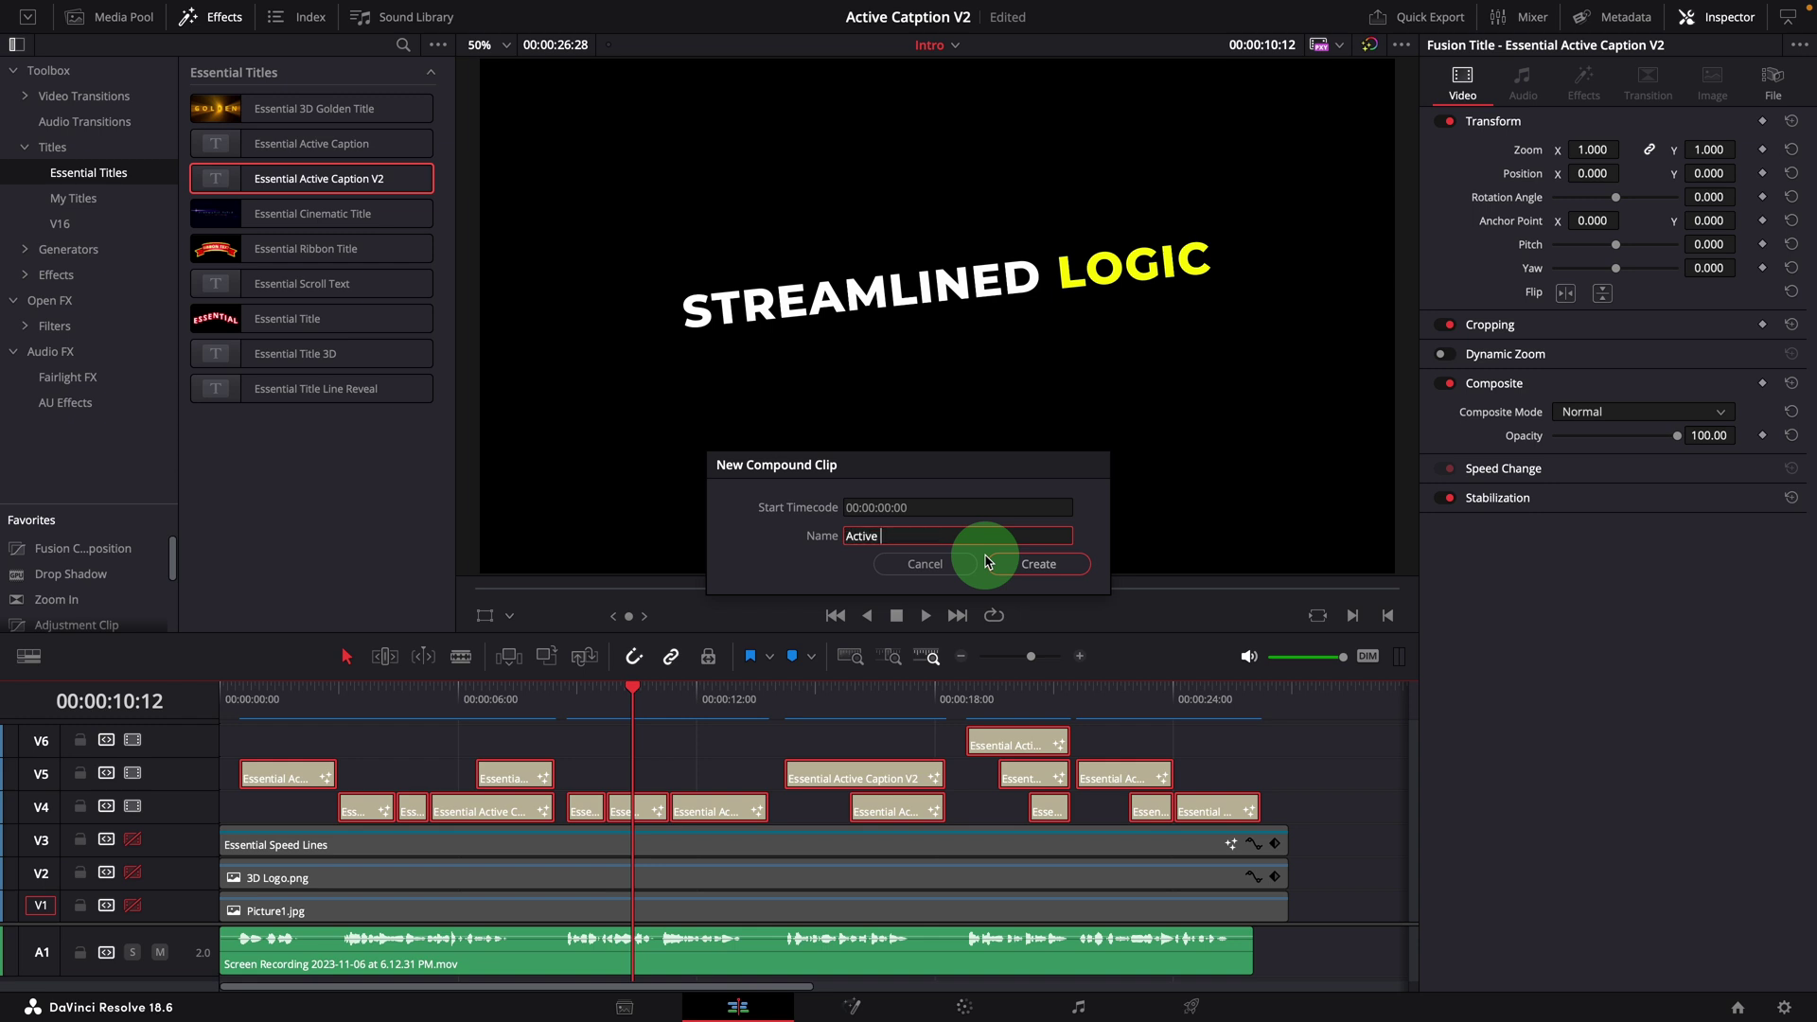
{"action": "left_click", "coordinate": [1041, 564]}
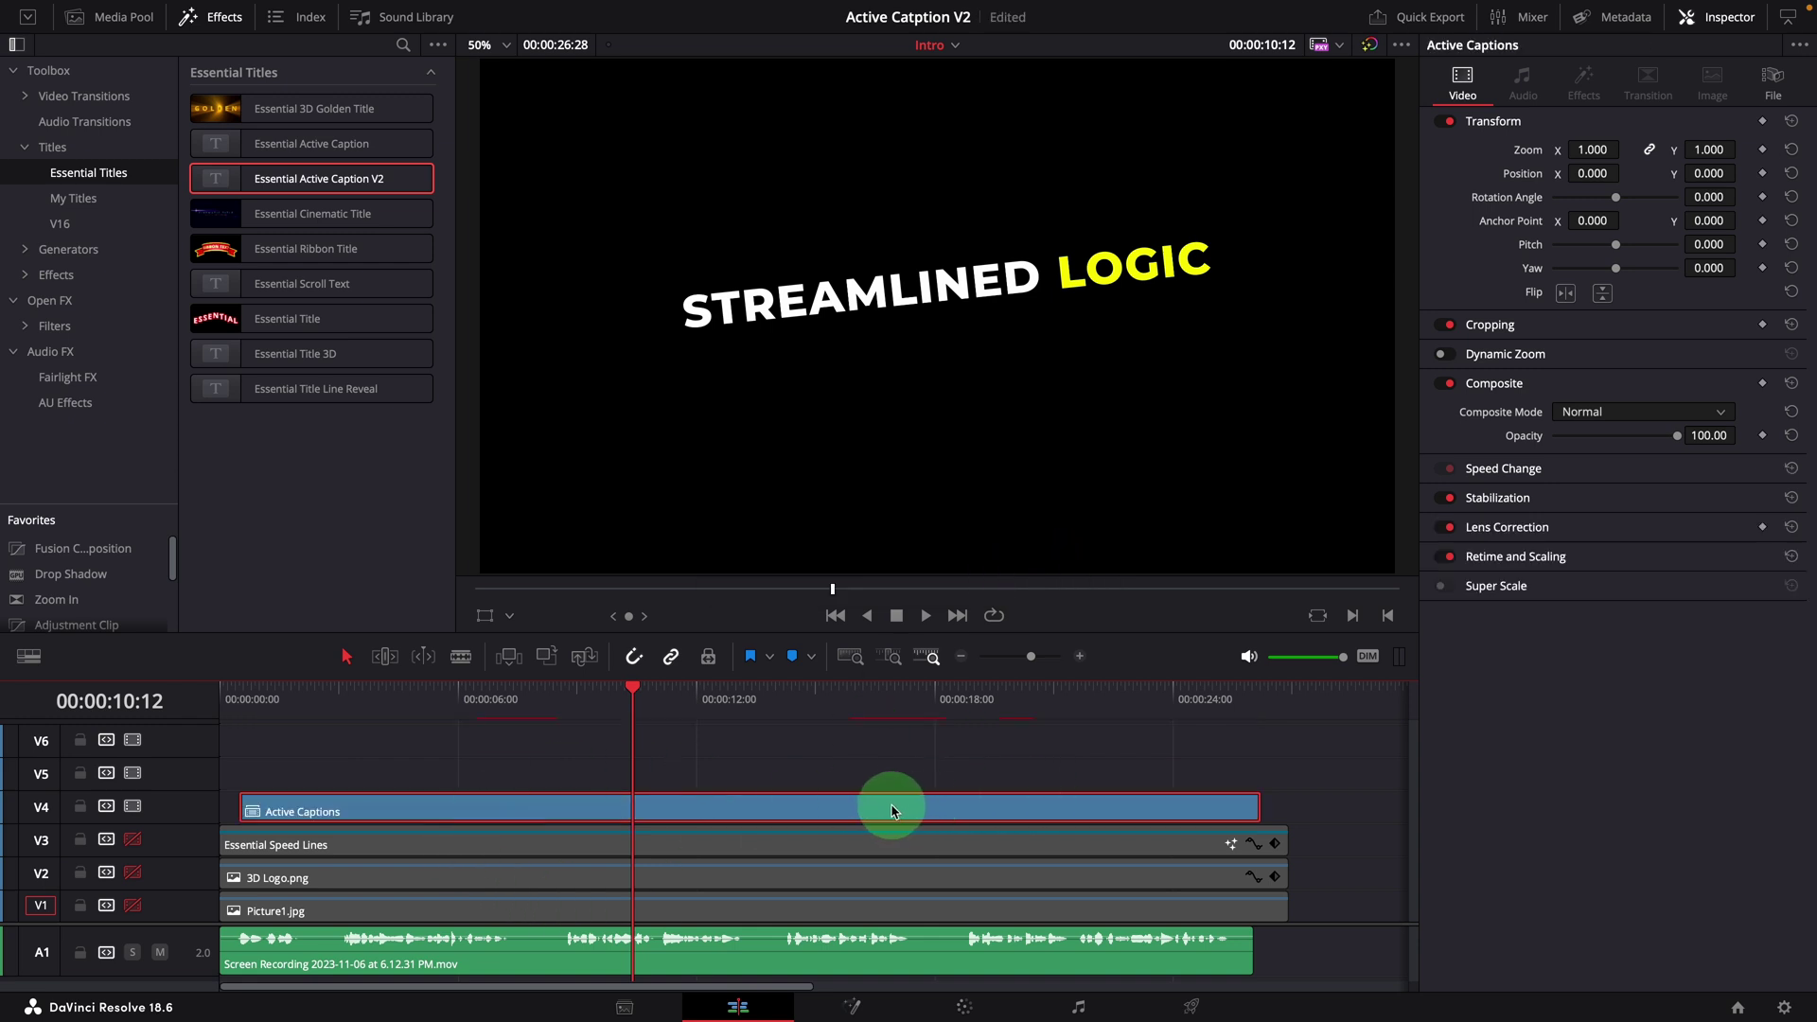
Render the Active Captions compound clip in place as Apple ProRes 4444
{"action": "right_click", "coordinate": [880, 810]}
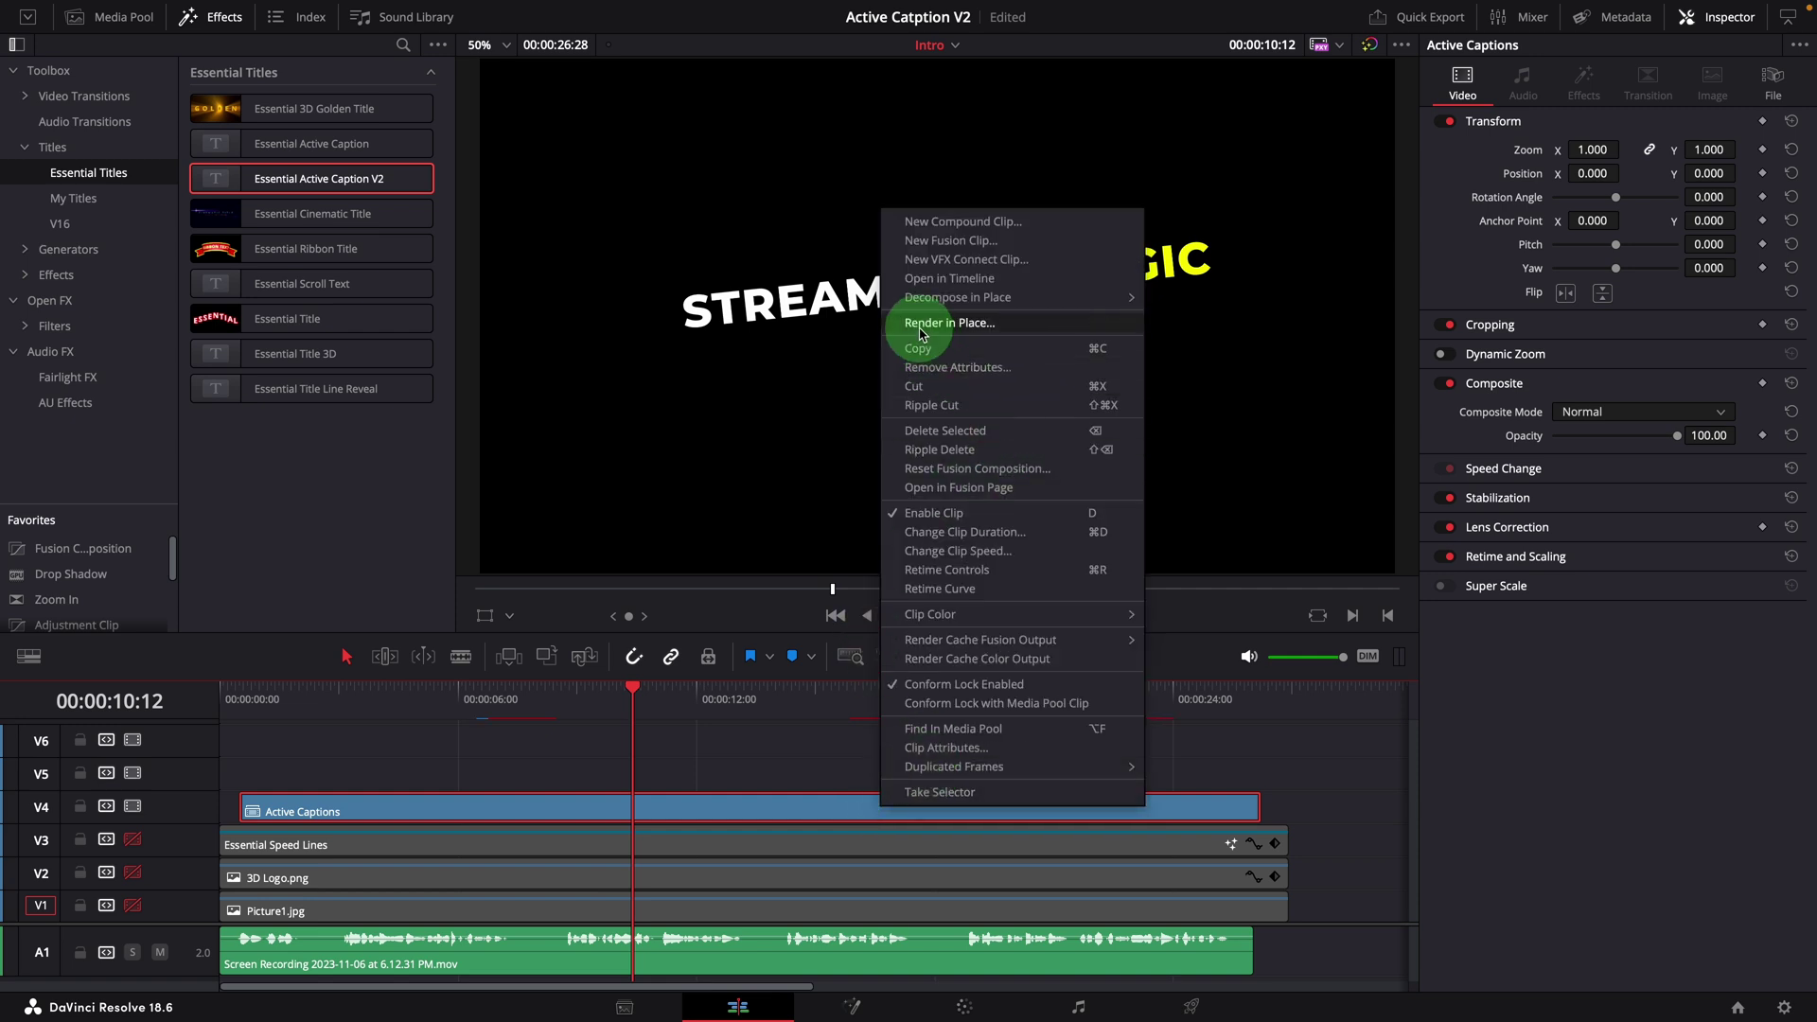
{"action": "left_click", "coordinate": [982, 325]}
{"action": "left_click", "coordinate": [974, 436]}
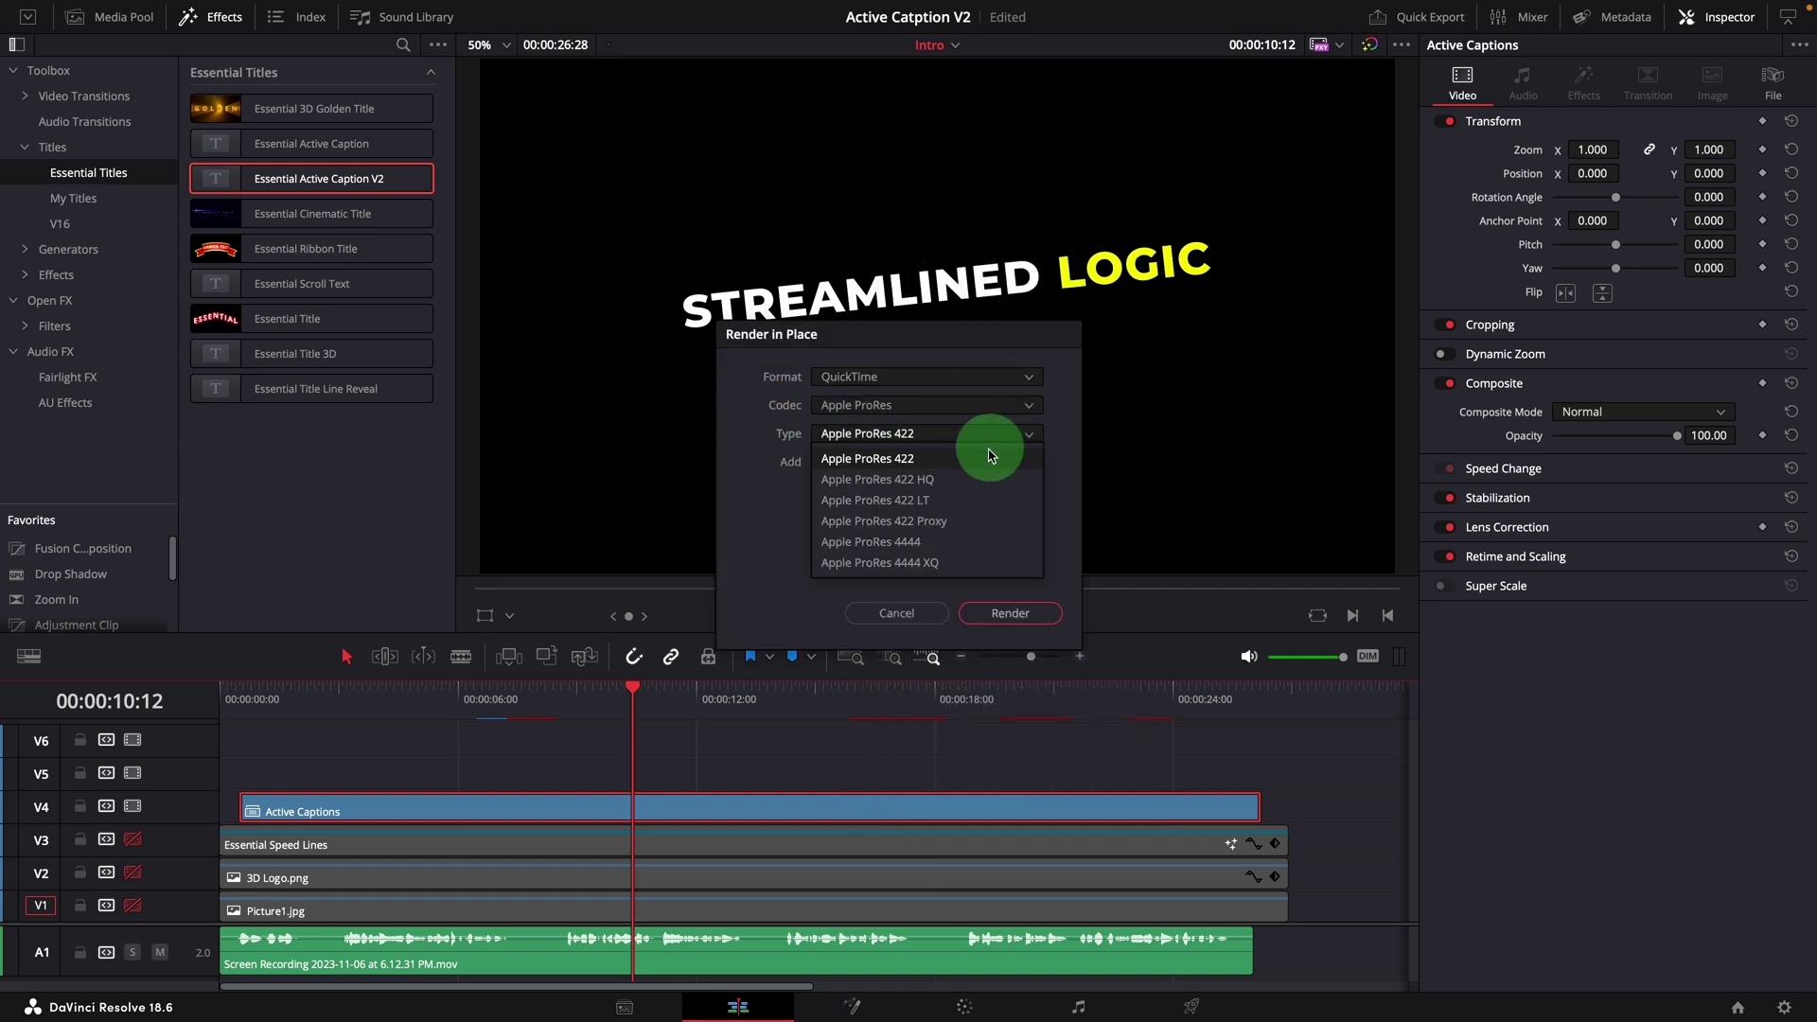
{"action": "left_click", "coordinate": [906, 547]}
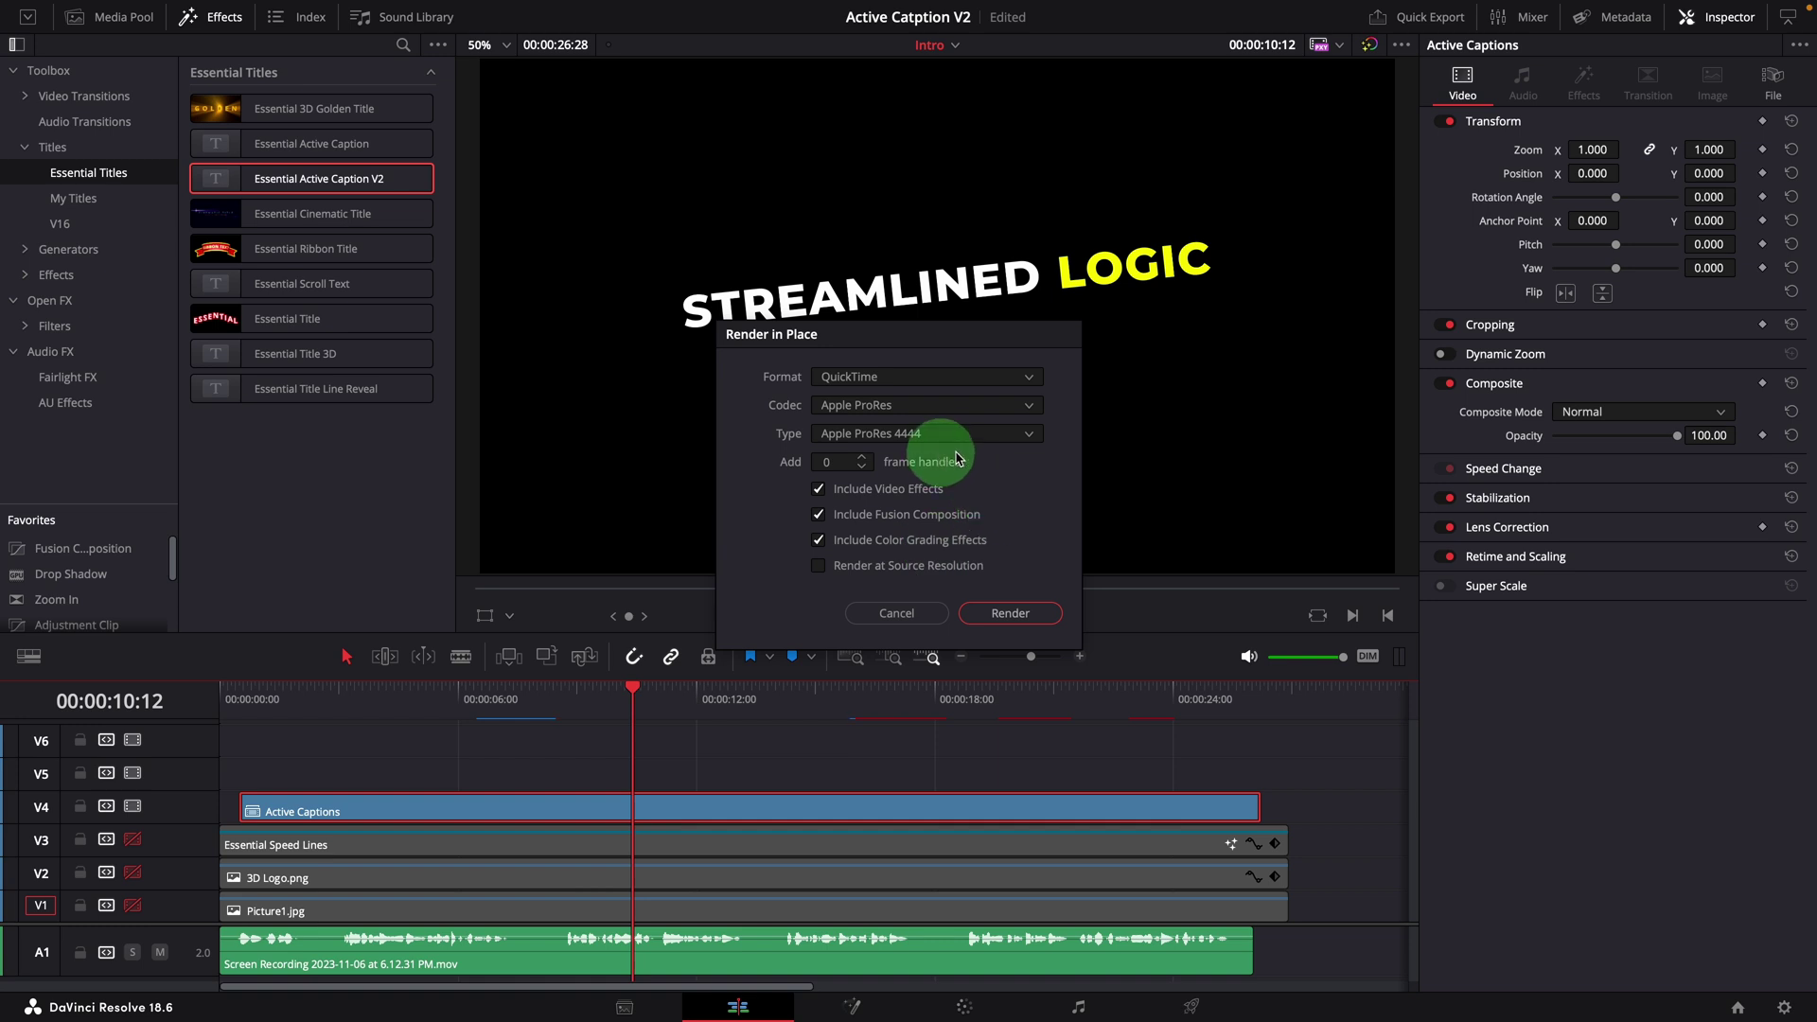
{"action": "left_click", "coordinate": [1011, 613]}
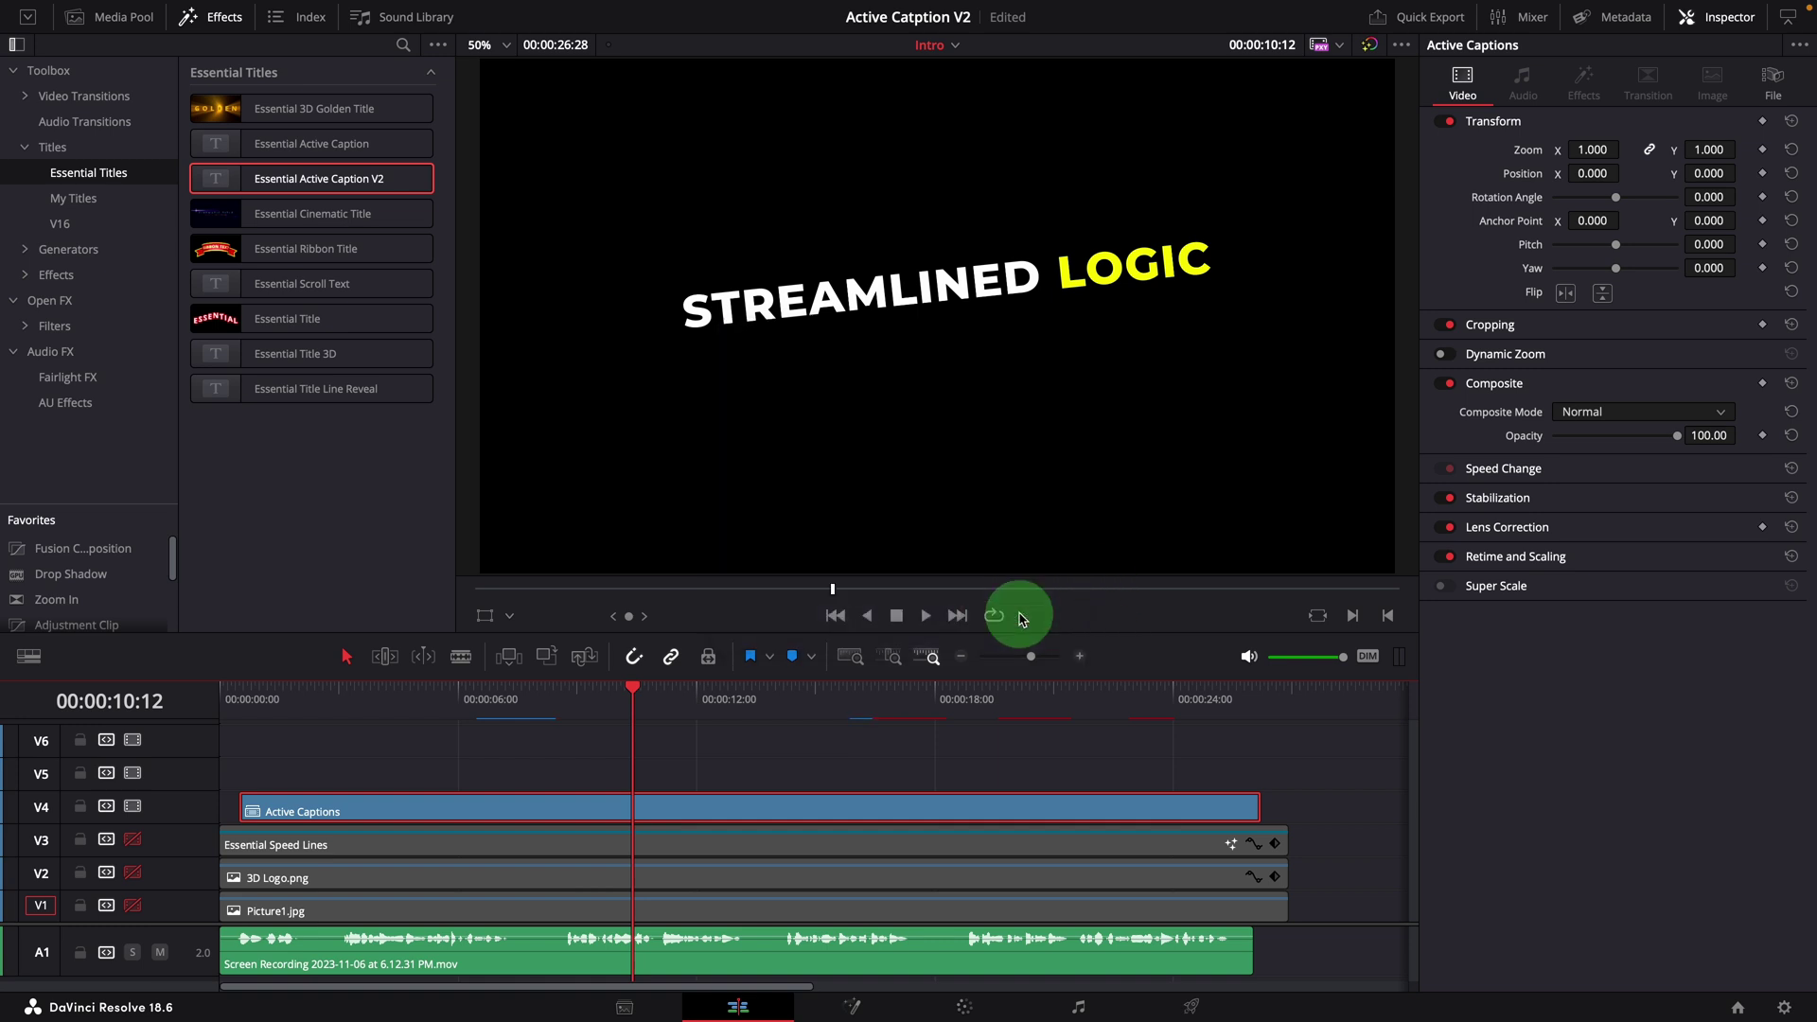